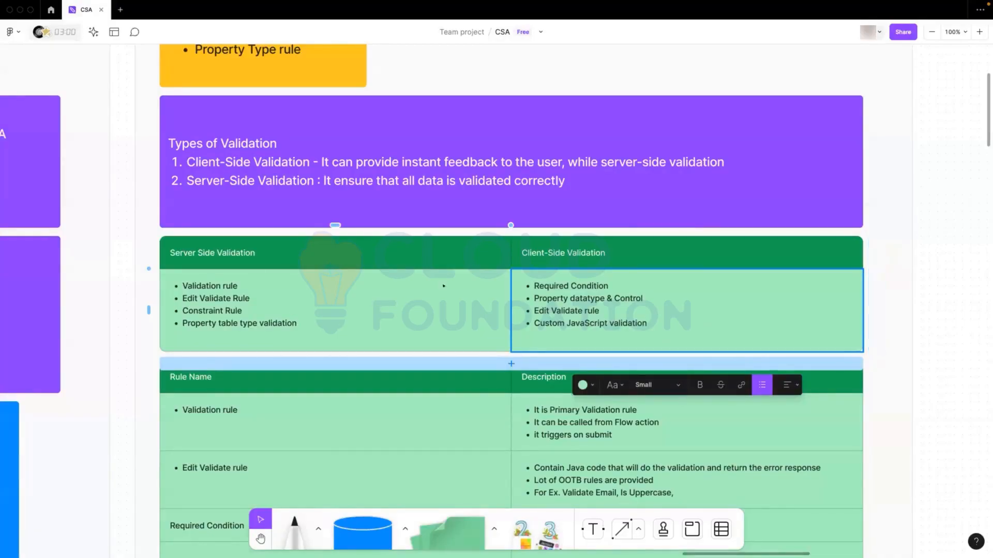
Format the "Required Condition" cell in the rule table's Rule Name column as a bulleted list
scroll(410, 280, "down", 1)
scroll(409, 279, "down", 5)
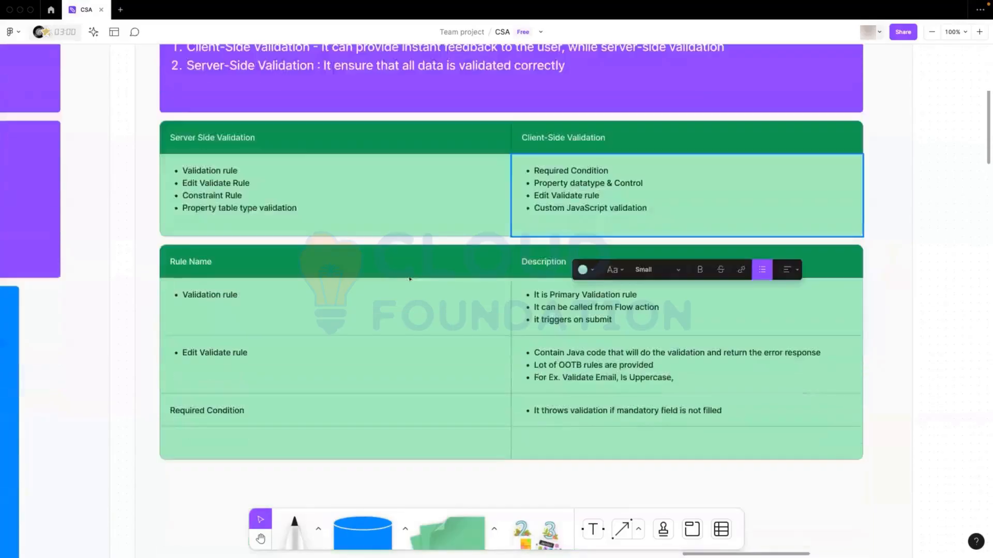
left_click(285, 295)
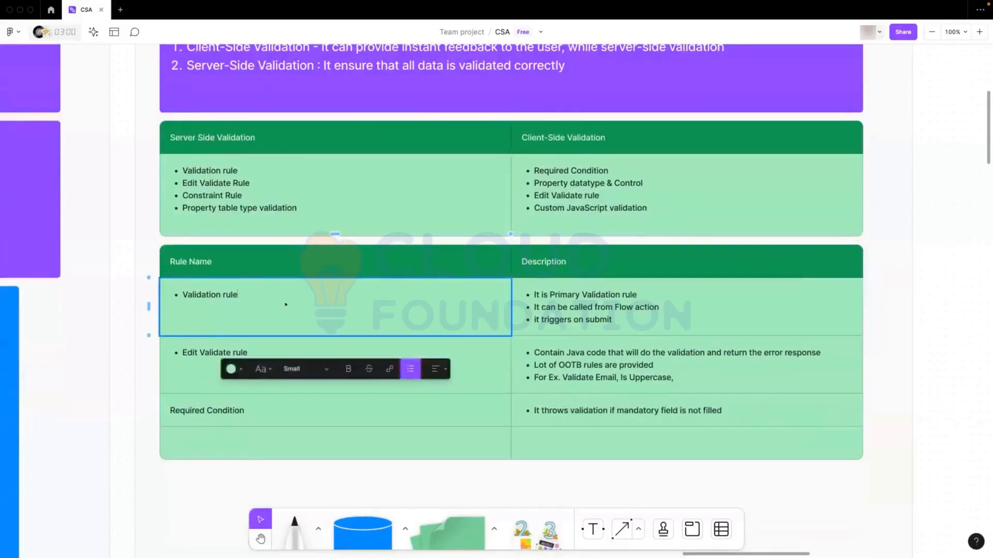
left_click(170, 409)
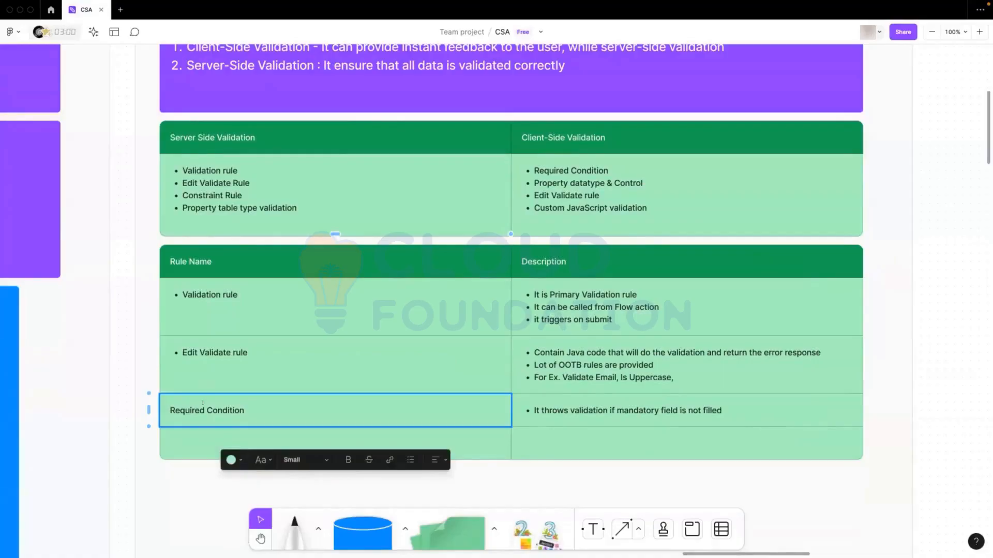
left_click(410, 459)
Examine the Validation rule row and its description, including how it is called and when it triggers
left_click(365, 381)
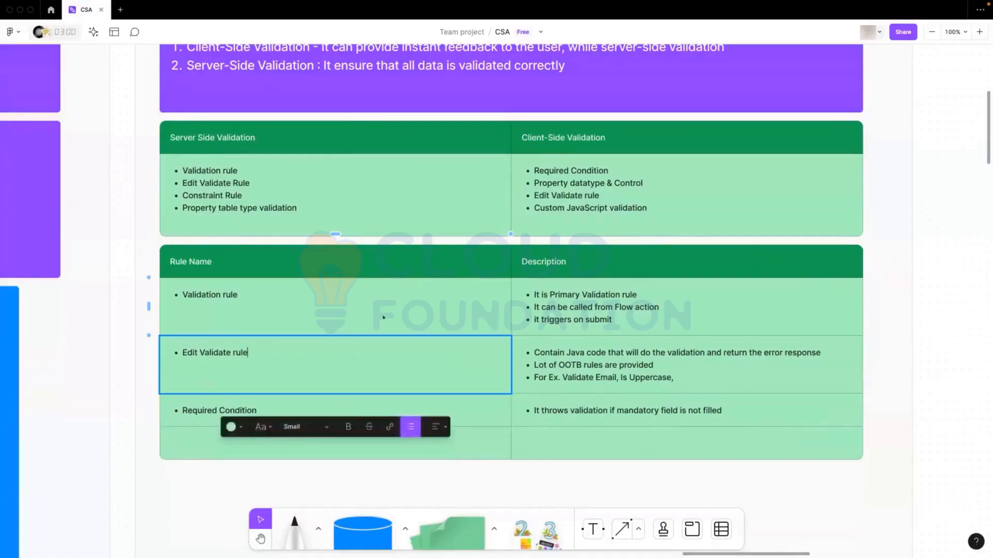
left_click(383, 317)
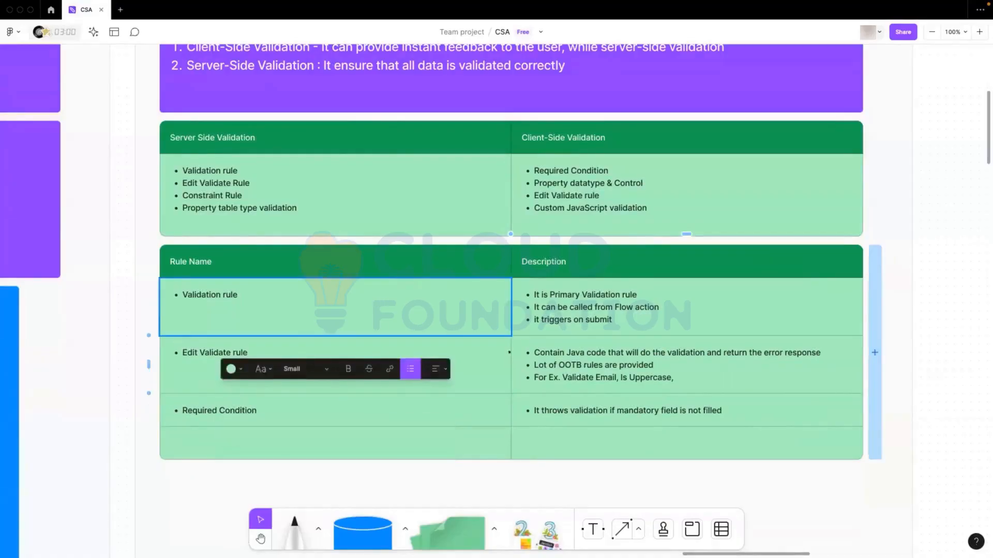
left_click(478, 366)
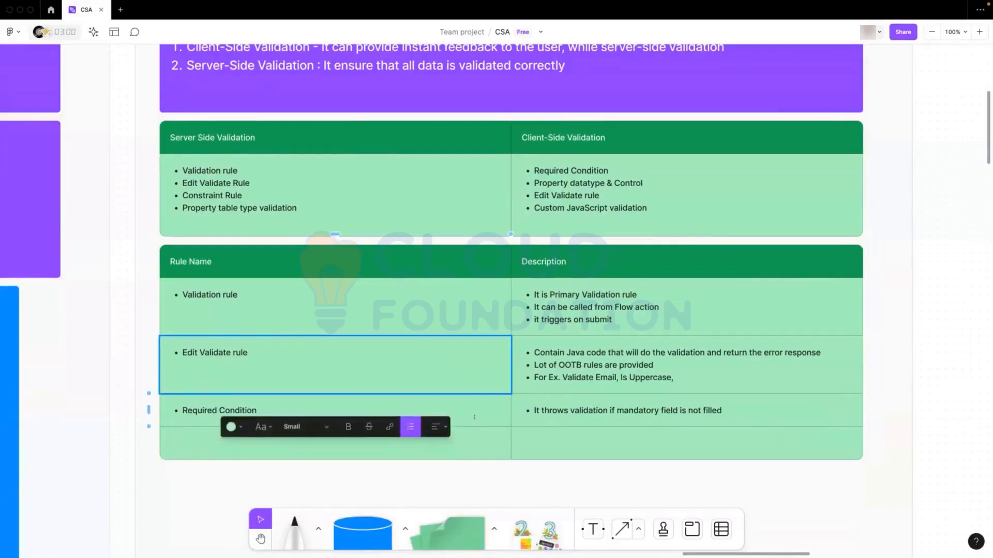
left_click(471, 414)
left_click(411, 303)
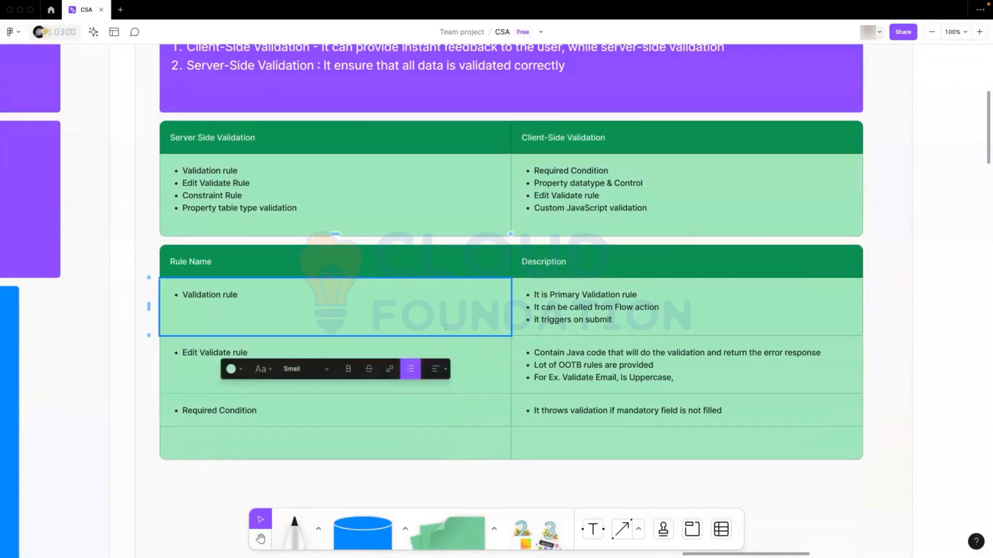
left_click(468, 358)
left_click(287, 295)
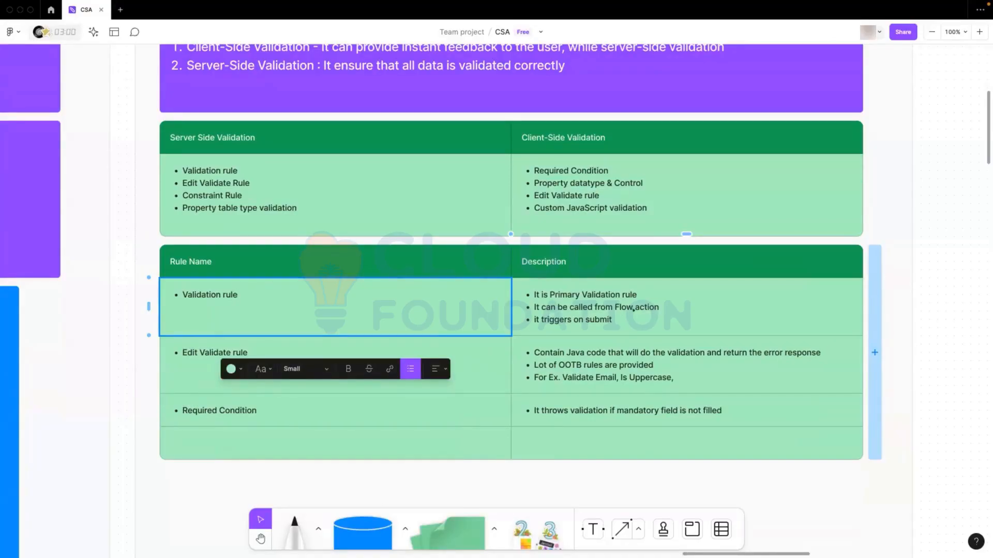
left_click(658, 307)
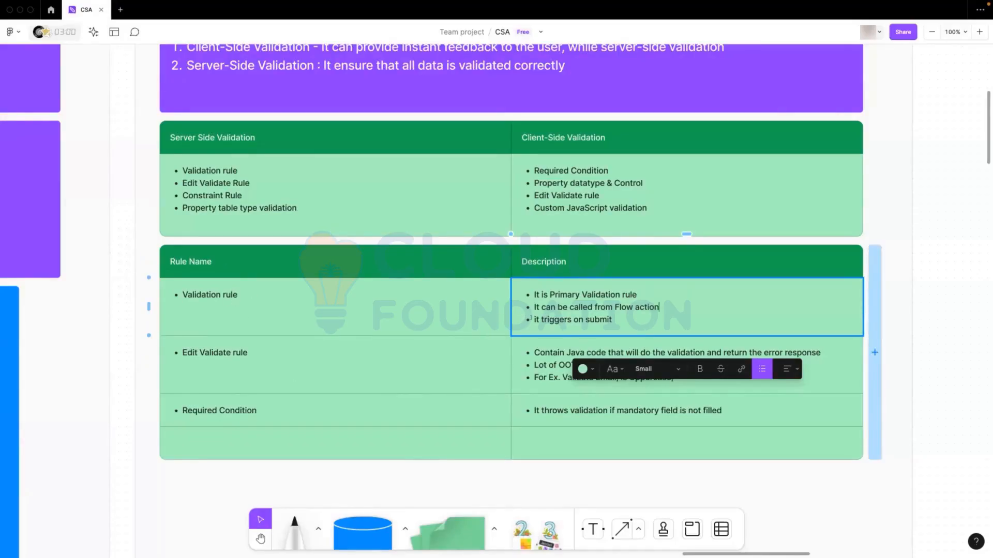
left_click_drag(533, 319, 612, 320)
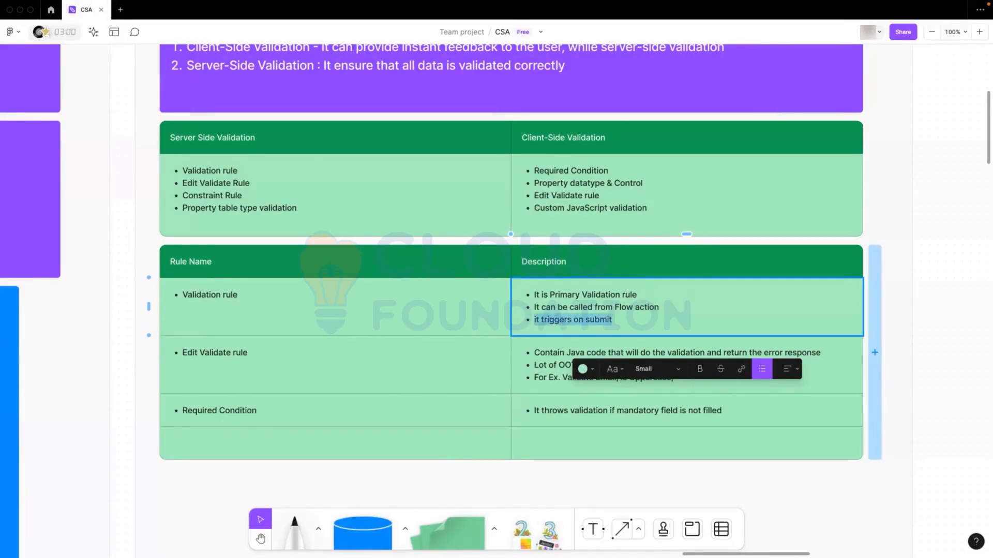
left_click(621, 319)
scroll(361, 290, "down", 3)
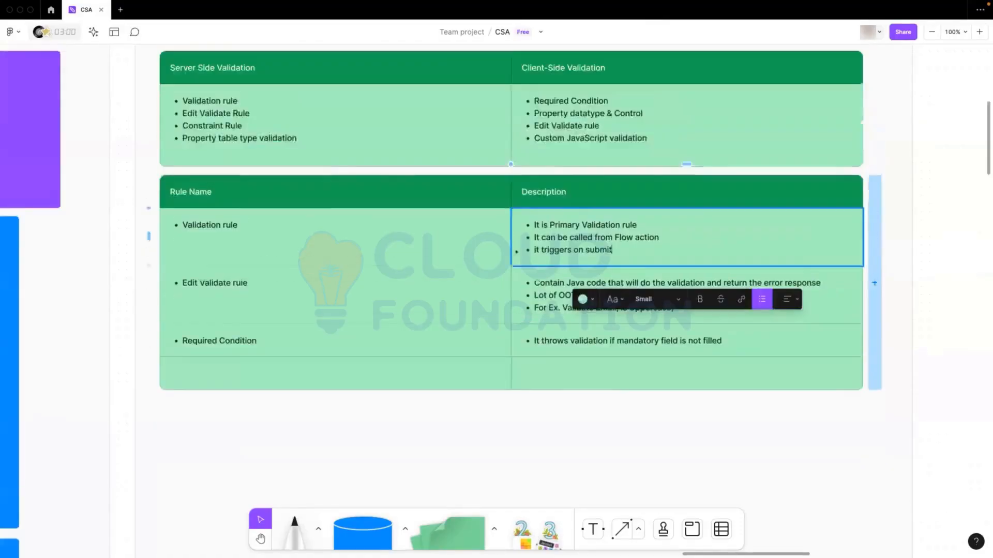
Examine the Edit Validate rule and Required Condition rows and compare them with the Validation rule row
left_click(834, 300)
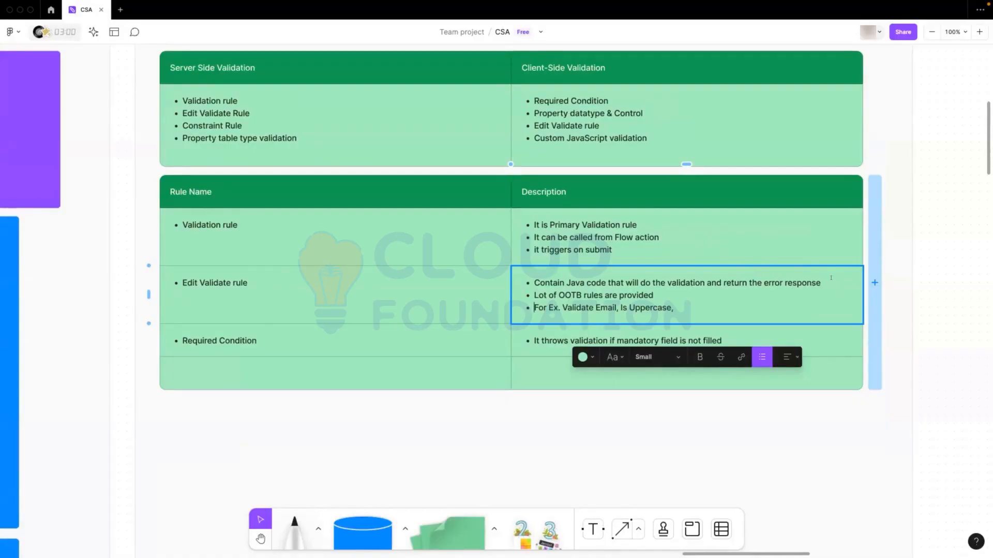
left_click(639, 225)
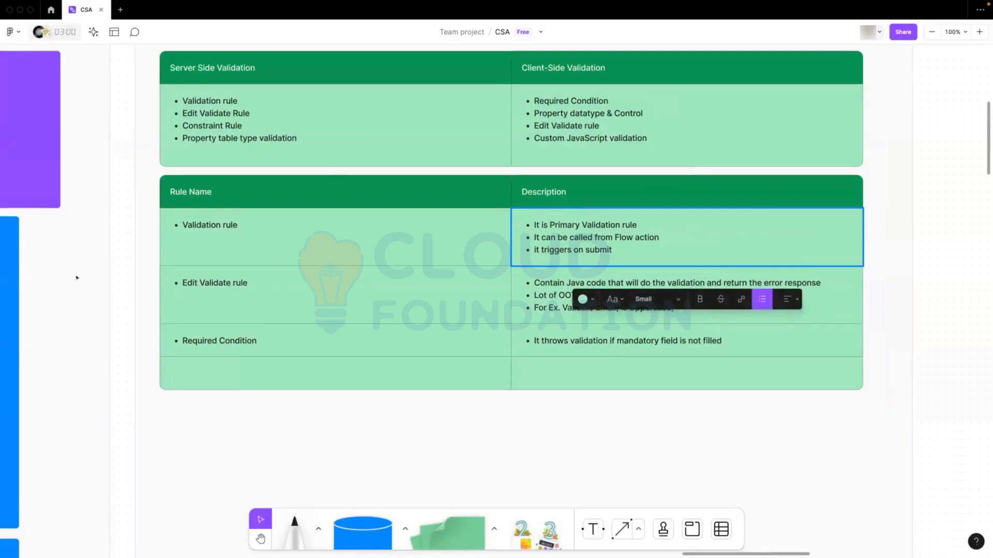
left_click(459, 295)
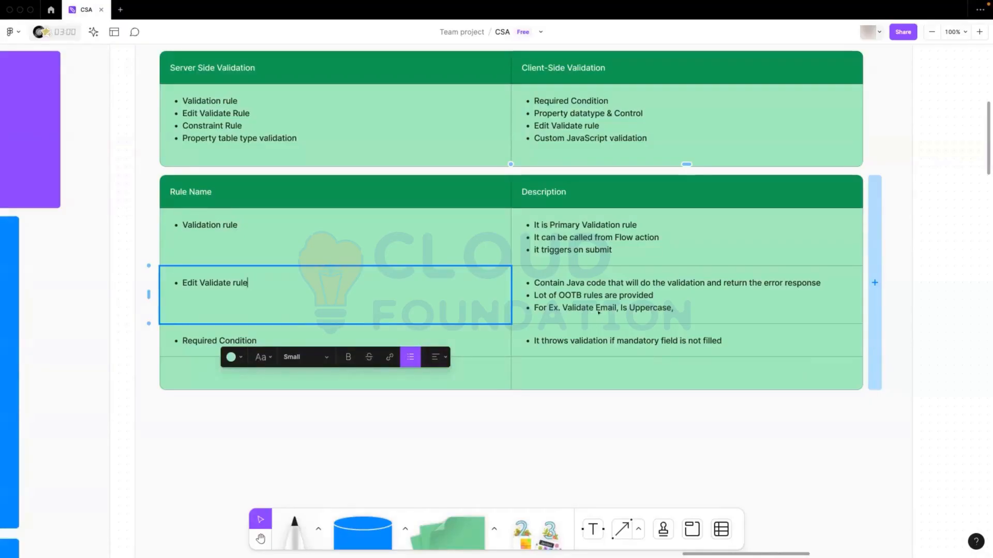
left_click(569, 342)
left_click(398, 341)
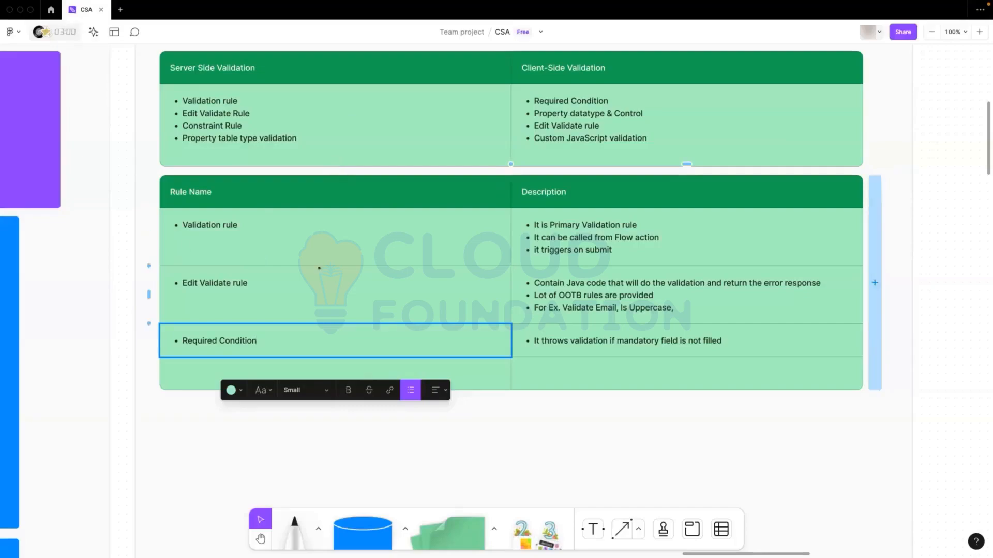
key("Up")
key("Up")
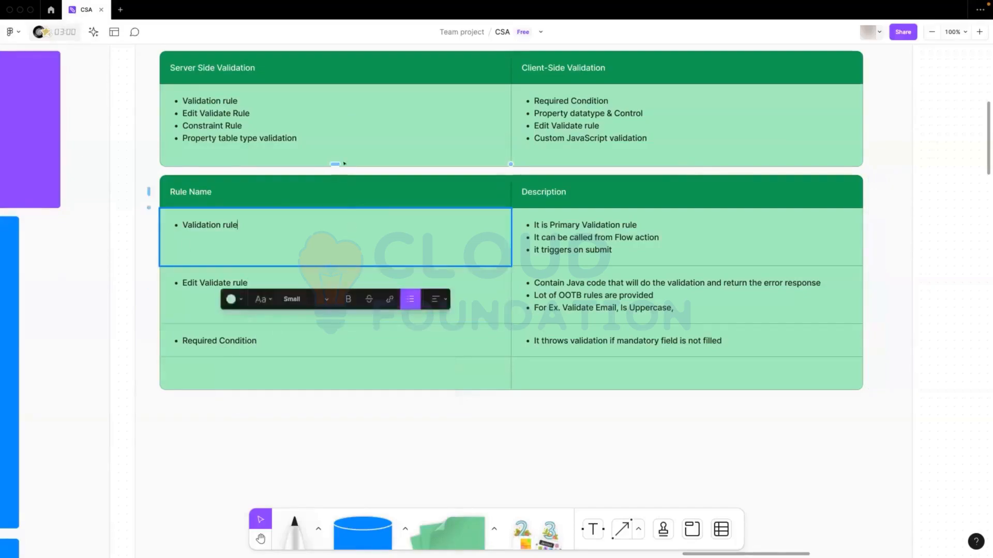
Review the server-side and client-side validation lists alongside the rule descriptions
left_click(343, 122)
scroll(648, 271, "up", 1)
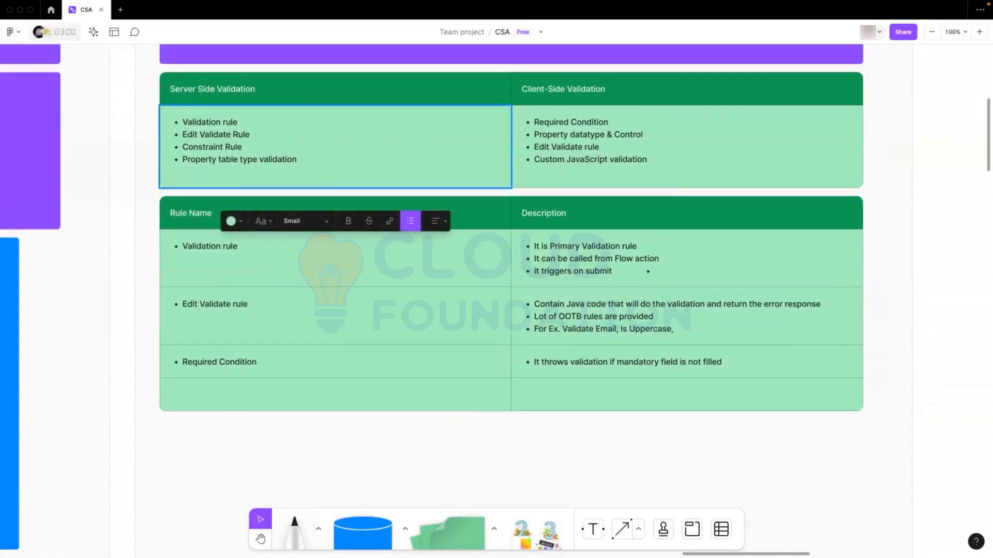
left_click(647, 271)
scroll(707, 262, "up", 1)
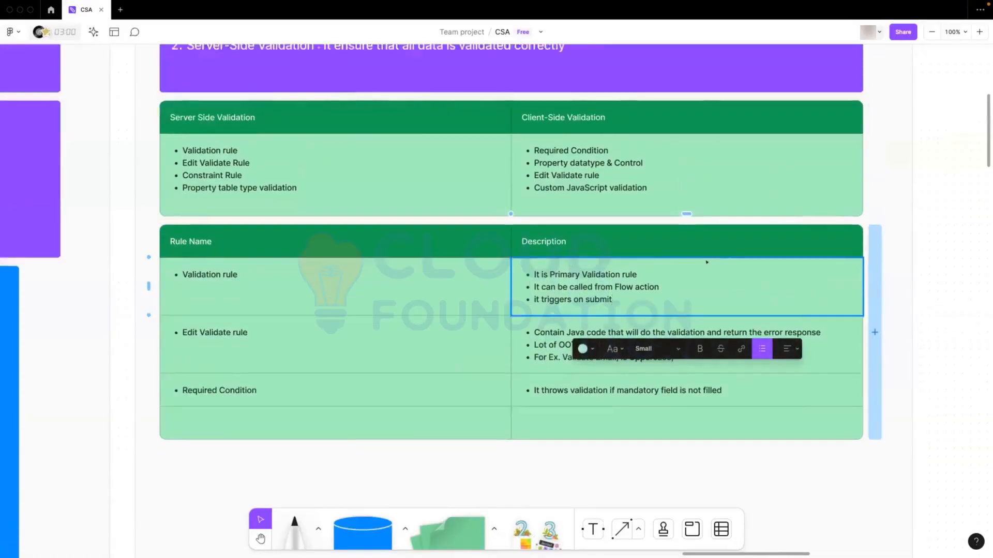
scroll(706, 262, "up", 2)
left_click(924, 187)
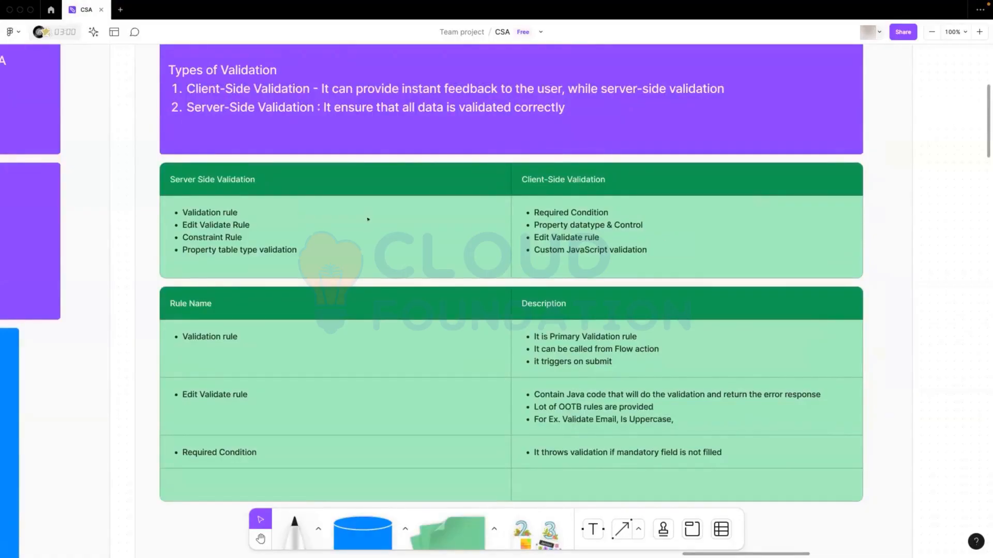
scroll(369, 228, "down", 1)
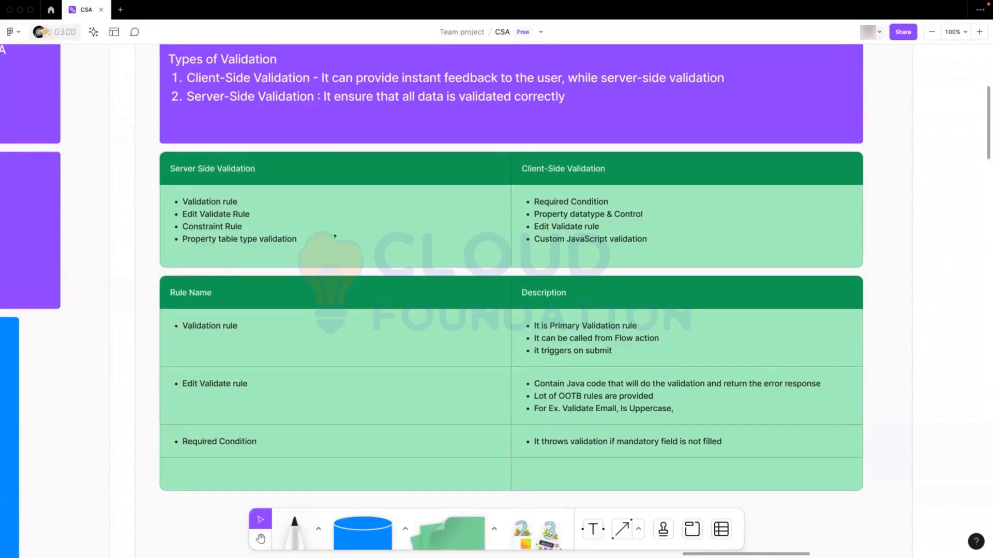
scroll(335, 228, "down", 2)
scroll(287, 300, "up", 2)
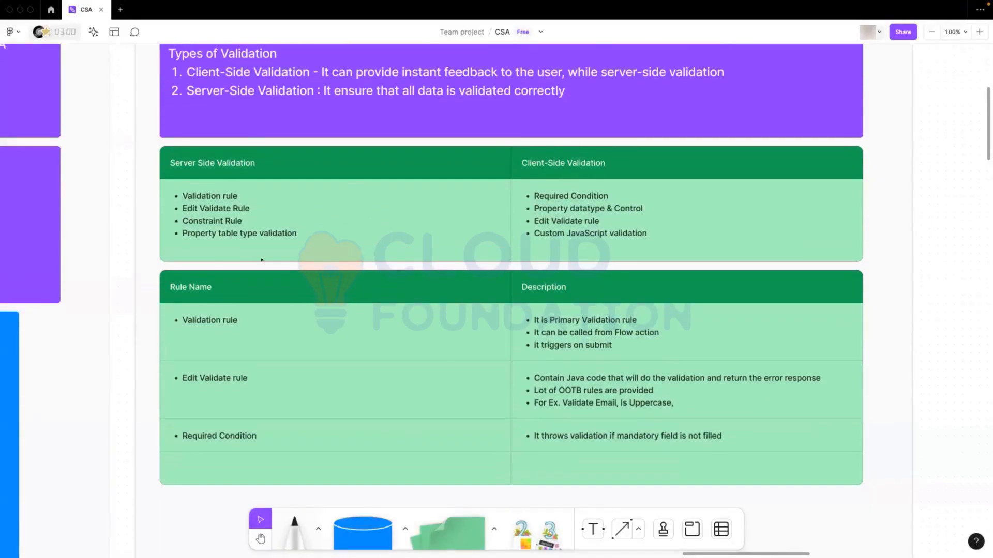
scroll(237, 293, "down", 1)
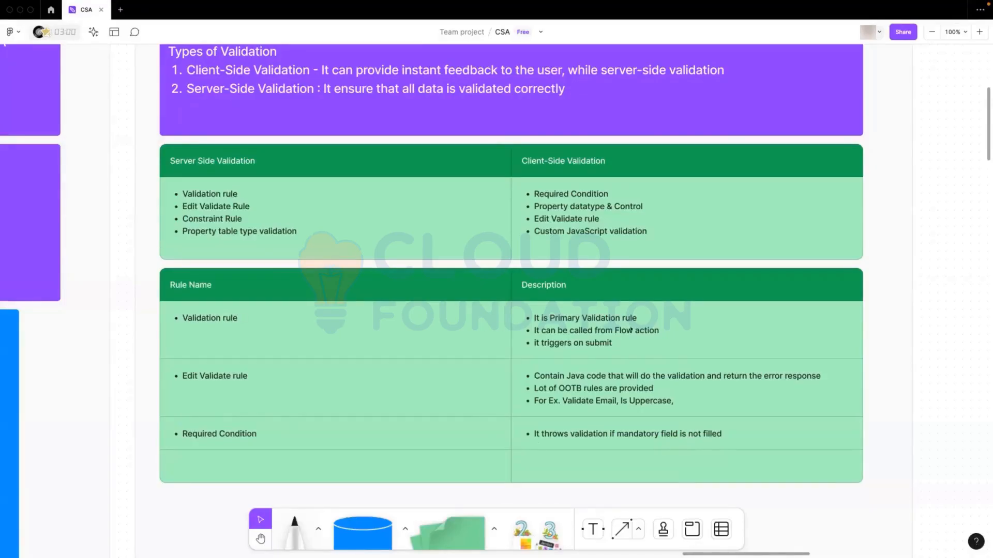
Switch to Pega App Studio and open the Insurance case type
key("h")
left_click(29, 7)
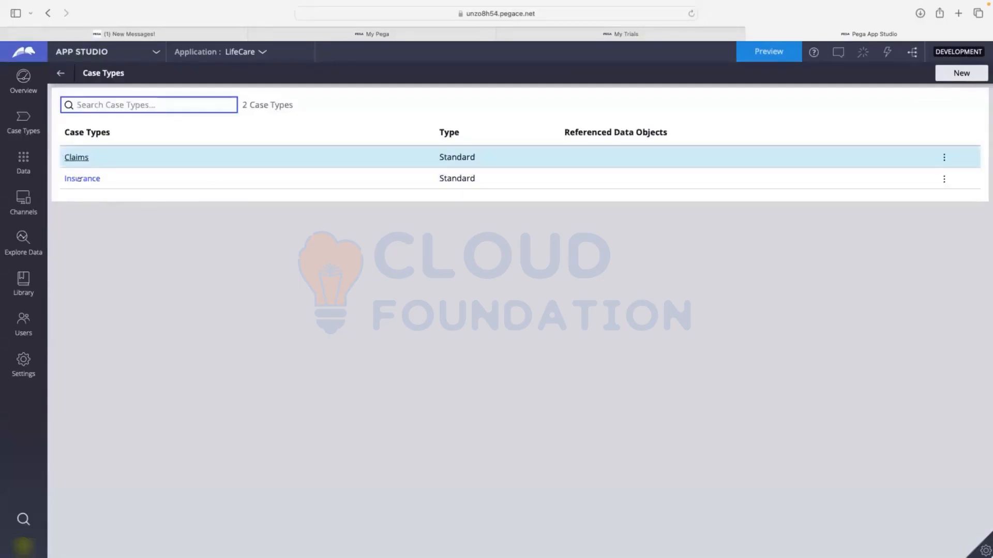
left_click(78, 179)
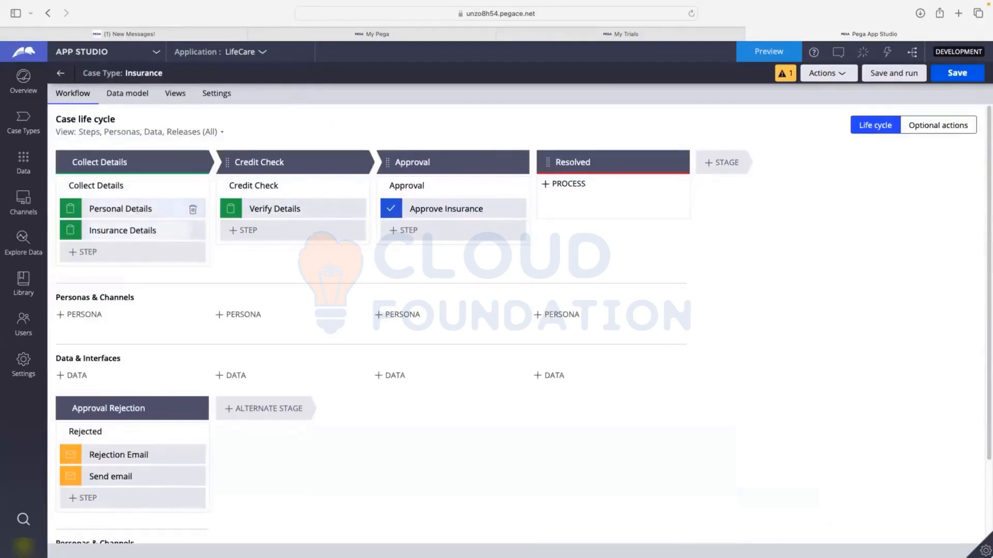
Open the view configuration of the Personal Details step in the Collect Details stage
left_click(120, 209)
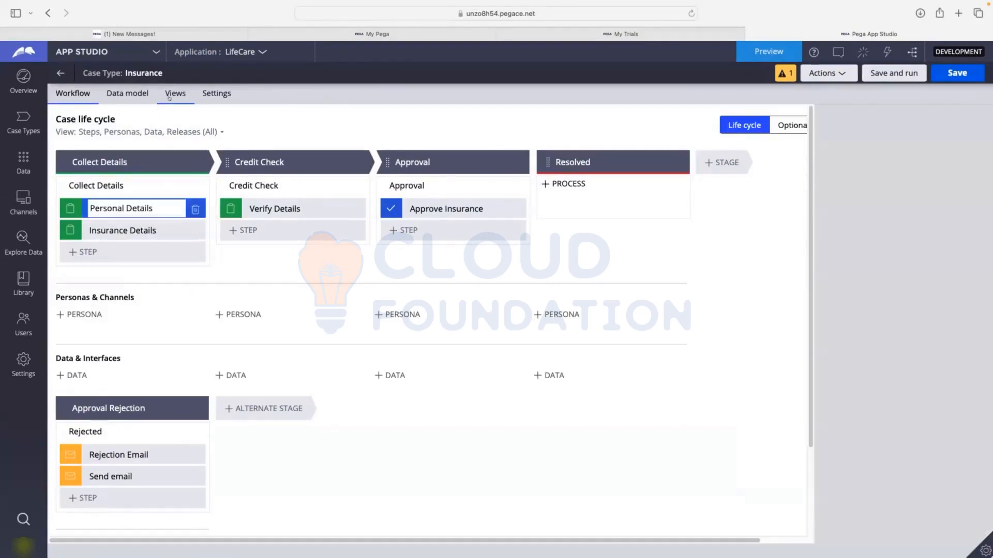
left_click(858, 237)
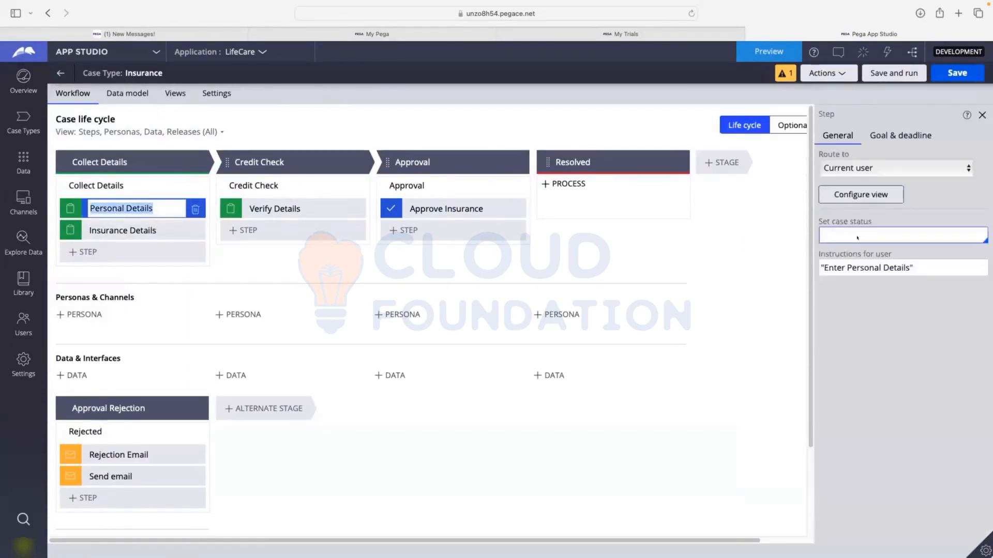
left_click(844, 194)
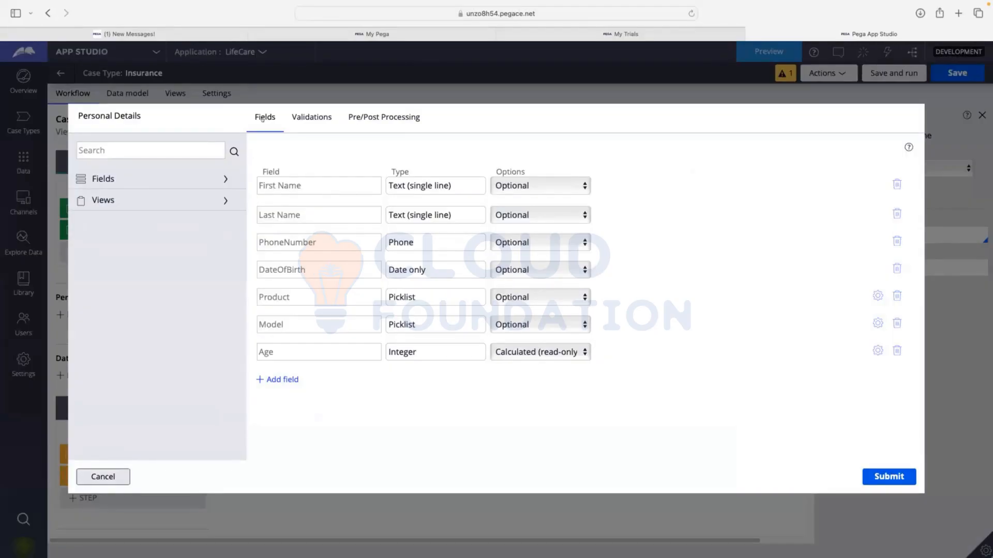
Add a validation condition to the Personal Details view and choose Email as the field it checks
left_click(312, 119)
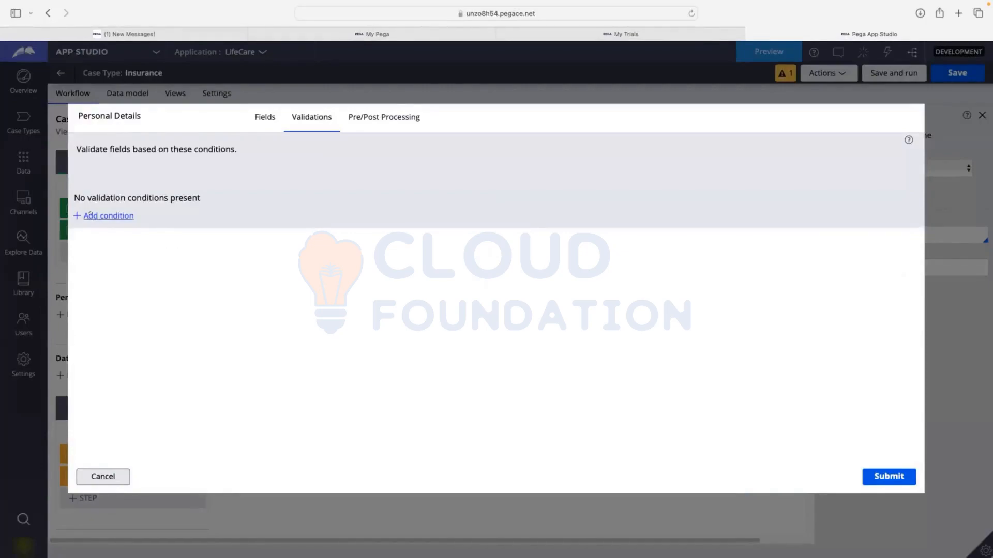
left_click(91, 215)
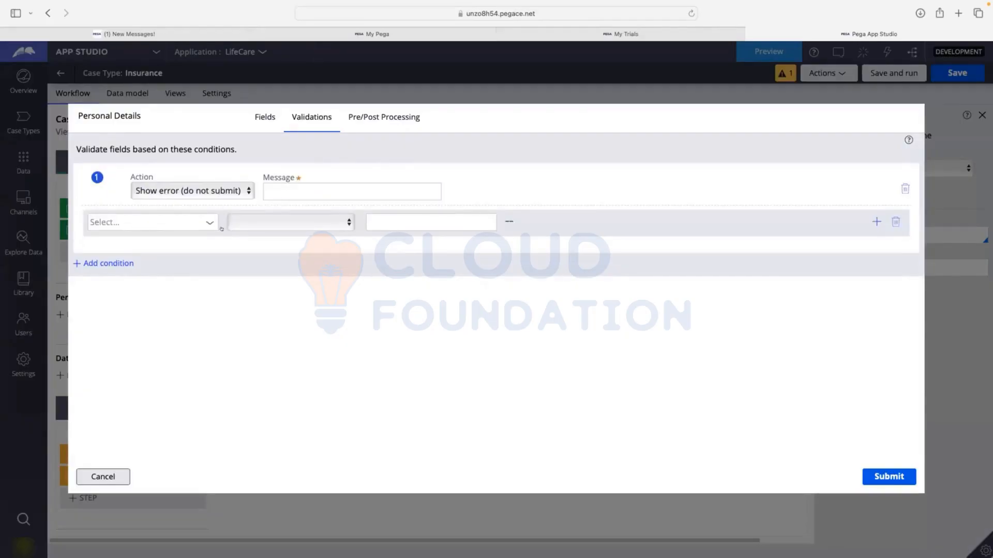
left_click(158, 226)
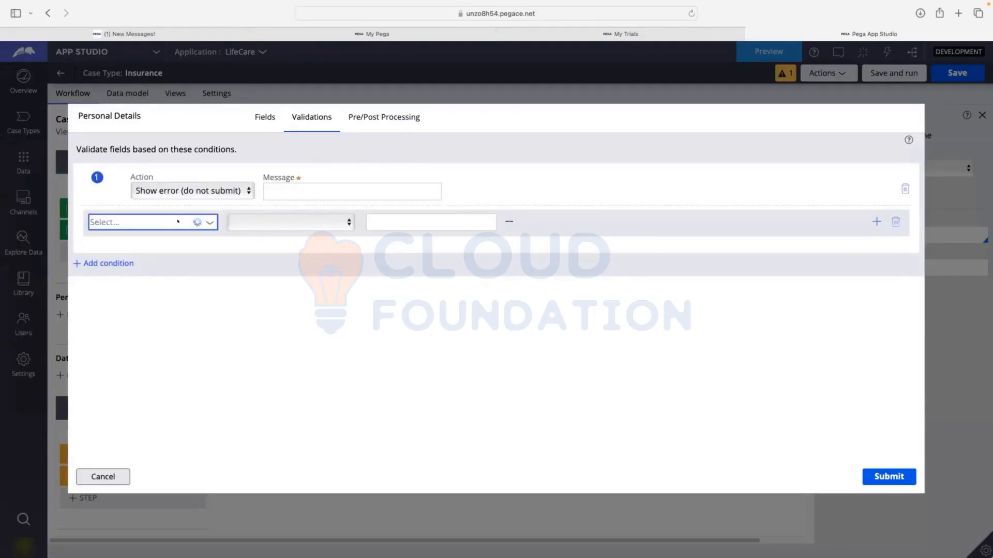
left_click(175, 226)
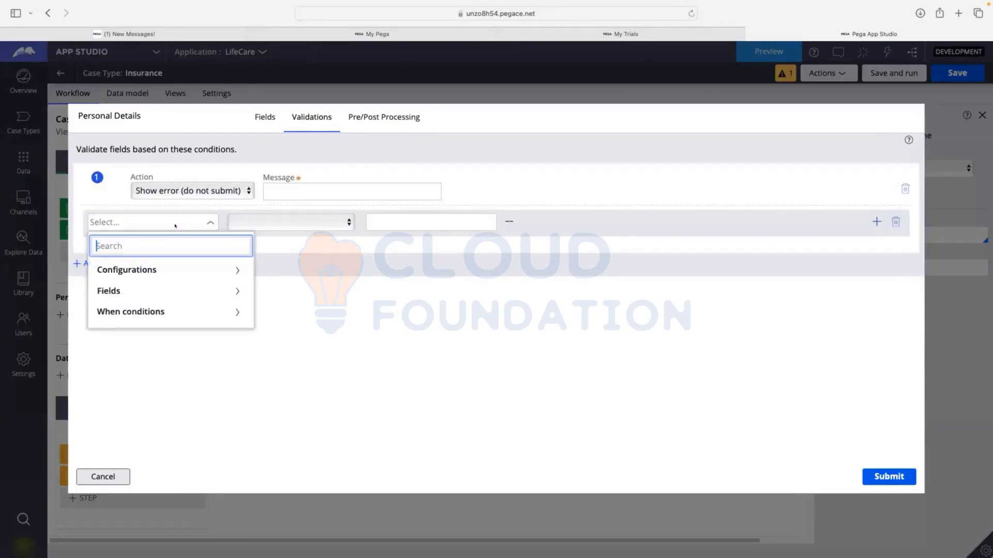
left_click(121, 290)
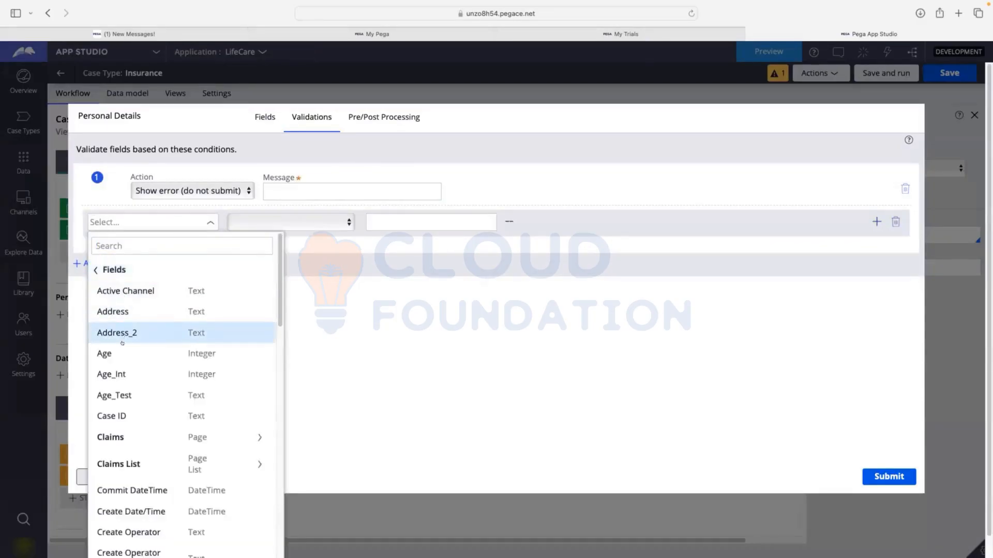
scroll(129, 336, "down", 10)
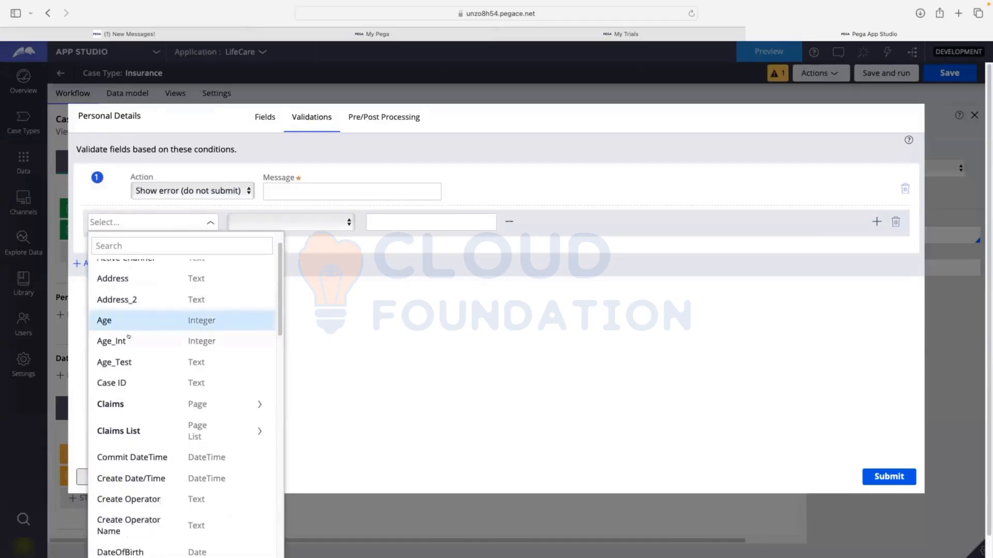
scroll(129, 336, "down", 3)
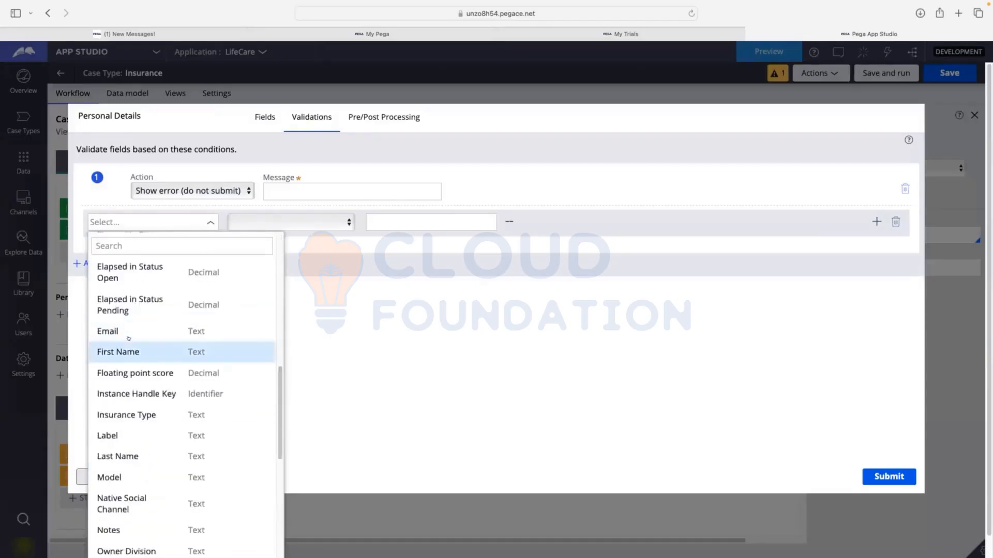
left_click(128, 334)
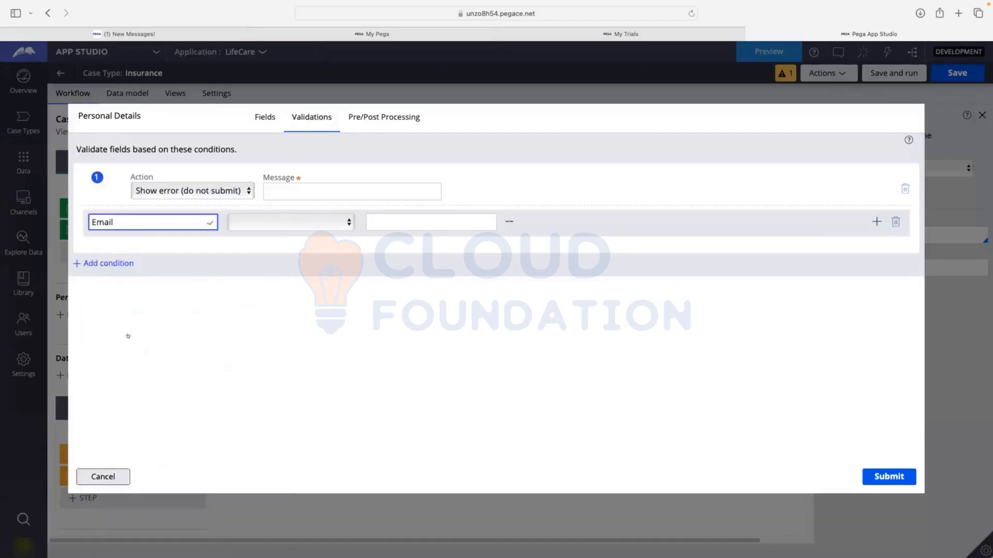
Set the Email validation condition to "is not equal to" with an empty string ("") as the comparison value
left_click(286, 220)
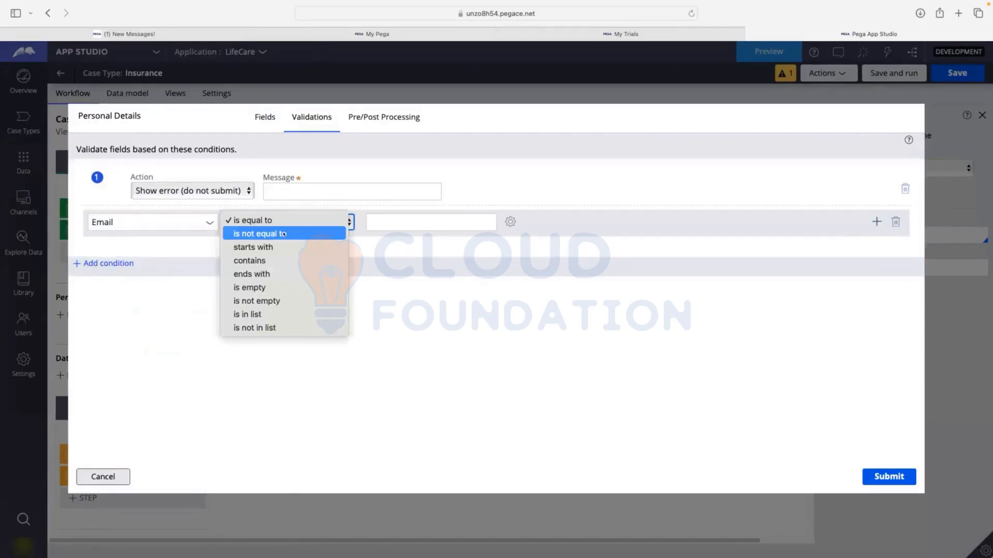
left_click(282, 233)
left_click(399, 221)
type("\"\"")
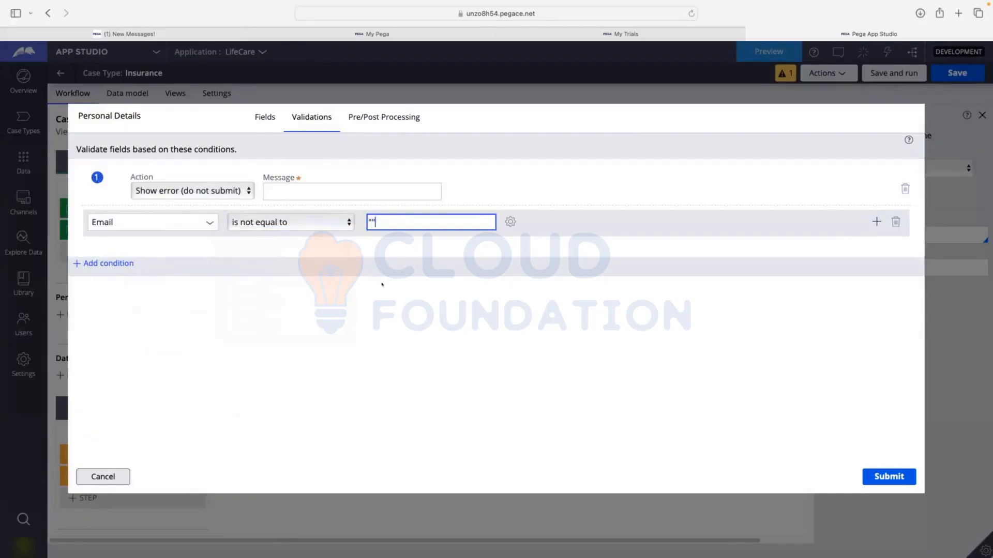
Enter "Email cannot be null" as the condition's error message and submit the Personal Details view configuration
left_click(318, 192)
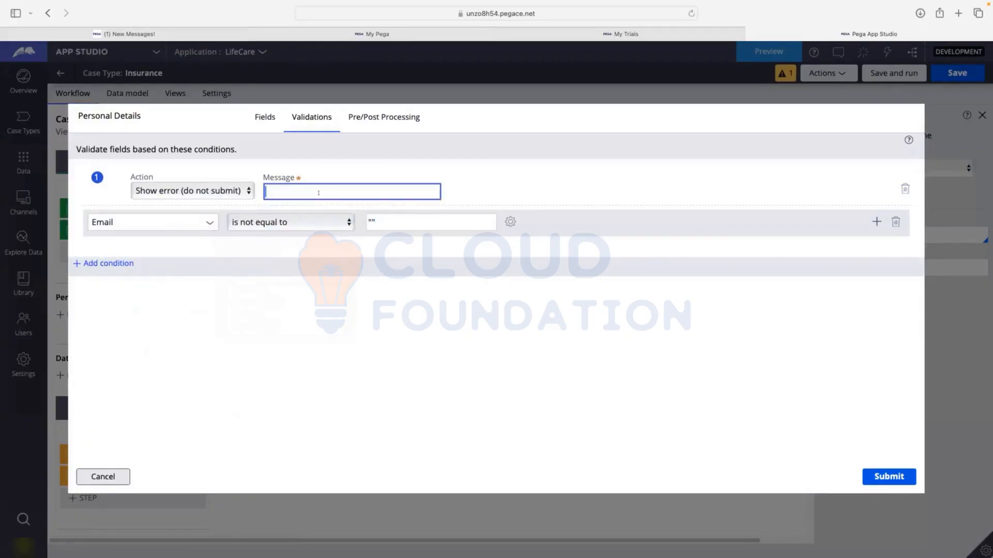
type("Email cannot be nul")
left_click(369, 225)
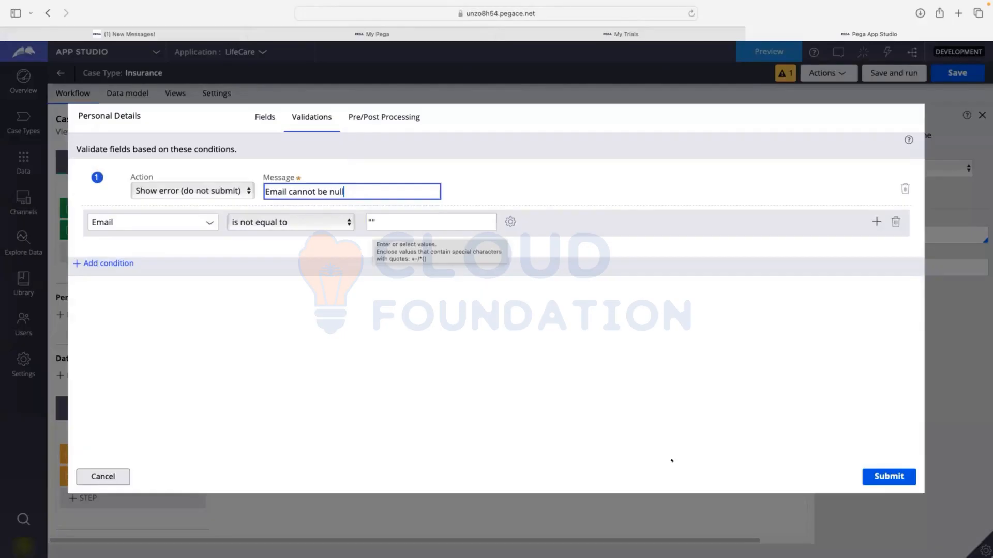
left_click(889, 476)
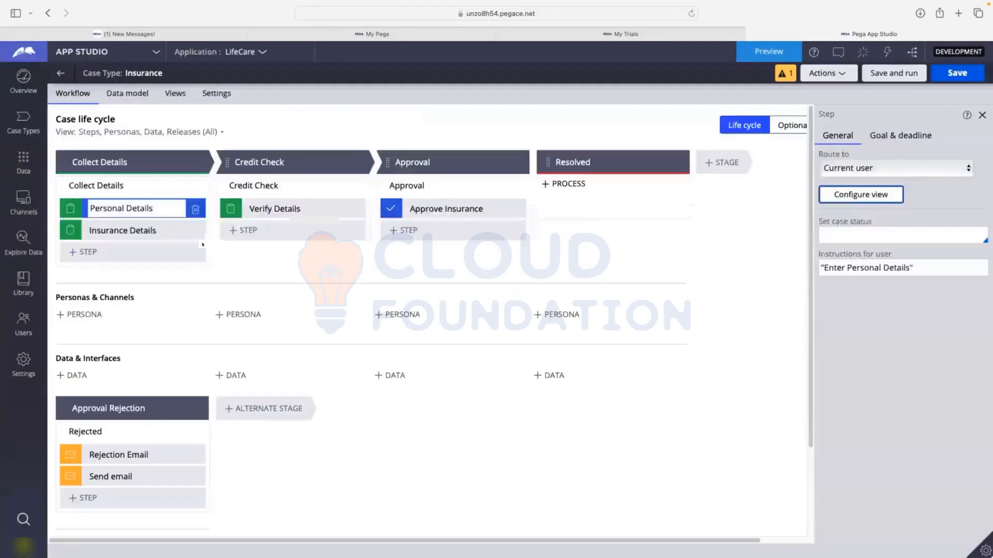
Reopen the Personal Details validations, change the Email condition's operator to "is equal to", and submit the view configuration
left_click(858, 195)
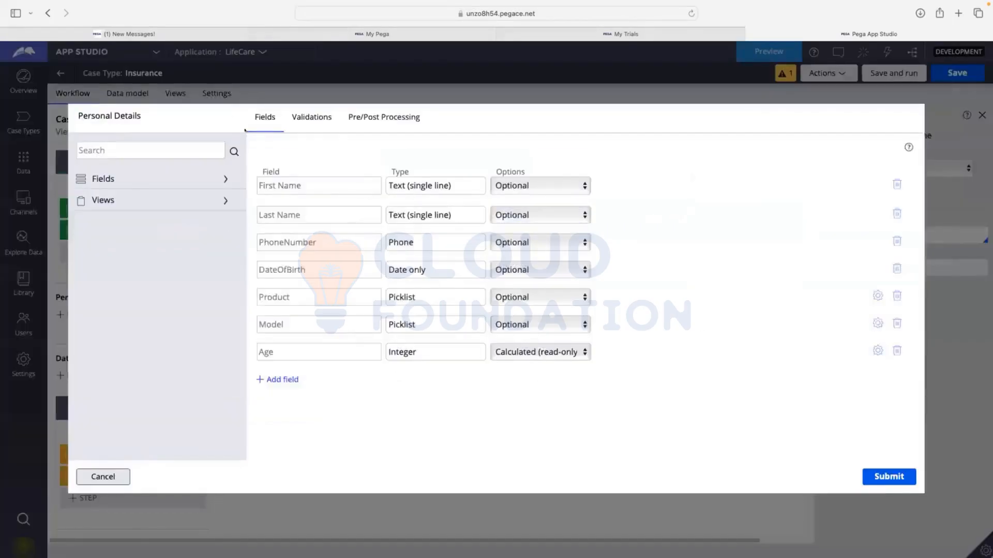
left_click(311, 117)
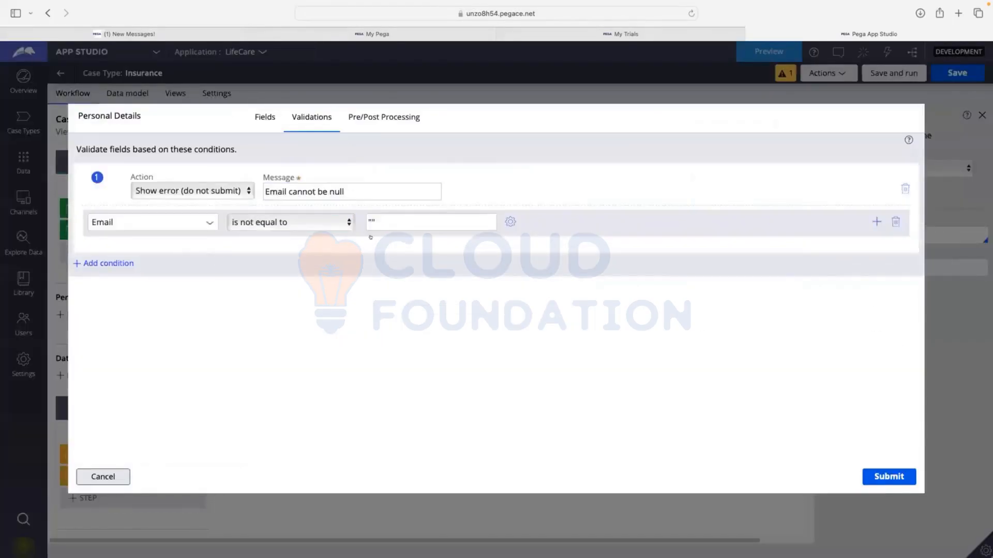
left_click(282, 223)
left_click(277, 206)
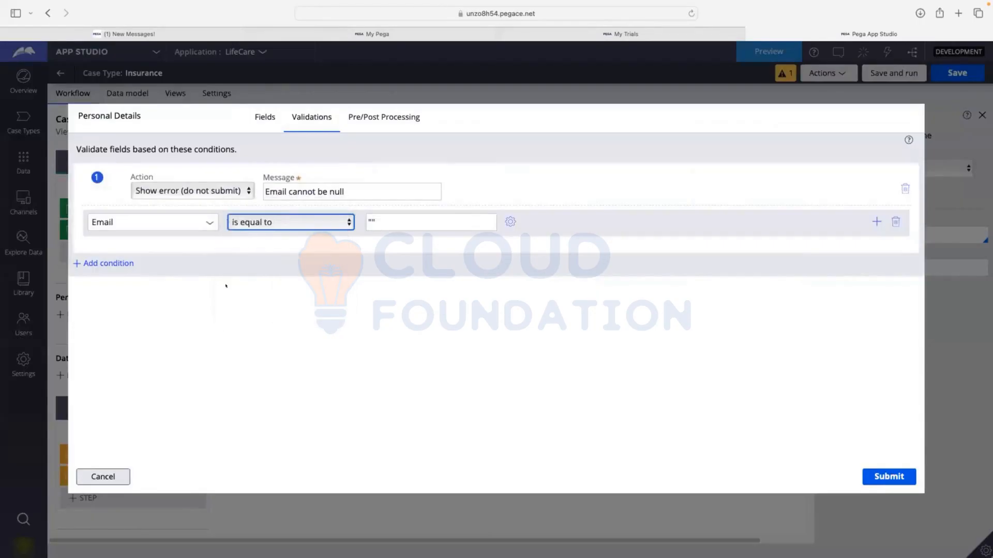
left_click(367, 222)
left_click(869, 471)
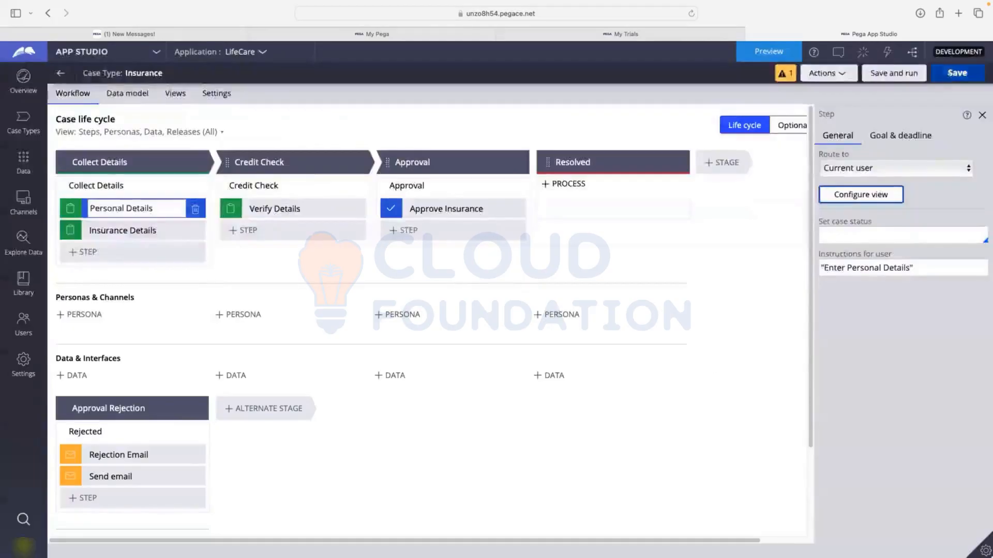
Save and run the Insurance case type, dismissing the new case form and returning to the case type's workflow
left_click(906, 74)
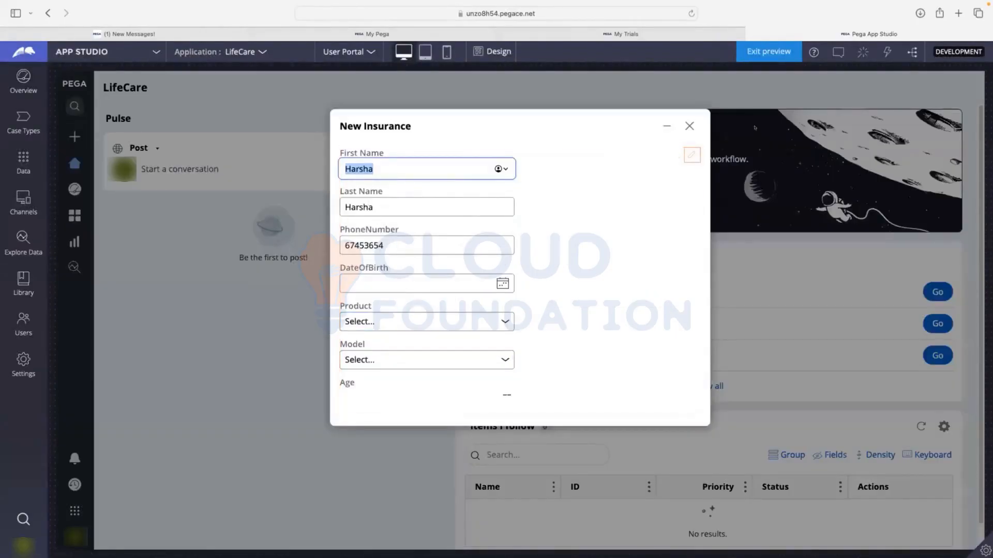
left_click(689, 125)
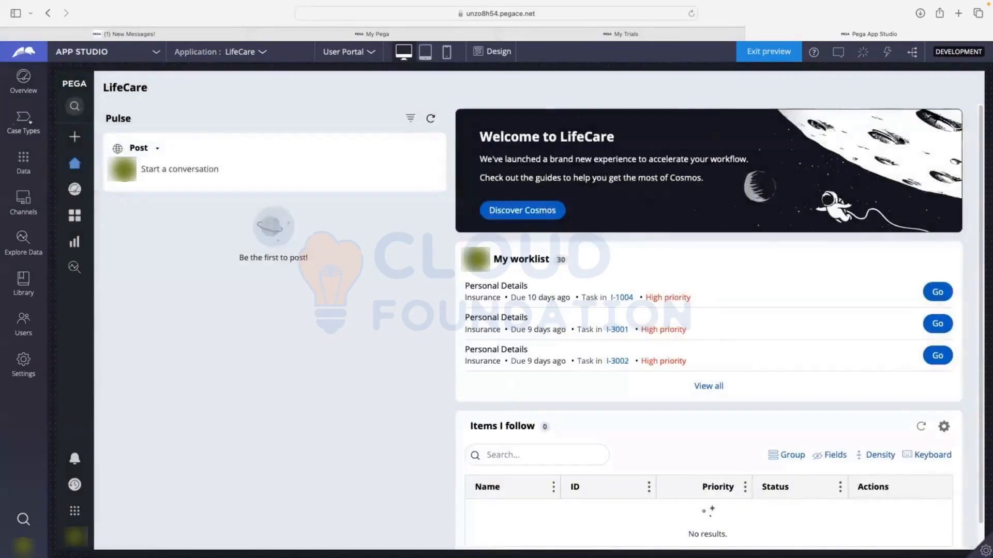
left_click(14, 129)
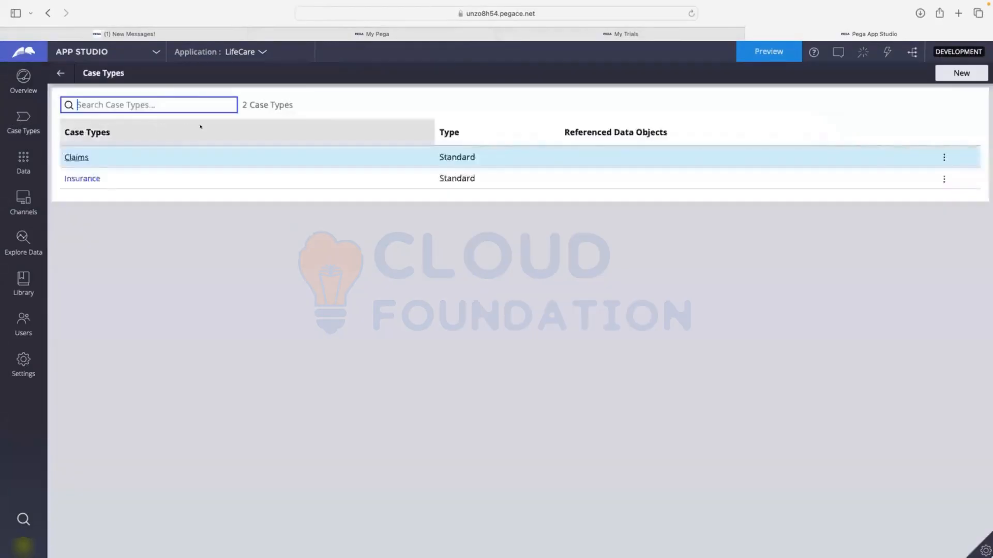
left_click(87, 174)
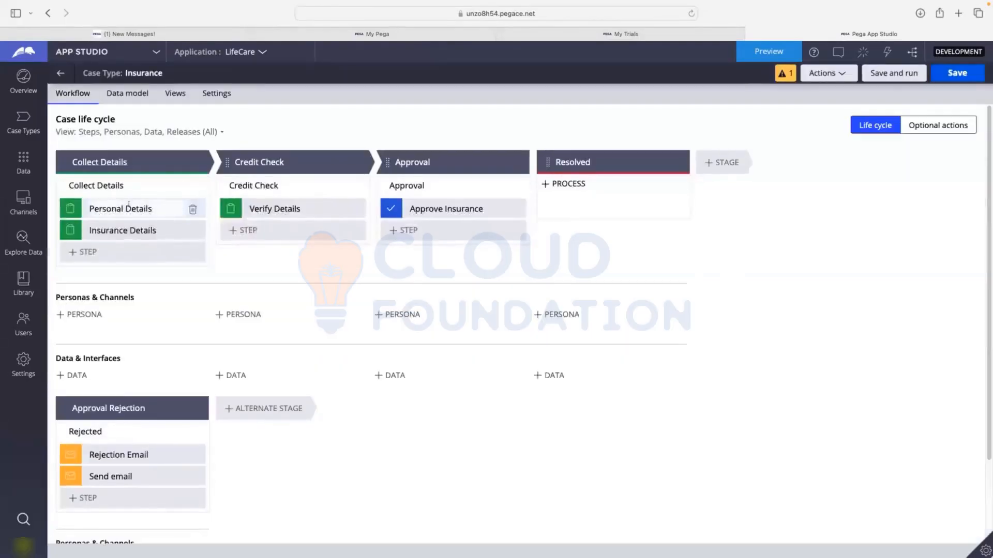
Add the existing Email field to the Personal Details view and save the Insurance case type
left_click(129, 206)
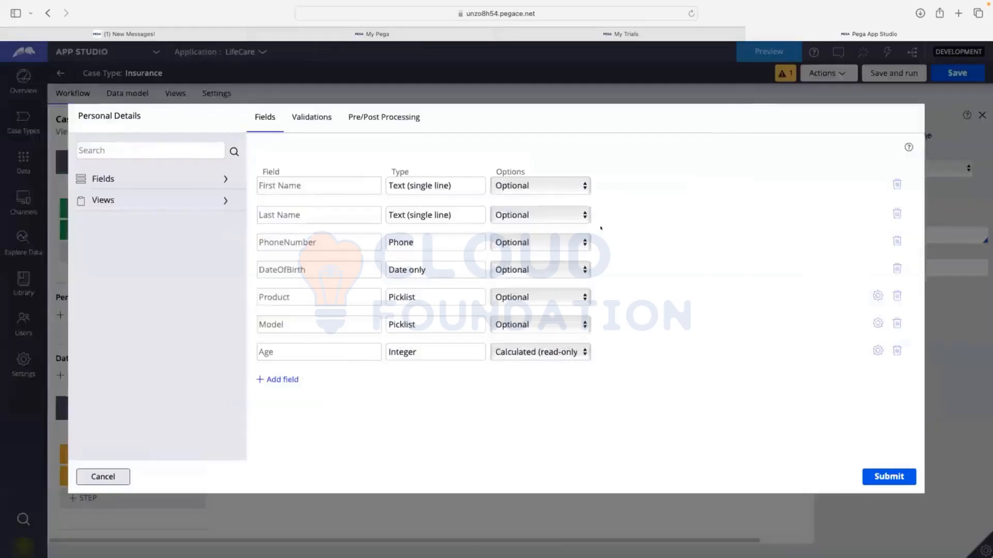
left_click(286, 380)
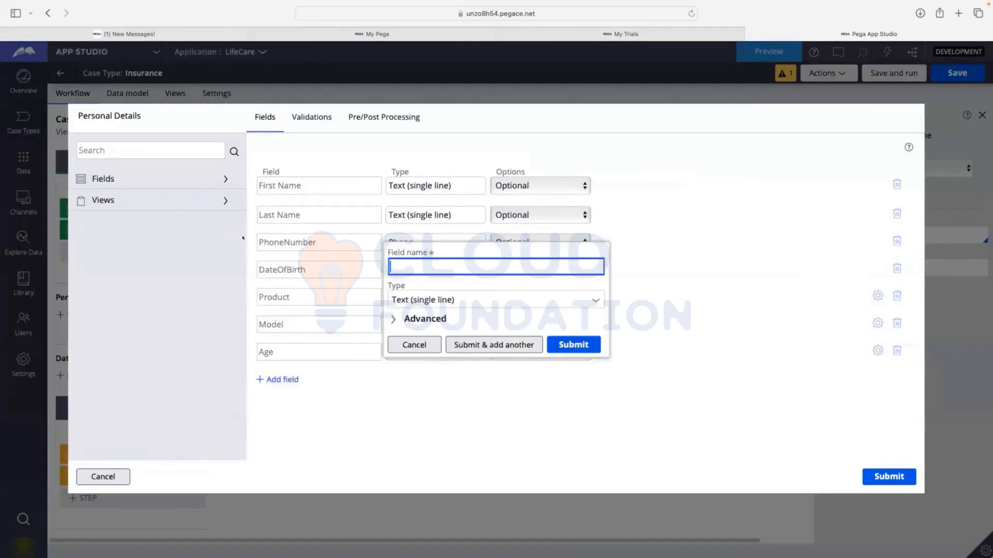
left_click(411, 345)
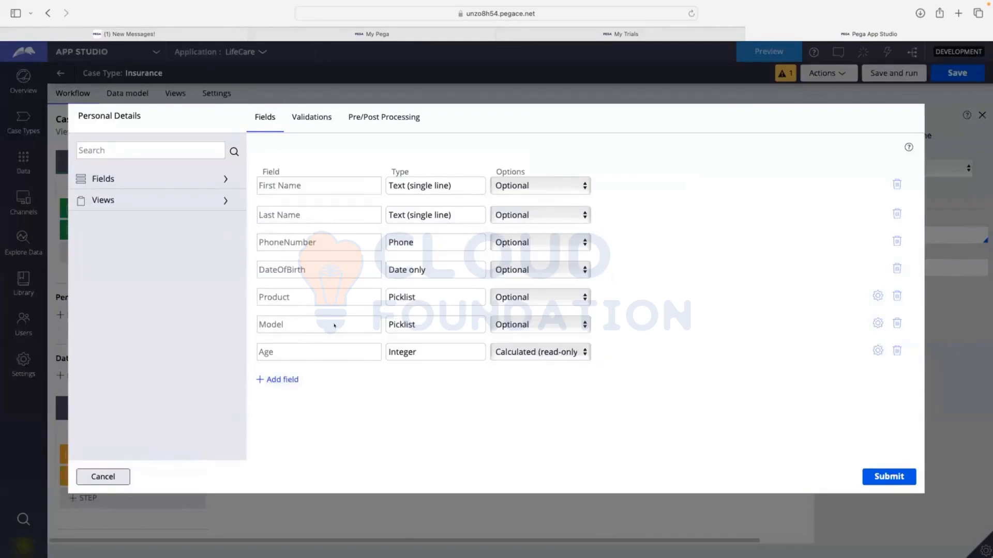
left_click(120, 172)
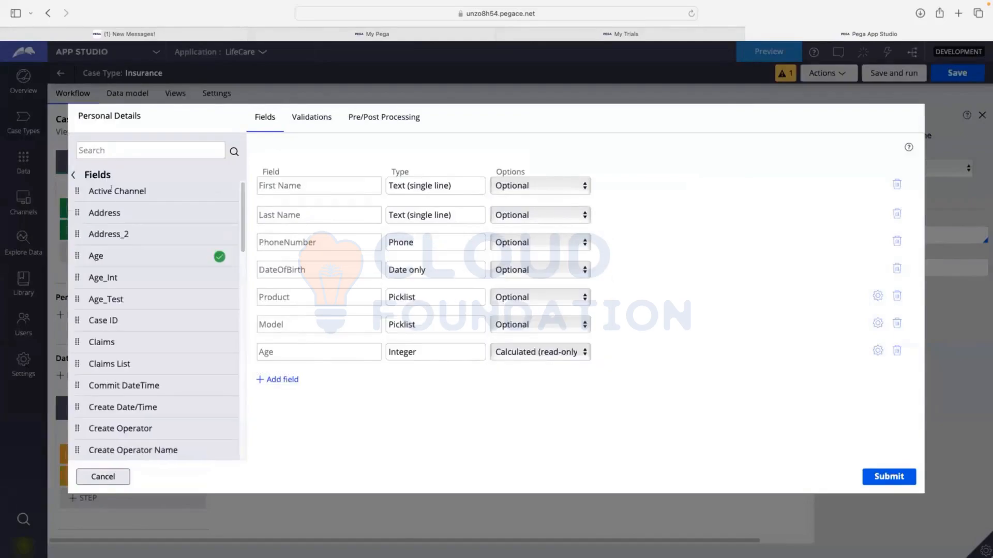
scroll(112, 286, "down", 8)
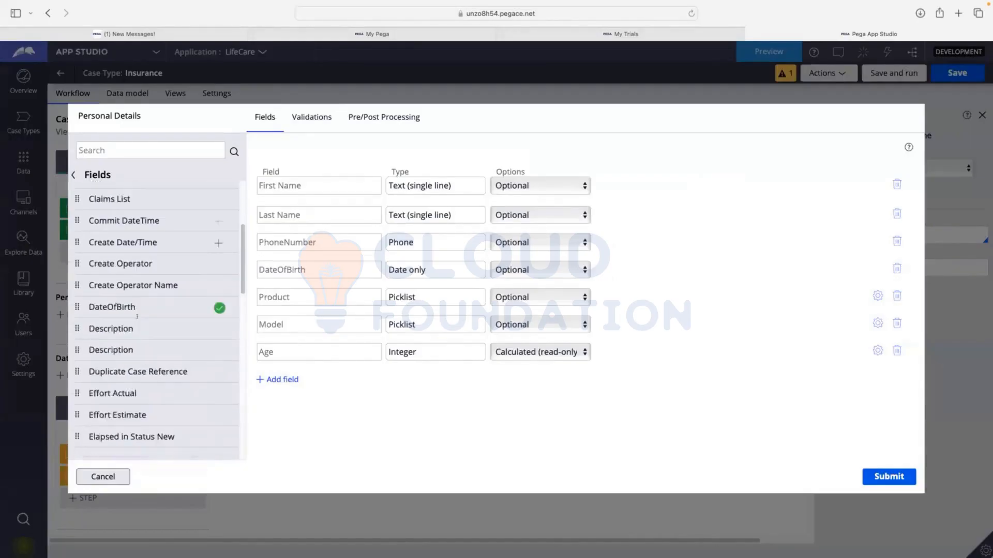
scroll(137, 318, "down", 4)
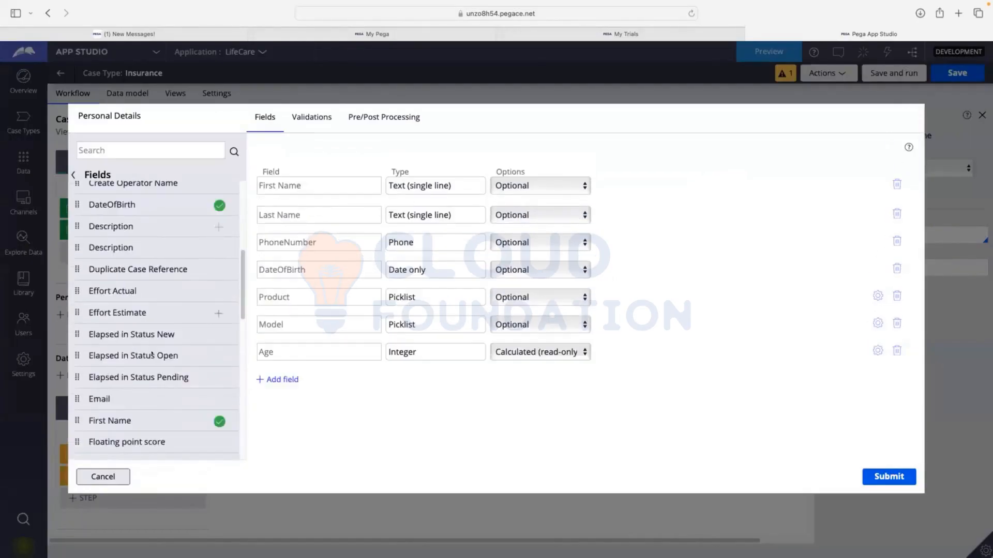
left_click(219, 401)
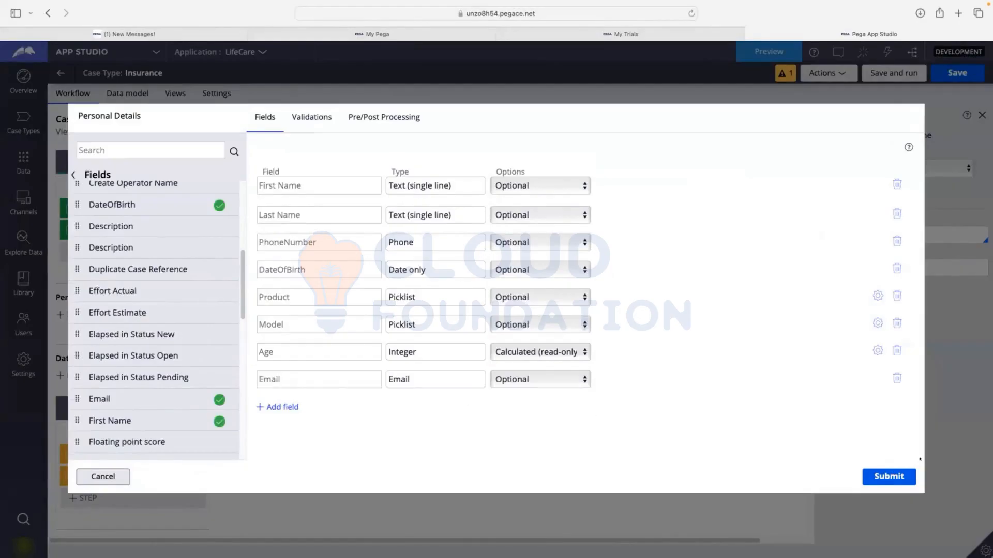
left_click(903, 475)
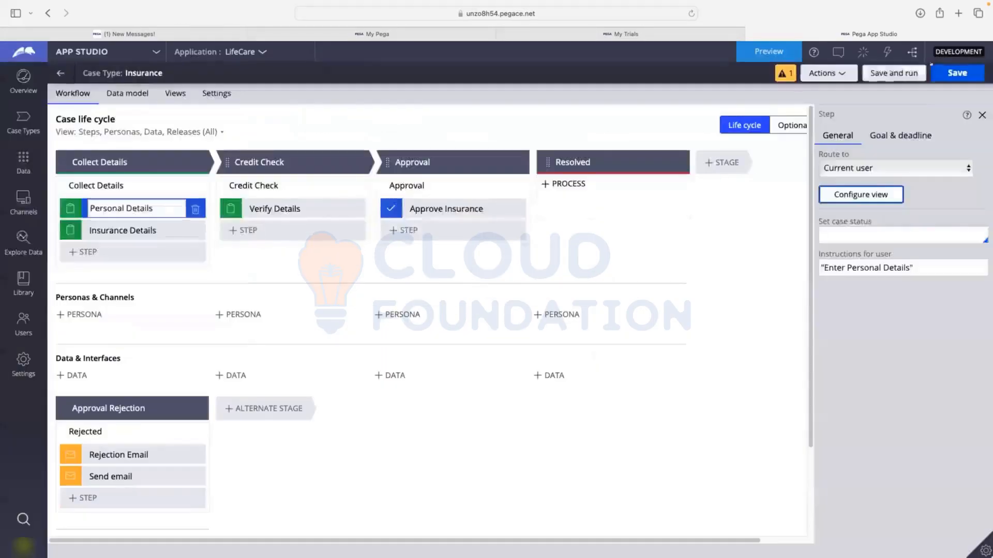
left_click(940, 72)
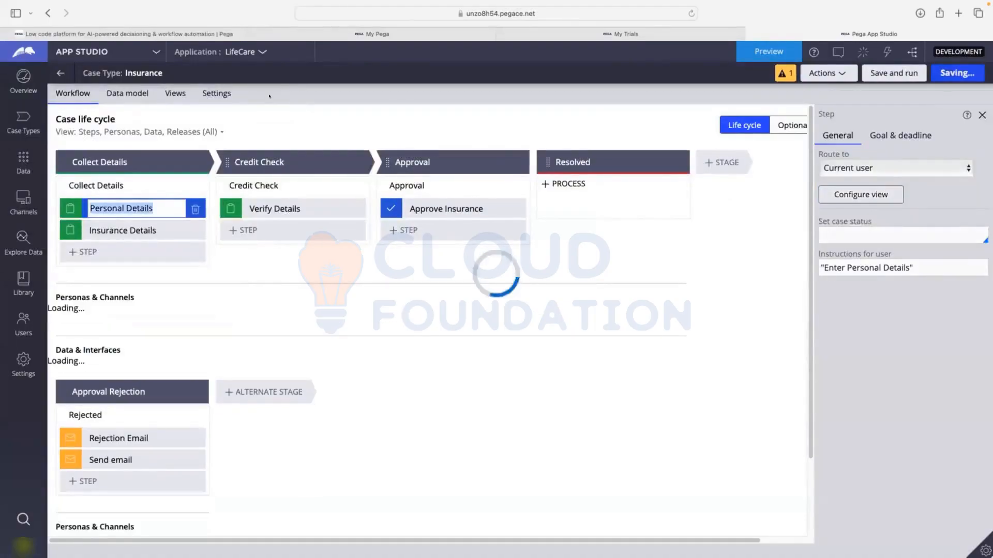
Switch to Dev Studio and create a new Insurance case
left_click(89, 50)
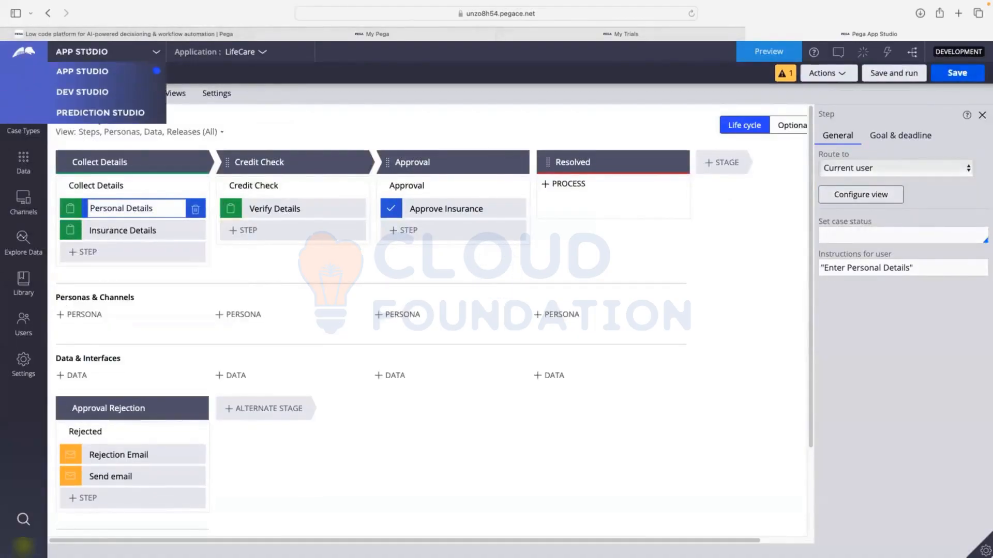
left_click(80, 91)
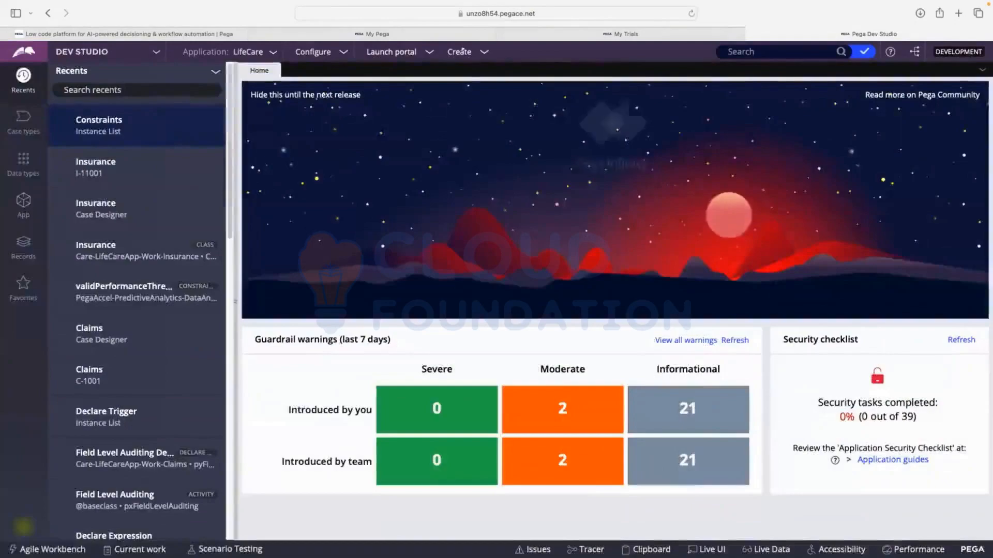
left_click(460, 52)
mouse_move(517, 65)
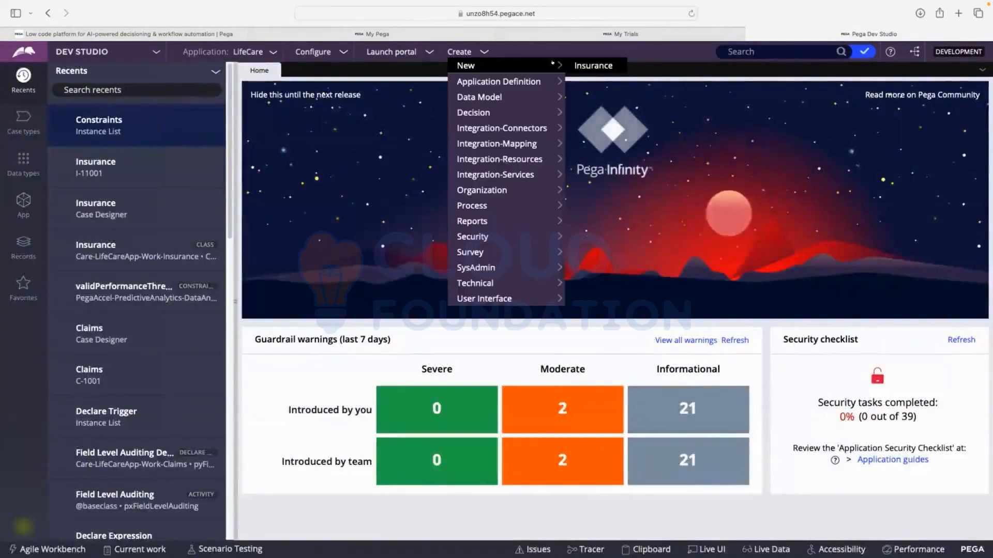
left_click(582, 63)
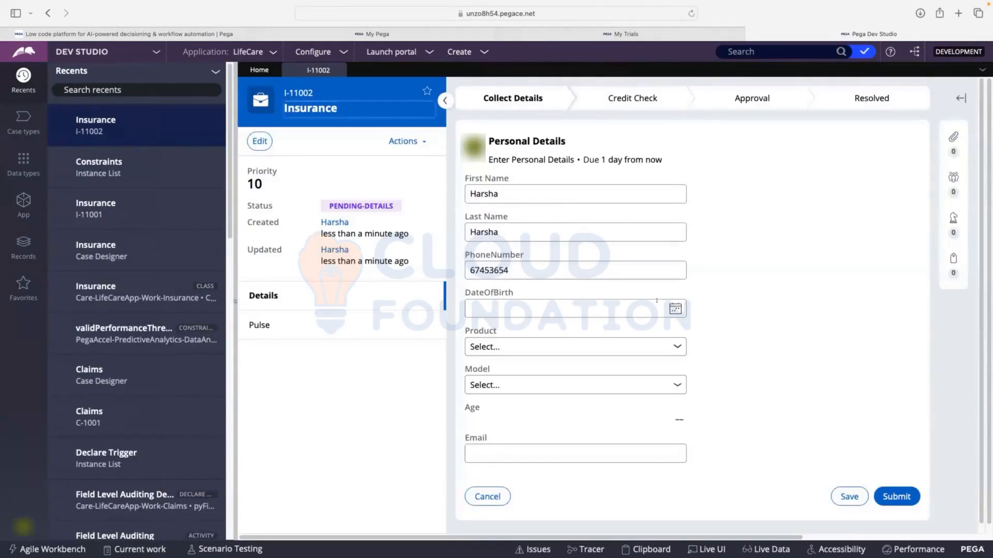
Pick a date of birth on the new case's Personal Details form
left_click(675, 308)
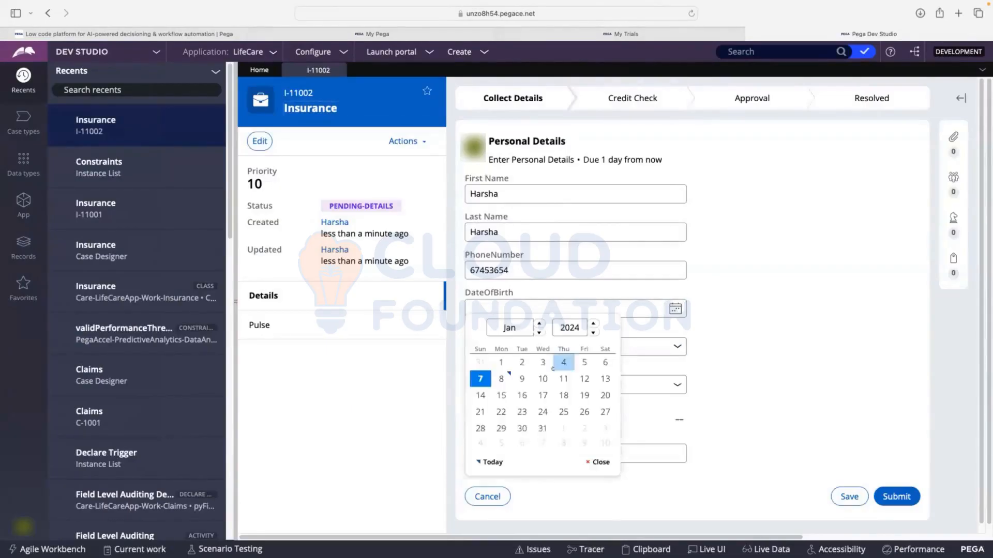
left_click(592, 333)
left_click(593, 333)
left_click(593, 333)
left_click(593, 333)
left_click(592, 333)
left_click(543, 362)
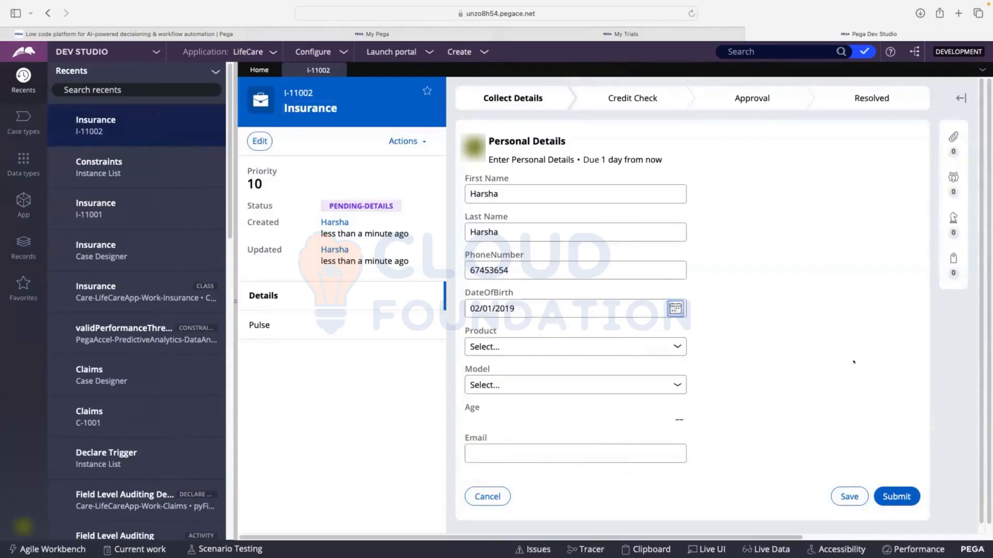
Select model 128GB and product APPLE IPHONE, and submit the Personal Details form with Email left blank
left_click(517, 384)
left_click(518, 395)
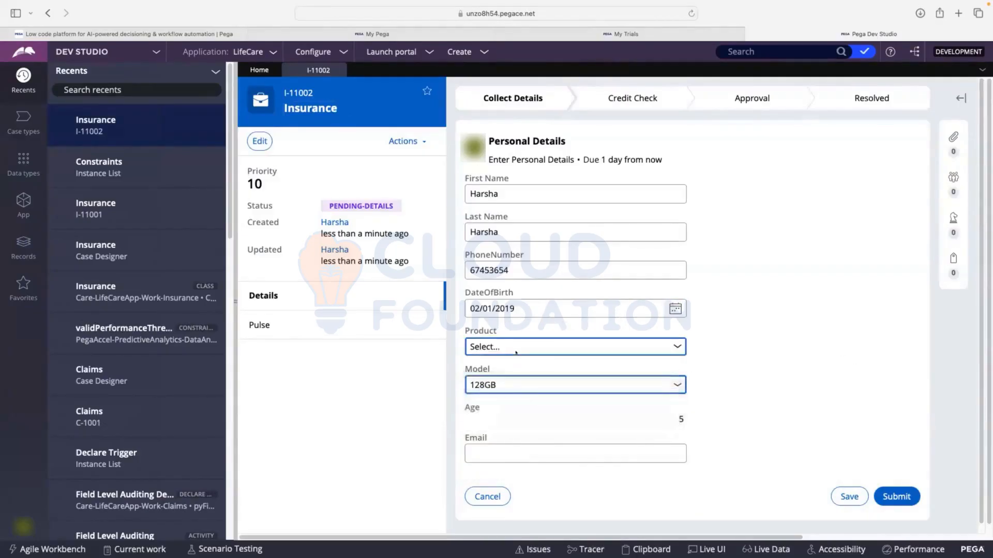
left_click(516, 352)
left_click(520, 357)
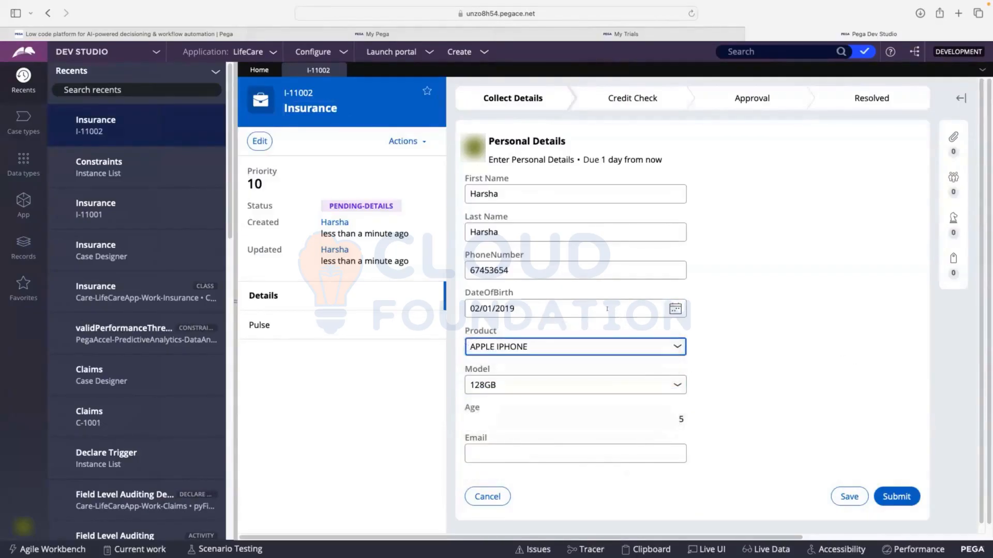
left_click(721, 350)
left_click(896, 496)
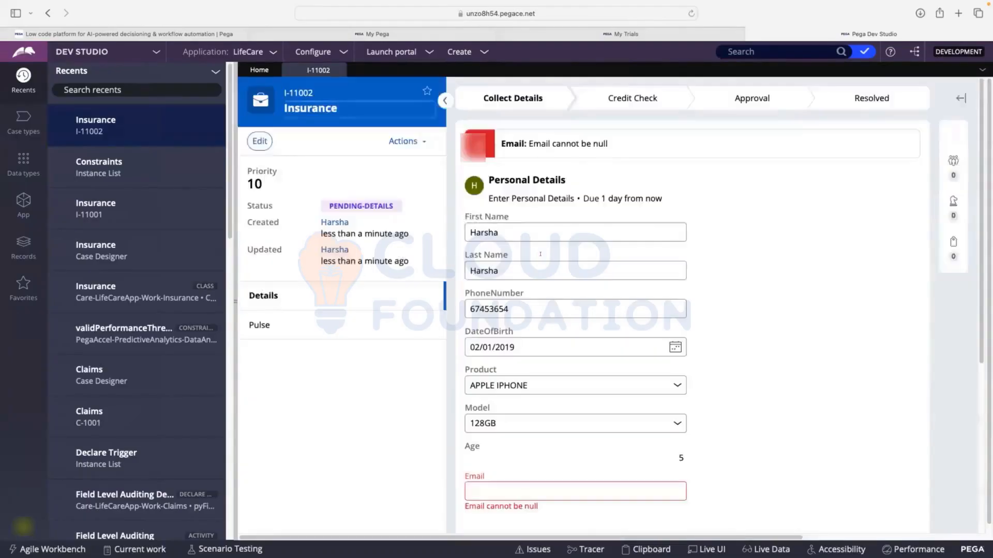
Examine the validation message for the blank Email field on the submitted Personal Details form
left_click_drag(529, 143, 499, 139)
left_click(608, 143)
double_click(599, 143)
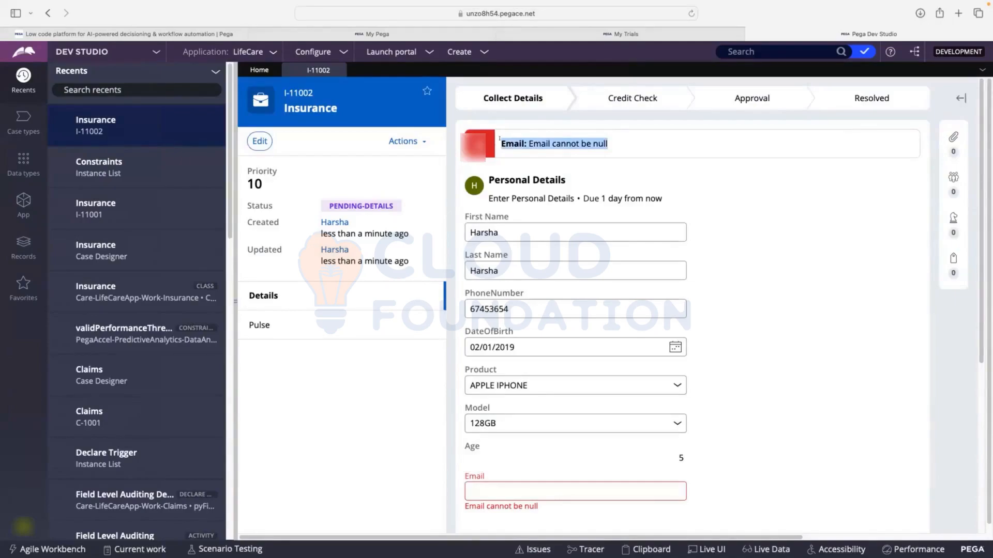
left_click(548, 143)
scroll(616, 129, "down", 1)
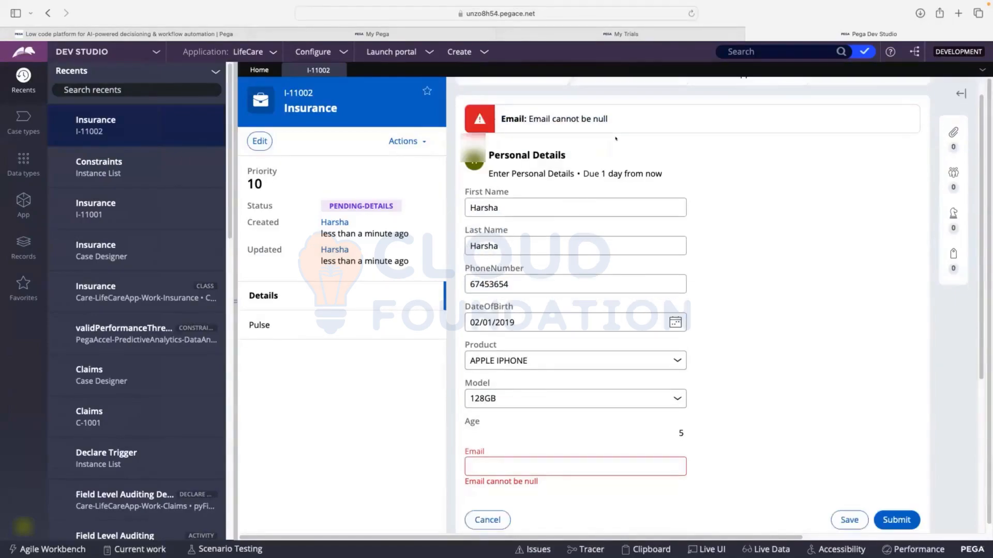
left_click_drag(615, 112, 528, 119)
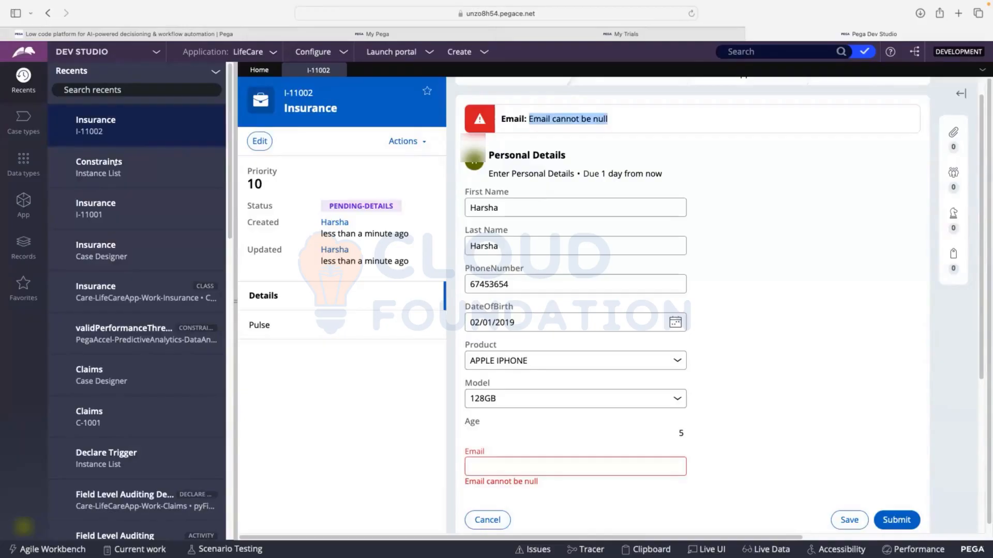
left_click(583, 128)
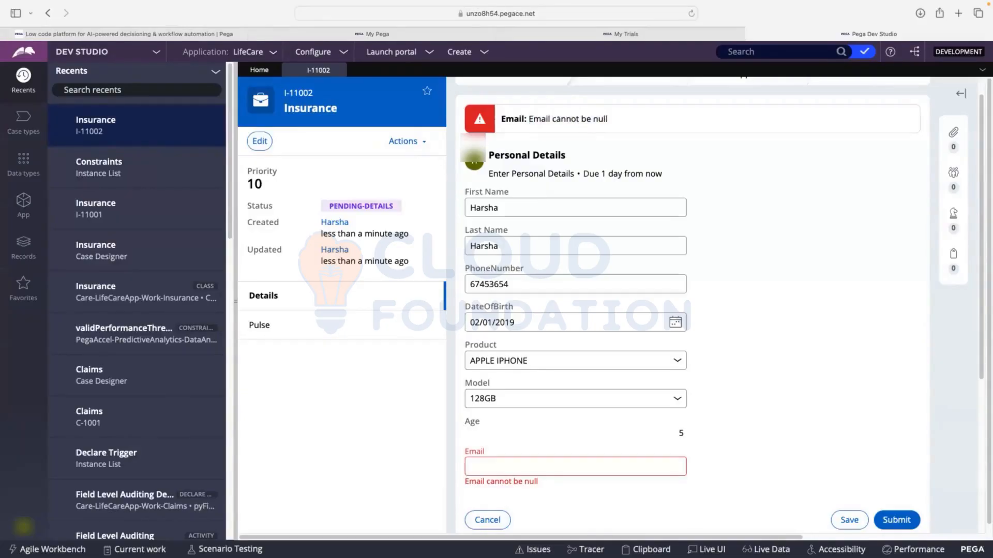
Compare the Email error in the form's banner with the one shown beneath the Email field
left_click_drag(608, 119, 501, 119)
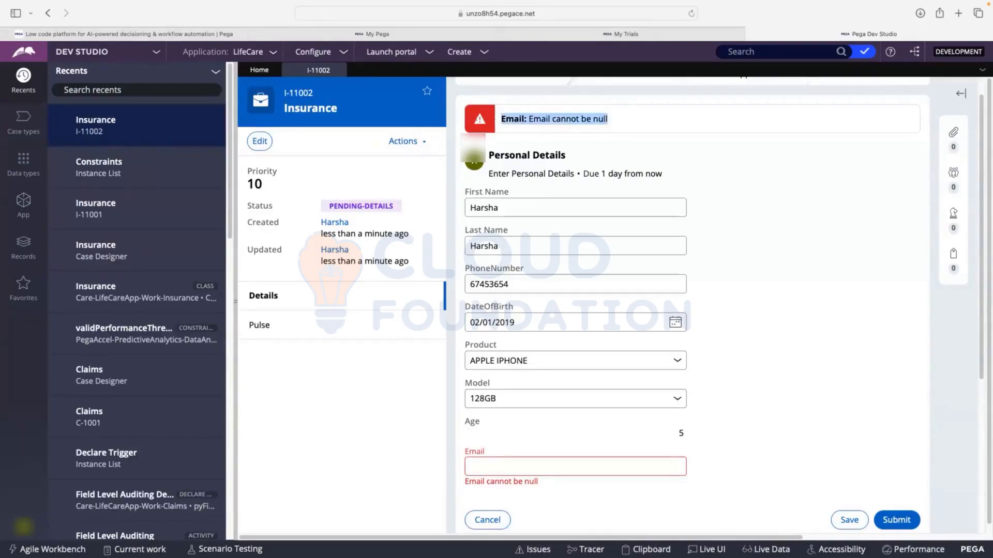
left_click(584, 127)
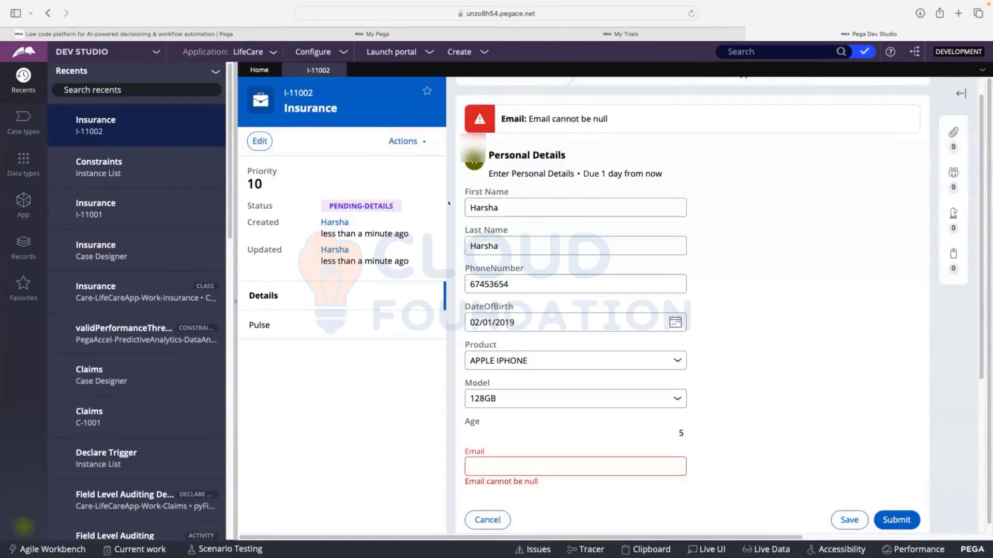
double_click(500, 279)
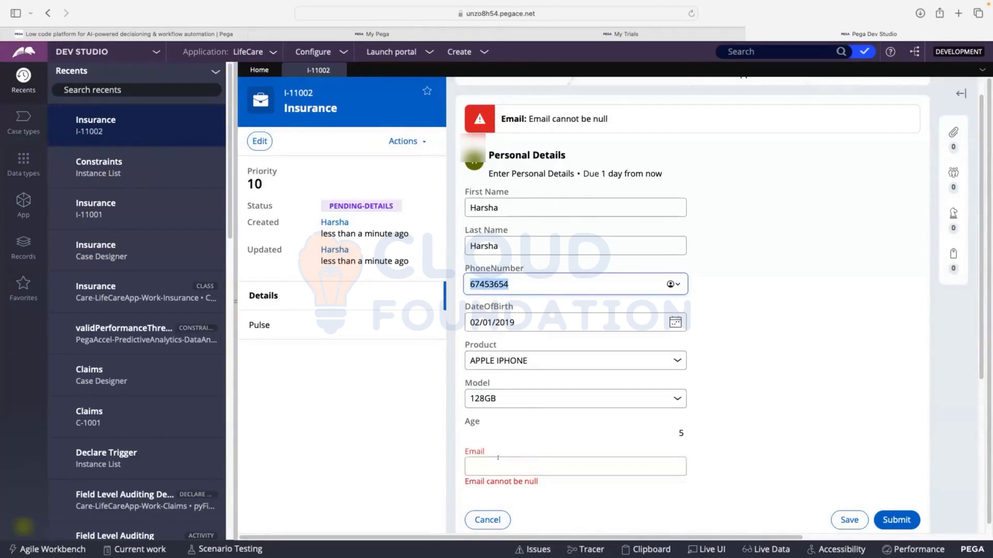
scroll(498, 458, "down", 3)
left_click_drag(541, 374, 449, 374)
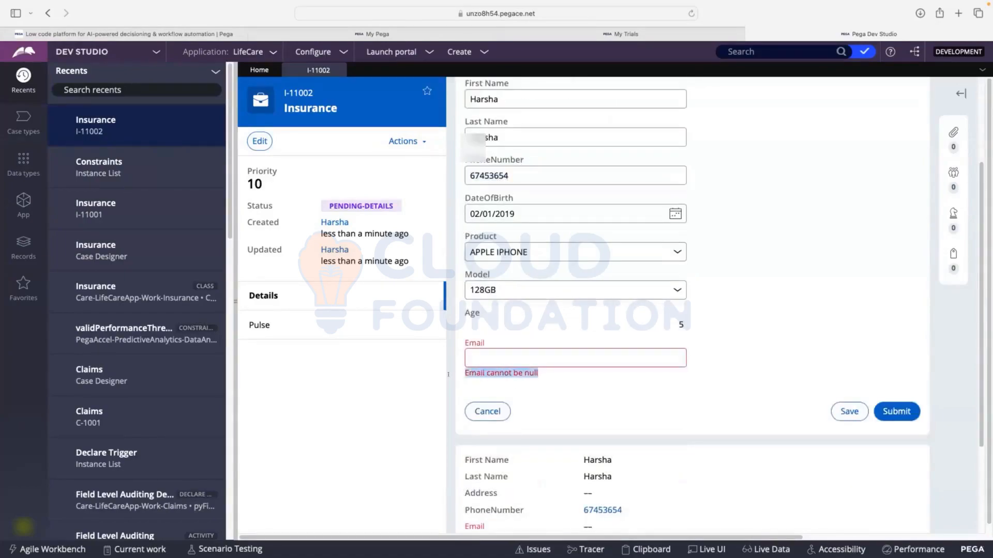
left_click(531, 375)
left_click_drag(539, 373, 464, 370)
scroll(600, 441, "up", 1)
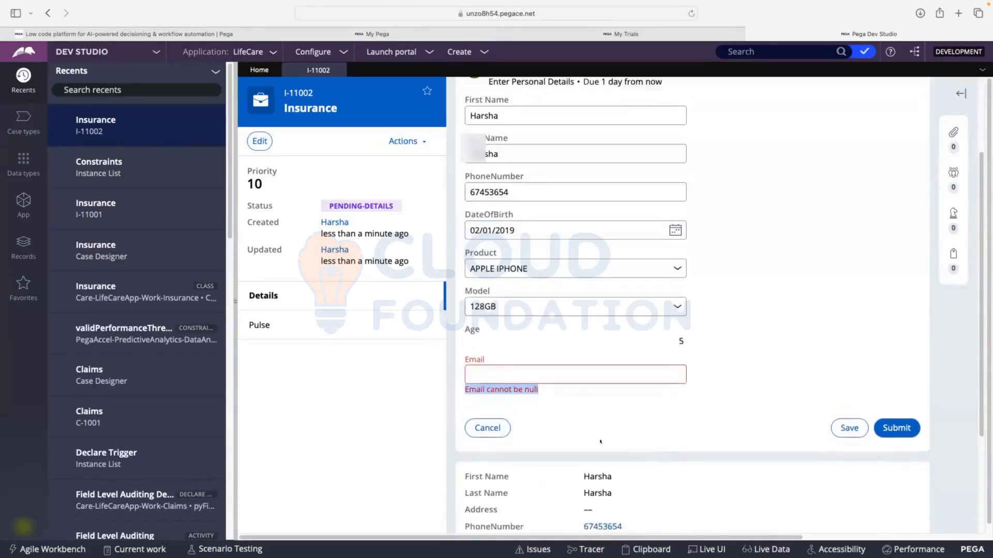
left_click(566, 386)
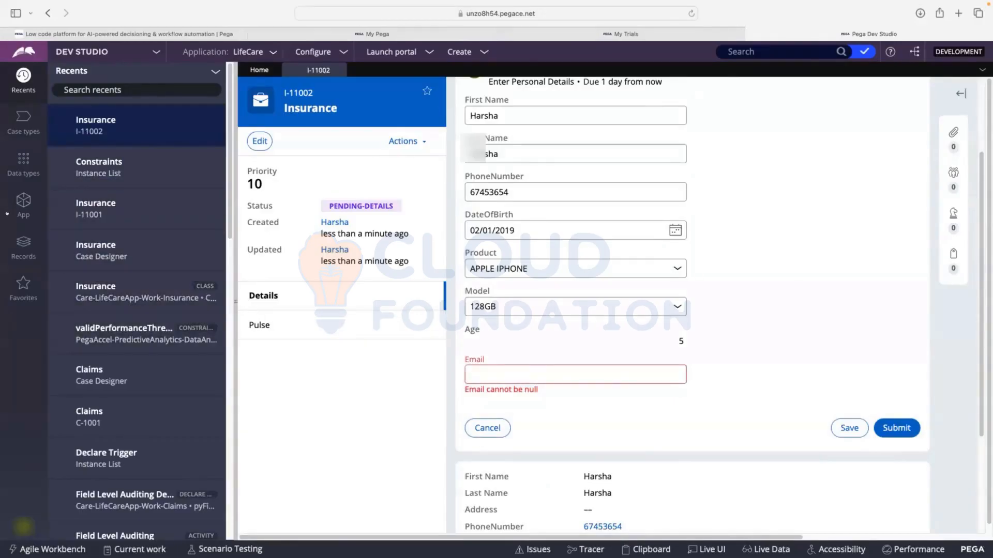
Open the PersonalDetails rule of the Insurance class from the Process category's Validate records
left_click(23, 246)
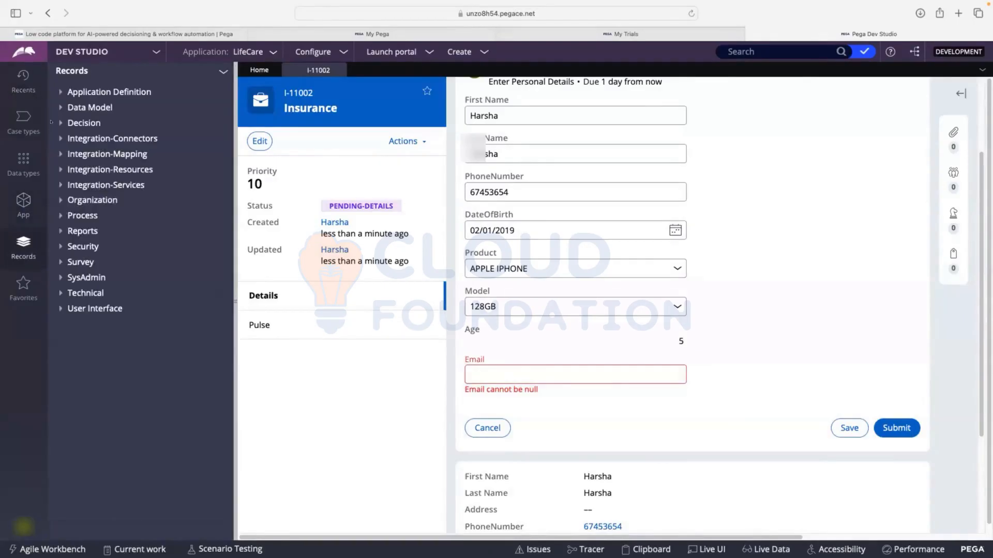
left_click(82, 216)
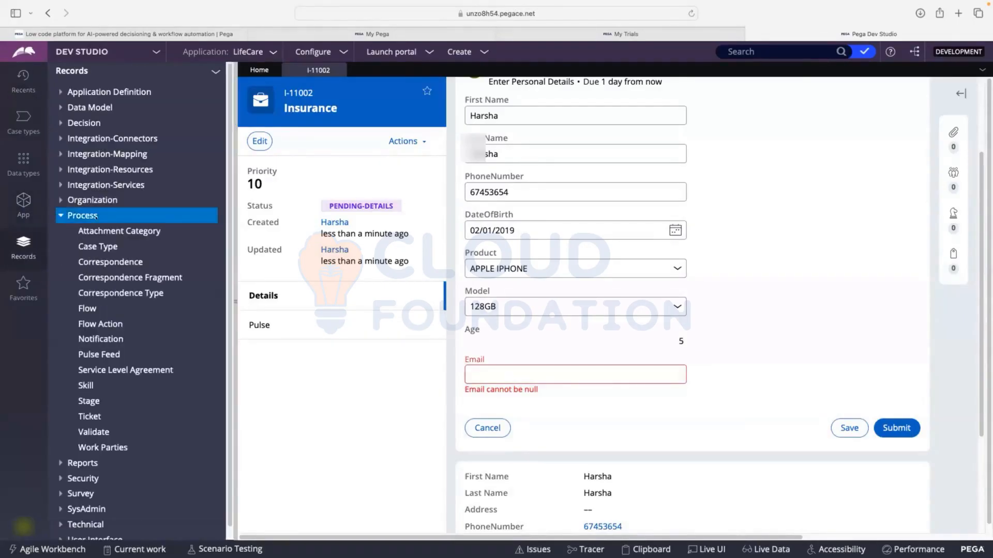
left_click(89, 431)
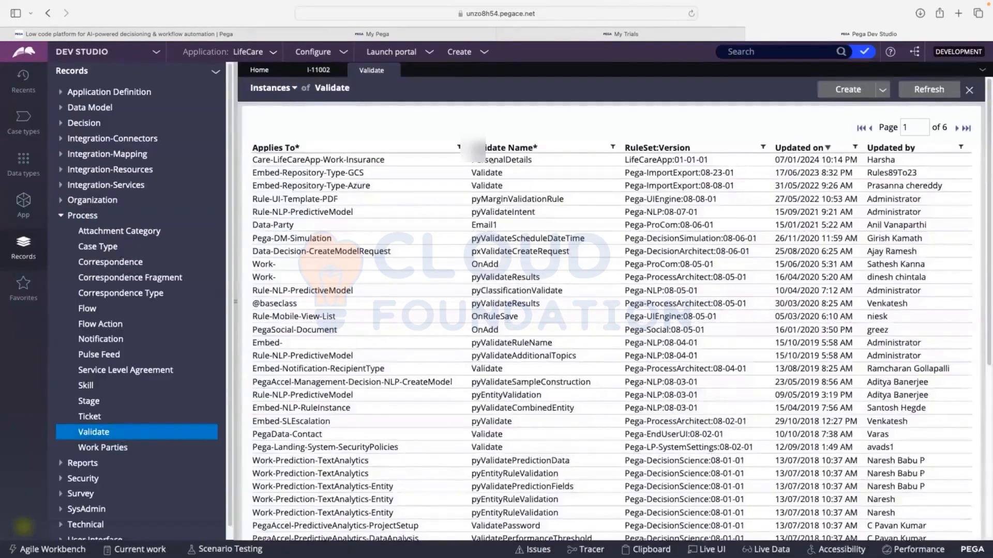
left_click(491, 160)
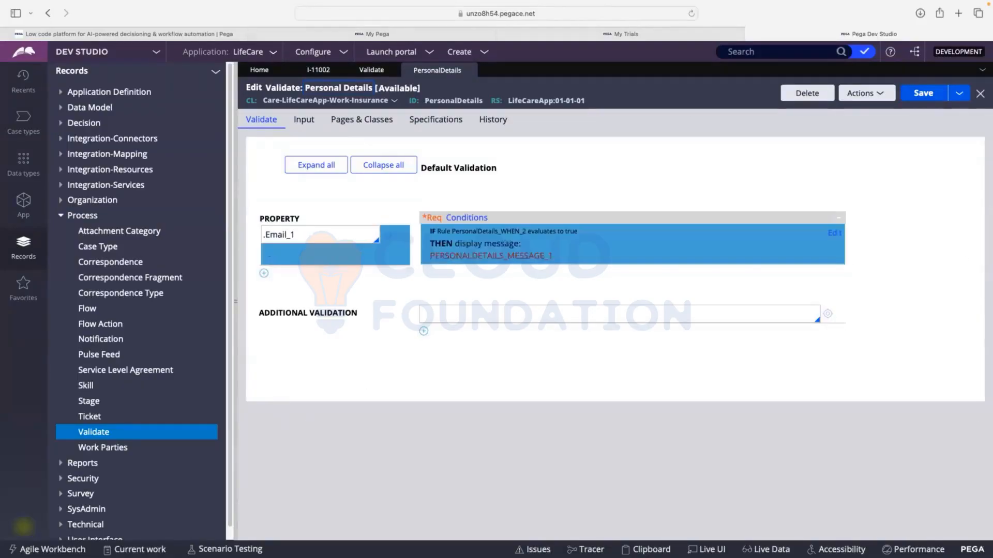
Check the .Email_1 property in the validate rule and open its validation conditions
left_click_drag(309, 229, 244, 234)
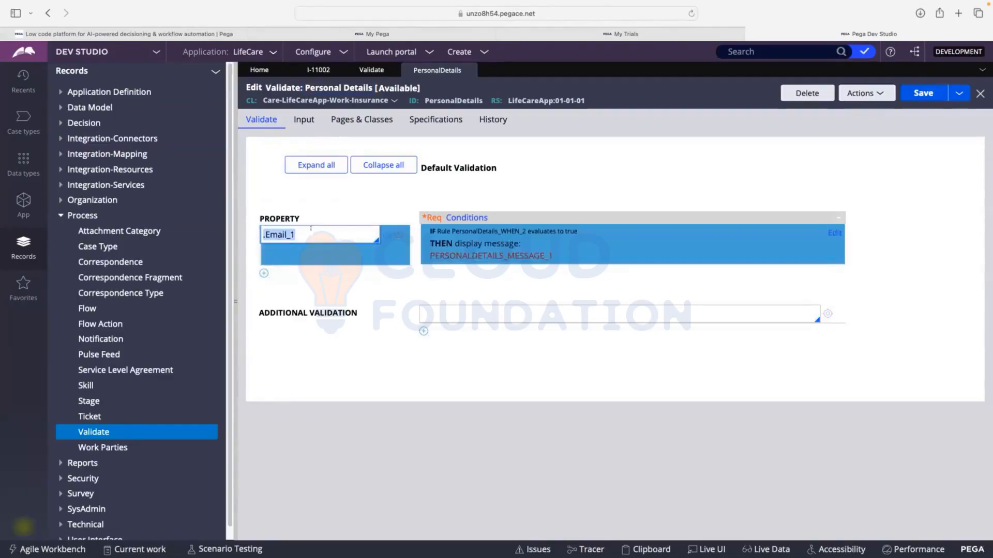
left_click(310, 228)
left_click(830, 233)
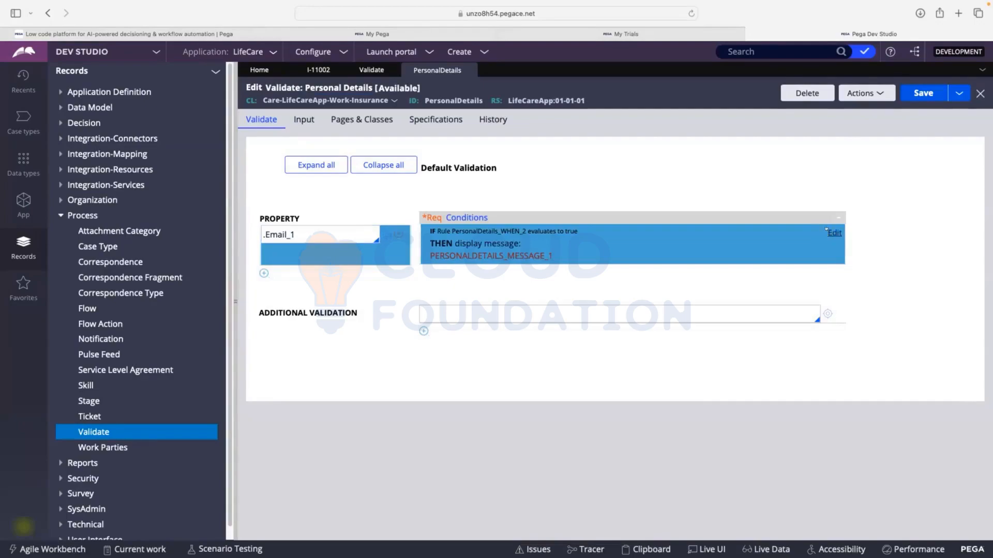
left_click(830, 232)
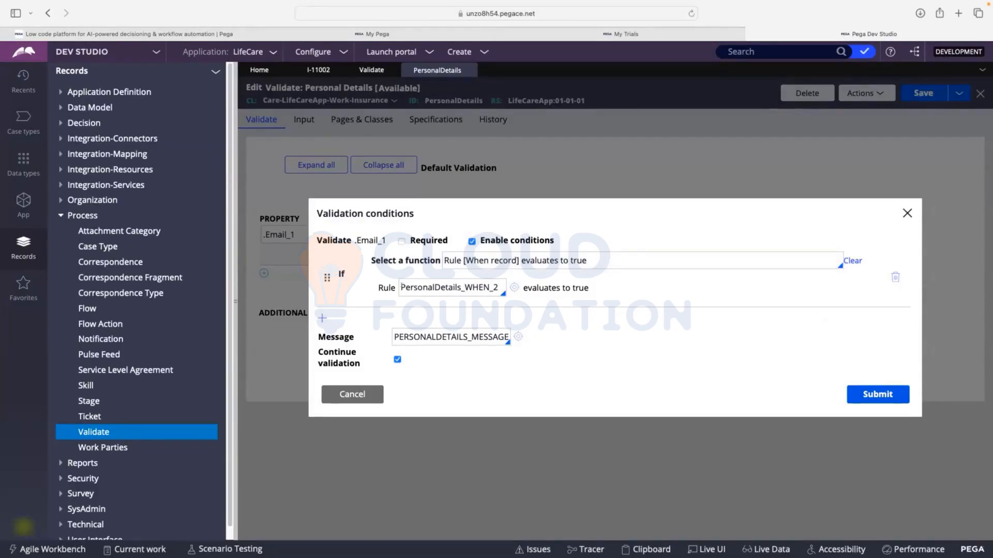
Open the PersonalDetails_WHEN_2 rule used by the Email condition and examine its comparison value
left_click_drag(401, 286, 509, 288)
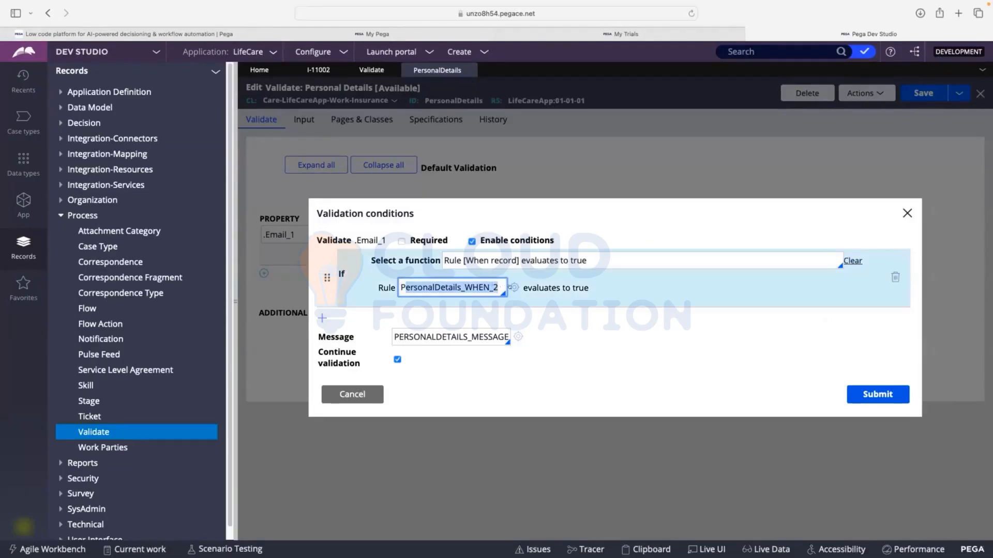
left_click(511, 288)
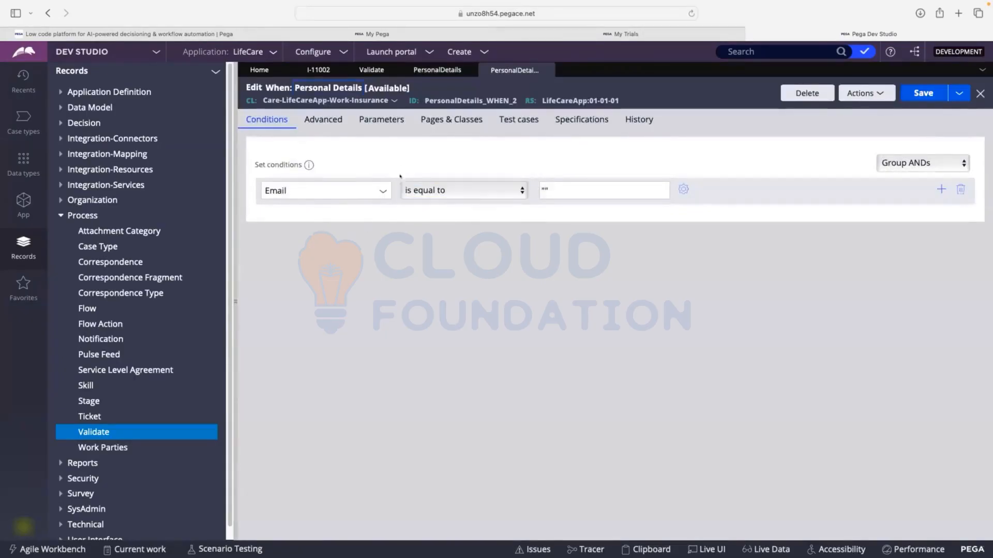
left_click(550, 188)
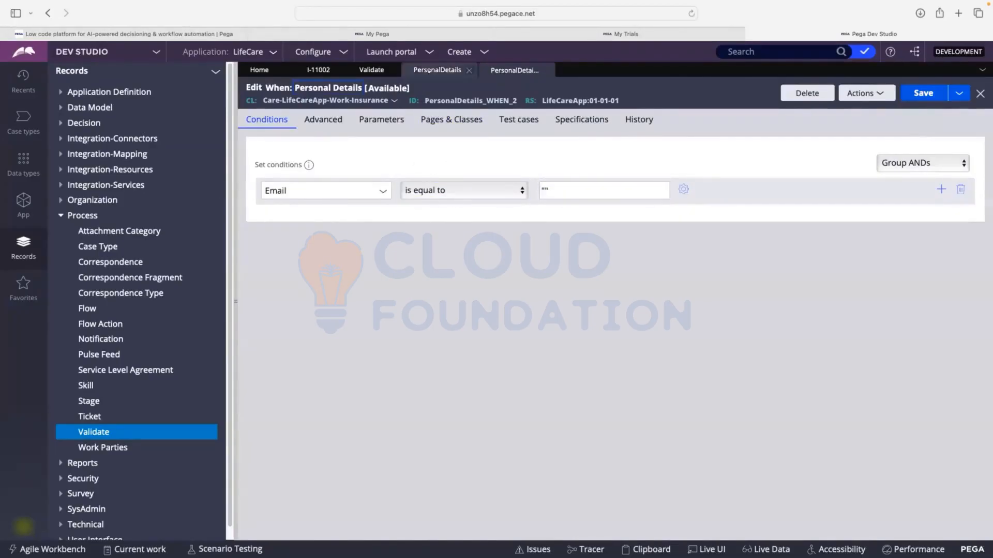
Return to the Email validation conditions, open the referenced message rule and examine its message text
left_click(437, 70)
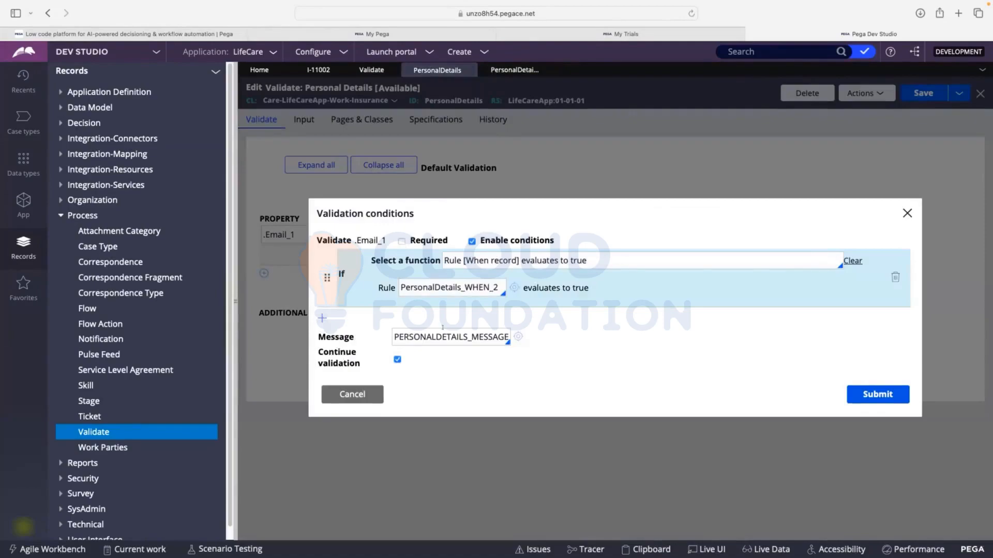
left_click(509, 337)
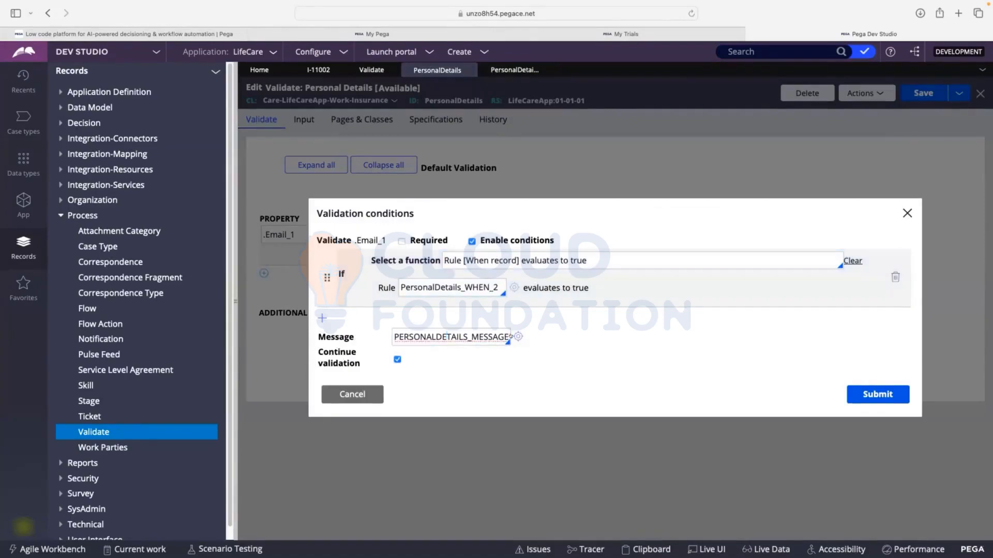
left_click(516, 336)
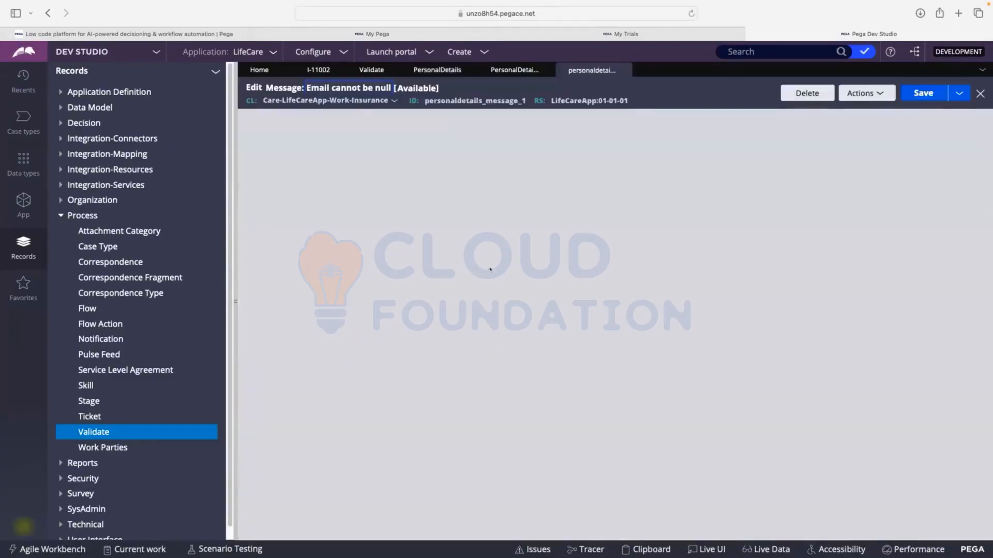
left_click_drag(252, 203, 333, 203)
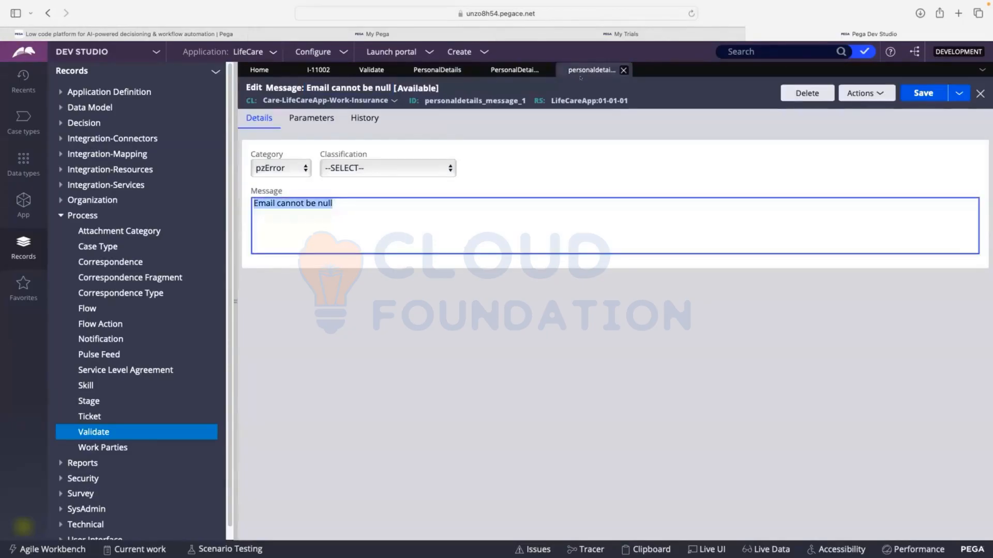
Review the When and message rules once more, and close the Email validation conditions without changes
left_click(515, 70)
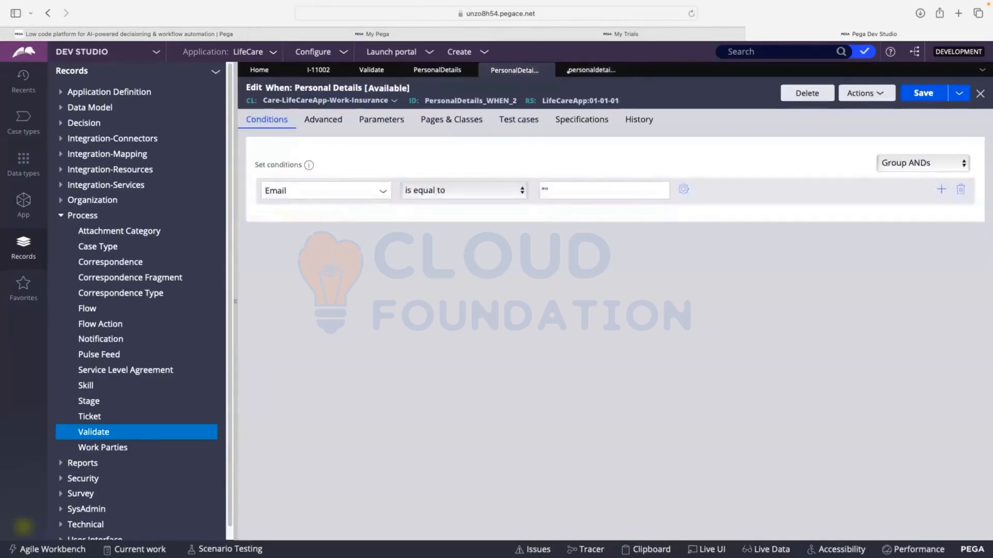
left_click(568, 71)
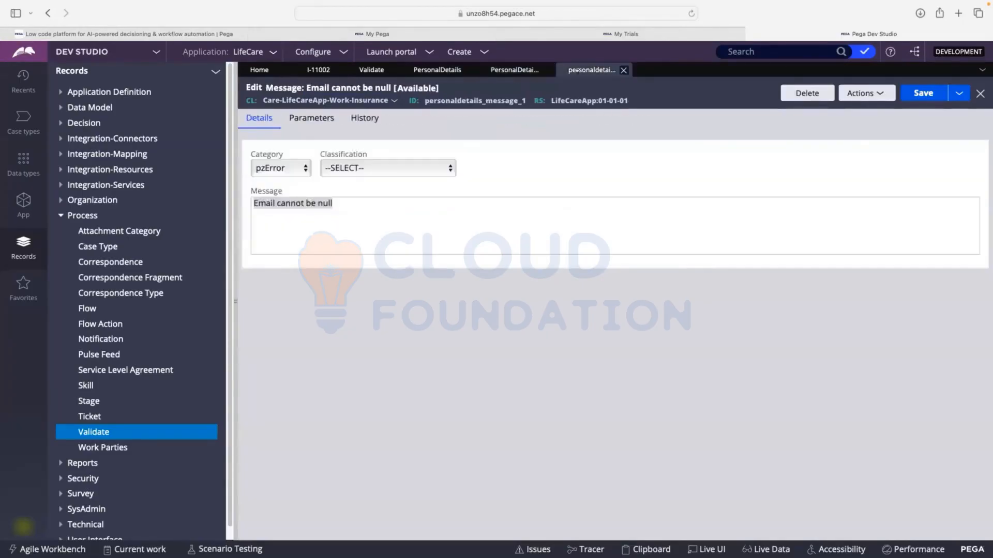
left_click(418, 71)
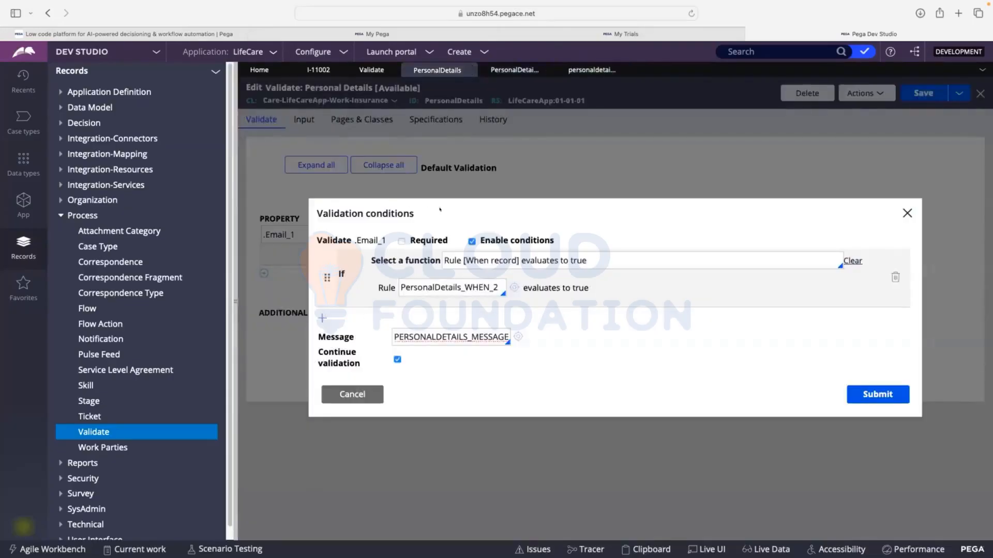
left_click(362, 392)
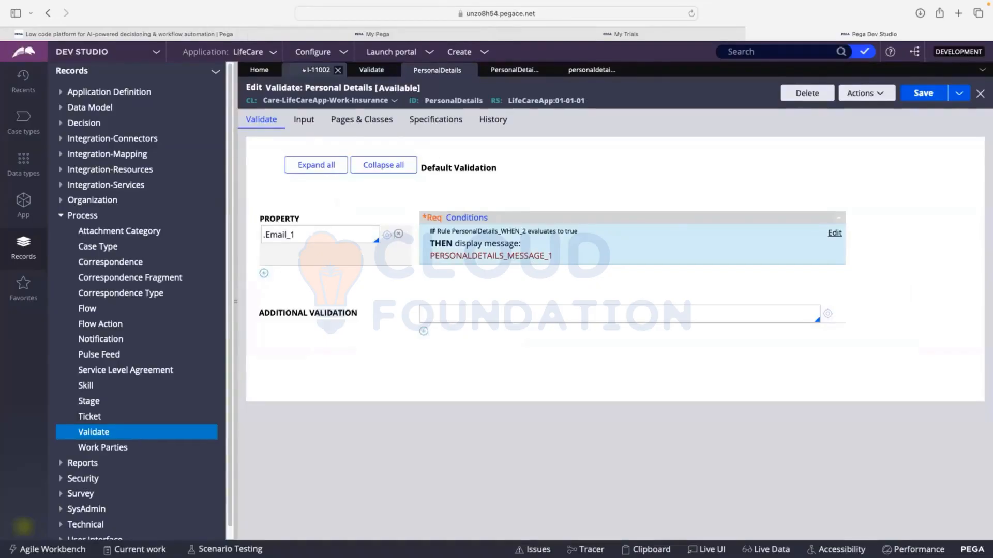
Review the phone number, date of birth, Age and Email fields on the open Insurance case's Personal Details form
left_click(318, 70)
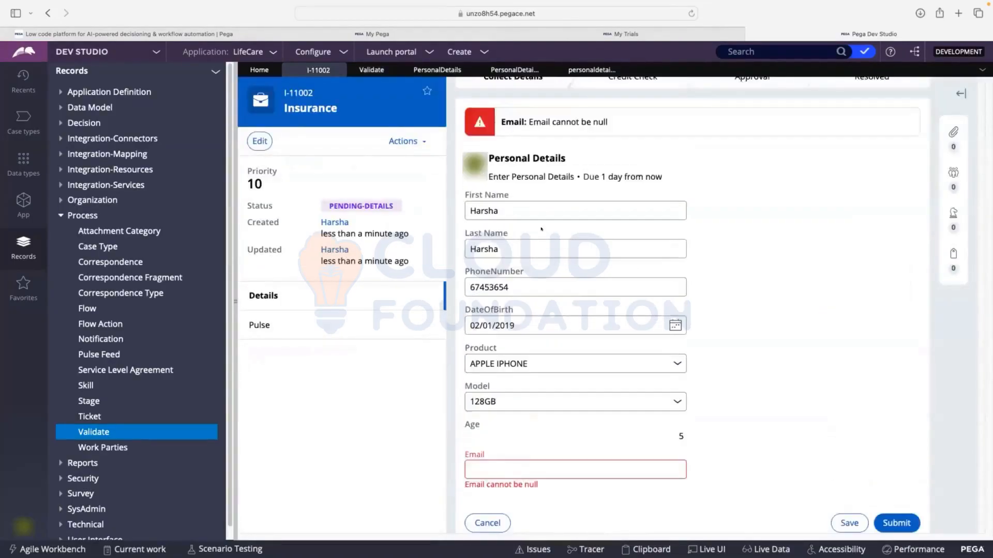
left_click_drag(512, 285, 467, 278)
left_click(539, 280)
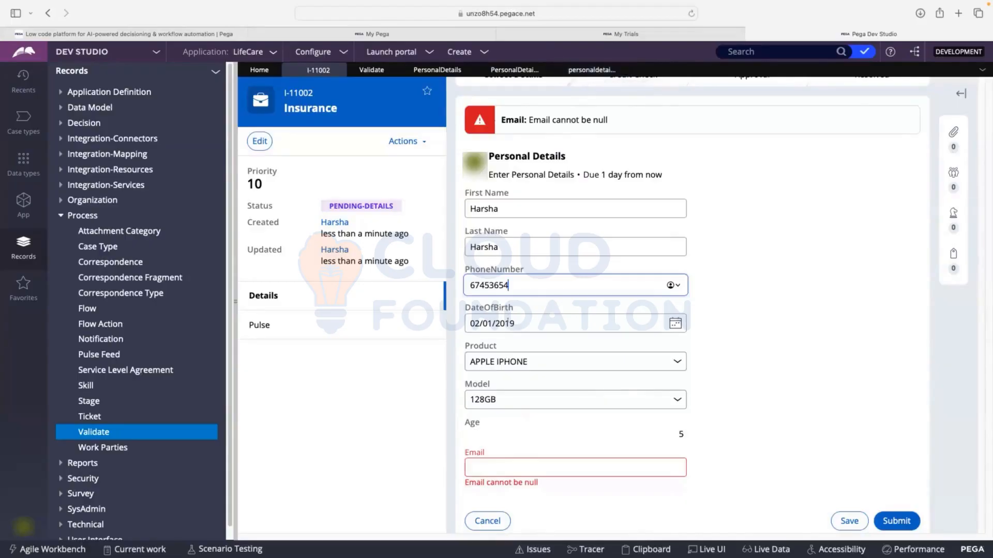
left_click_drag(514, 323, 466, 318)
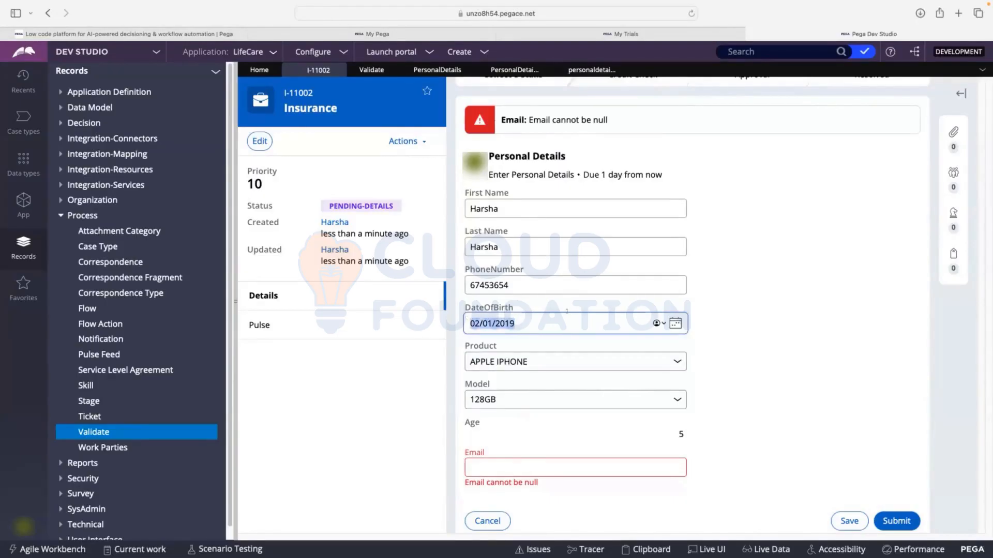
scroll(567, 311, "down", 3)
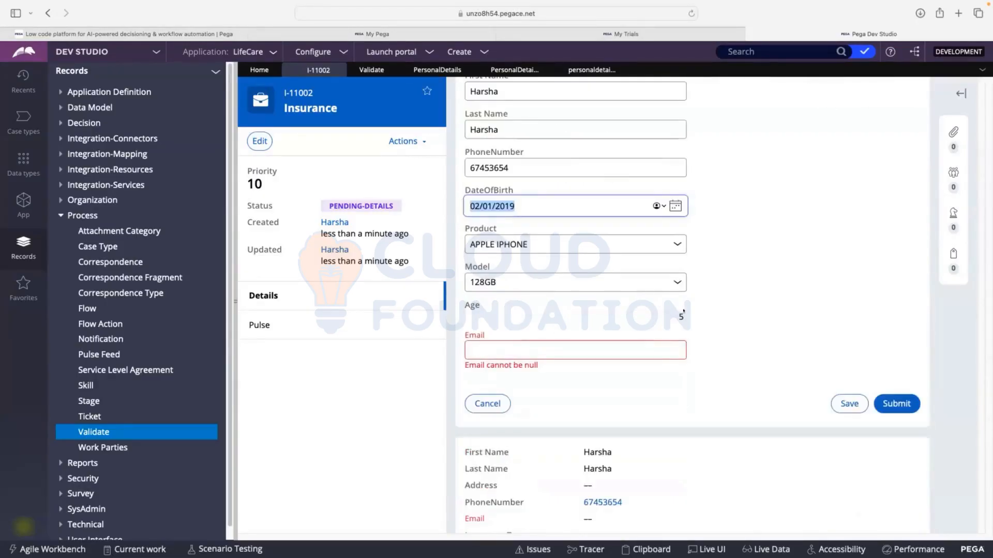
left_click_drag(685, 317, 672, 311)
left_click(606, 326)
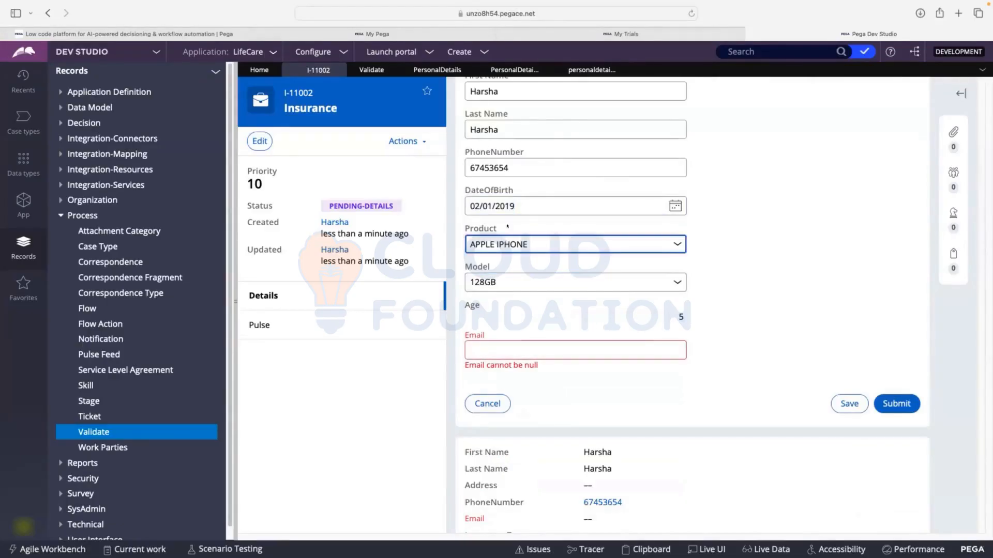
left_click_drag(520, 206, 458, 204)
left_click(584, 350)
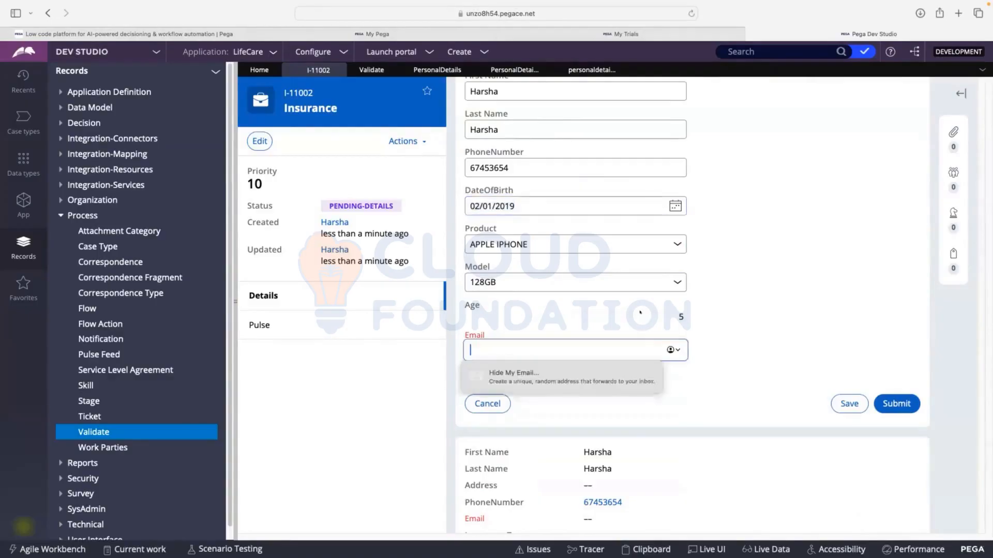
left_click_drag(687, 312, 663, 312)
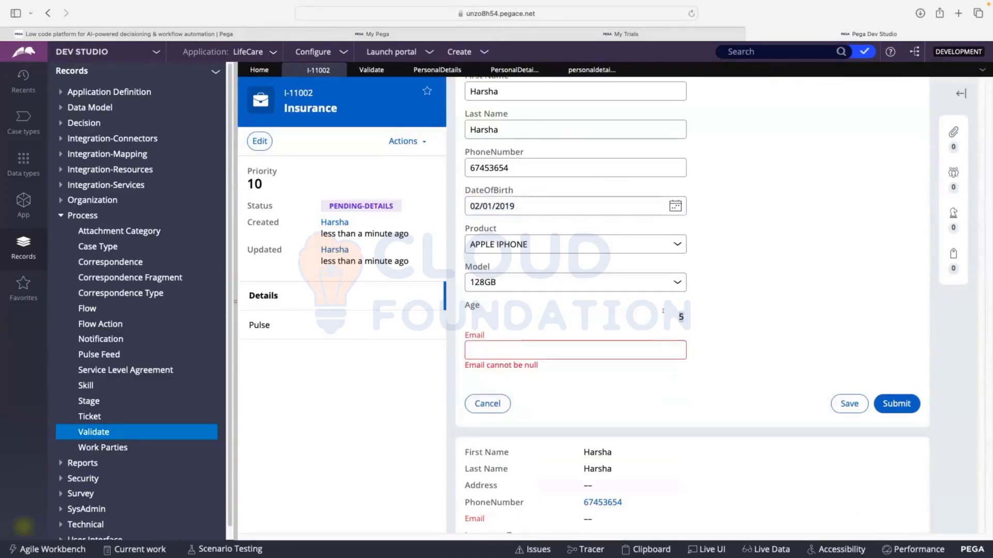
left_click(658, 311)
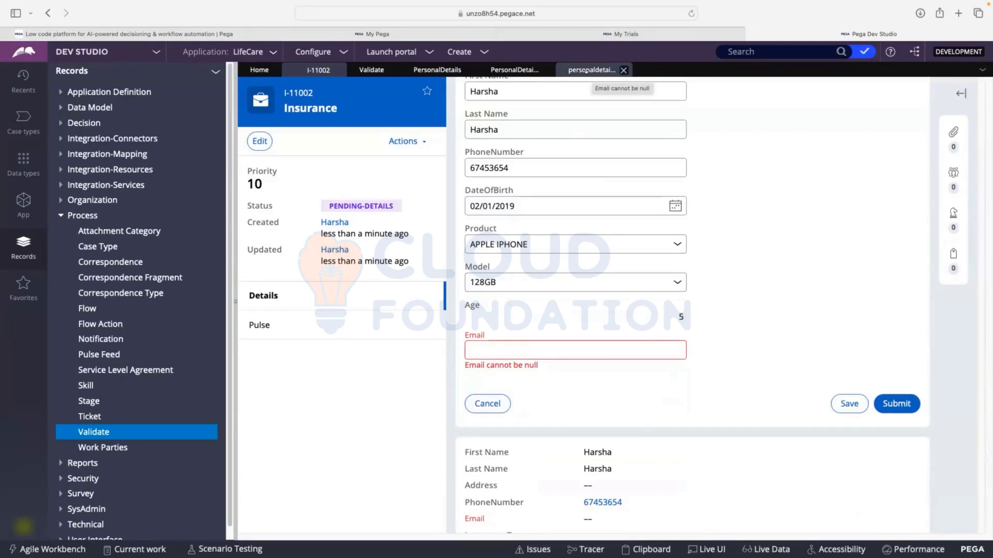
Return to the Personal Details validate rule and add a second property row below .Email_1
left_click(585, 70)
left_click(502, 69)
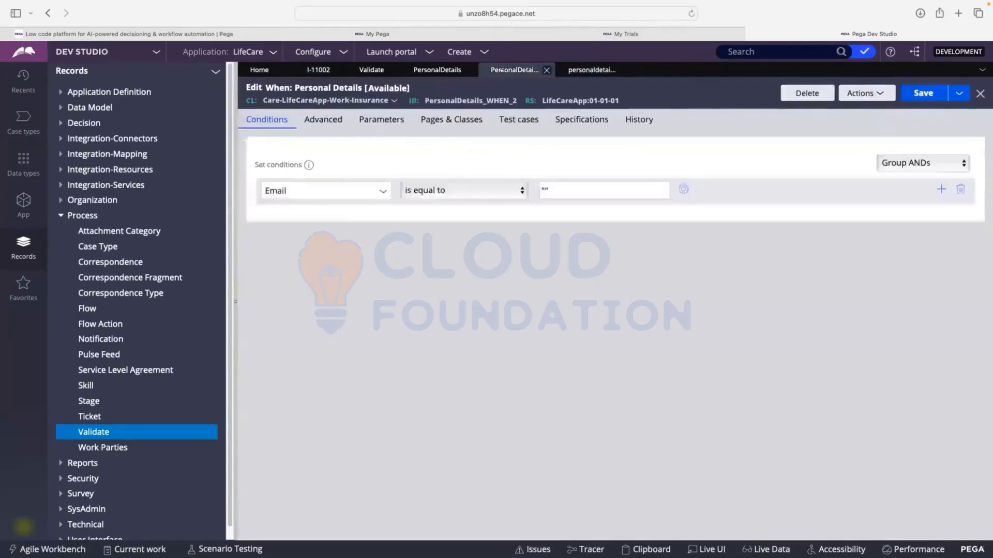
left_click(437, 70)
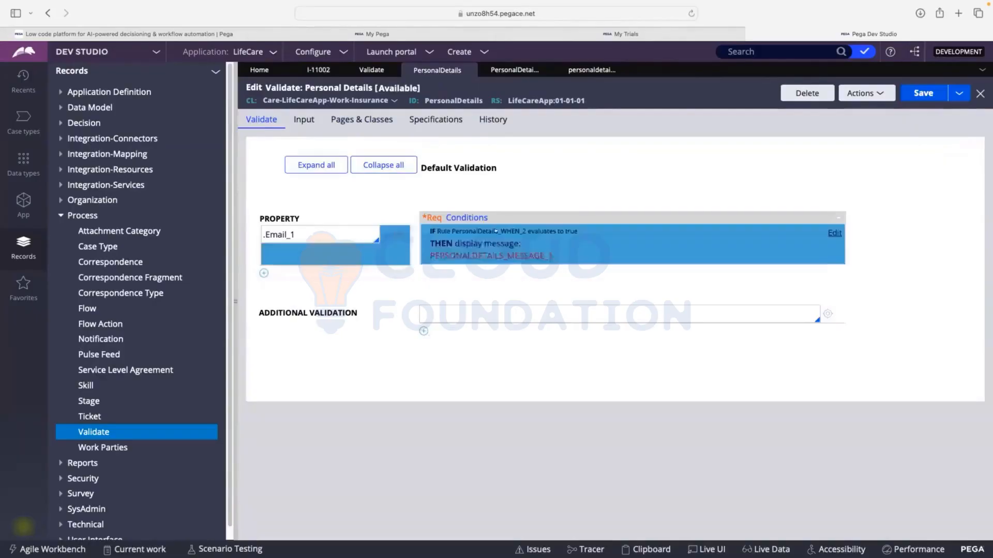
left_click(263, 273)
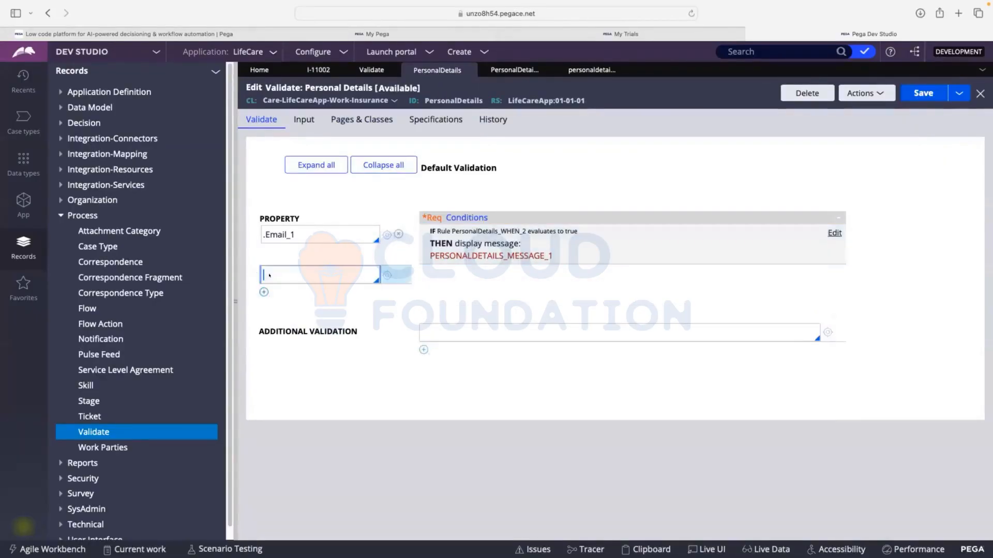
type(".age")
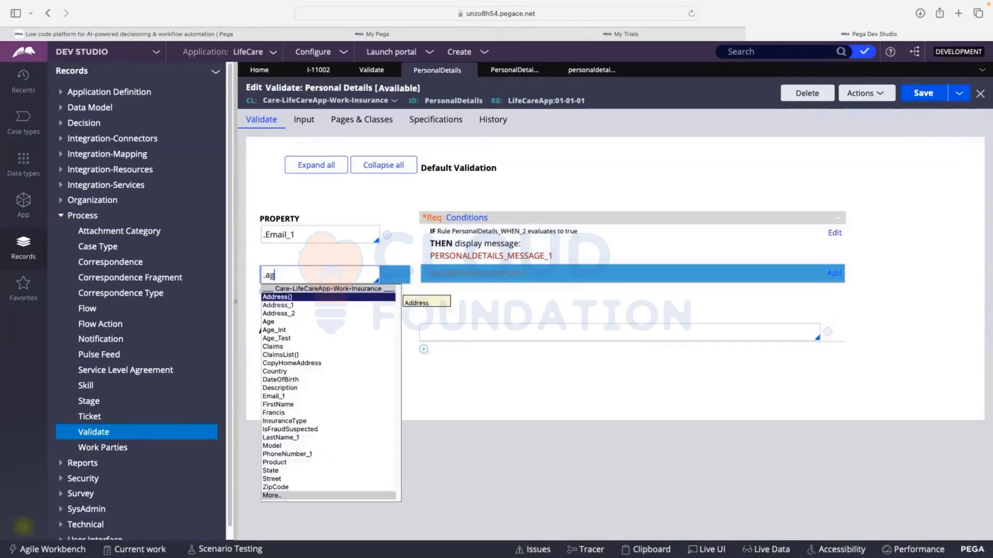
left_click(267, 322)
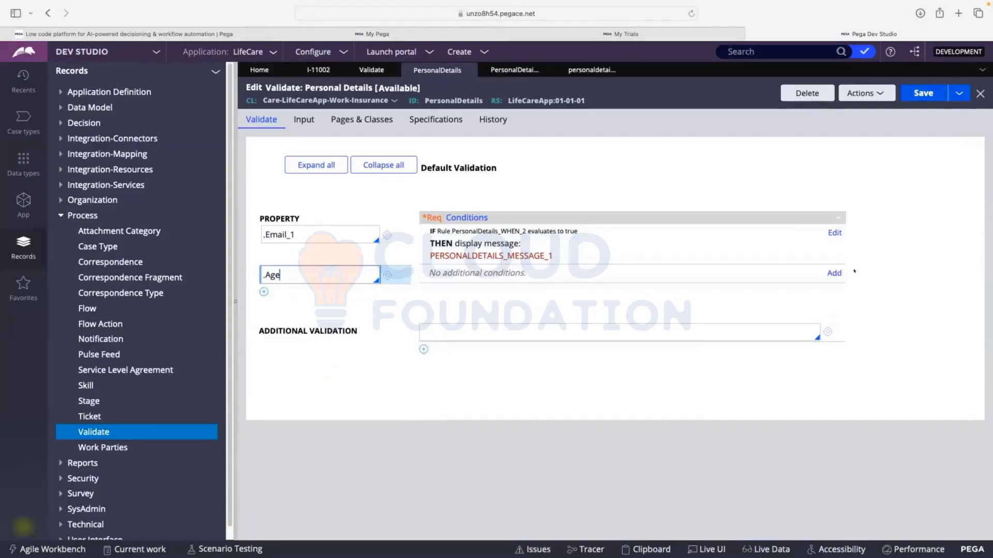
left_click(828, 271)
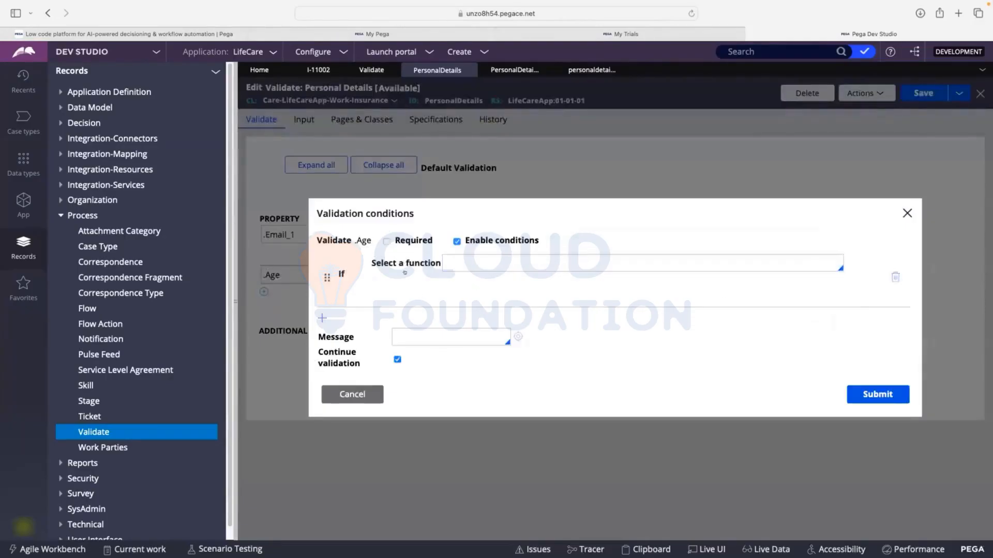
left_click(479, 264)
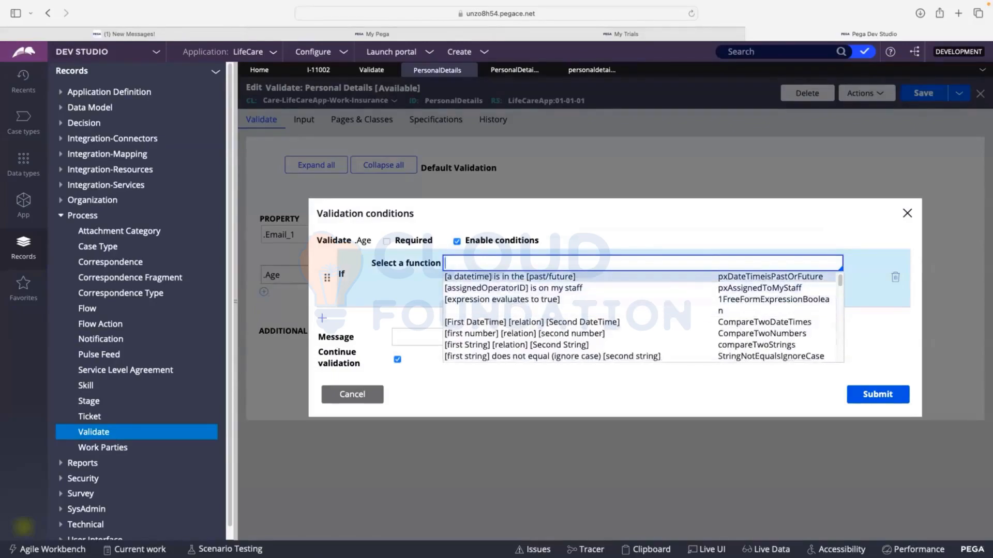
scroll(639, 318, "down", 2)
scroll(515, 282, "down", 1)
scroll(516, 282, "up", 4)
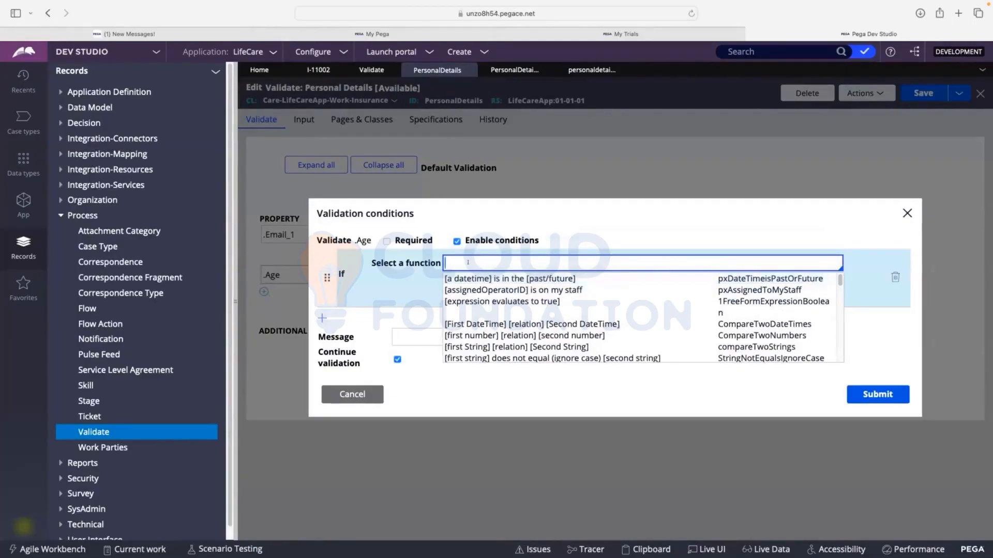
left_click(377, 336)
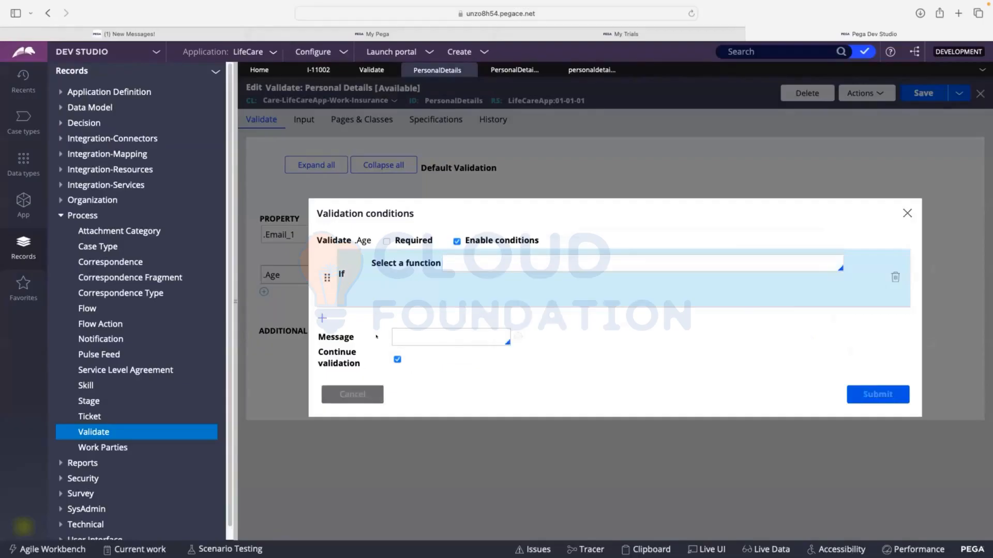
Set the second row's property to .DateOfBirth
triple_click(283, 271)
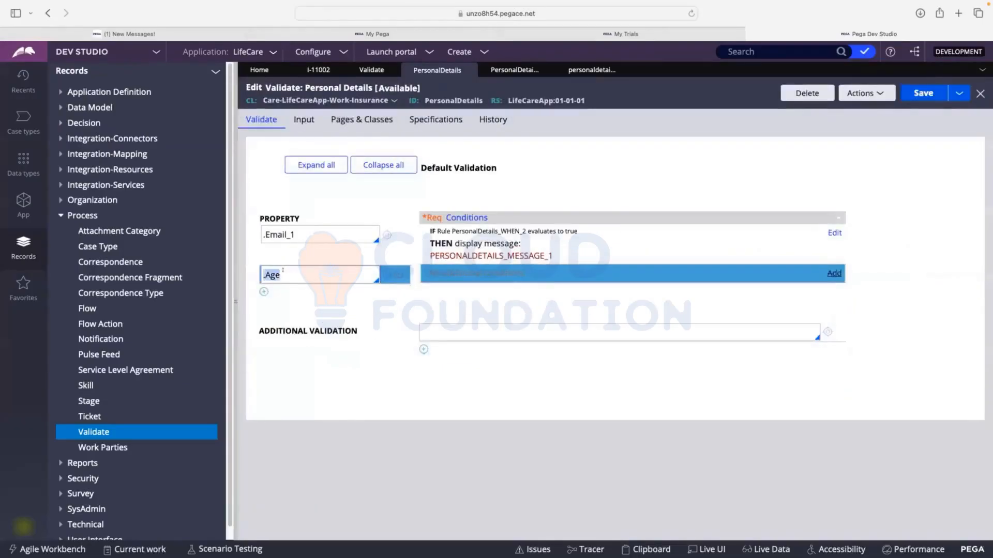
key("BackSpace")
type(".DO")
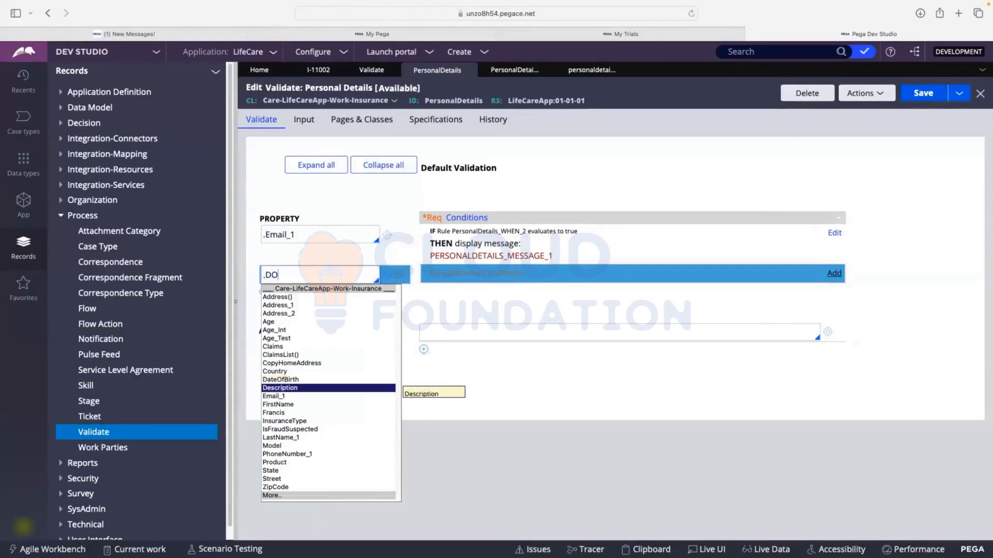
key("Up")
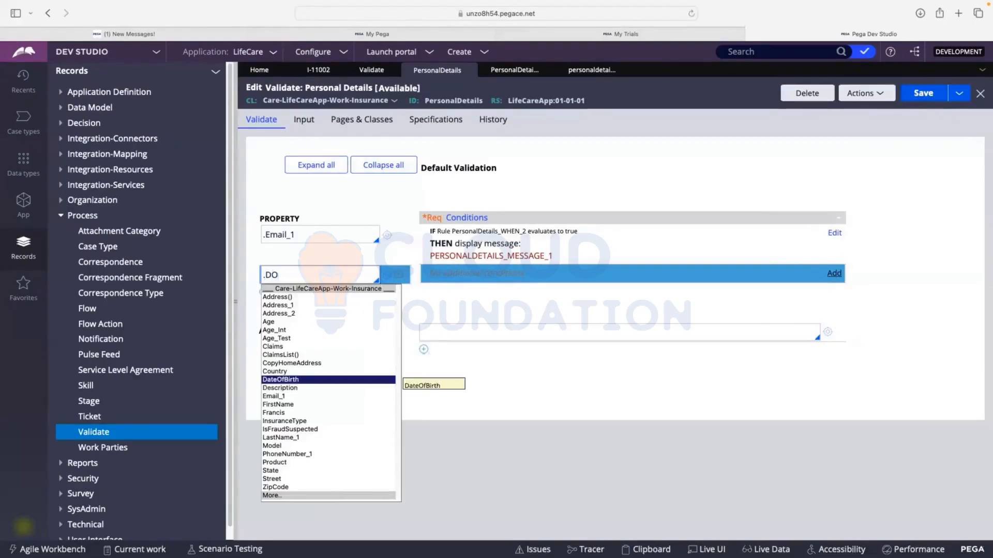
key("Return")
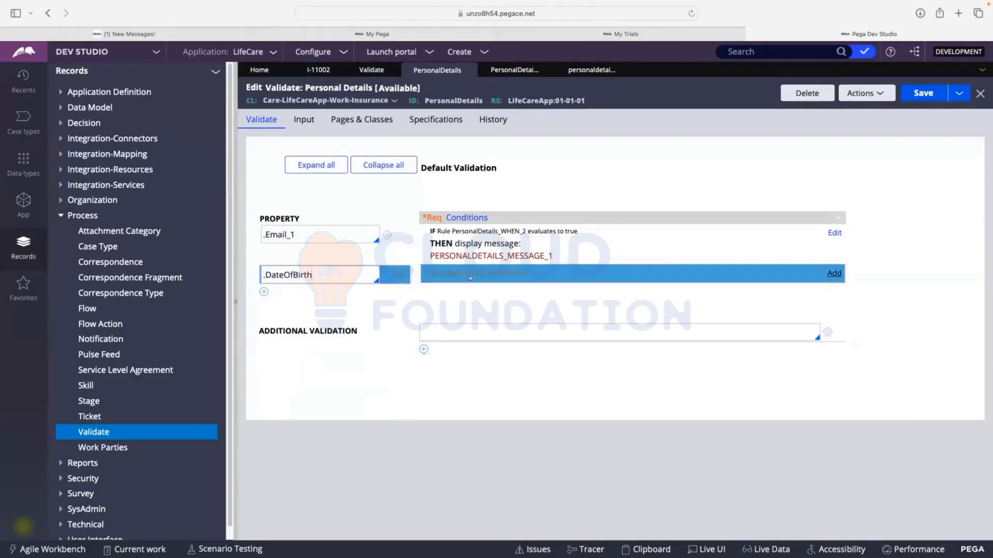
Add a validation condition for .DateOfBirth using the [a datetime] is in the [past/future] function, with .DateOfBirth in the Future
left_click(832, 273)
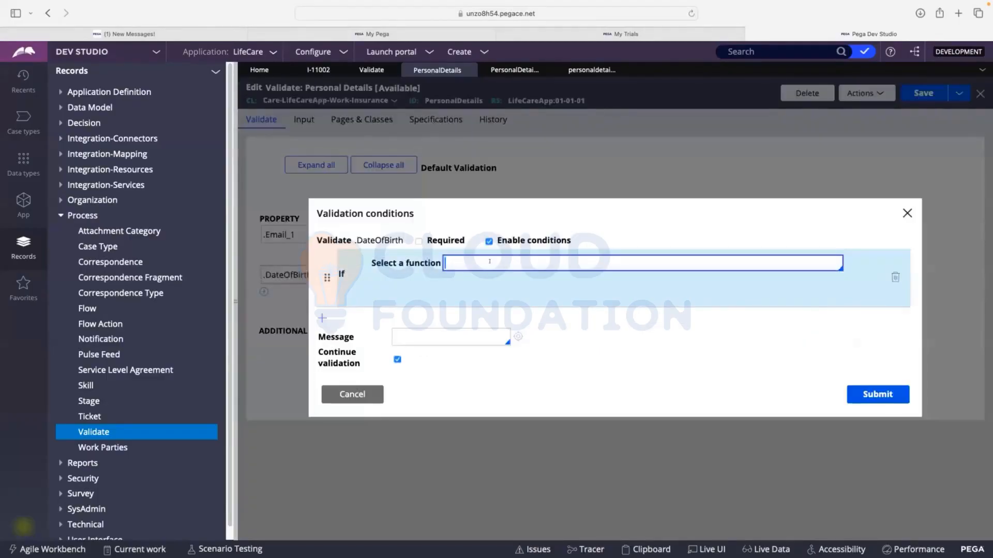
left_click(475, 263)
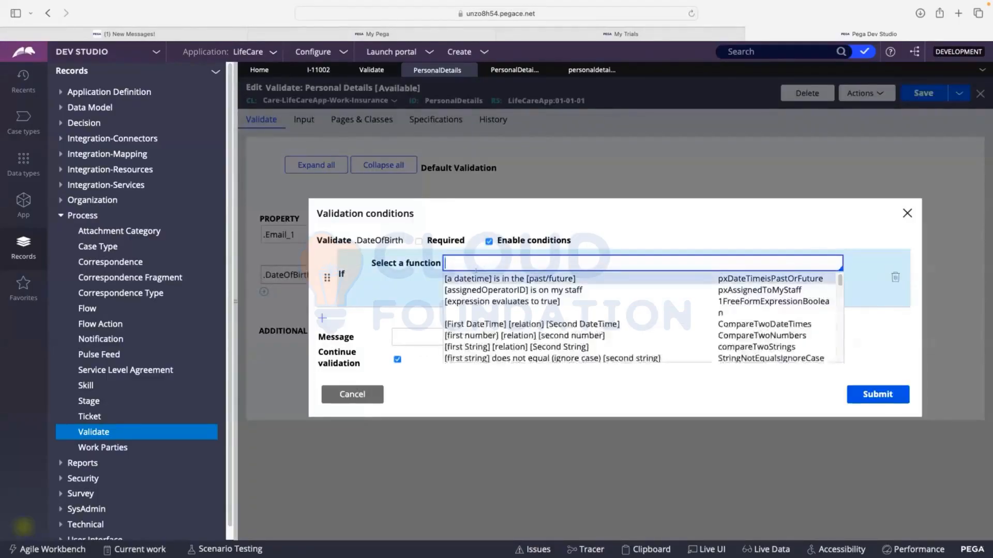
left_click(475, 271)
left_click(406, 292)
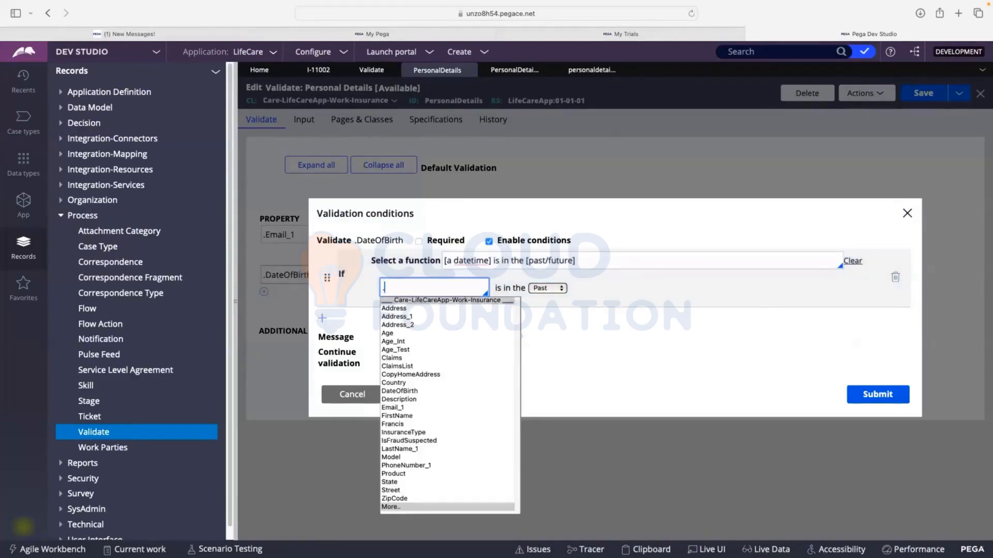
type(".Dat")
key("Return")
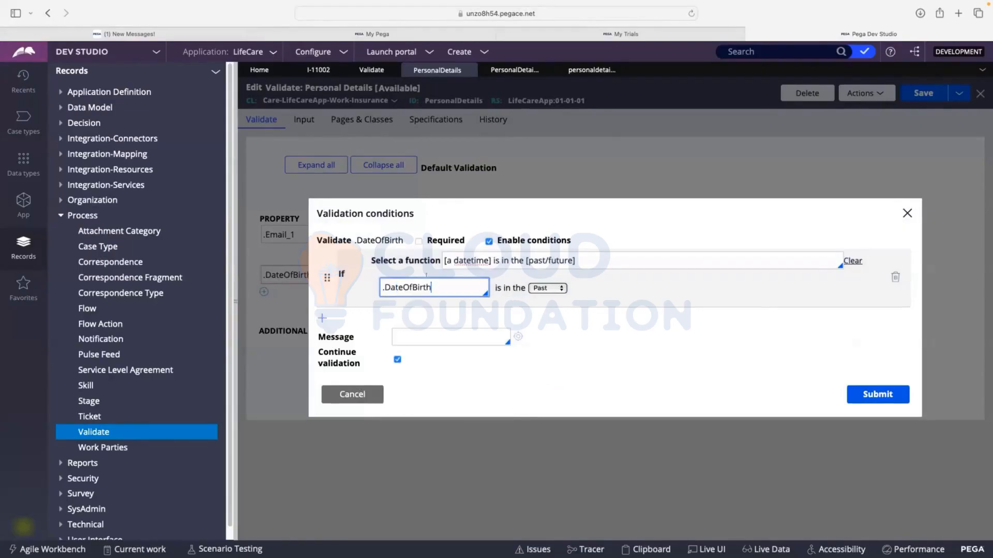
left_click(547, 288)
left_click(535, 300)
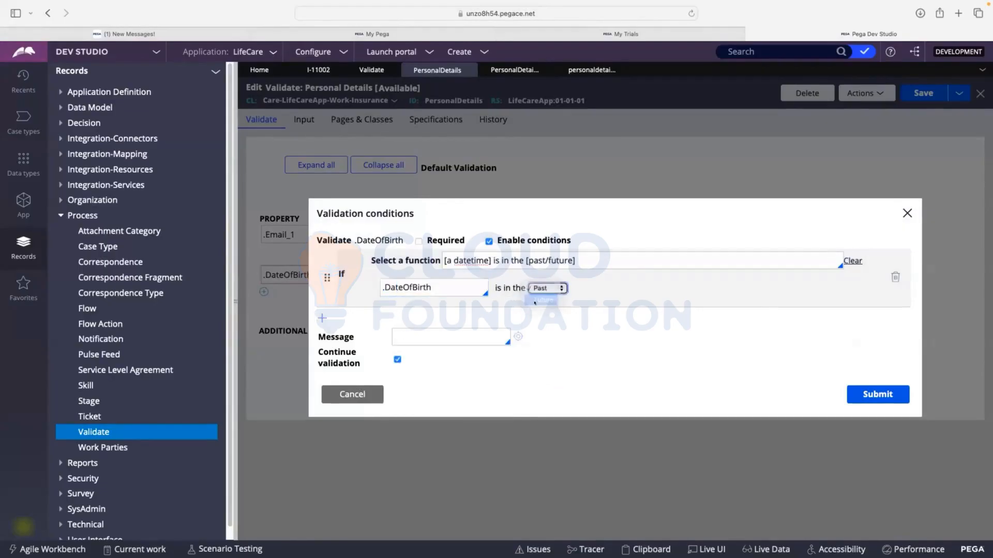
Set the condition's message to "D.O.B can't be in future" and submit the .DateOfBirth validation conditions
left_click(448, 337)
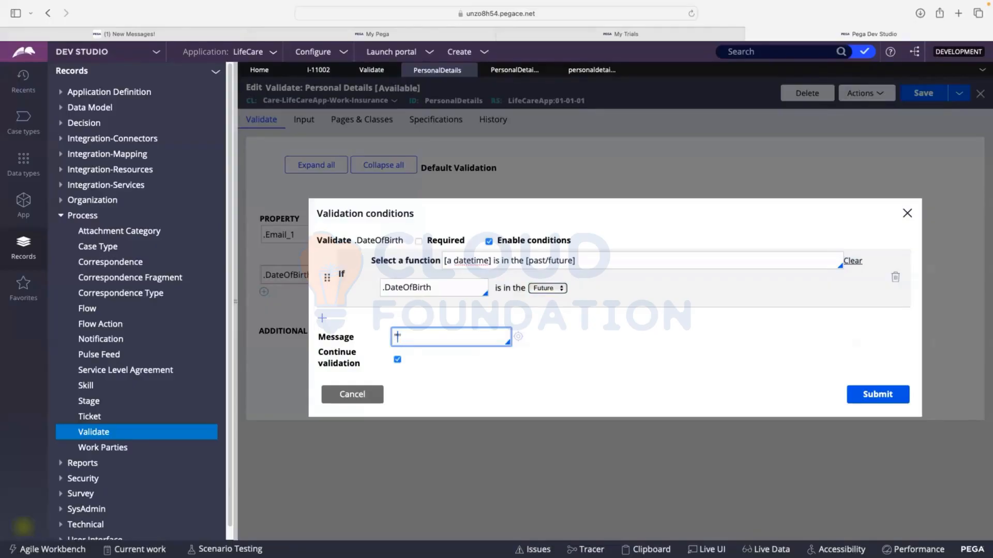
type("\"D.")
type("O>")
key("BackSpace")
key("BackSpace")
type("O.B c")
key("Caps_Lock")
type("NT BE IB")
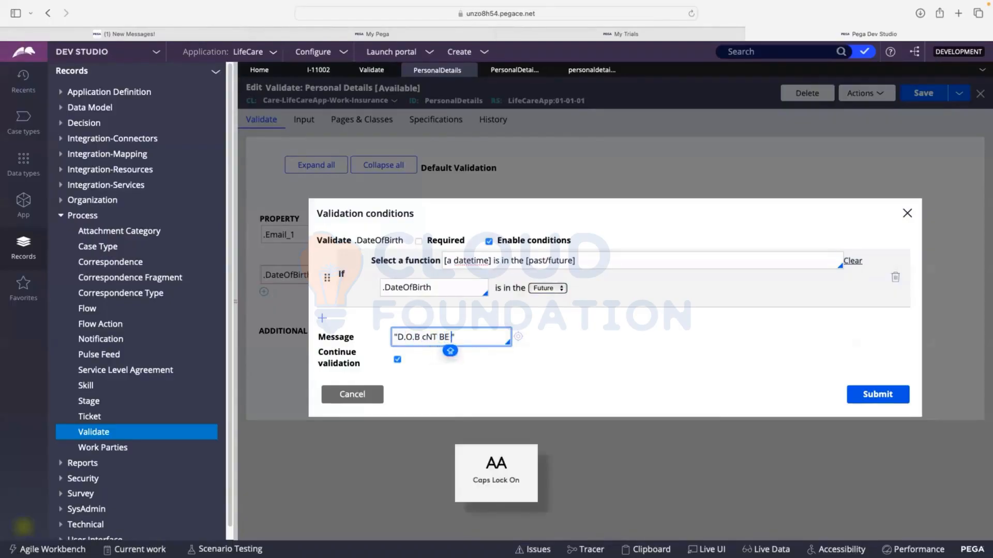
key("BackSpace")
key("BackSpace")
key("BackSpace")
key("BackSpace")
key("BackSpace")
key("BackSpace")
key("BackSpace")
key("BackSpace")
key("BackSpace")
key("BackSpace")
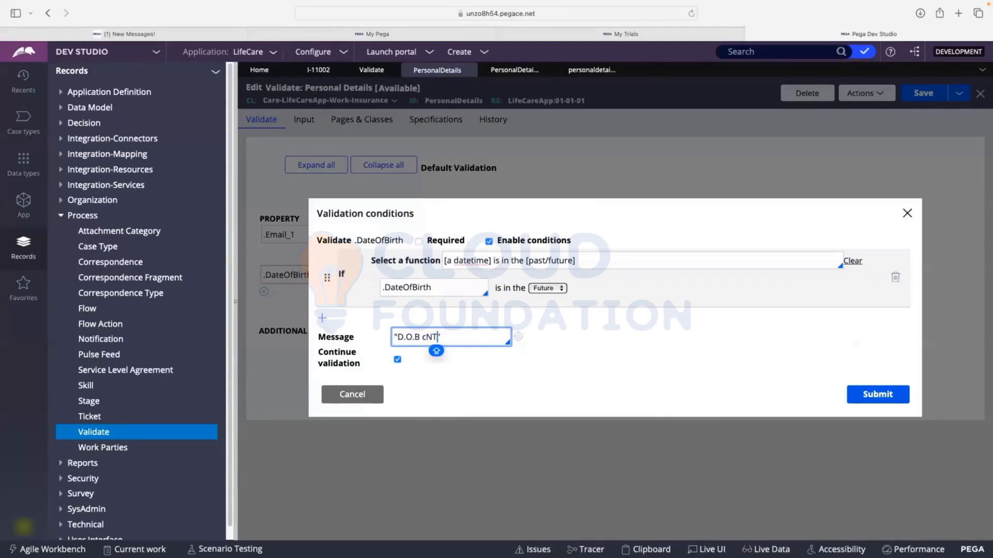
key("Caps_Lock")
type("can't b")
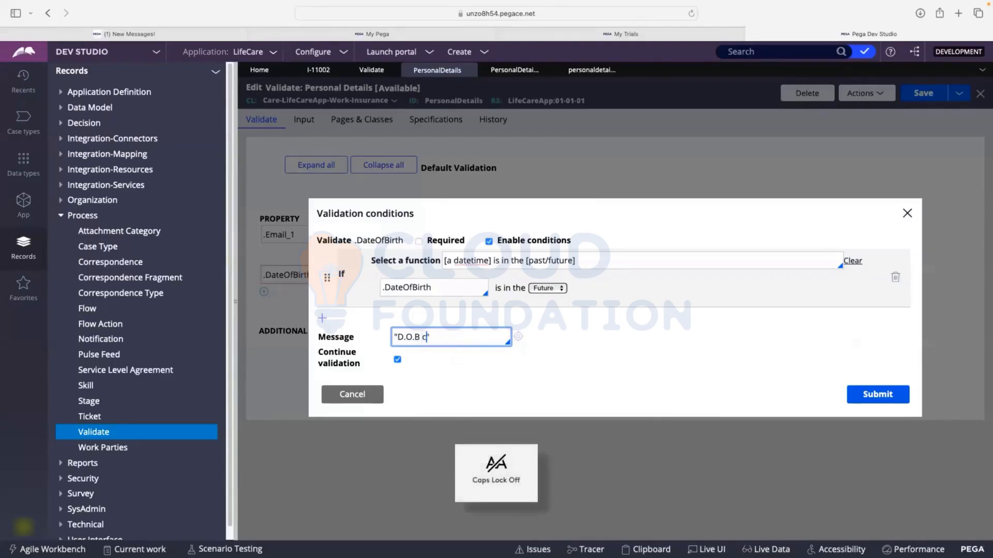
type("e ib futu")
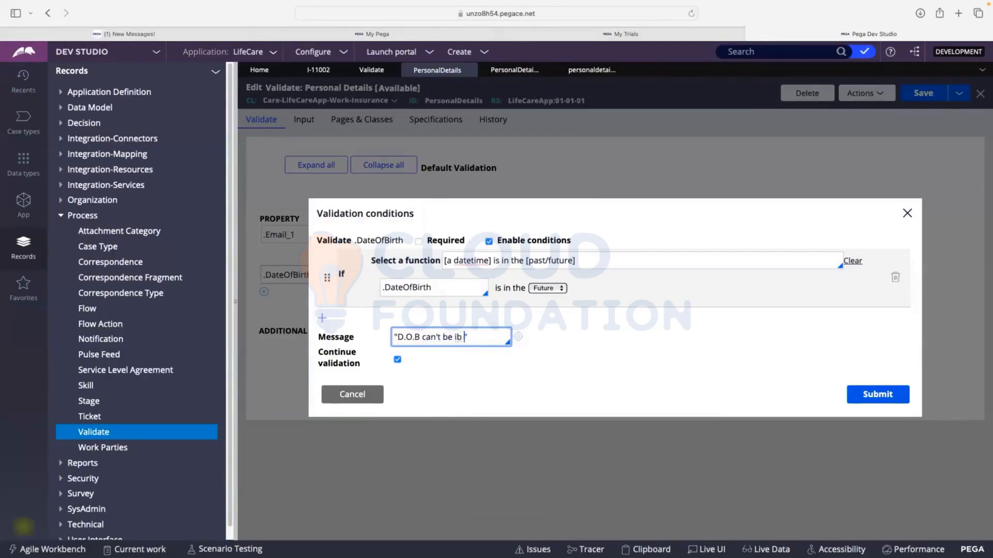
type("re")
key("Left")
key("Left")
key("Left")
key("Left")
key("Left")
key("Left")
key("Left")
key("BackSpace")
type("n")
left_click(868, 394)
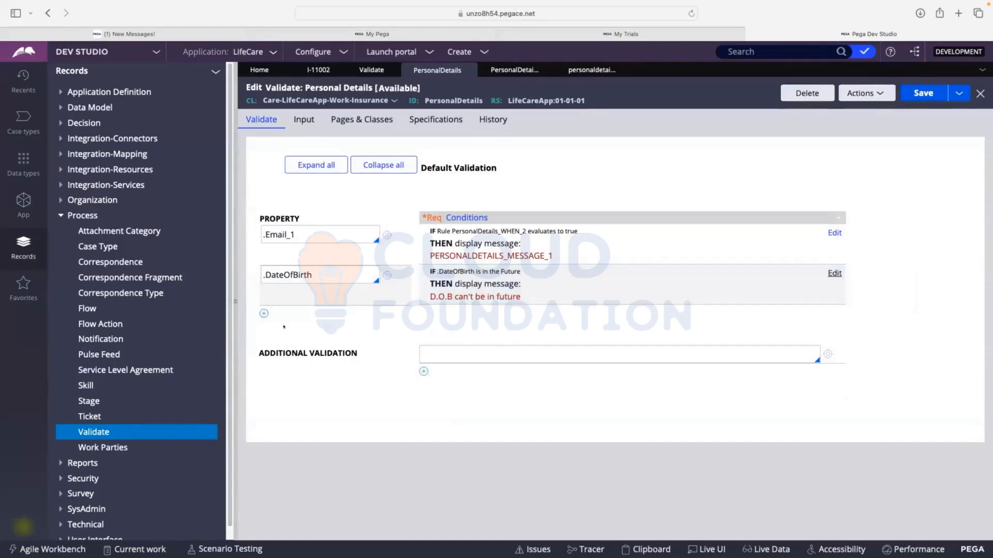
Add a third property row to the validate rule for .Age
left_click(264, 313)
type(".a")
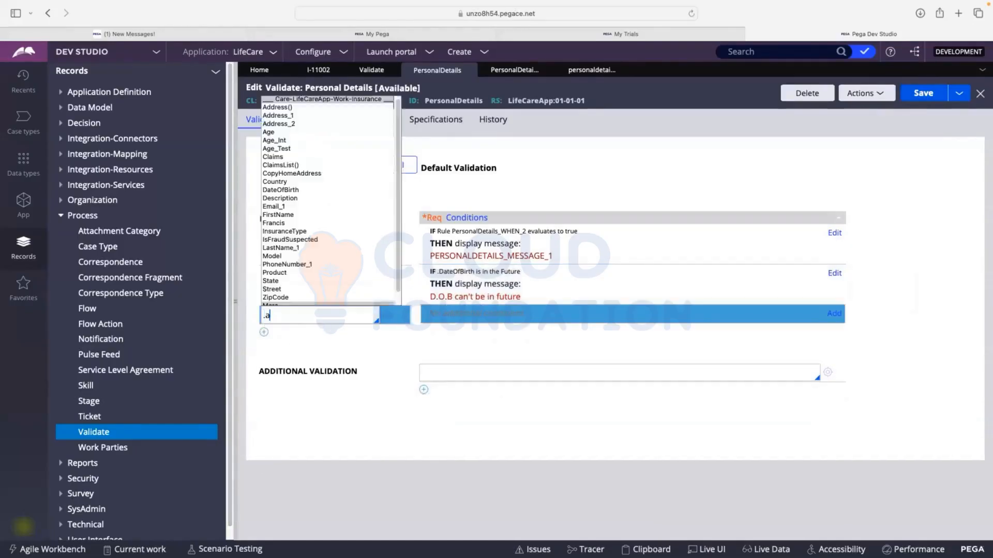
type("ge")
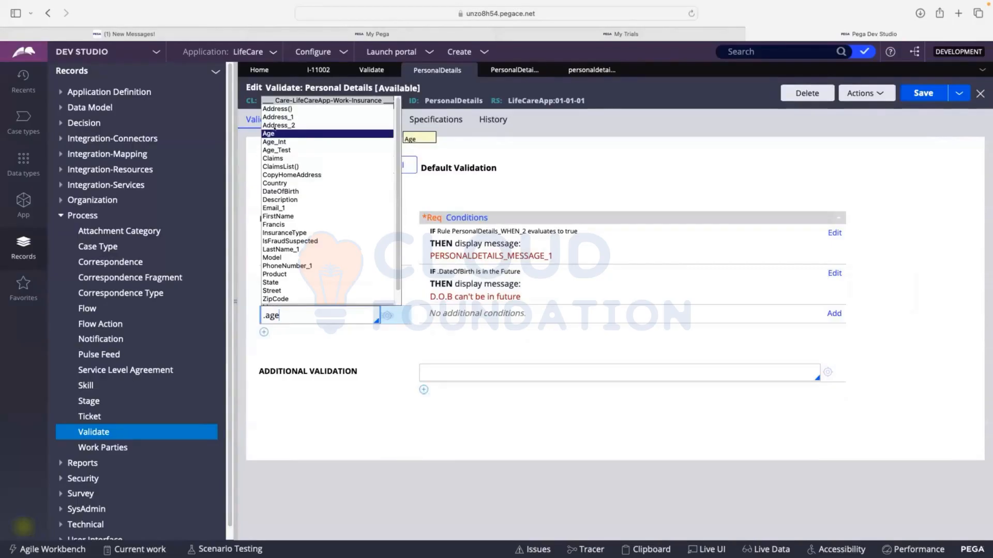
left_click(275, 133)
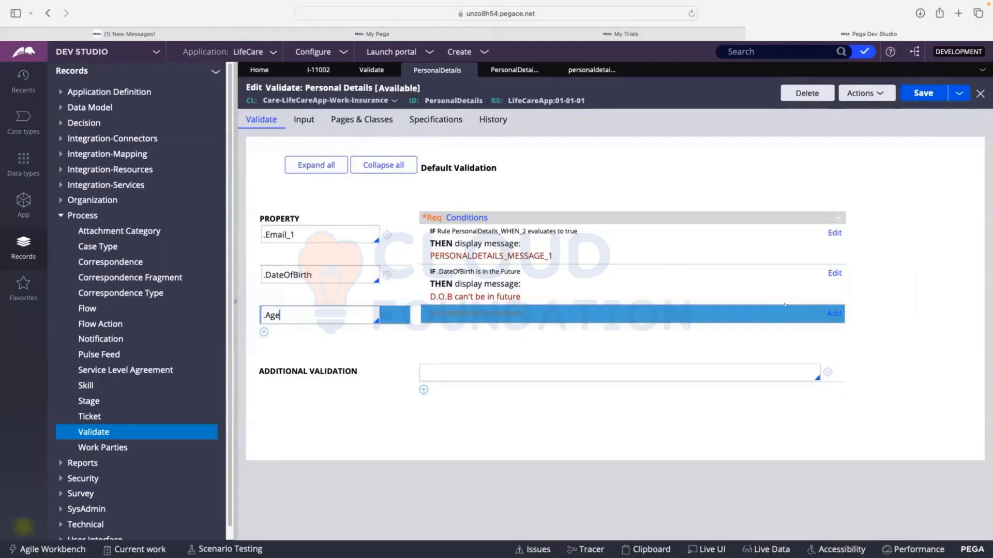
Add a validation condition for the .Age property using the [first number] [relation] [second number] function
left_click(833, 312)
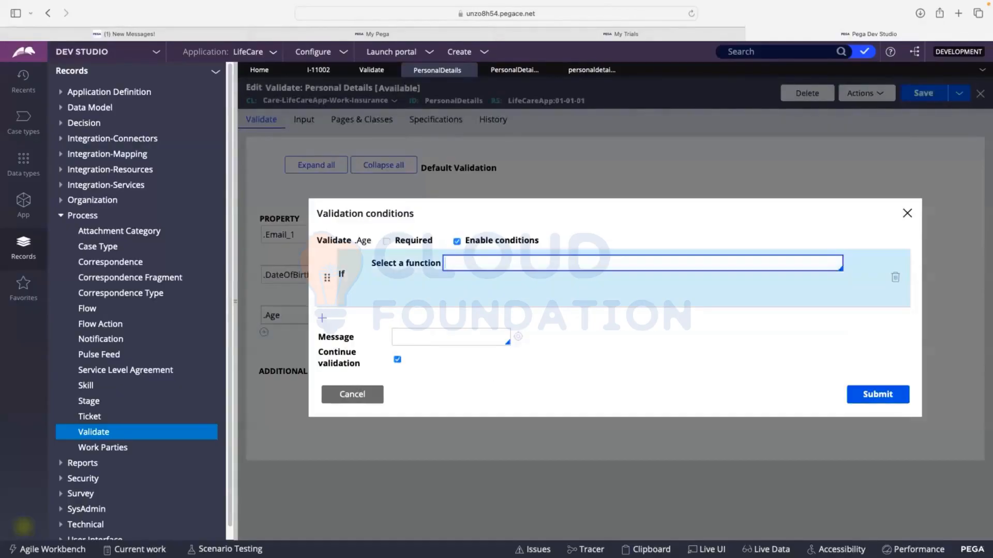
left_click(481, 267)
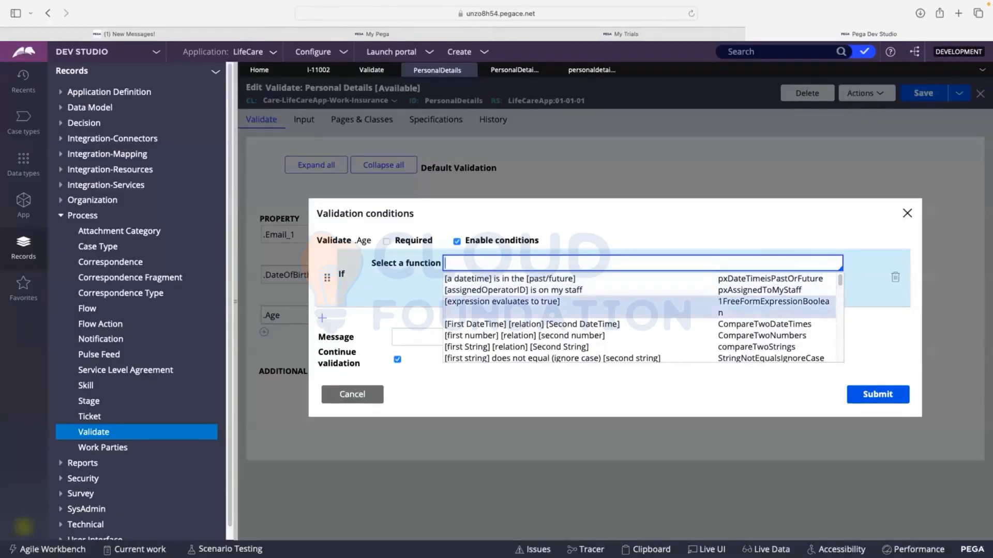
scroll(525, 290, "down", 1)
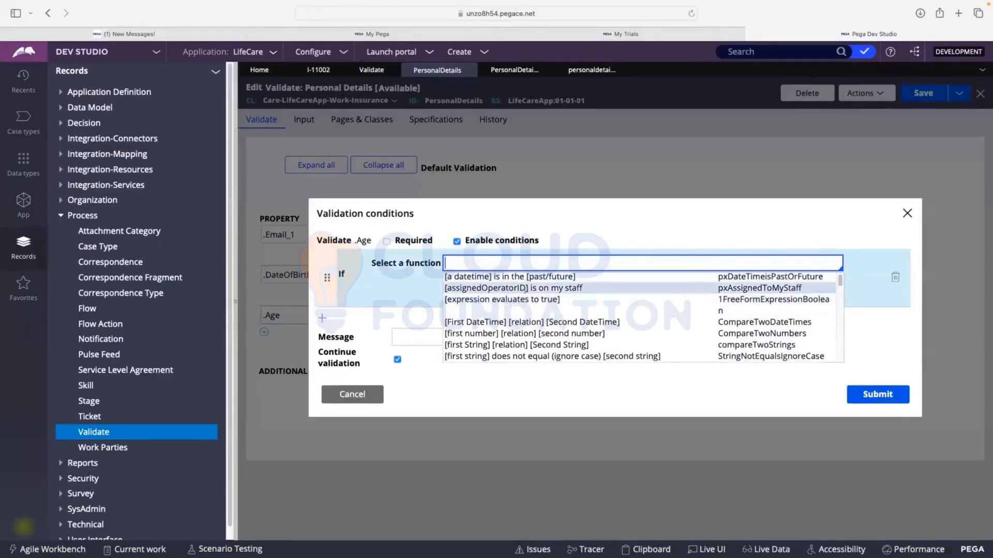
scroll(525, 290, "down", 1)
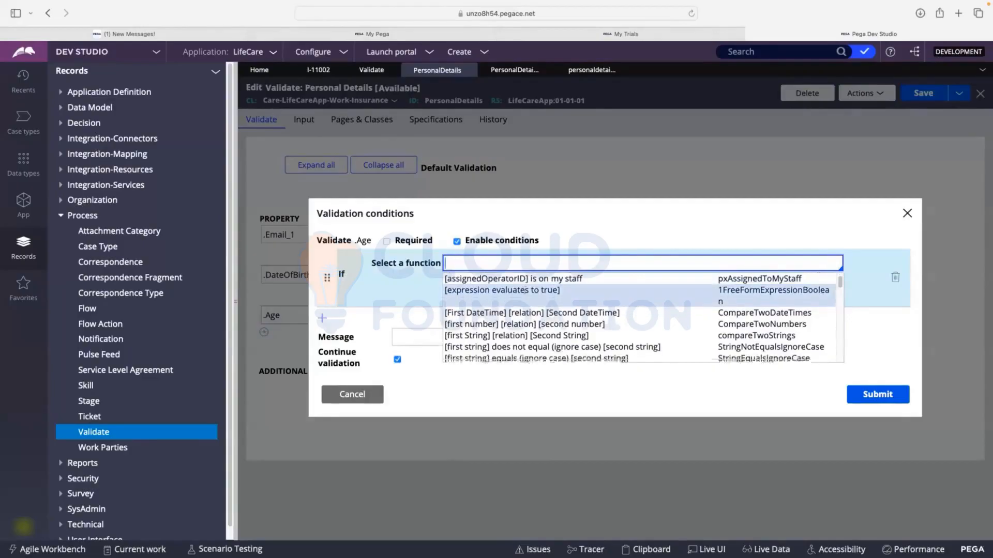
scroll(525, 293, "down", 1)
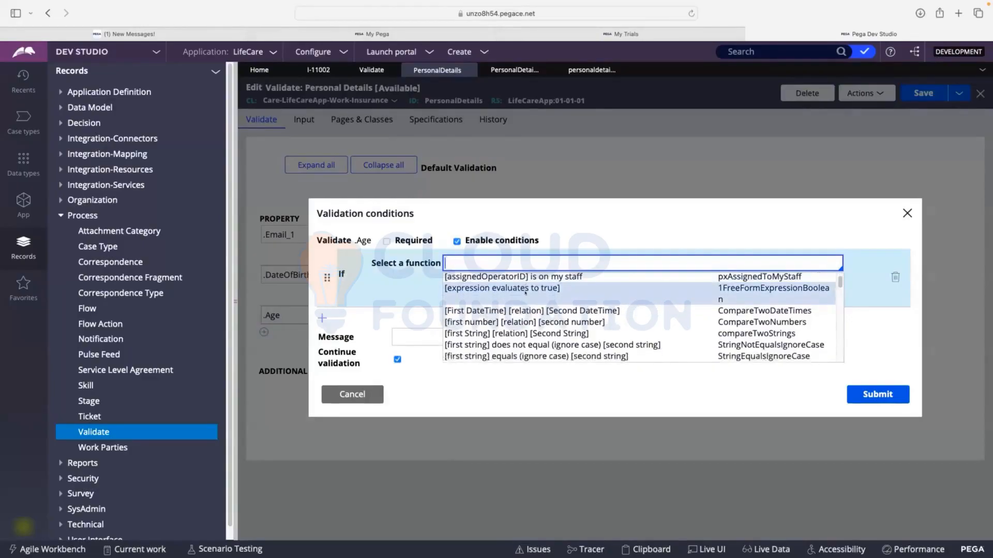
scroll(525, 293, "down", 1)
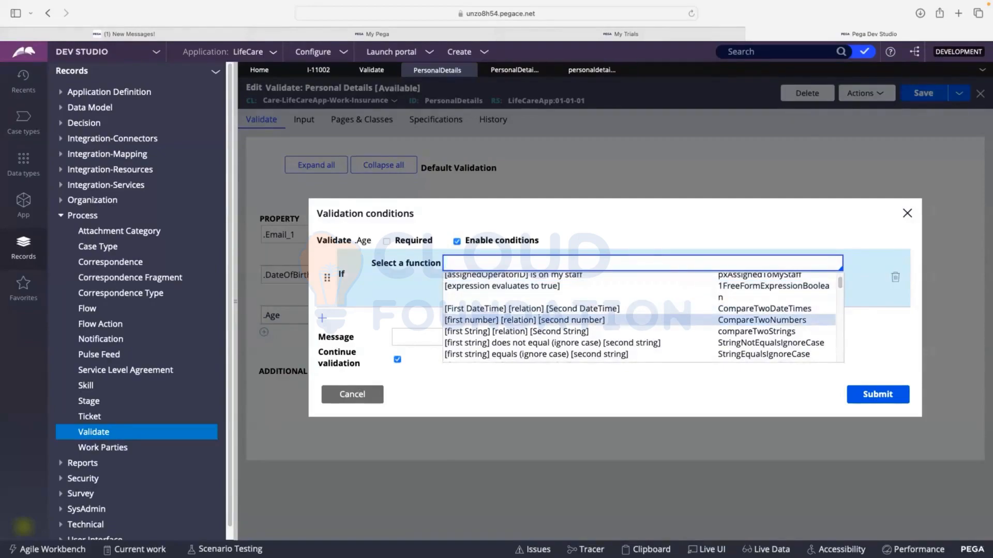
left_click(497, 320)
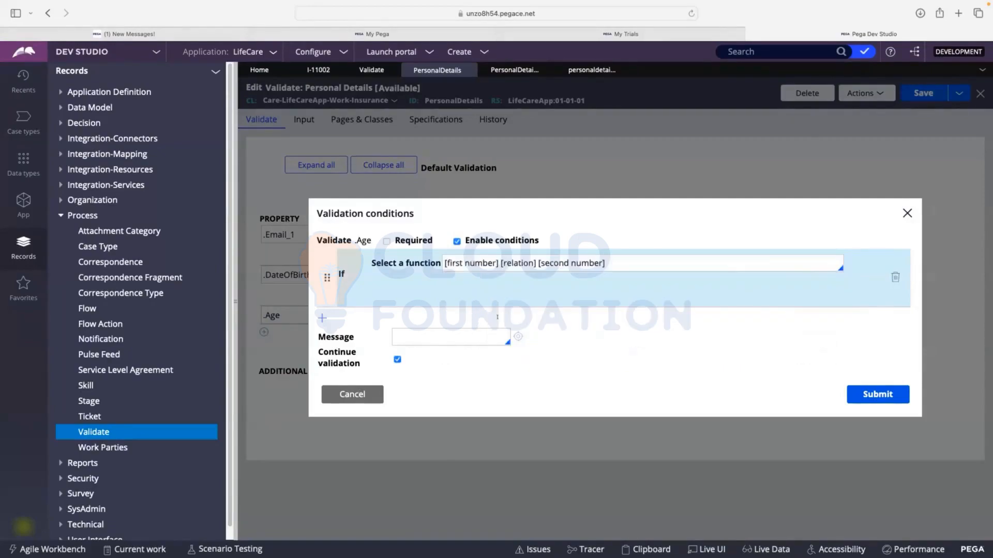
Define the condition as .age IS LESS THAN 18
left_click(415, 282)
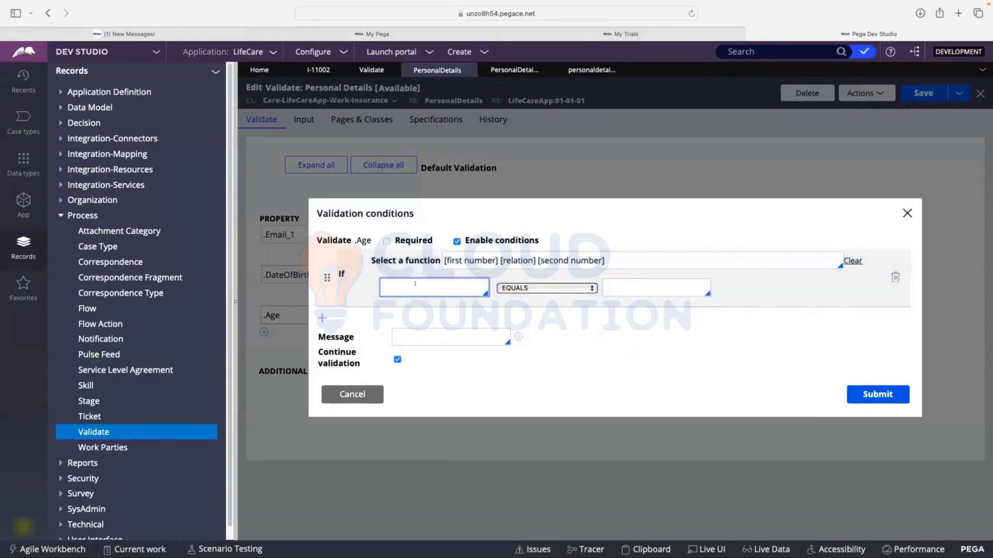
type(".age")
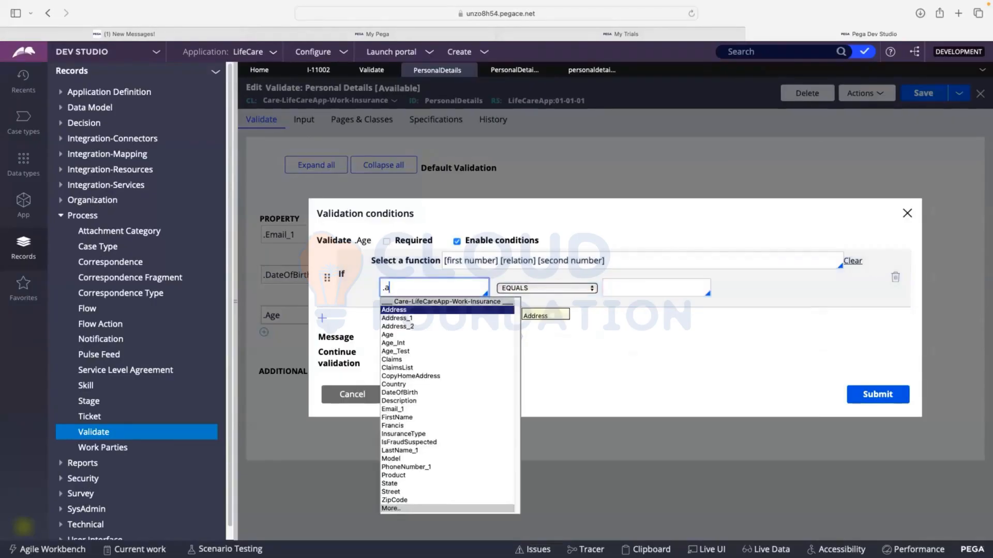
left_click(557, 289)
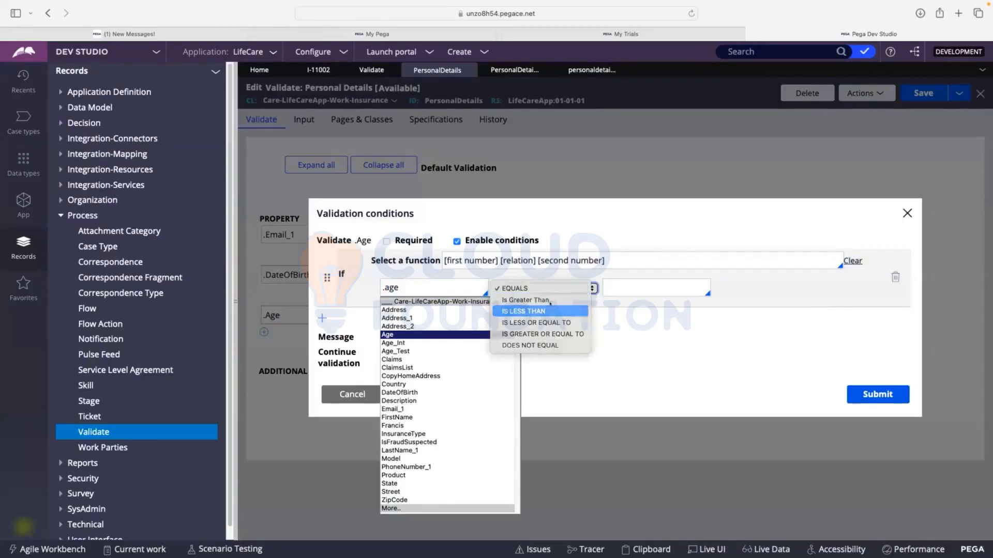
left_click(525, 311)
left_click(622, 287)
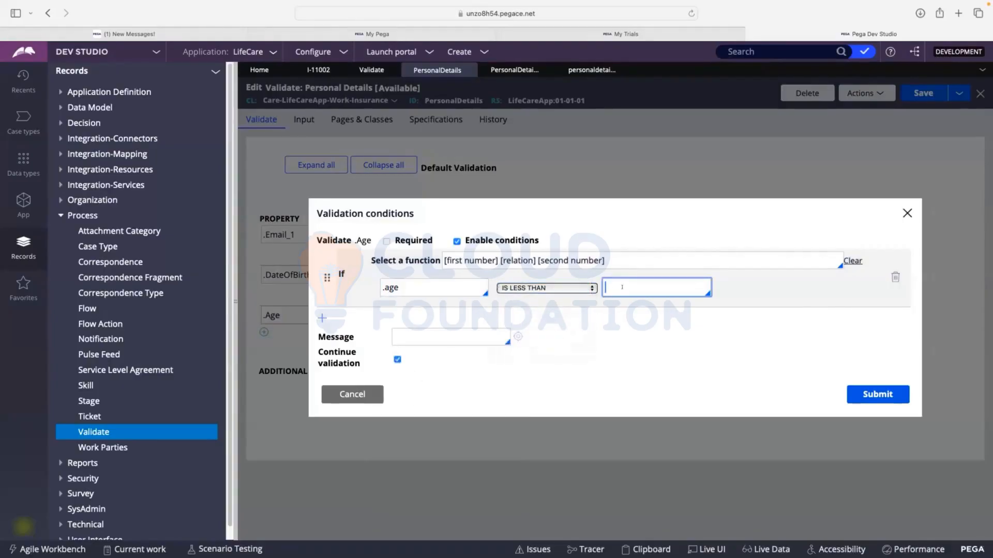
type("18")
Set the .Age condition's message to "Not eligible", submit the conditions and save the validate rule
left_click(415, 334)
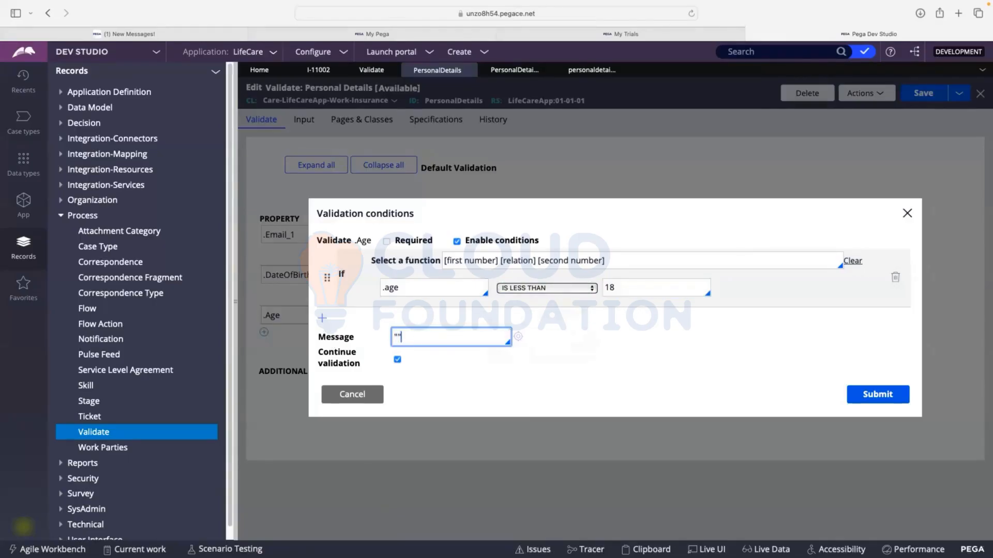
type("\"Not eligible")
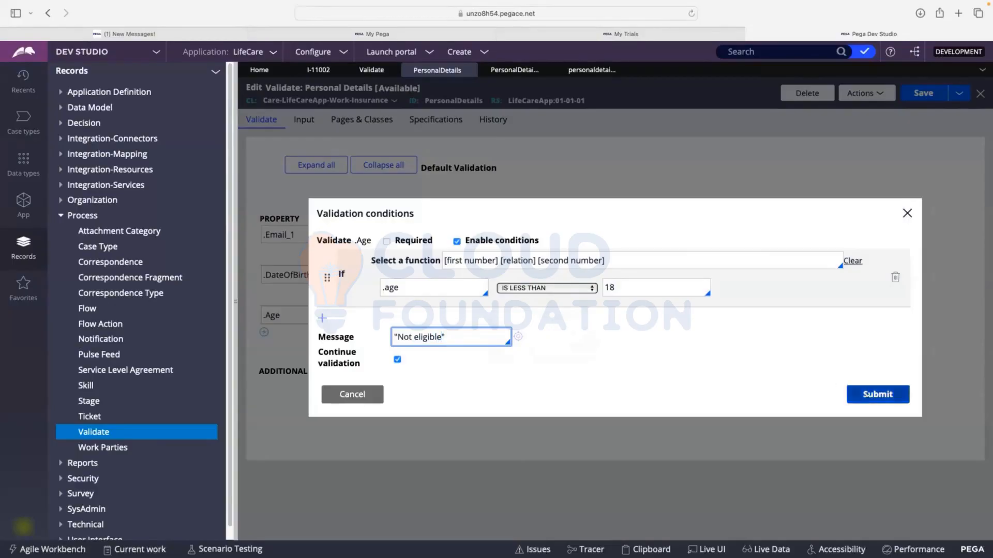
left_click(877, 394)
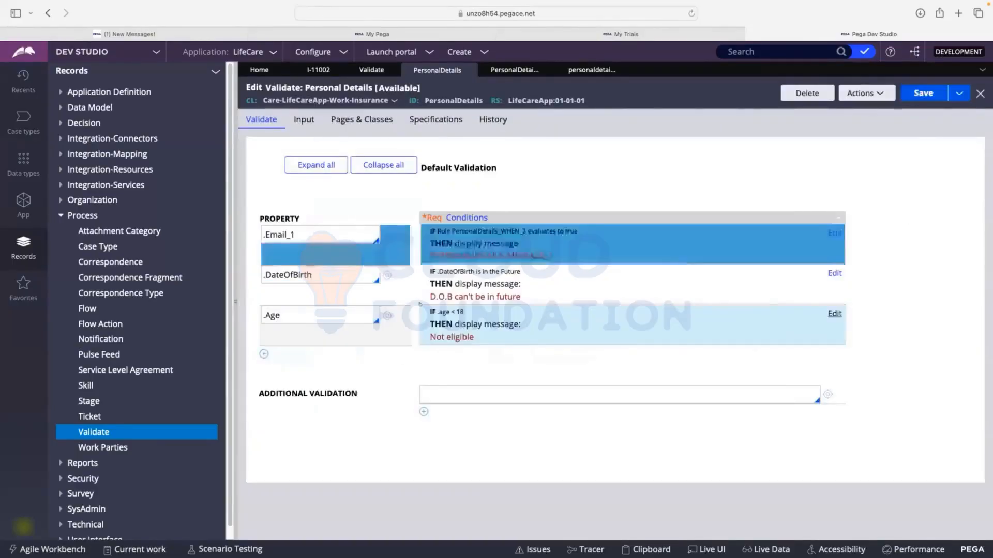
left_click(923, 93)
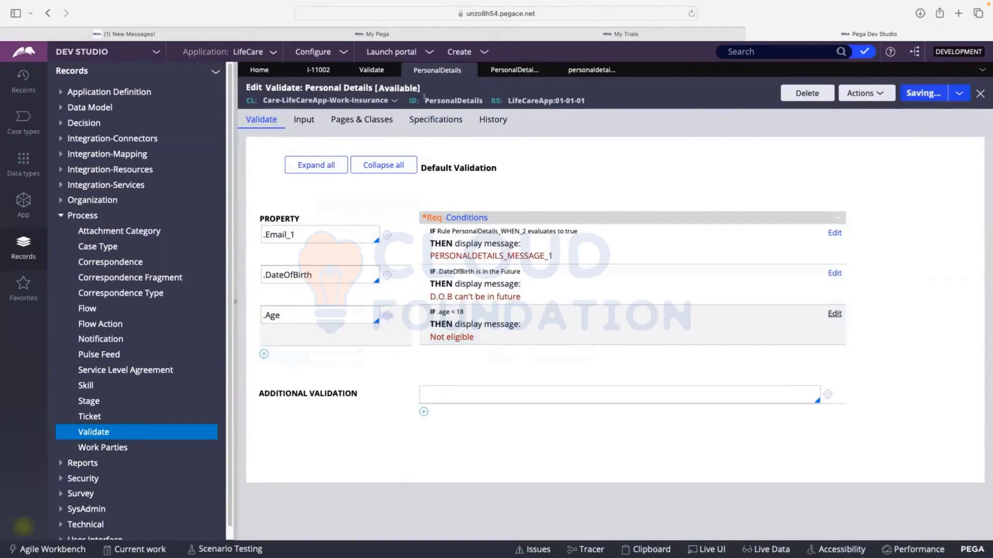
left_click_drag(425, 98, 484, 101)
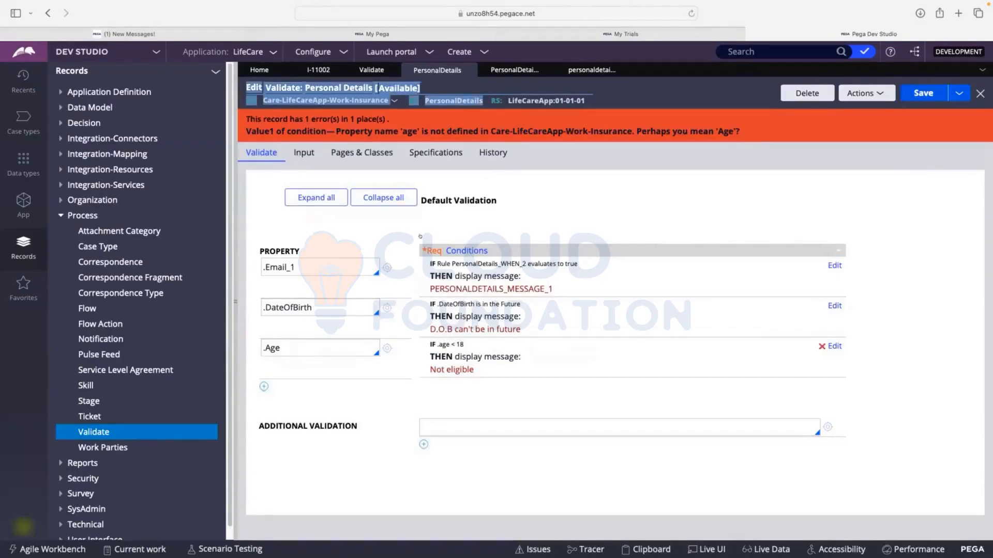
Correct the property in the .Age row's condition to .Age, submit it and save the validate rule
left_click(282, 347)
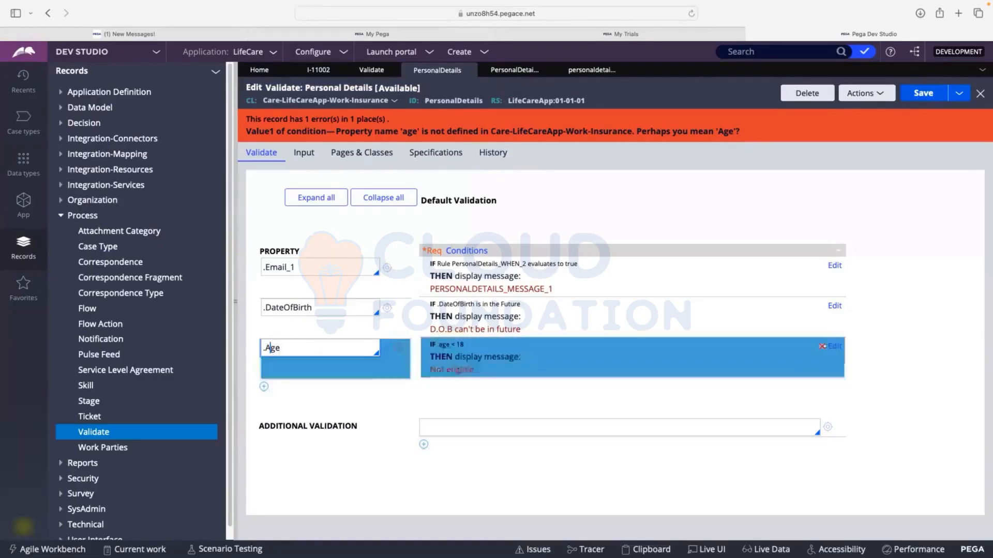
left_click(822, 346)
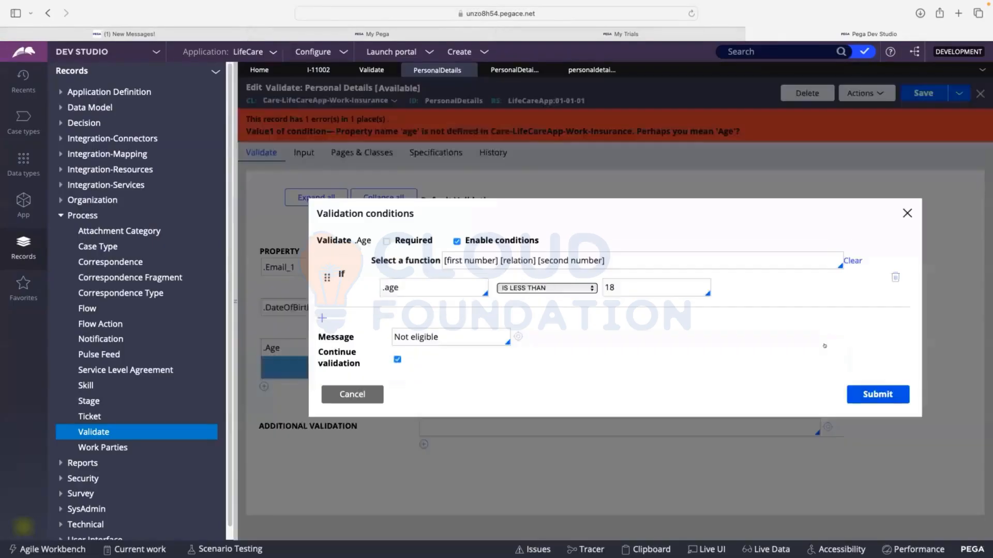
left_click(399, 287)
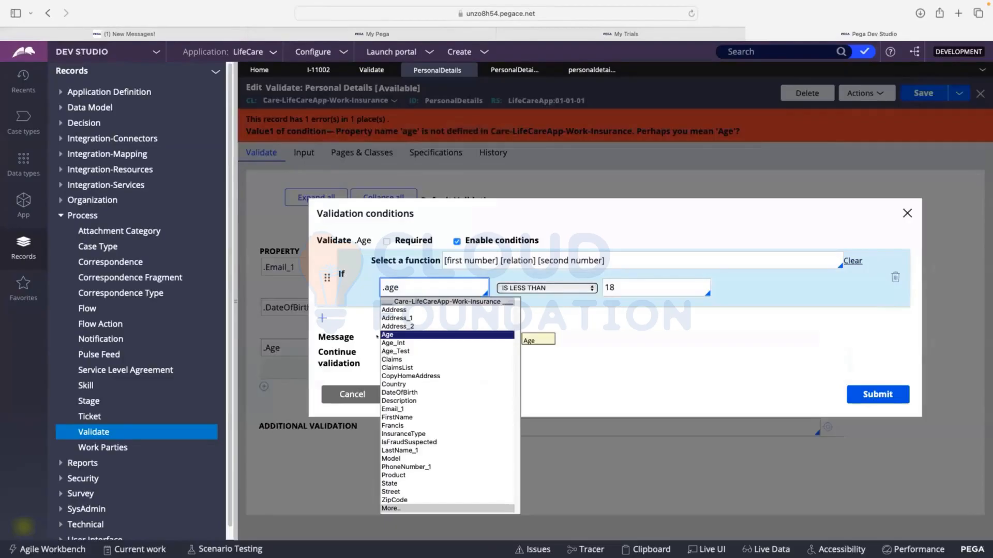
left_click(388, 336)
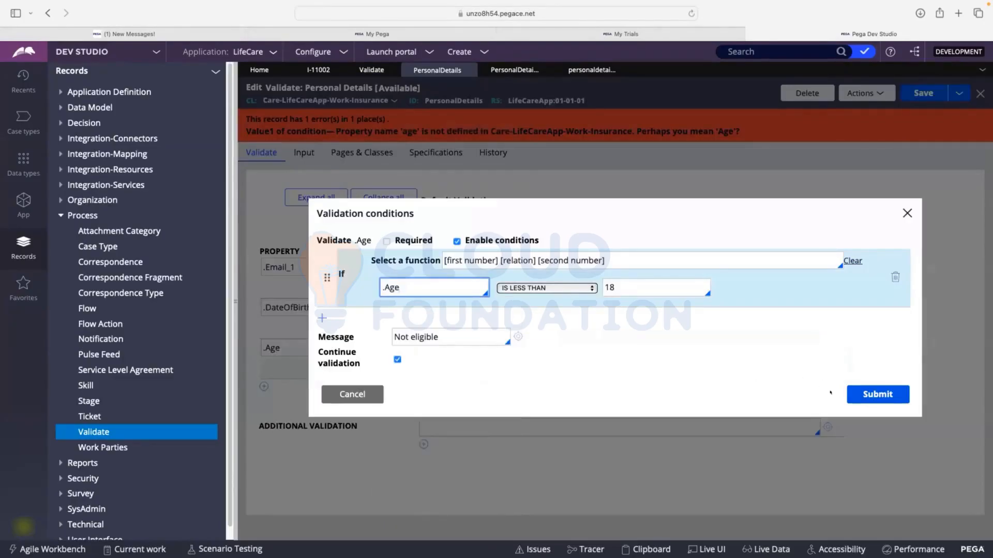
left_click(854, 391)
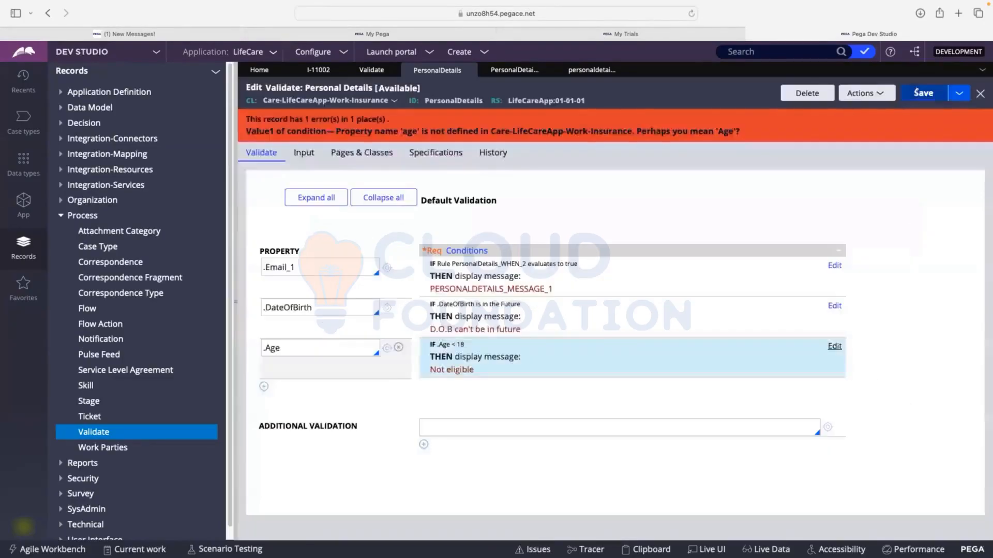
left_click(916, 94)
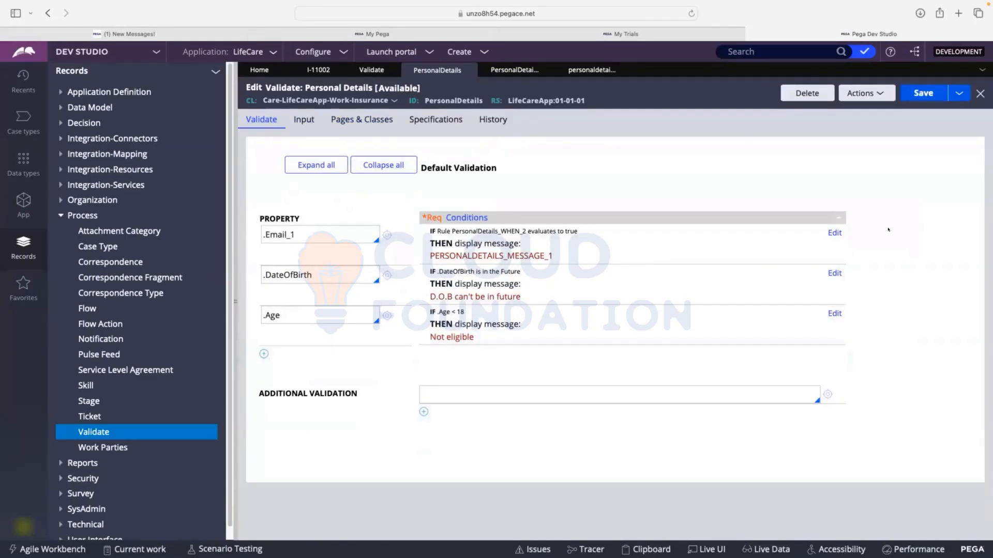
Open the Collect Details process flow from the Insurance case type's life cycle
left_click(479, 247)
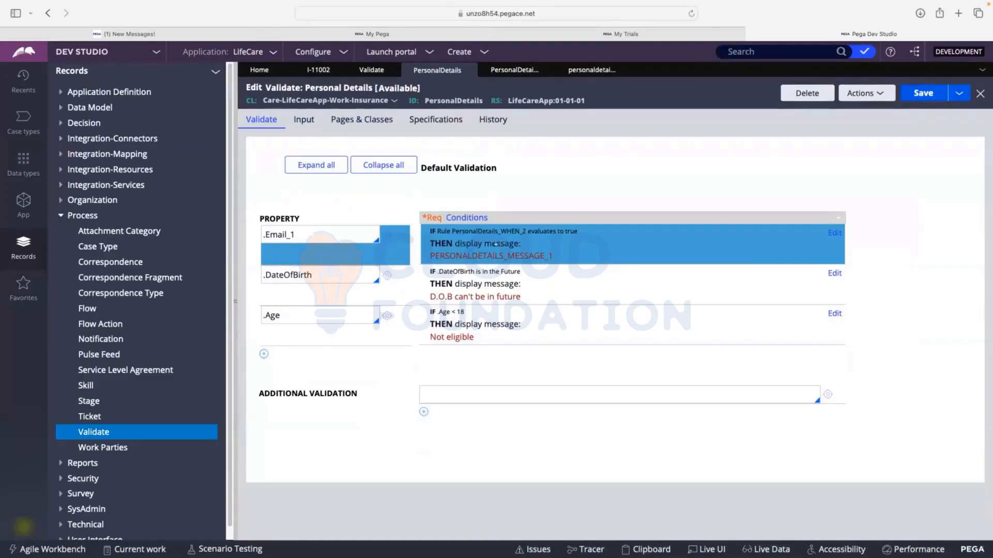
left_click(29, 132)
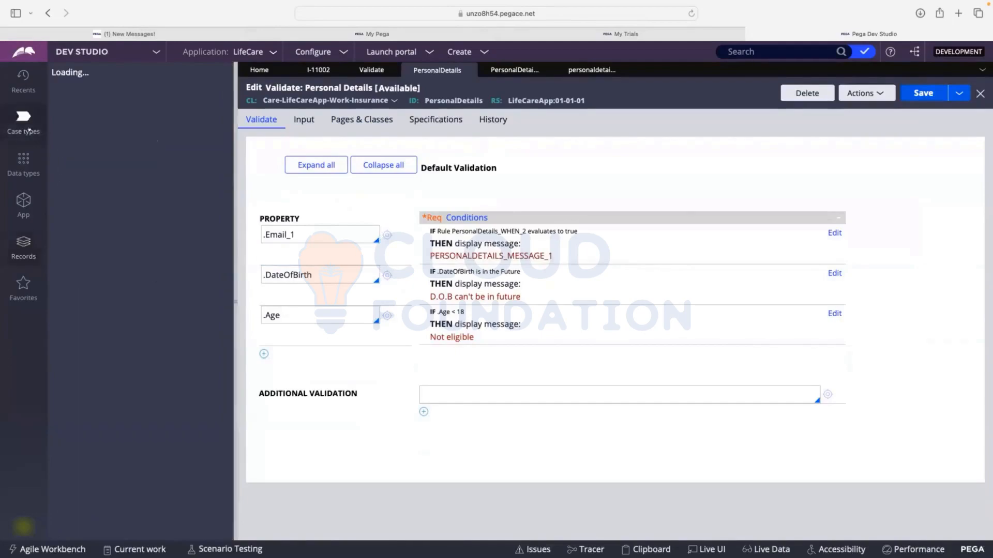
left_click(371, 69)
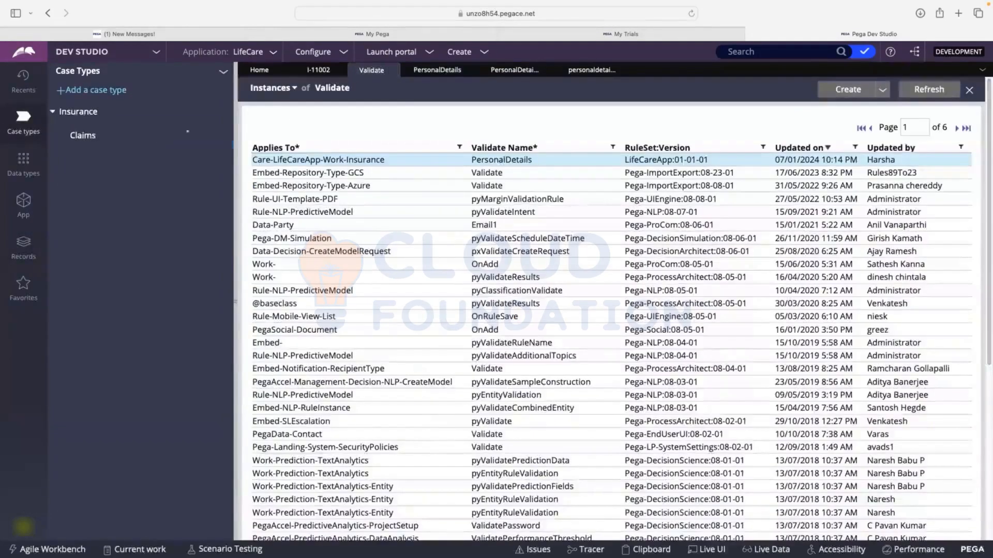
left_click(173, 135)
left_click(103, 108)
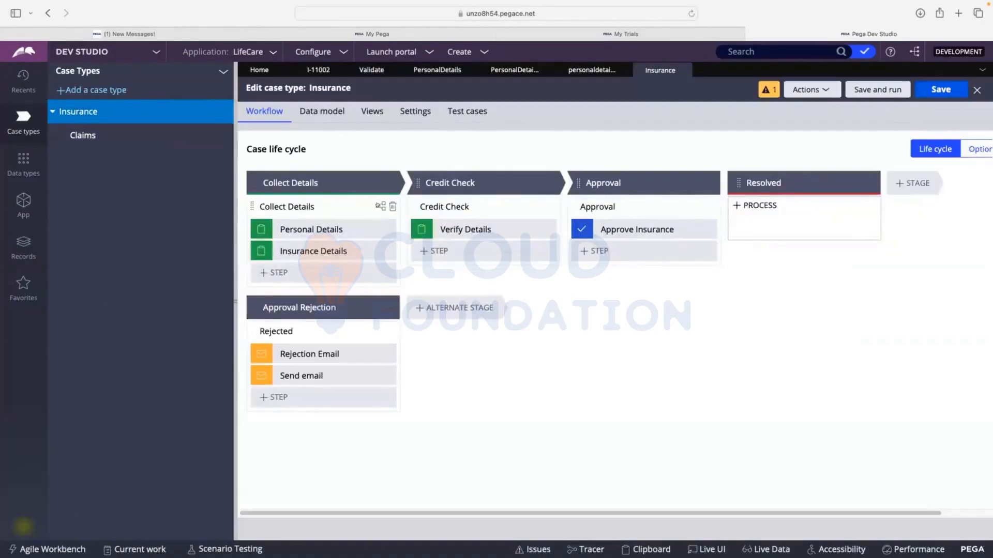
left_click(380, 206)
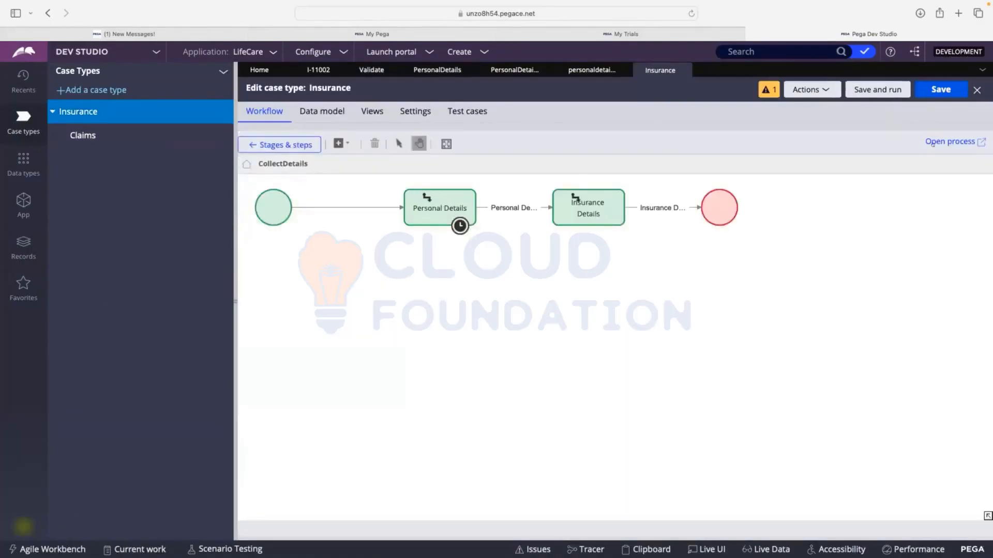
left_click(948, 141)
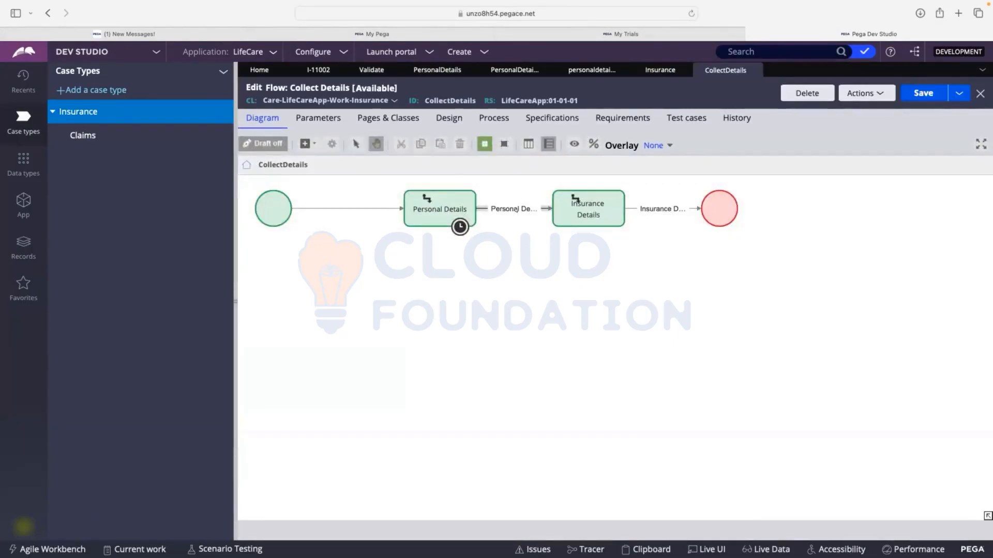
Open the PersonalDetails flow action from the Personal Details connector and view its validation criteria
left_click(442, 209)
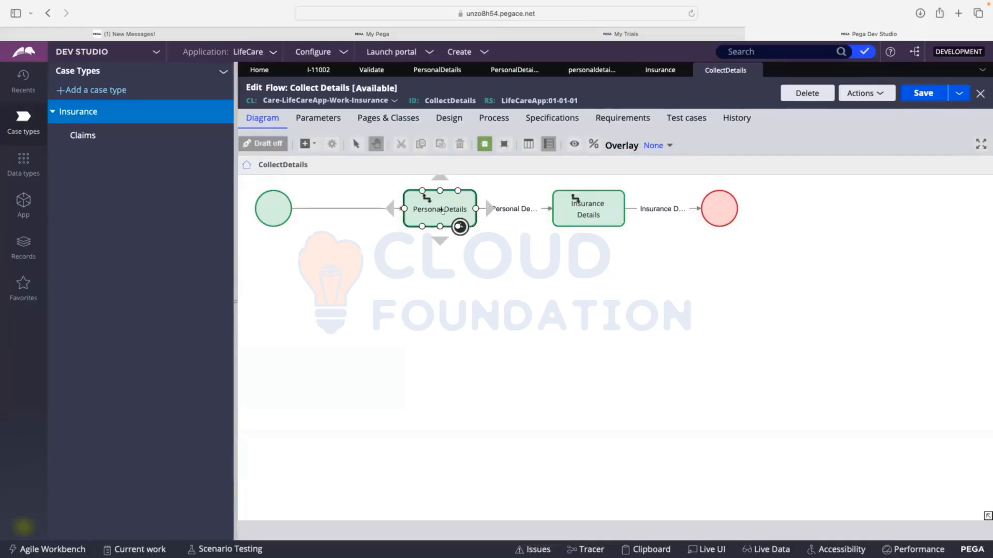
double_click(515, 209)
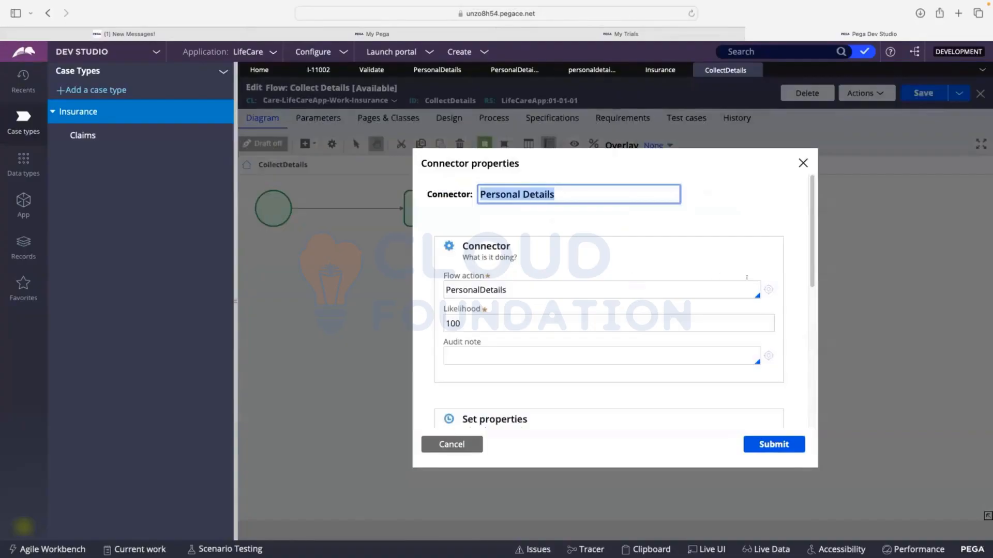
left_click(767, 288)
left_click(767, 288)
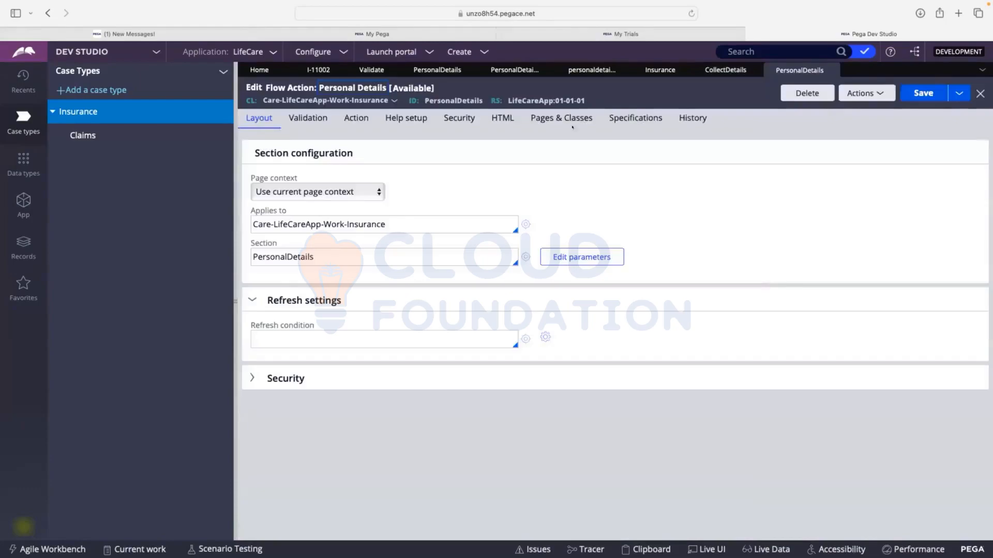
left_click(304, 119)
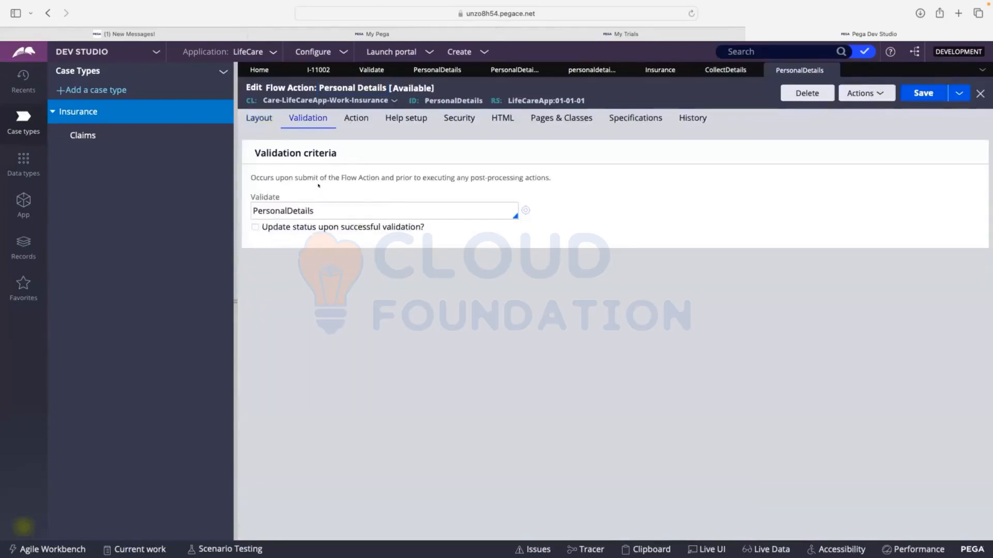
Open the PersonalDetails validate rule referenced by the flow action and save it
left_click_drag(314, 211, 253, 211)
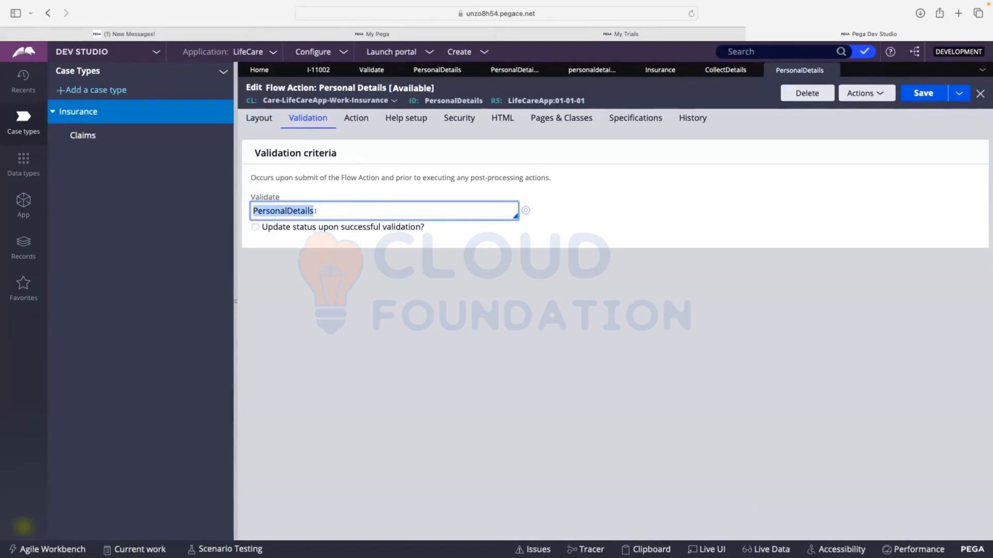
left_click(599, 220)
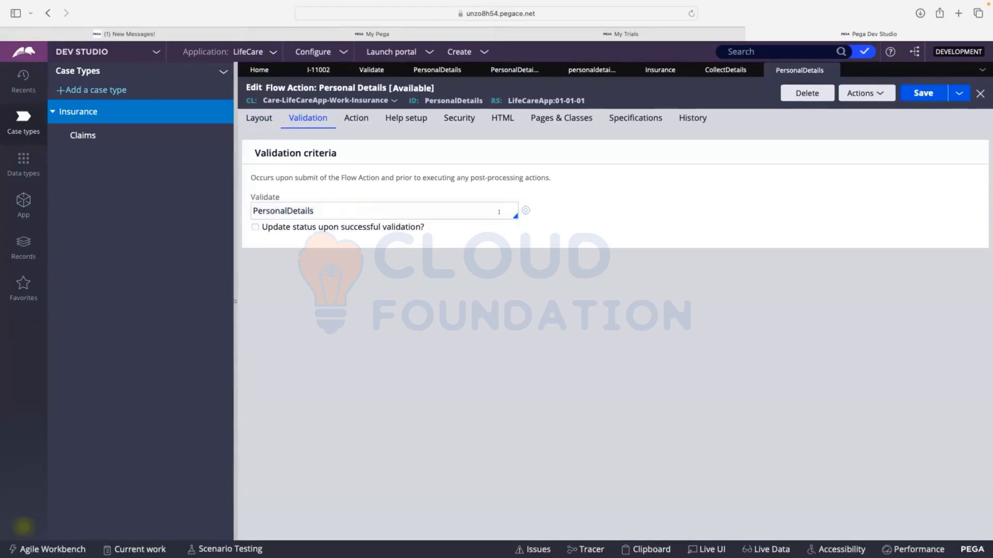
left_click(525, 210)
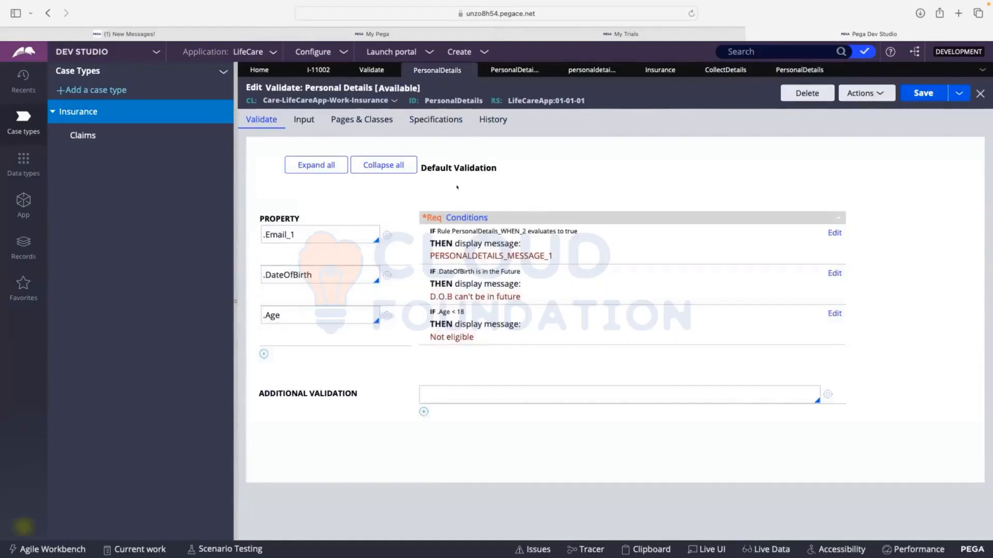
left_click(902, 92)
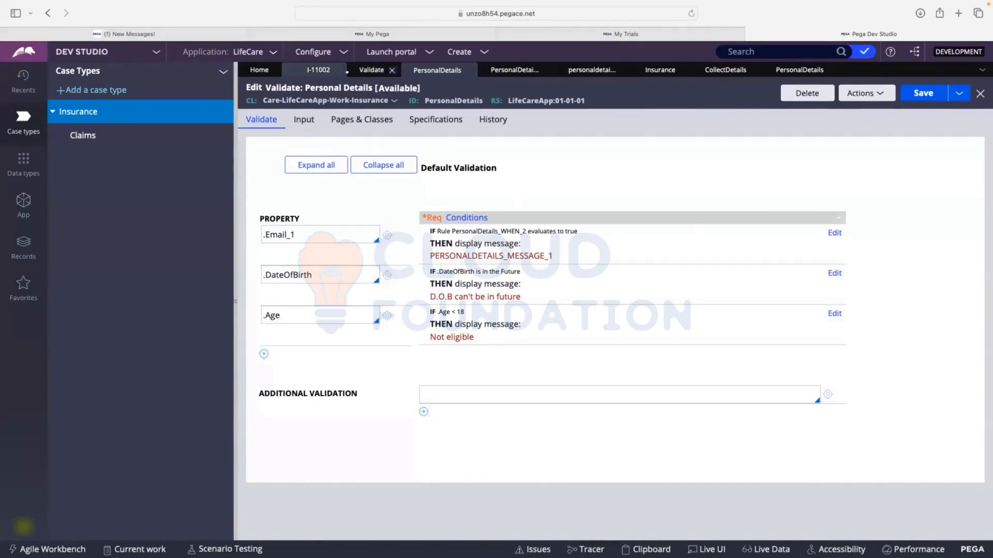
Create a new Insurance case to test the updated Personal Details validation
left_click(313, 68)
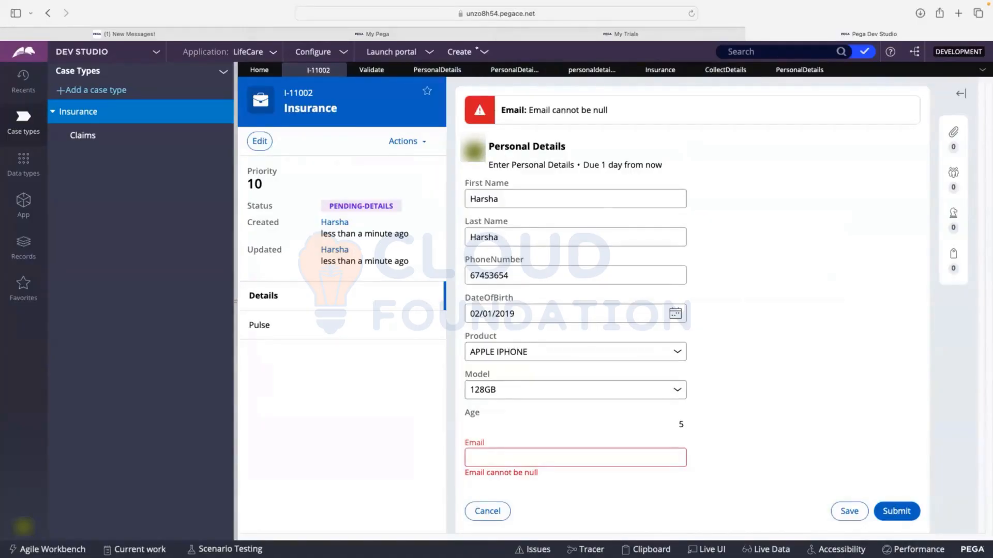
left_click(476, 48)
left_click(594, 61)
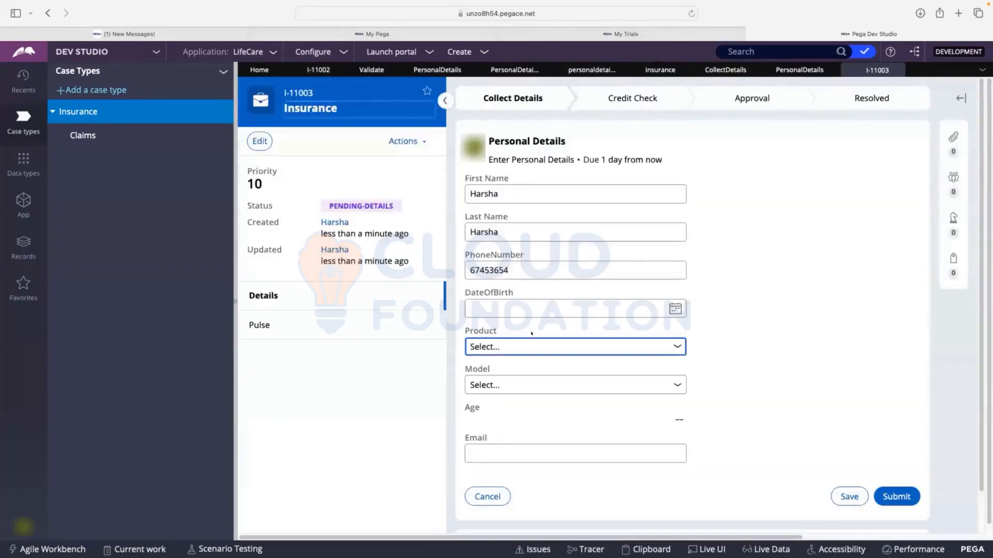
left_click(674, 309)
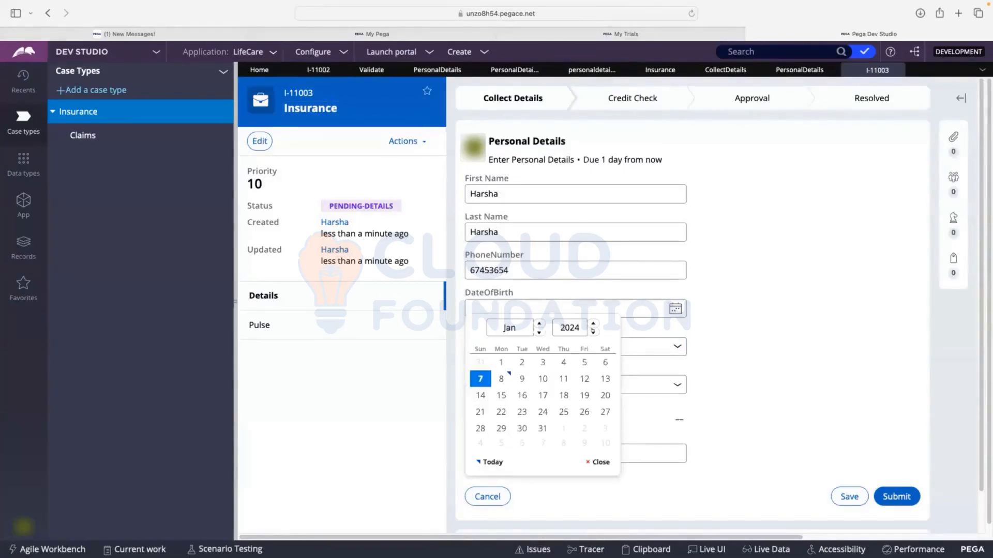
left_click(593, 332)
left_click(574, 325)
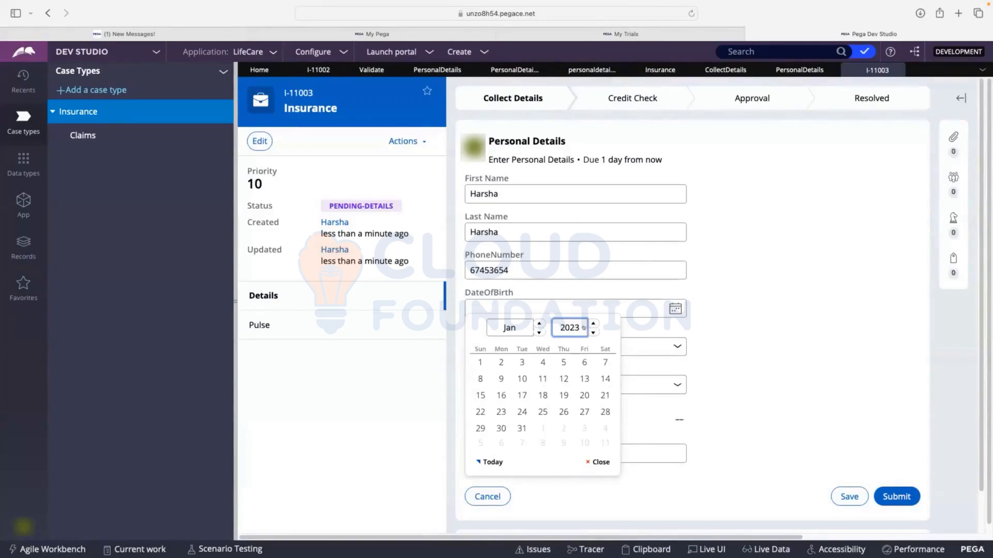
scroll(582, 328, "down", 1)
scroll(584, 323, "up", 8)
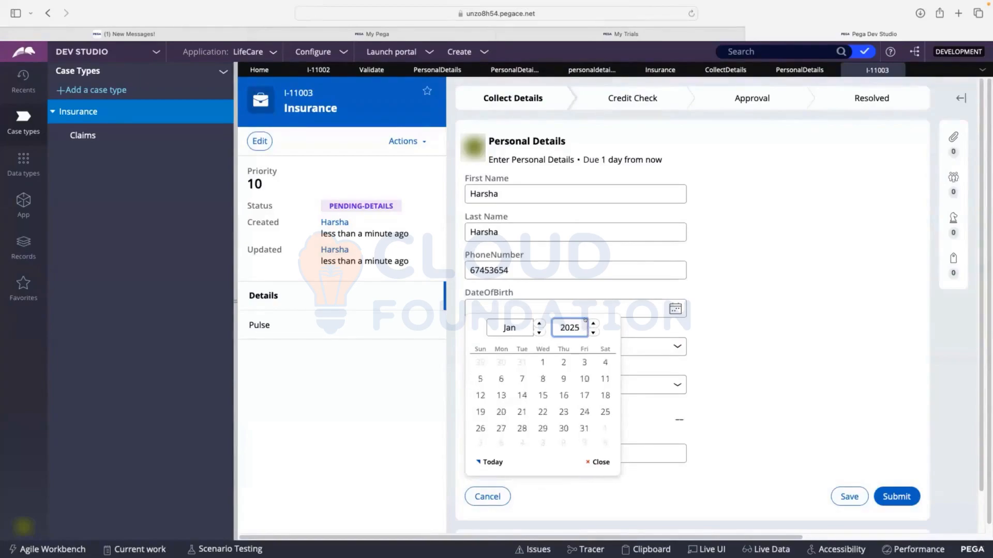
scroll(585, 321, "up", 4)
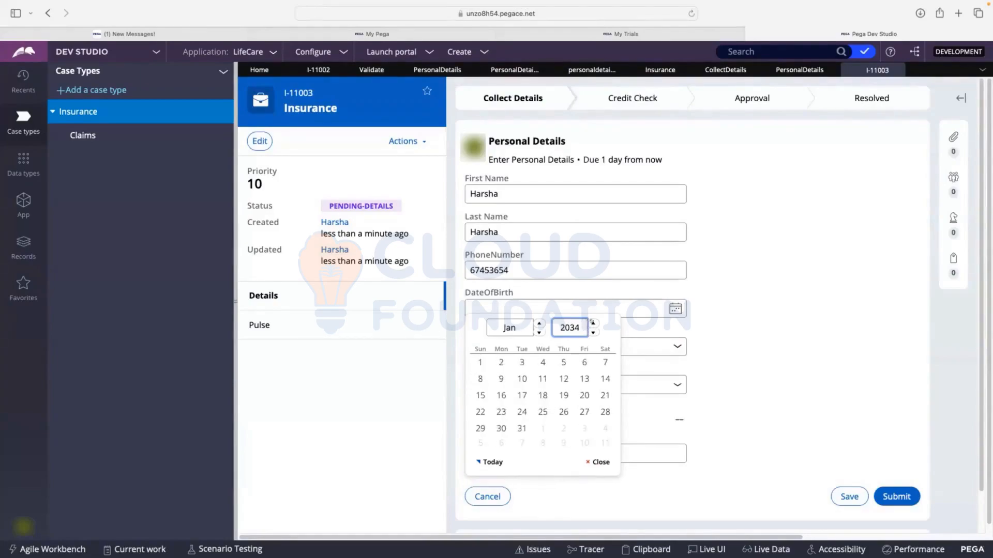
left_click(746, 317)
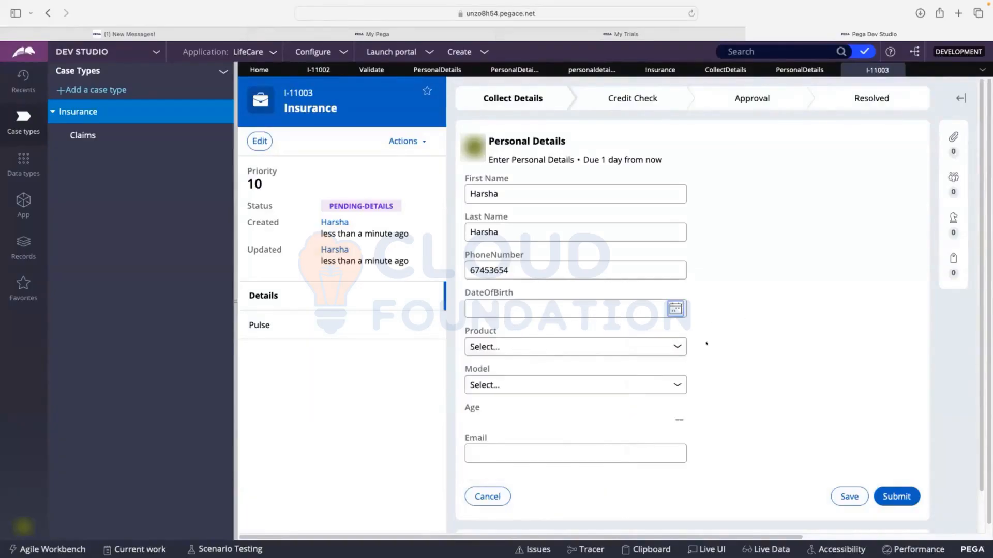
Set DateOfBirth in the new Insurance case to a date about ten years in the future
left_click(501, 310)
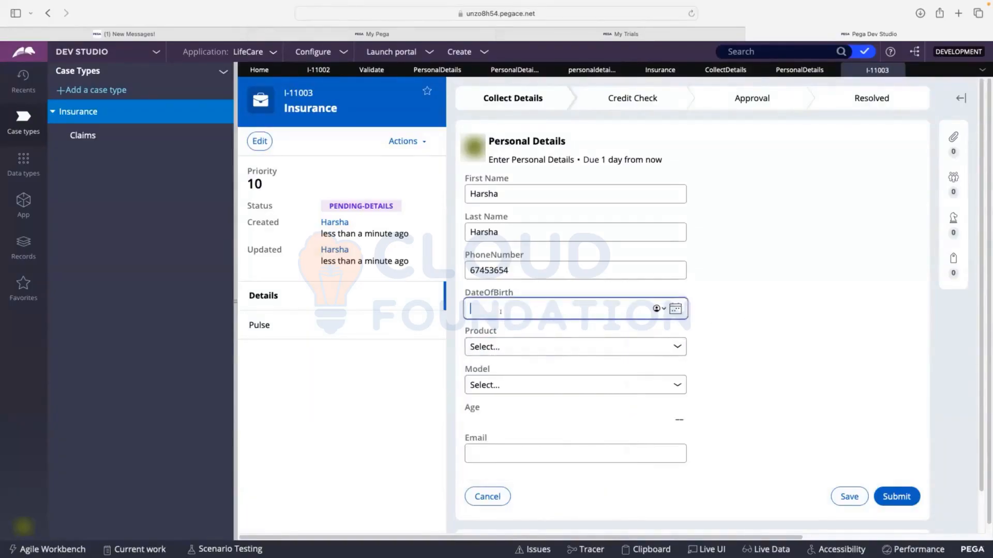
left_click(675, 308)
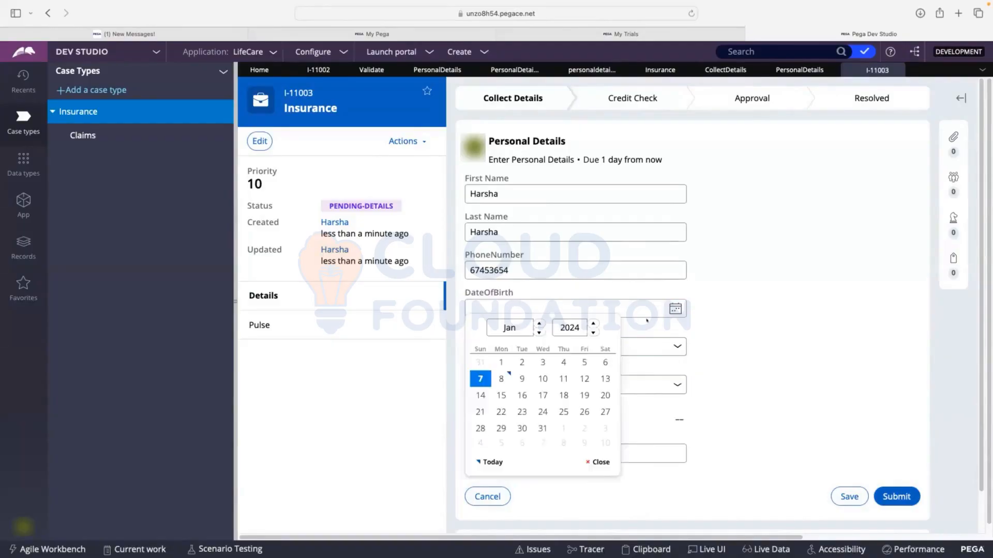
left_click(593, 323)
left_click(592, 323)
left_click(593, 323)
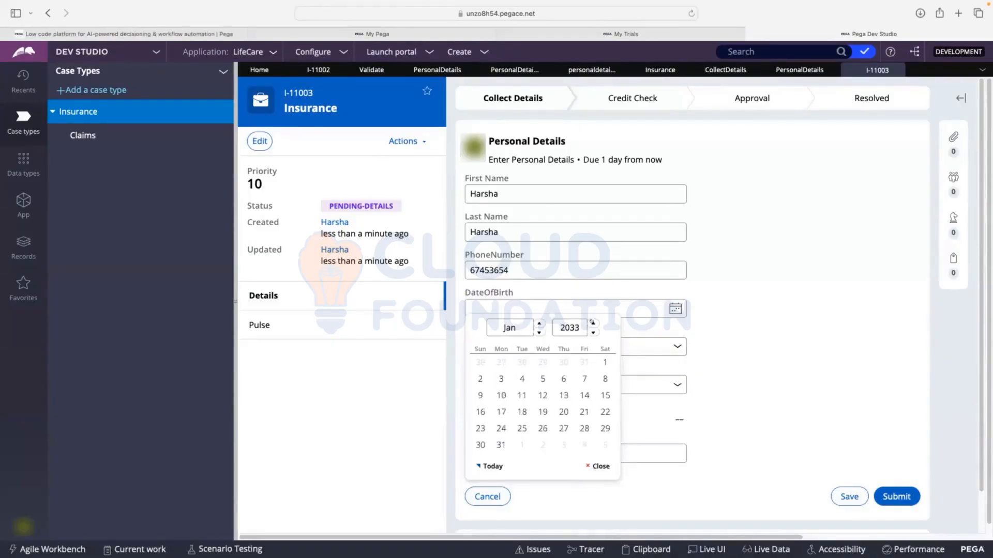
left_click(593, 323)
left_click(485, 362)
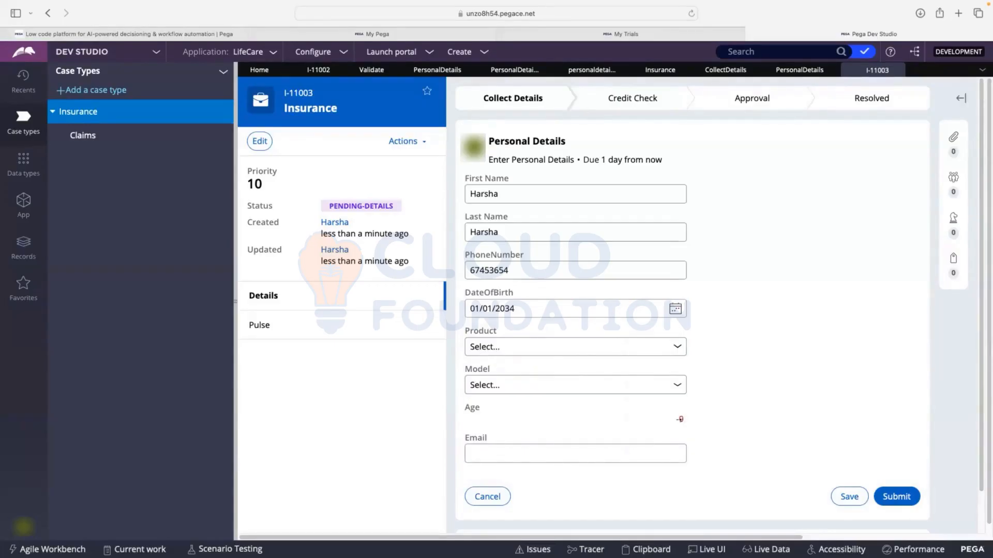
Fill in the contact's e-mail, submit the Personal Details form and check the validation messages for Age and DateOfBirth
left_click(523, 457)
left_click(841, 457)
left_click(498, 450)
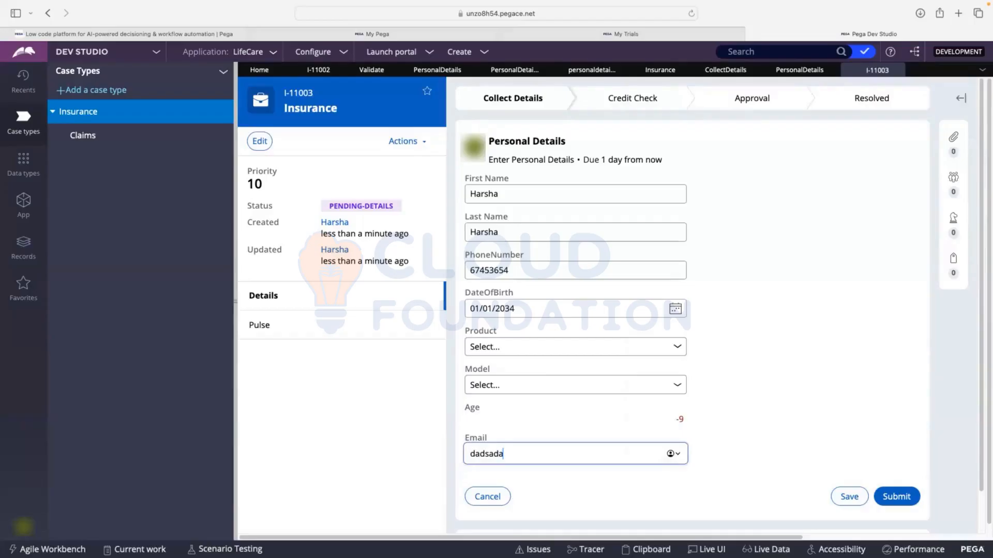
left_click(876, 497)
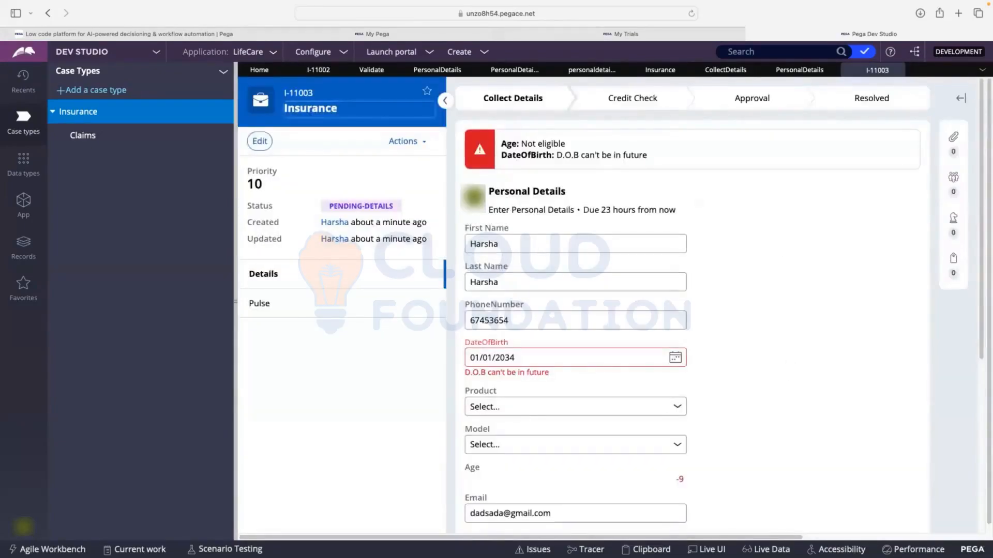
left_click_drag(521, 144, 647, 155)
Change DateOfBirth to a past date with an age under 18, resubmit the form and check the Age validation message
scroll(623, 277, "down", 1)
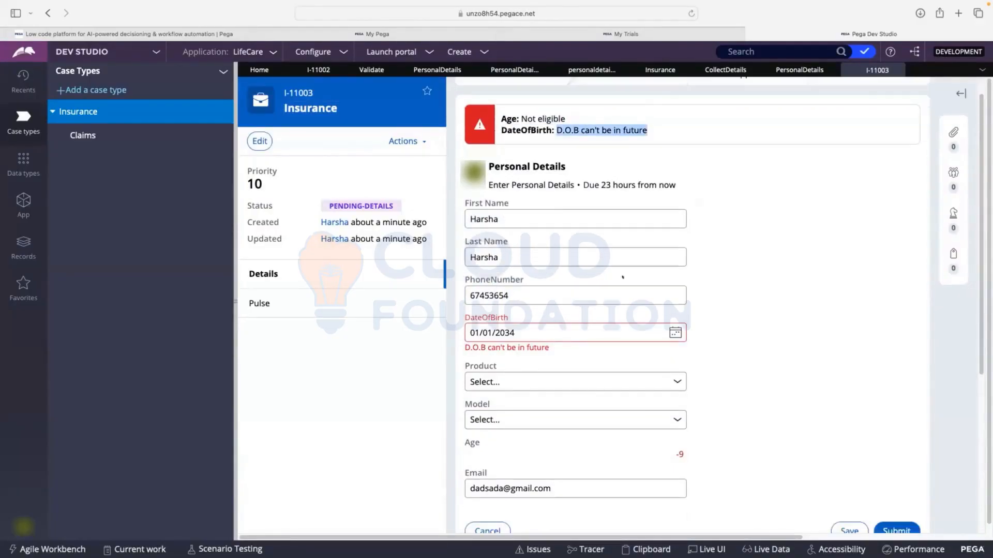
left_click(672, 333)
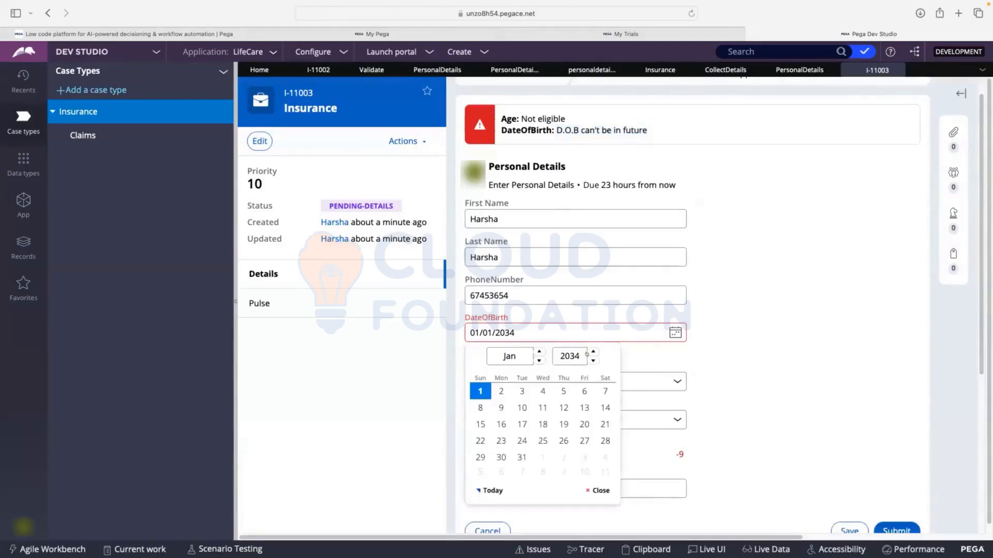
scroll(587, 355, "down", 9)
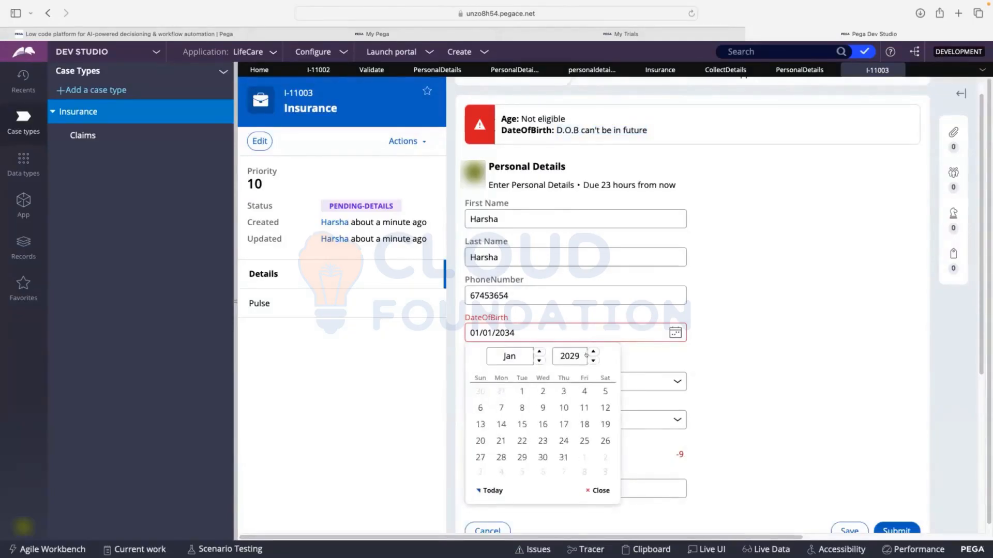
scroll(587, 355, "down", 2)
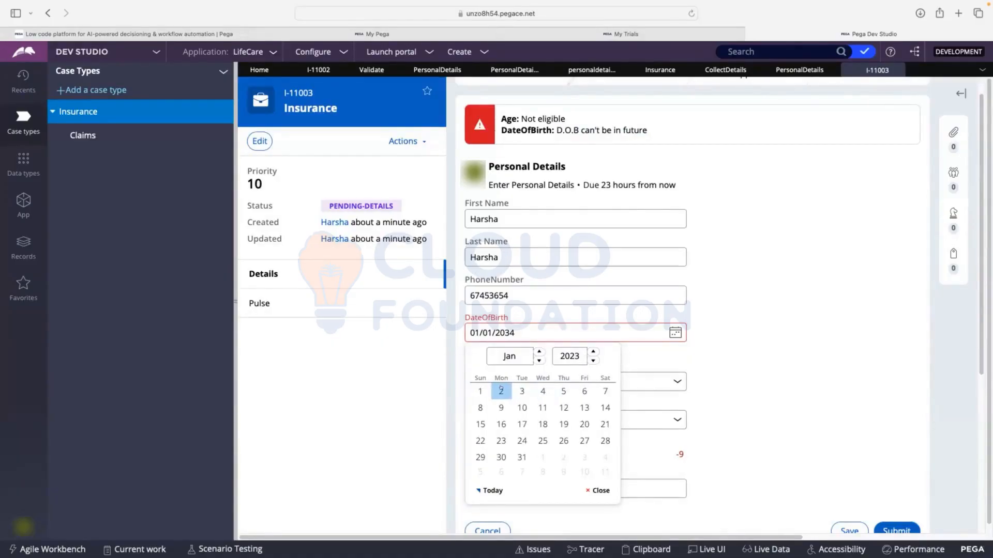
left_click(501, 390)
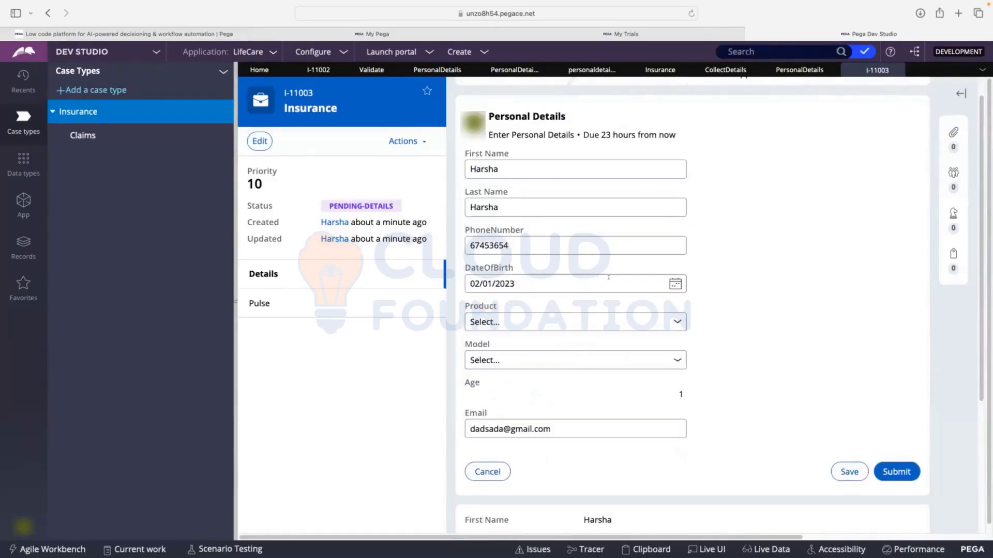
scroll(782, 384, "up", 1)
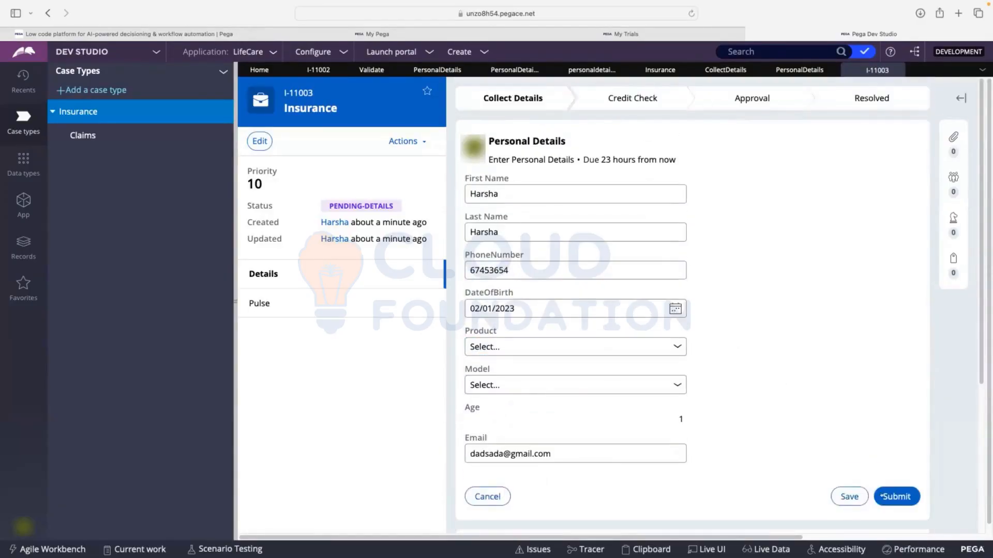
left_click(897, 497)
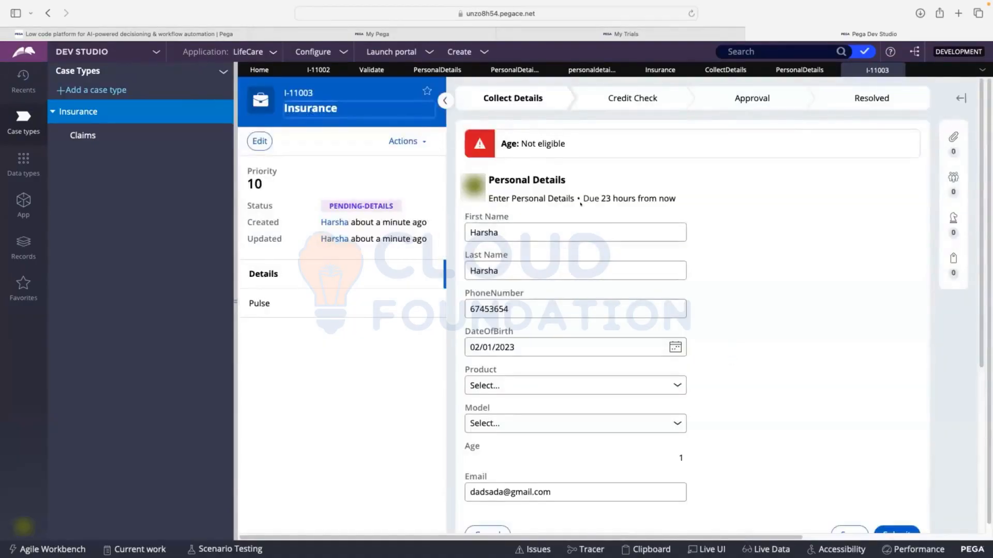
scroll(580, 204, "down", 1)
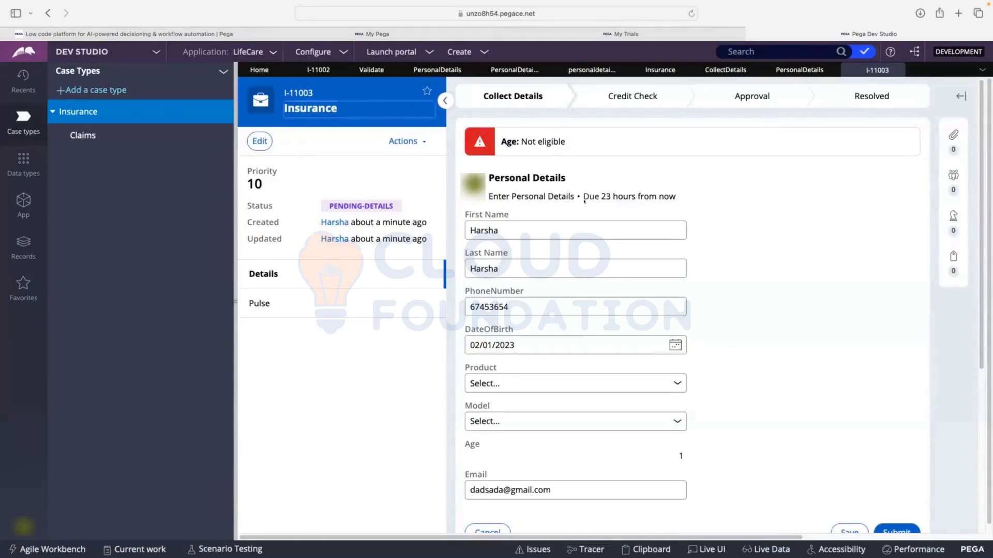
left_click_drag(583, 145, 499, 137)
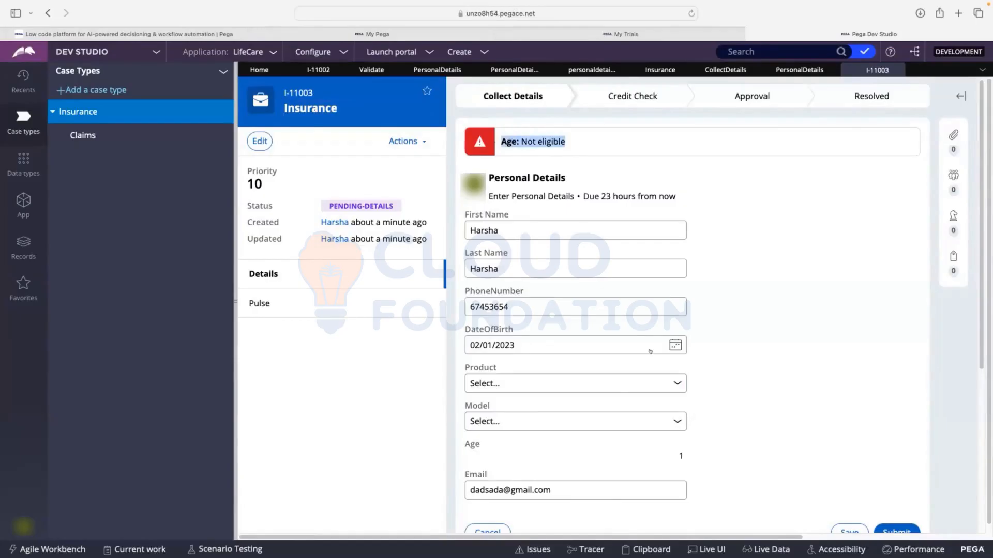
Change DateOfBirth to a date that gives an age above 18 and submit the Personal Details form
left_click(673, 345)
left_click(593, 360)
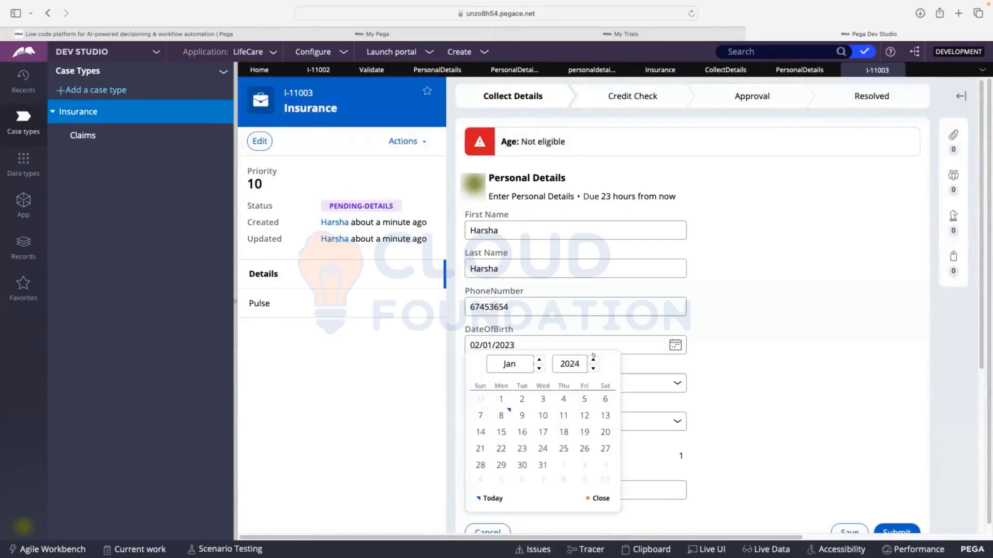
left_click(593, 360)
left_click(594, 368)
left_click(593, 364)
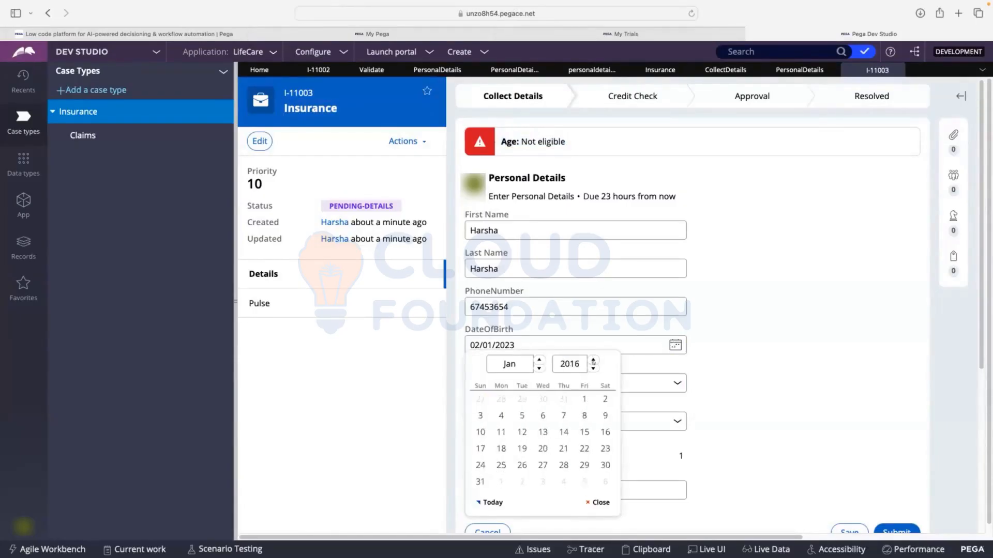
left_click(593, 364)
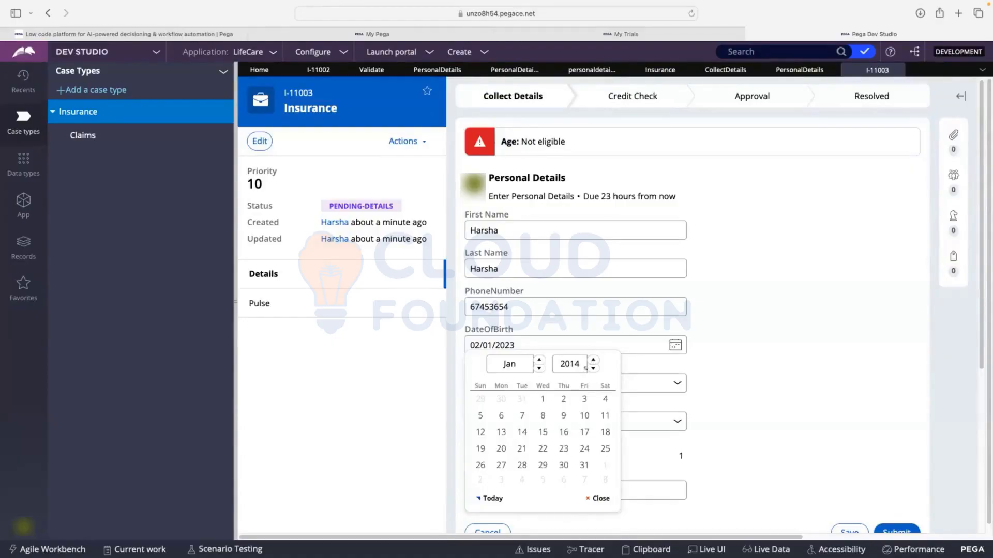
left_click(542, 399)
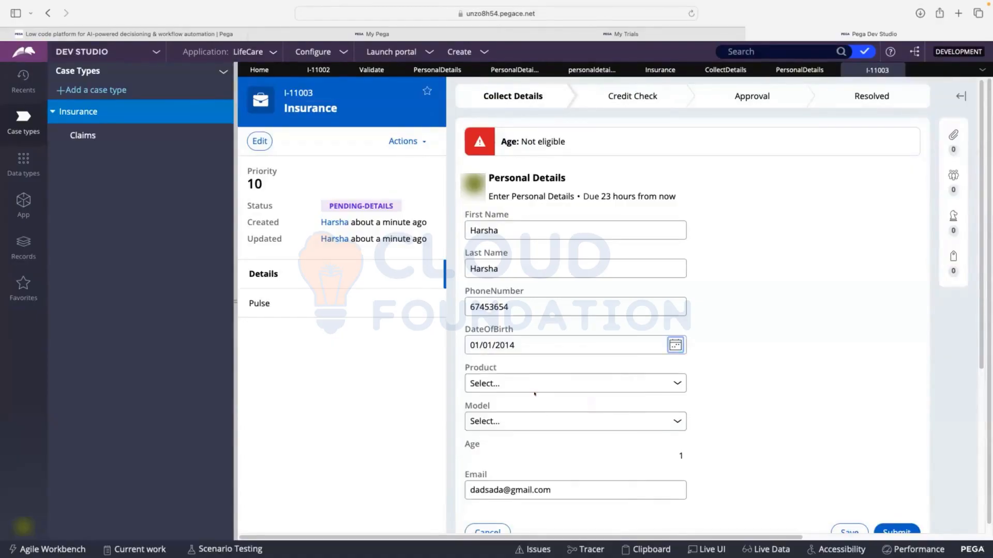
left_click(581, 303)
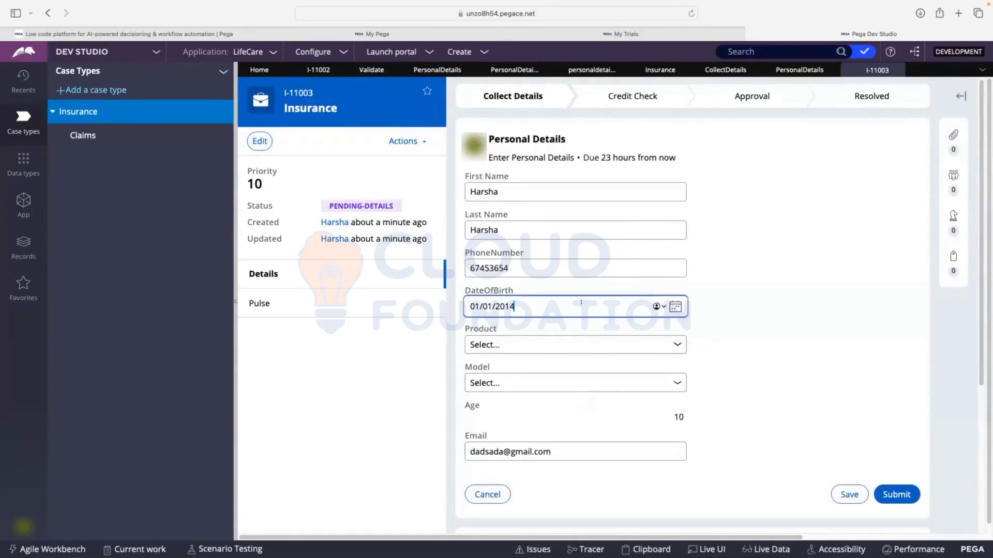
key("BackSpace")
key("BackSpace")
type("00")
left_click(788, 246)
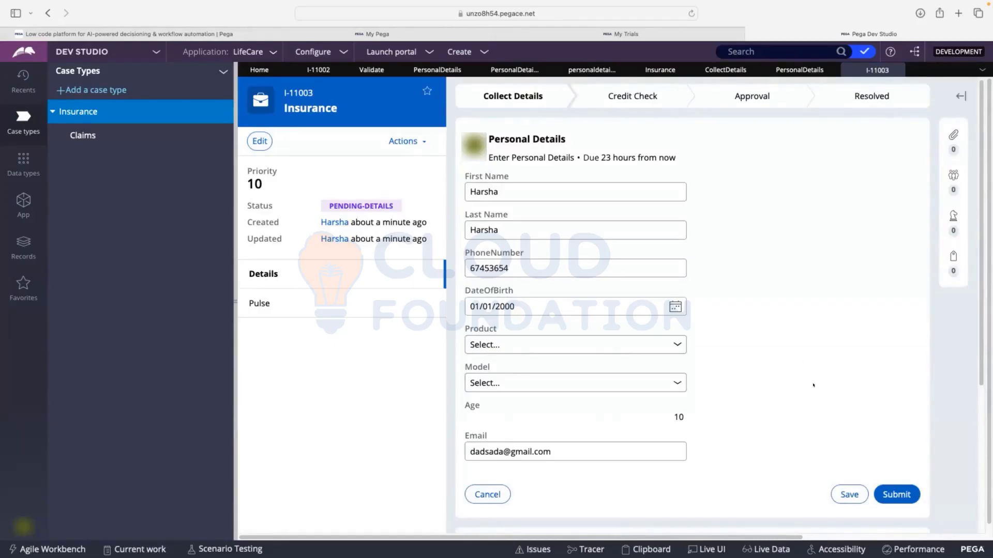
left_click(891, 495)
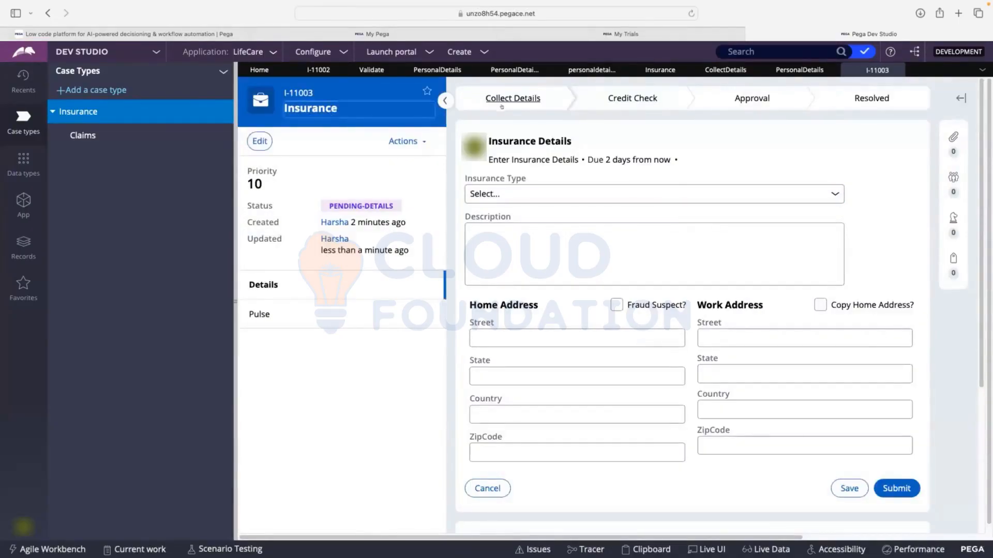
Check the current Insurance Details step in the case lifecycle overview and close the overview
left_click_drag(490, 135, 564, 136)
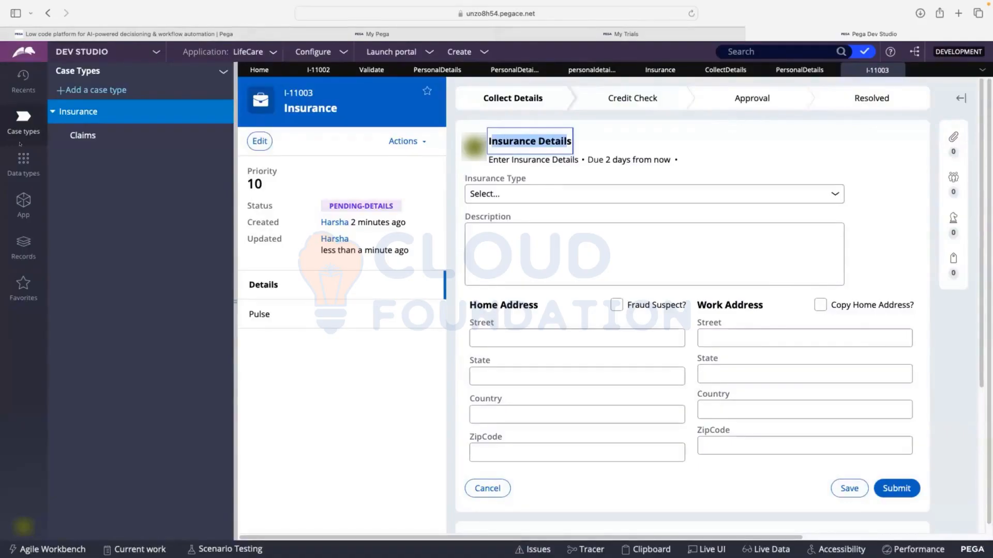
mouse_move(59, 2)
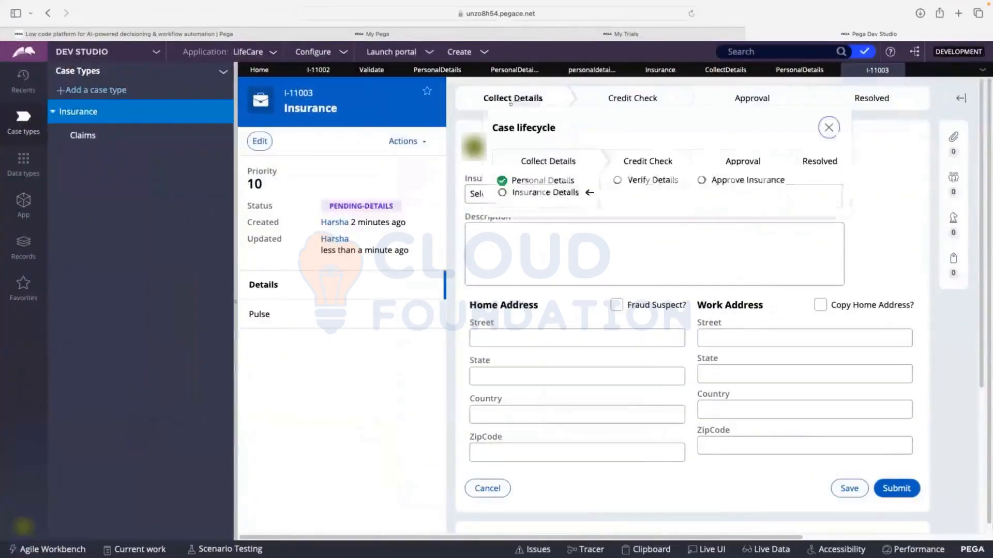
left_click(829, 127)
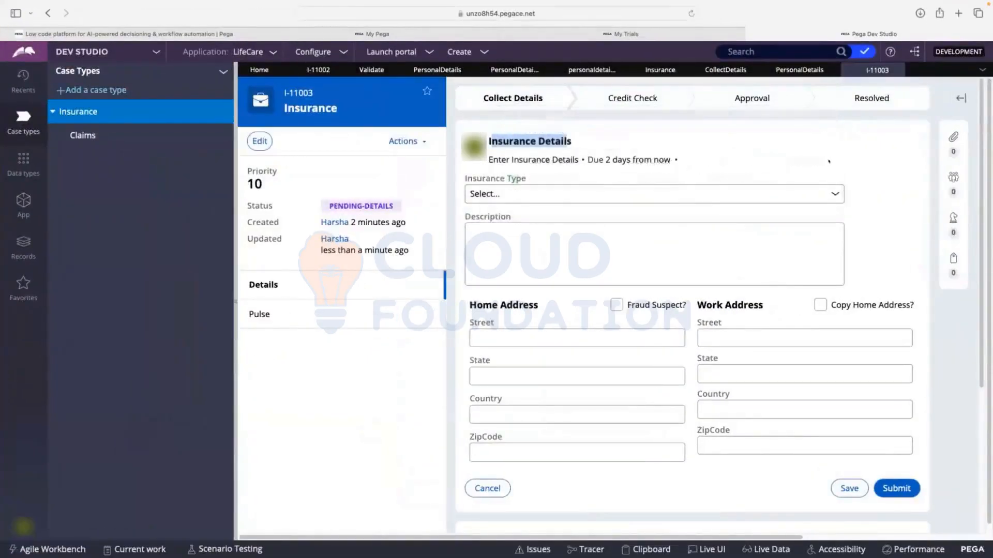
Close the new test case and review the Personal Details form of the earlier Insurance case
left_click(896, 70)
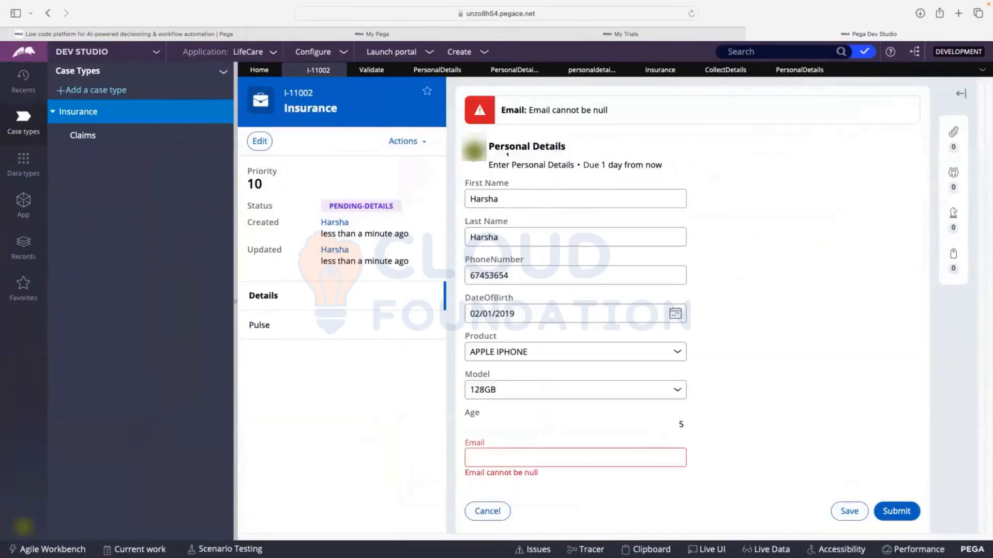
scroll(516, 261, "down", 1)
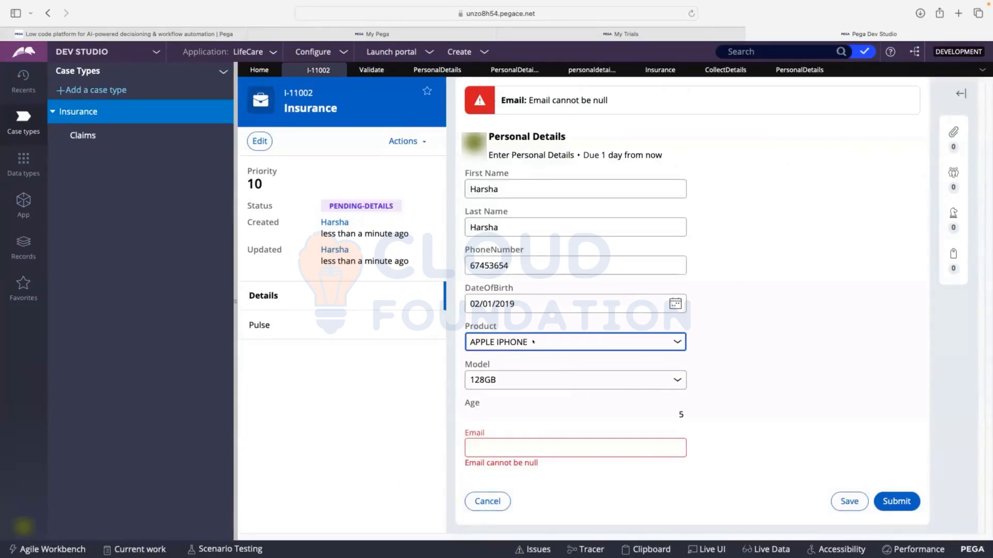
scroll(498, 267, "up", 2)
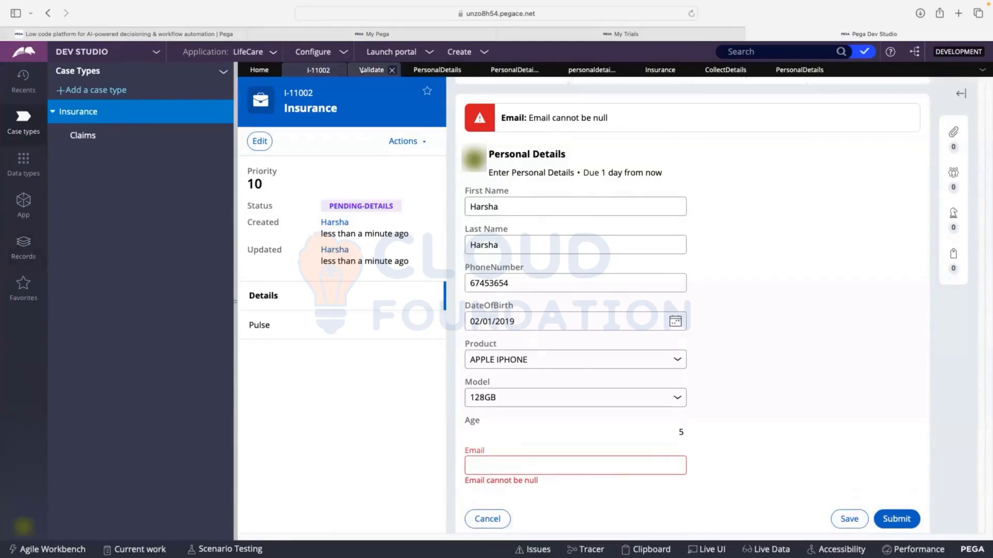
Review the Personal Details validate rule and the When rule behind its Email condition
left_click(411, 72)
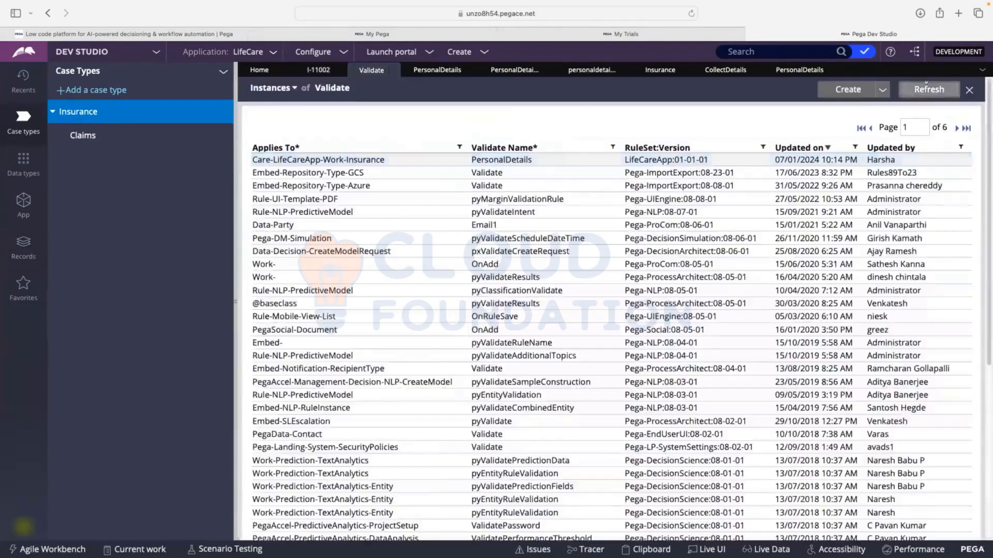
left_click(437, 70)
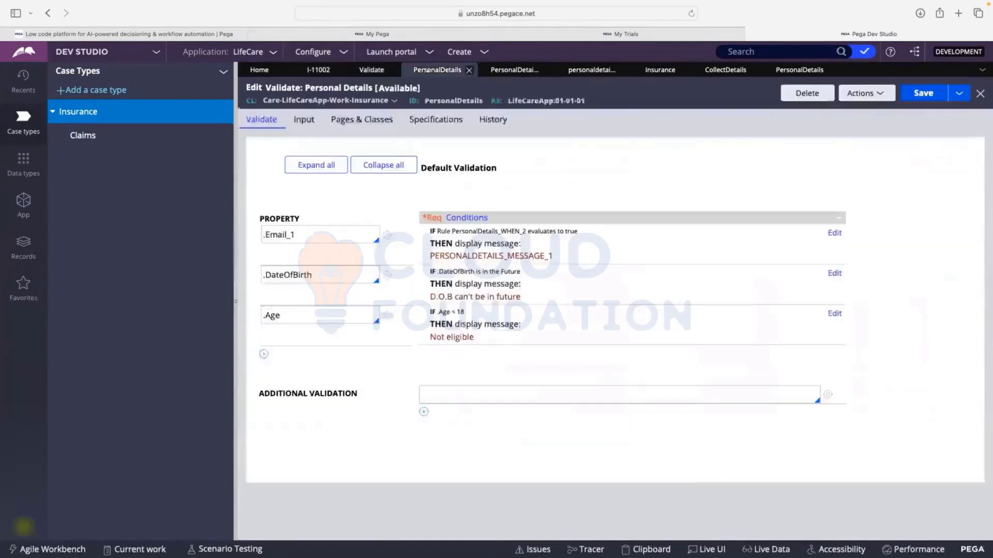
left_click(518, 70)
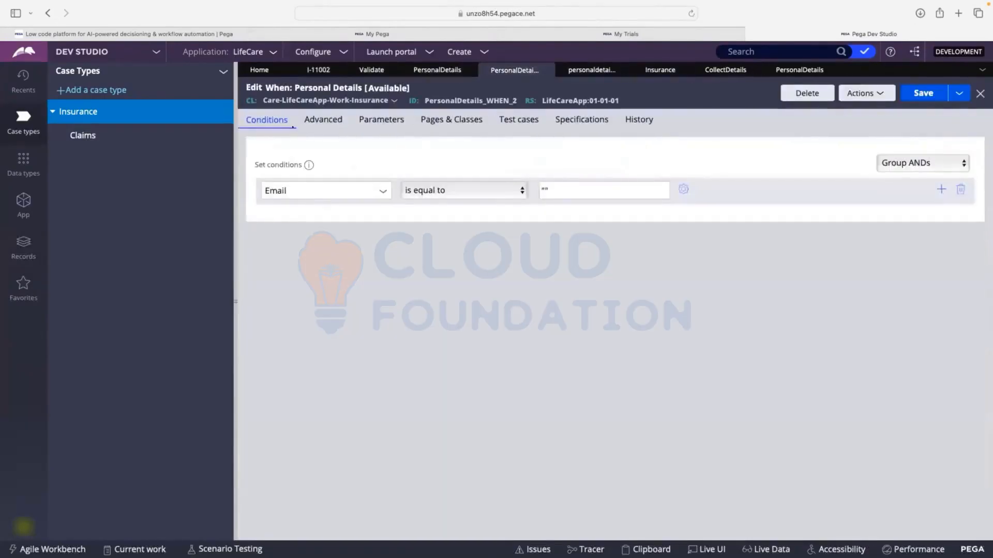
Open the InsuranceDetails flow action from the Insurance Details connector in the Insurance case's Collect Details flow
left_click(64, 112)
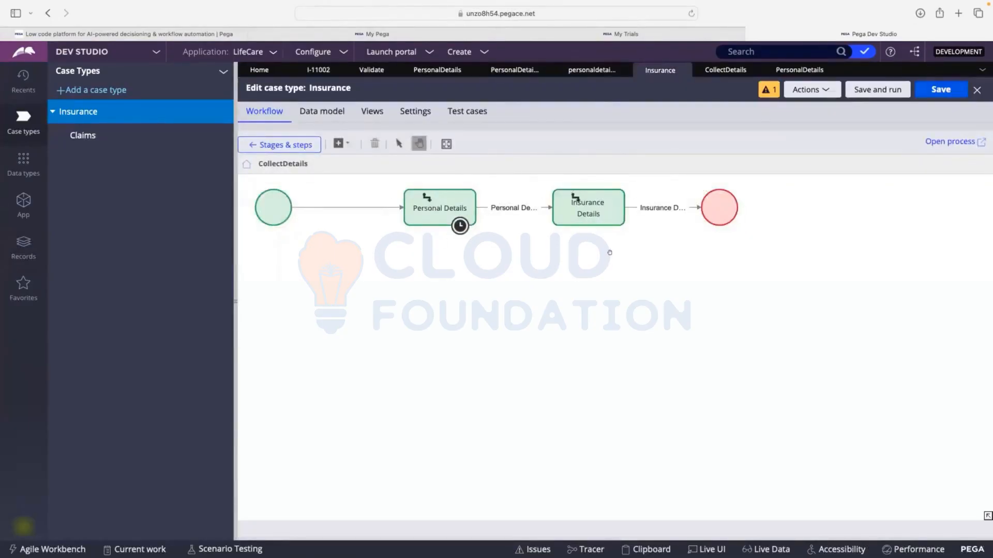
left_click(931, 142)
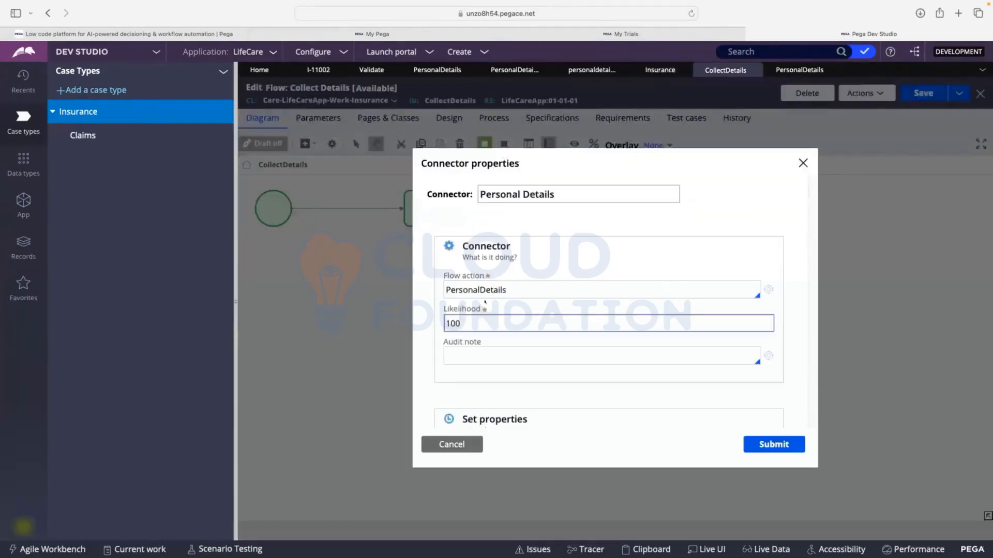
left_click(448, 441)
left_click(659, 208)
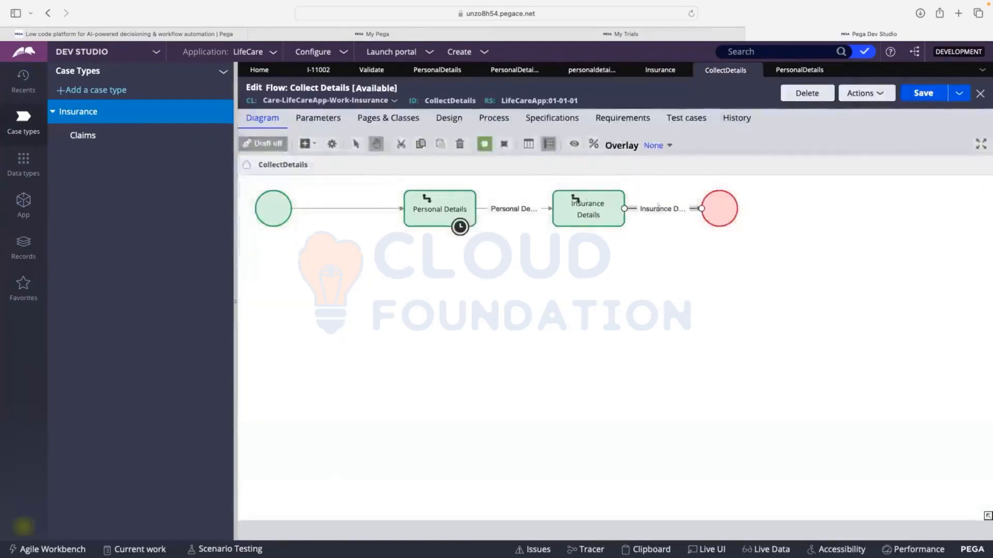
double_click(662, 210)
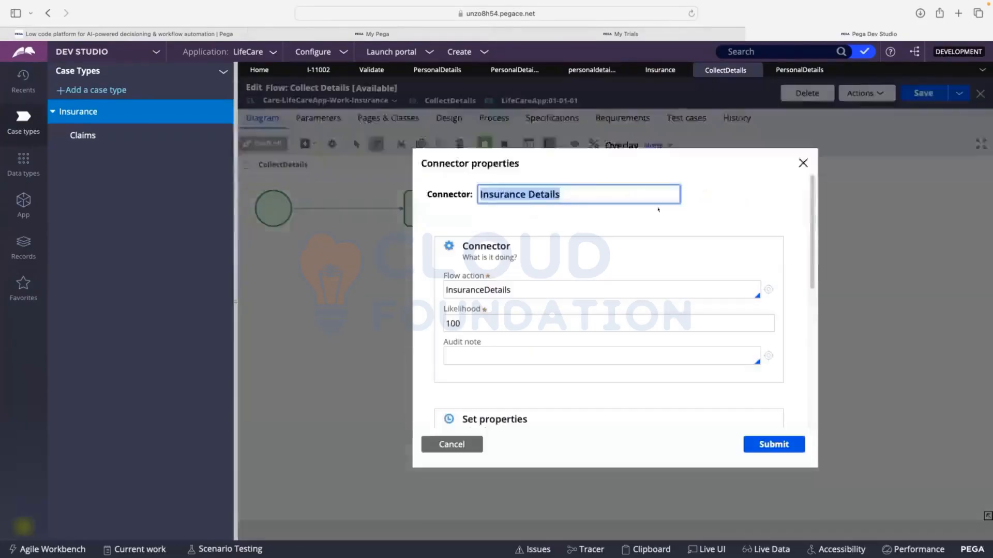
left_click(760, 289)
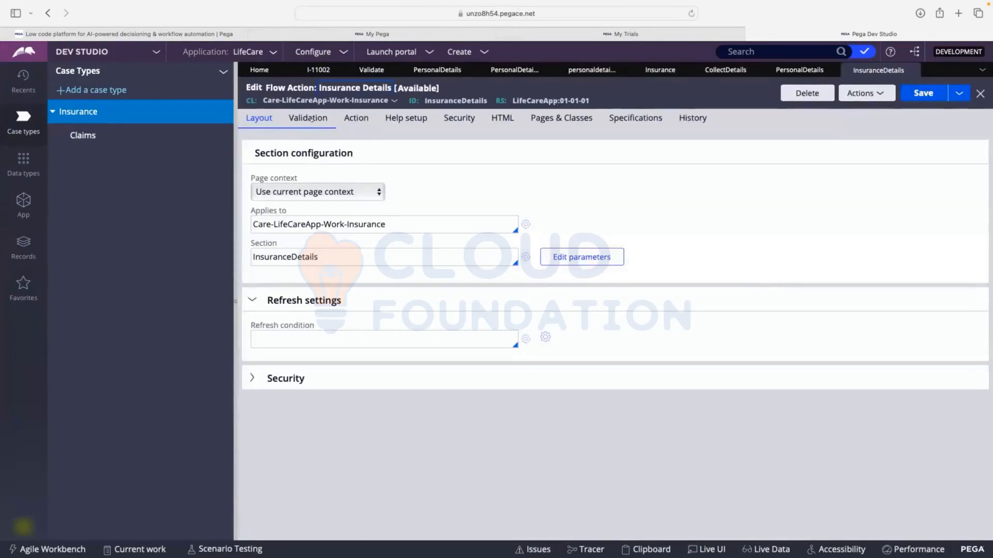
Set the flow action's validate rule to InsuranceDetailsValidate and create that rule for Care-LifeCareApp-Work-Insurance in ruleset LifeCareApp 01-01-01
left_click(310, 119)
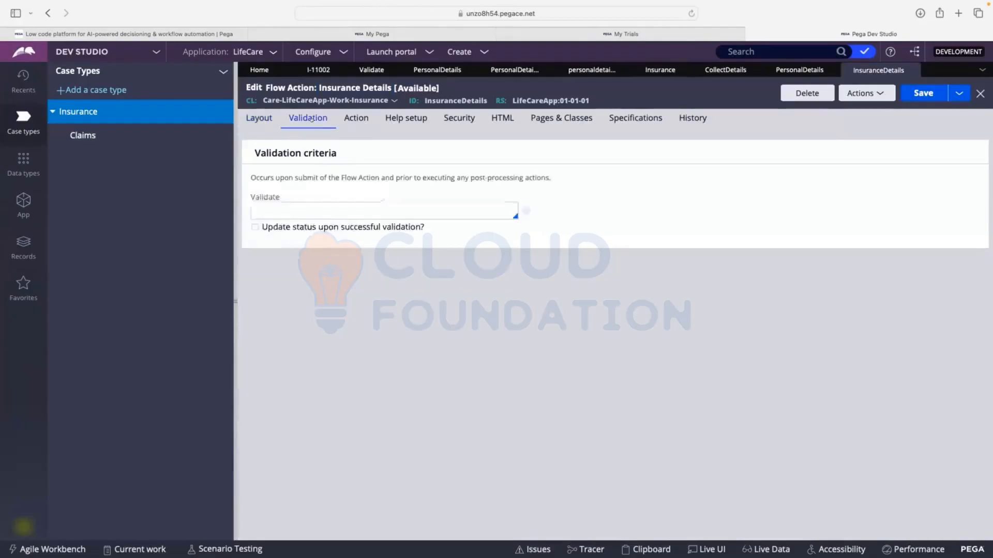
left_click(325, 203)
type("I")
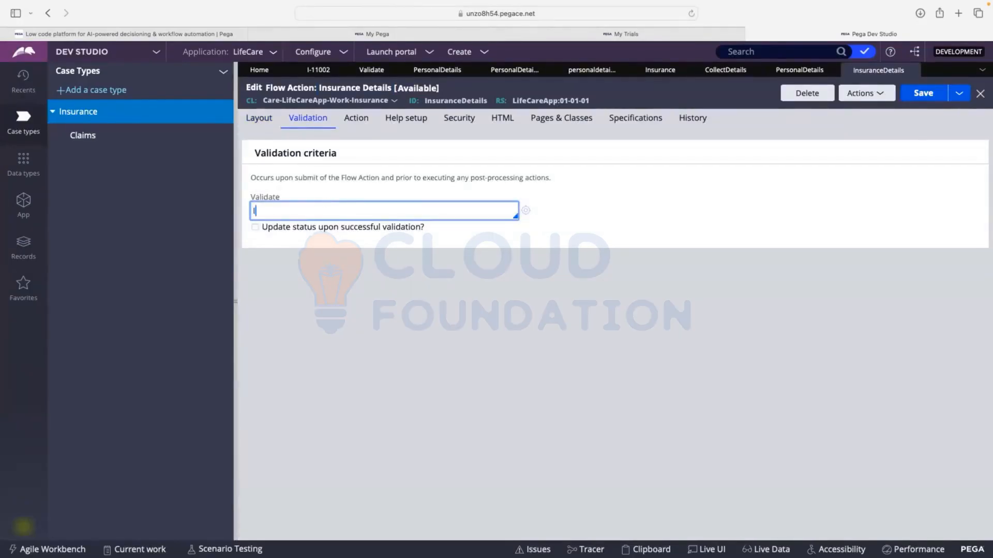
type("nsuranceDetailsValidate")
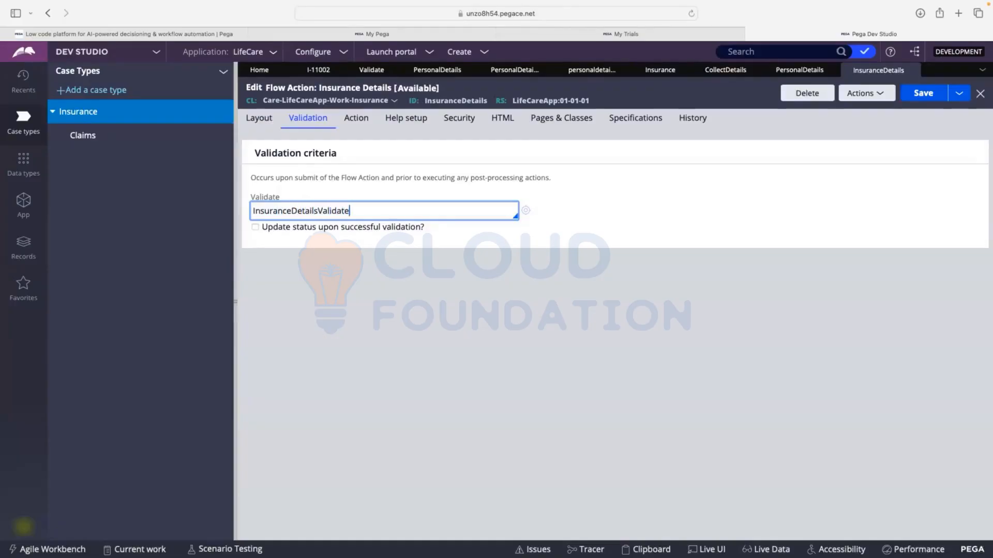
left_click(515, 236)
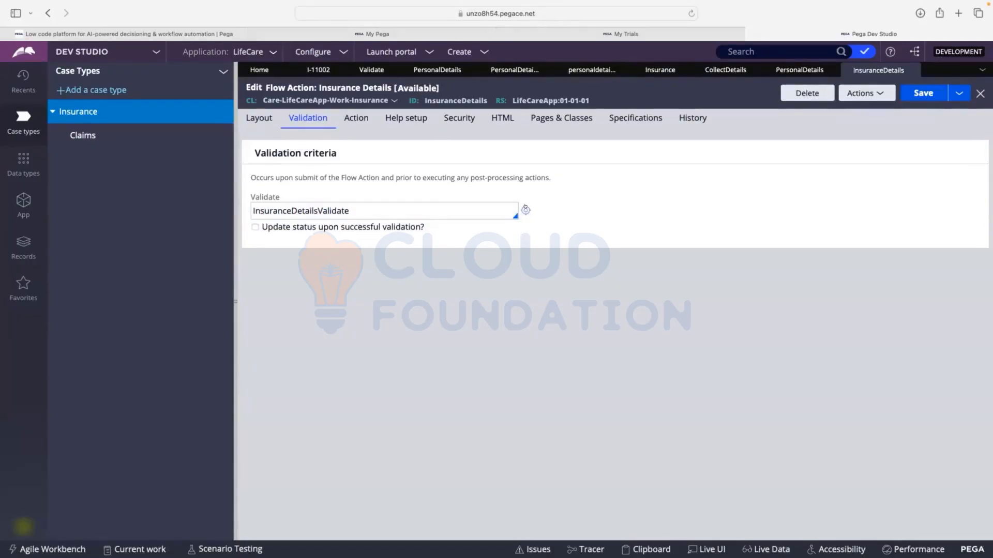
left_click(525, 209)
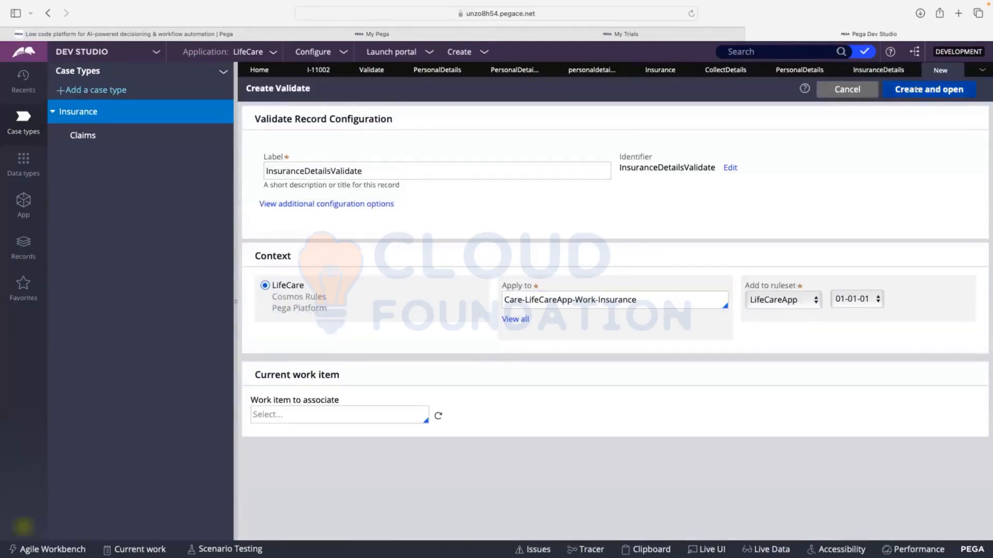
left_click(917, 88)
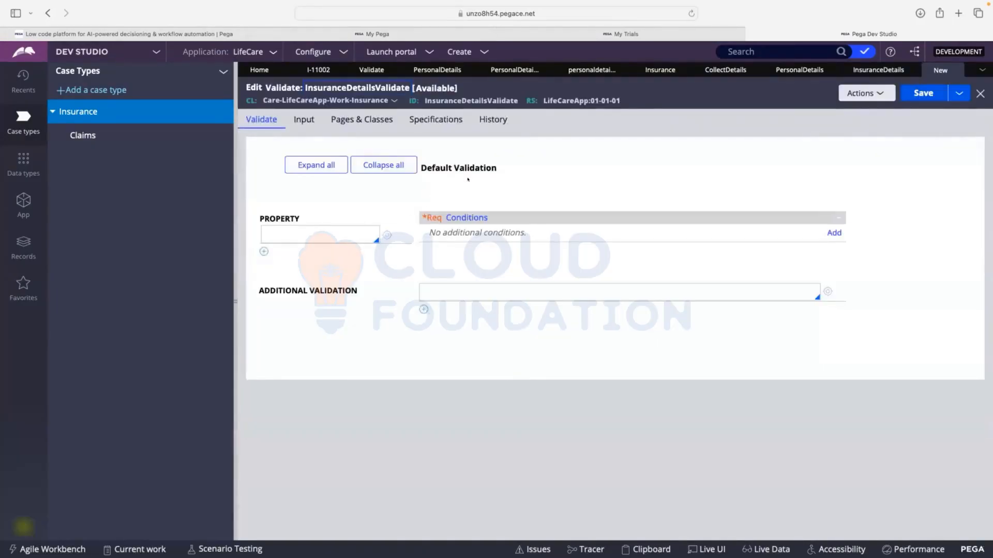
left_click(784, 70)
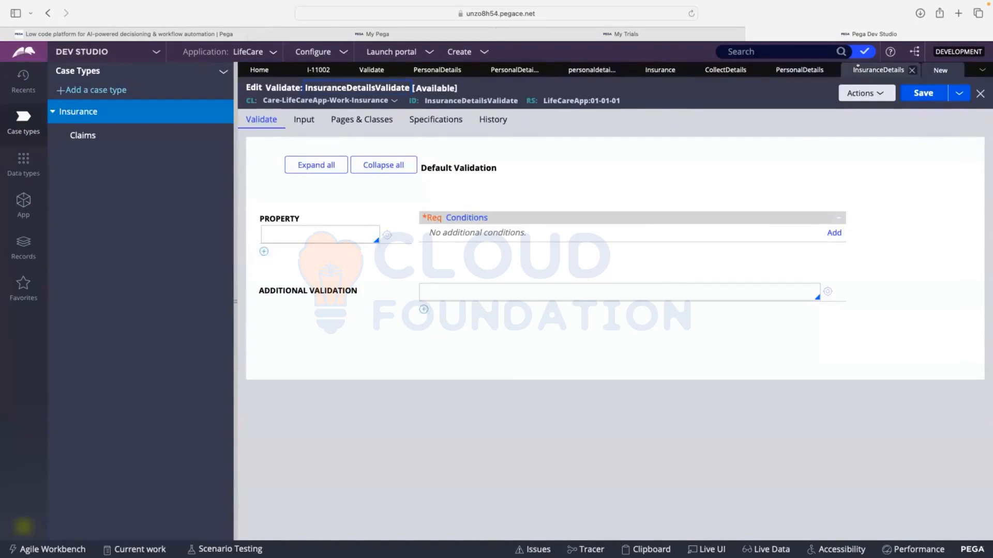
left_click(660, 69)
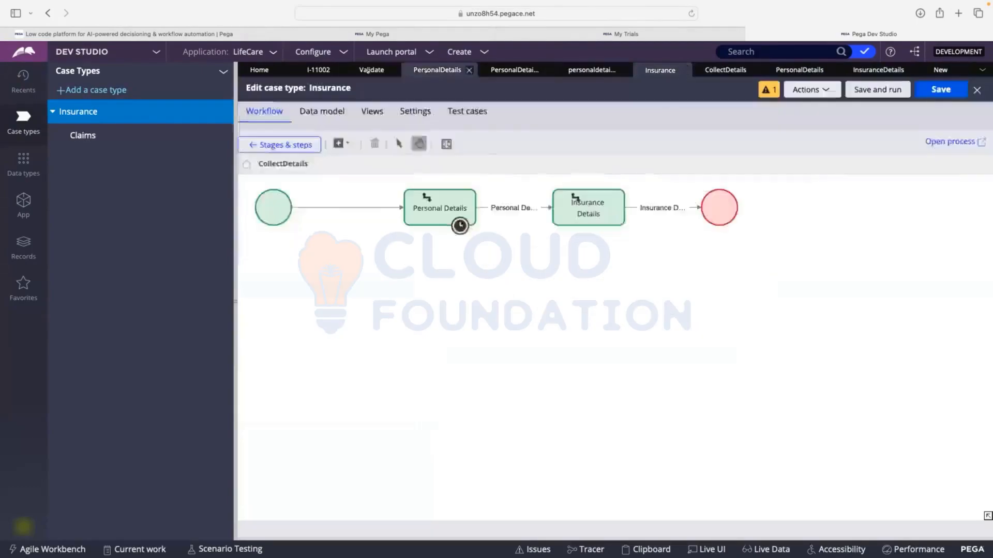
left_click(318, 70)
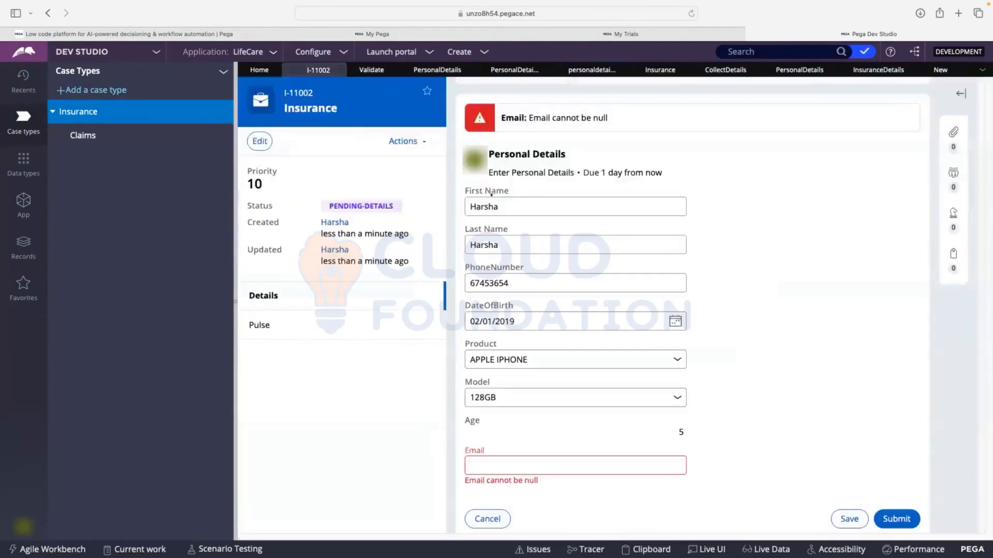
left_click(524, 465)
type("fdsfsf")
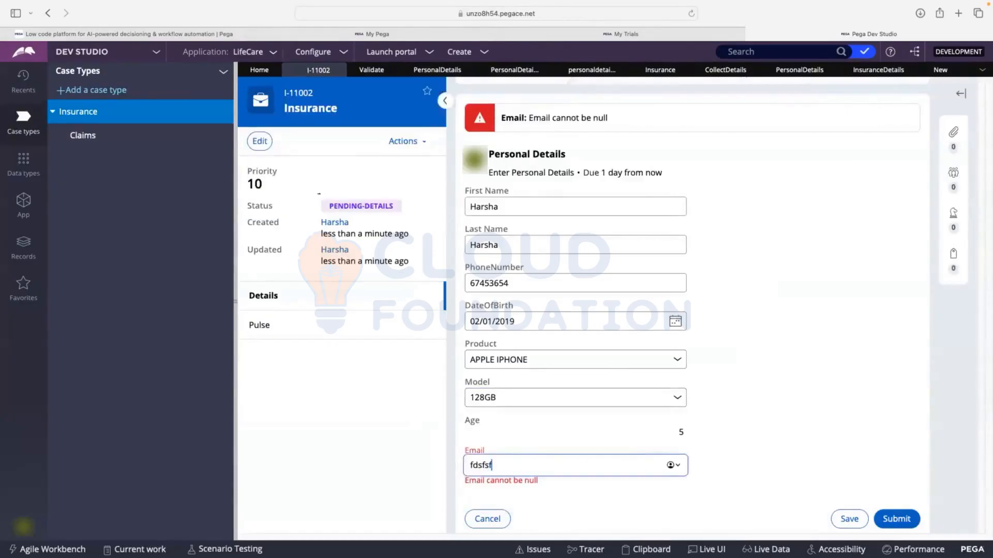
Open the most recently updated Insurance case from the class instances and review the Insurance Type options on its Insurance Details form
left_click(24, 204)
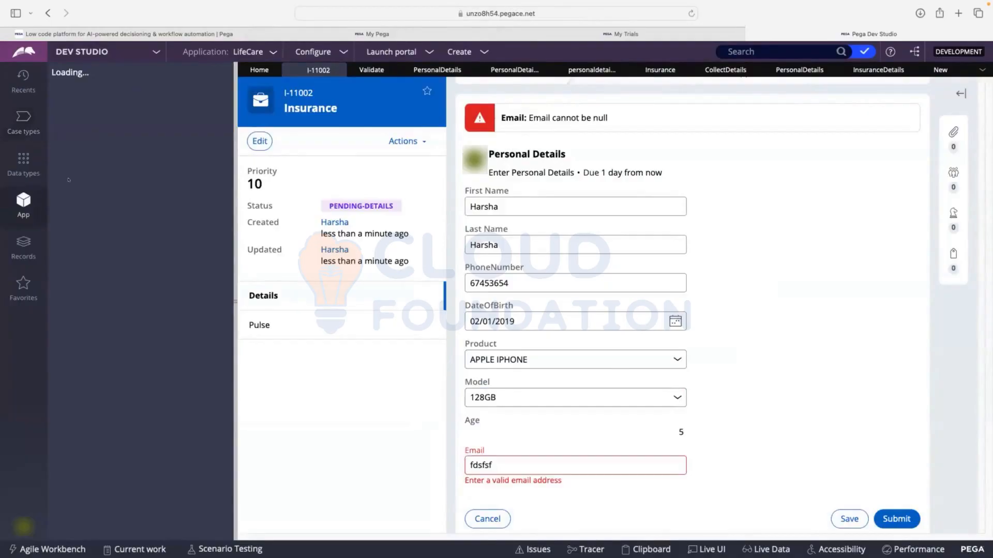
left_click(101, 188)
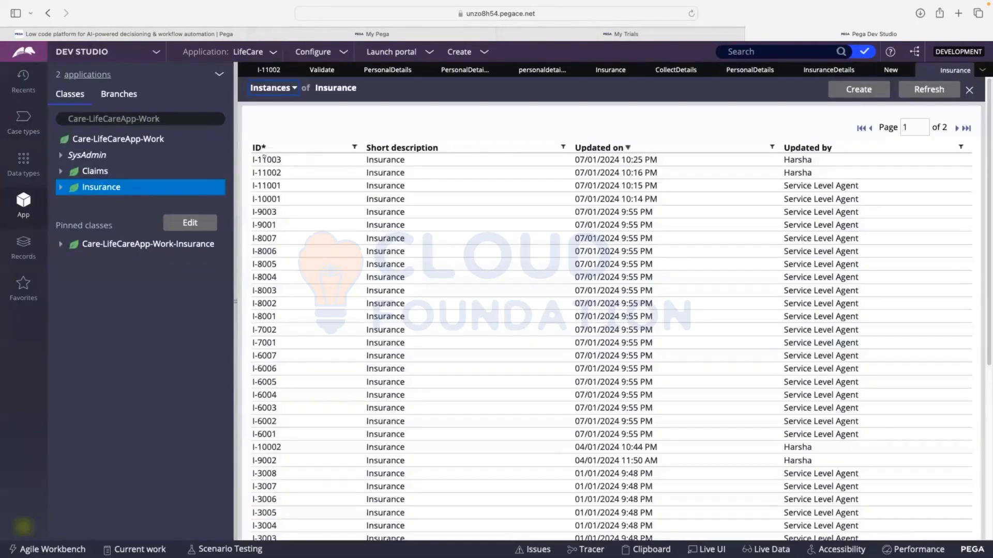
left_click(265, 159)
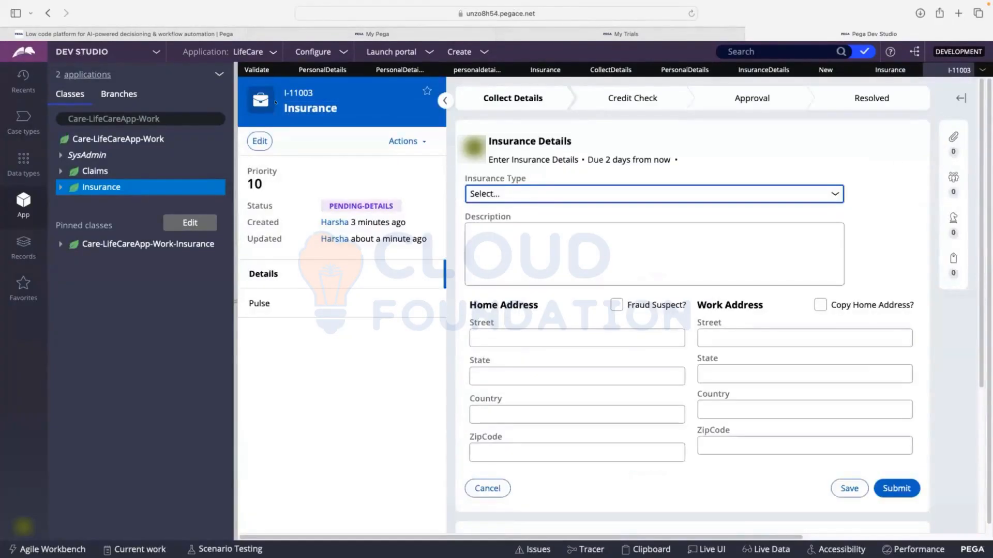
left_click(507, 194)
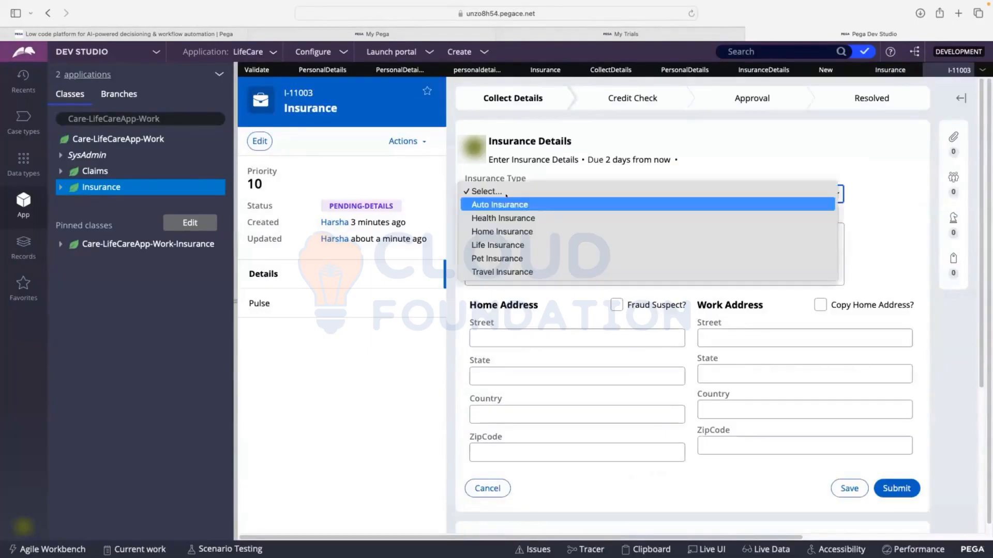
left_click(508, 190)
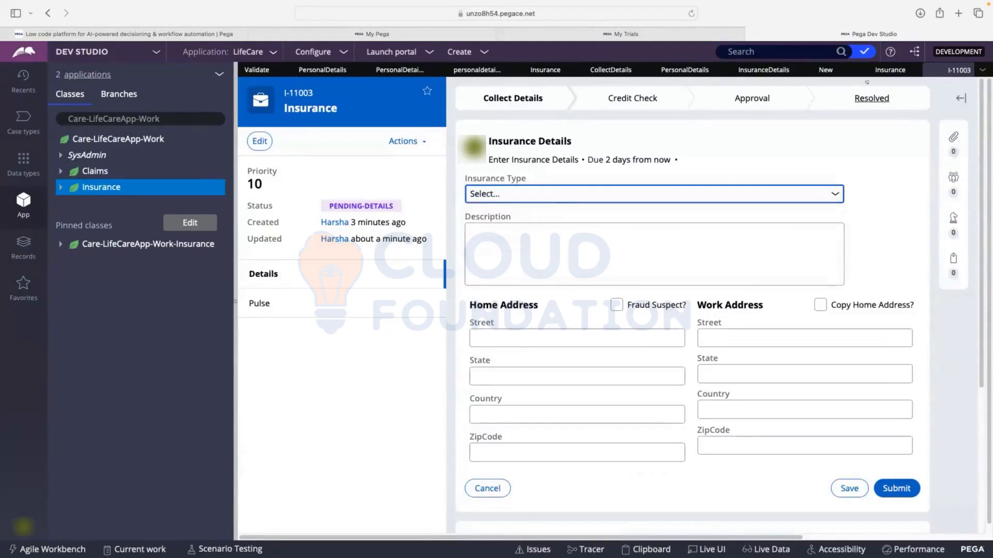
Return to the InsuranceDetailsValidate rule and set the property to validate to .InsuranceType
left_click(887, 71)
left_click(826, 69)
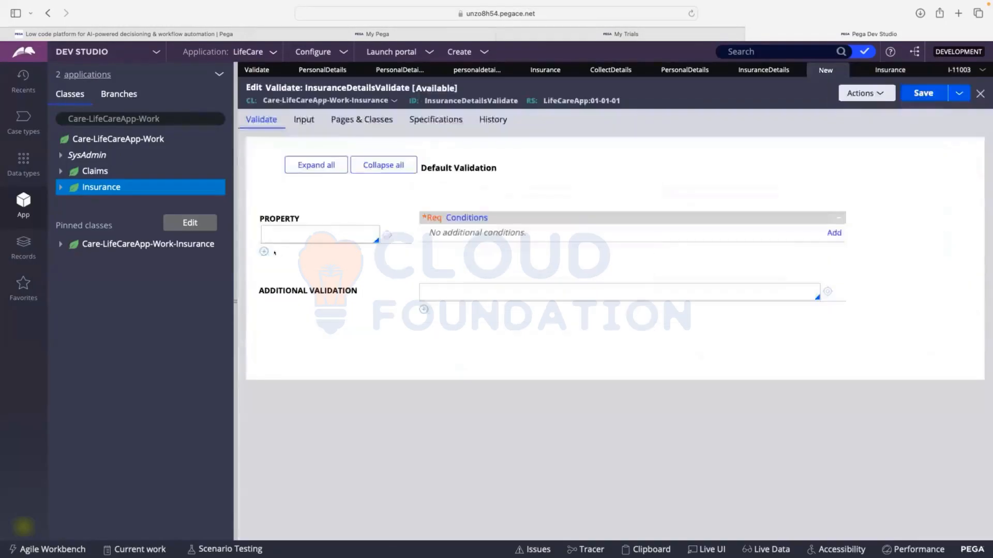
type("insu")
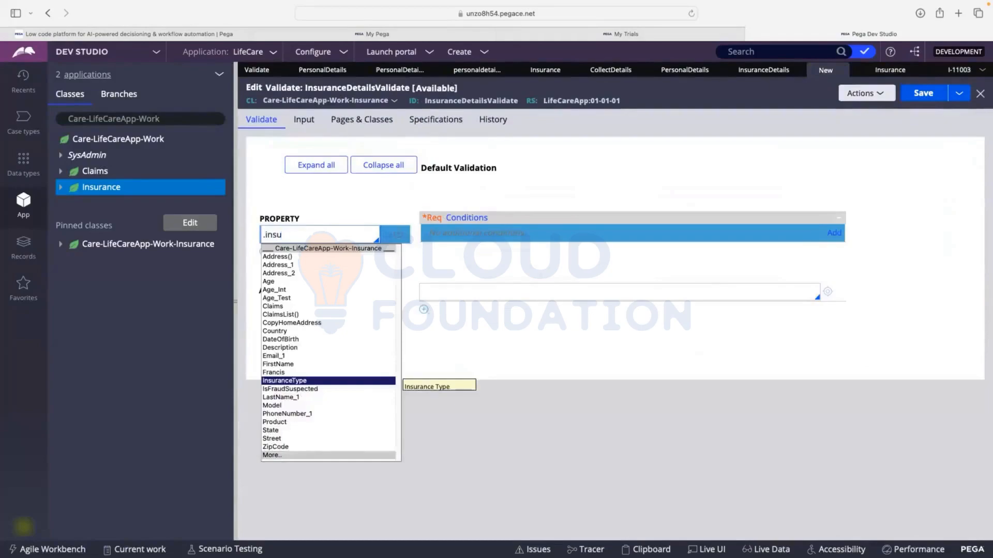
key("Return")
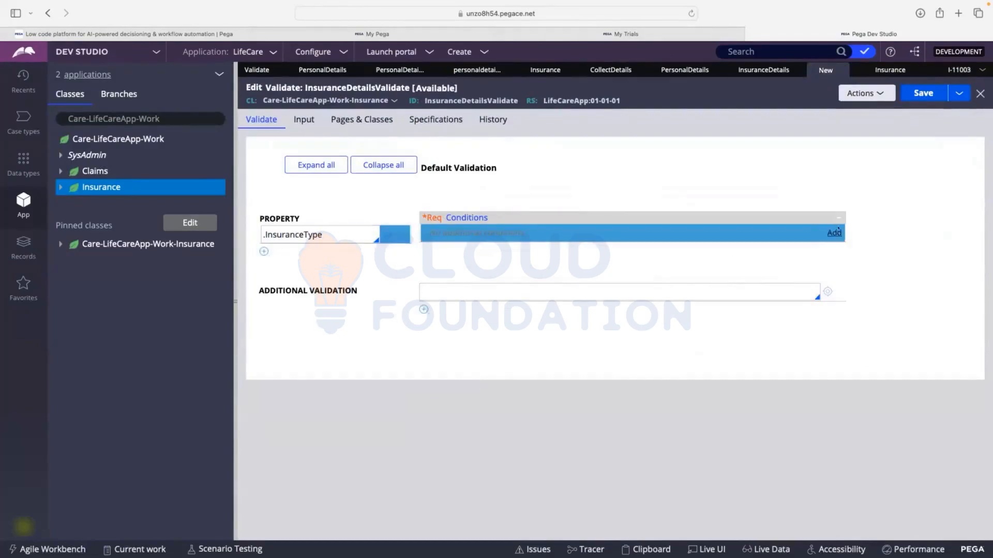
Add a validation condition for .InsuranceType using the [expression evaluates to true] function with the expression .InsuranceType==""
left_click(835, 232)
left_click(455, 263)
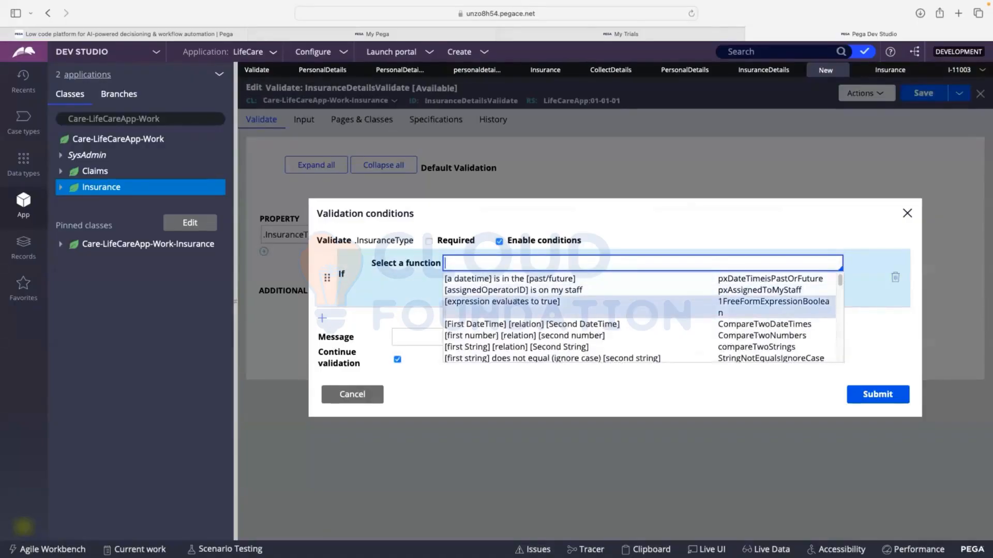
left_click(515, 302)
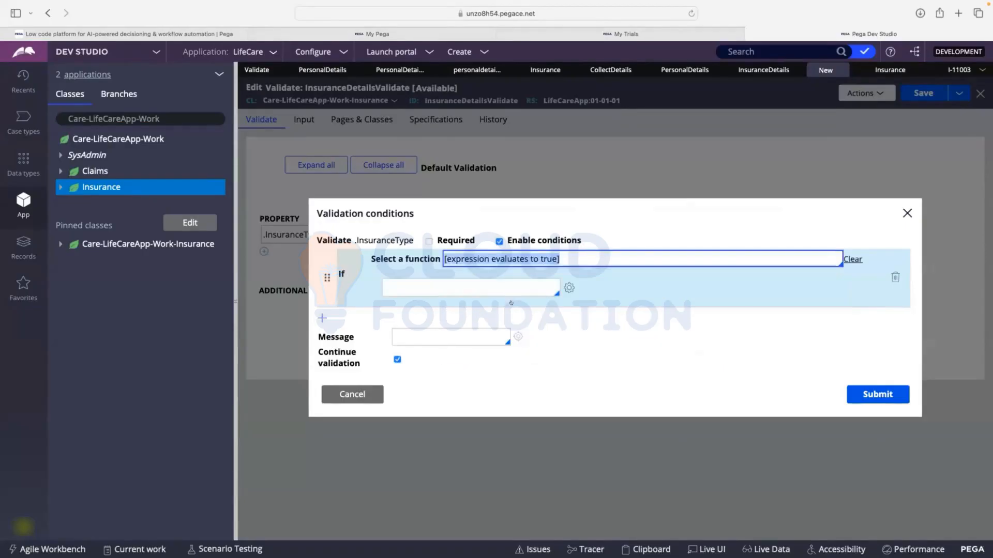
left_click(489, 286)
type(".")
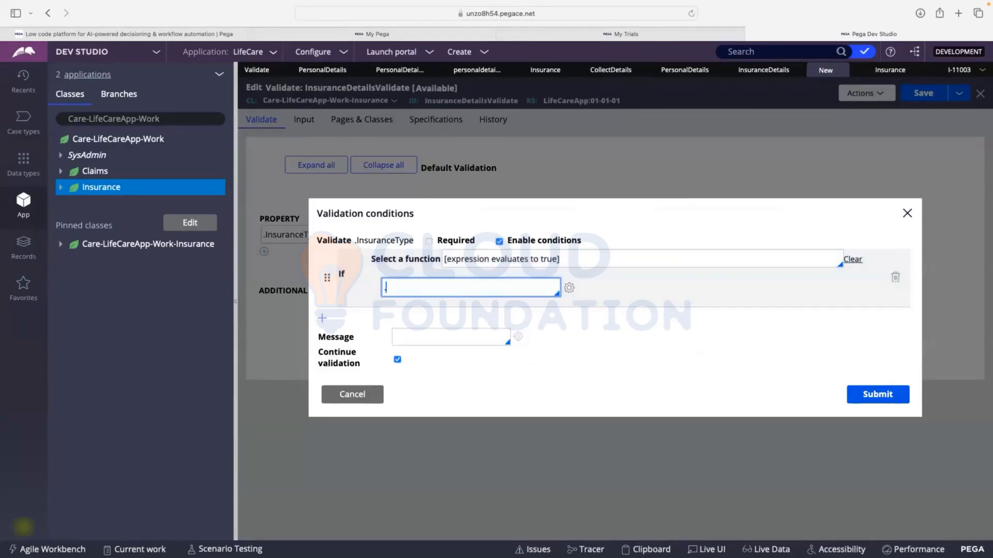
type("insu")
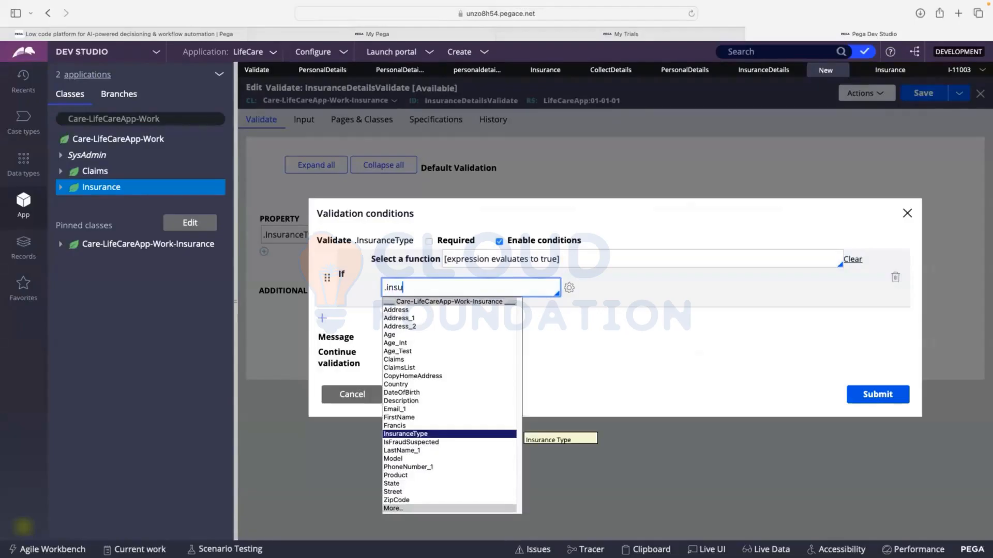
key("Return")
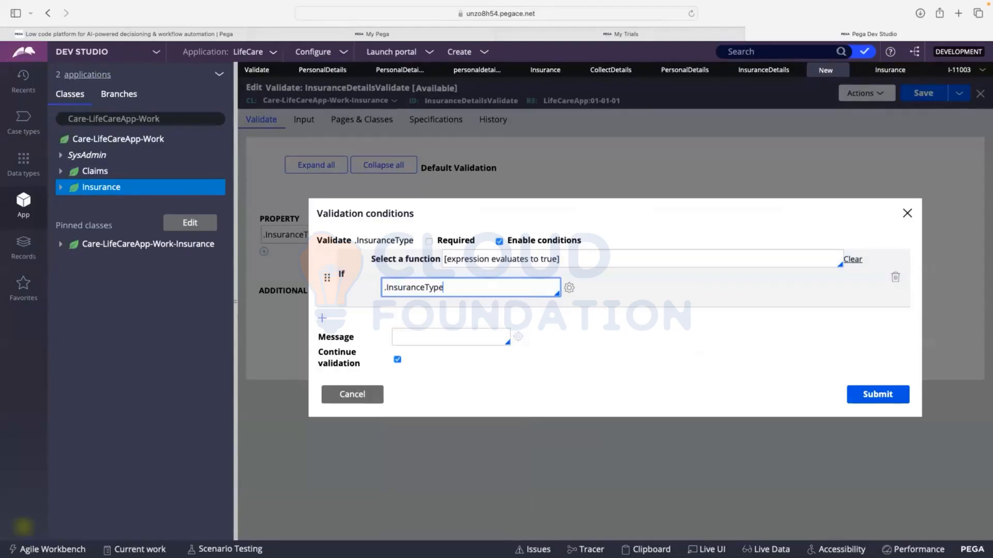
type("!")
type("=")
key("BackSpace")
key("BackSpace")
type("==\"\"")
Set the condition's message to "Insurance Type cannot be blank", then submit it and save the validate rule
left_click(452, 334)
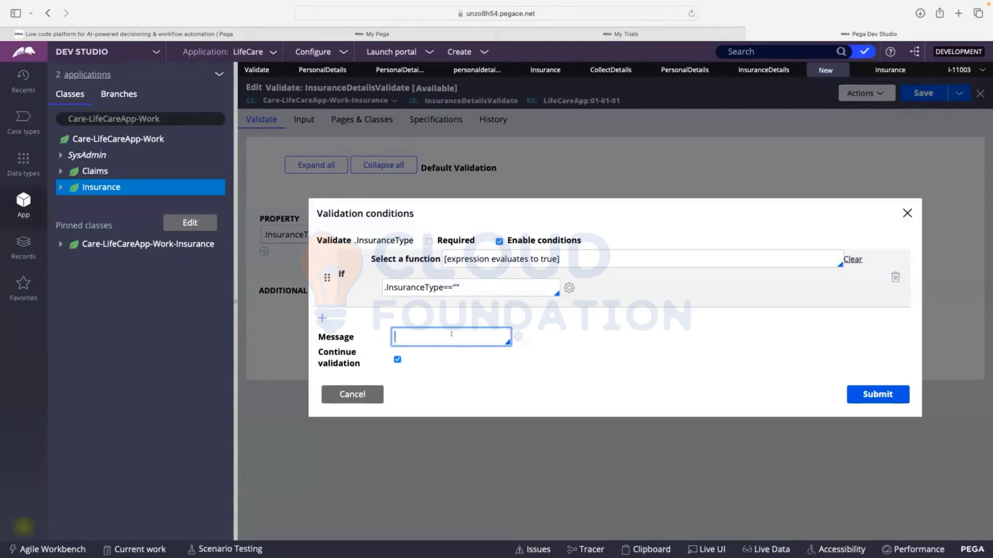
type("Insurance ")
type("Type")
type(" cannot be b")
type("lank")
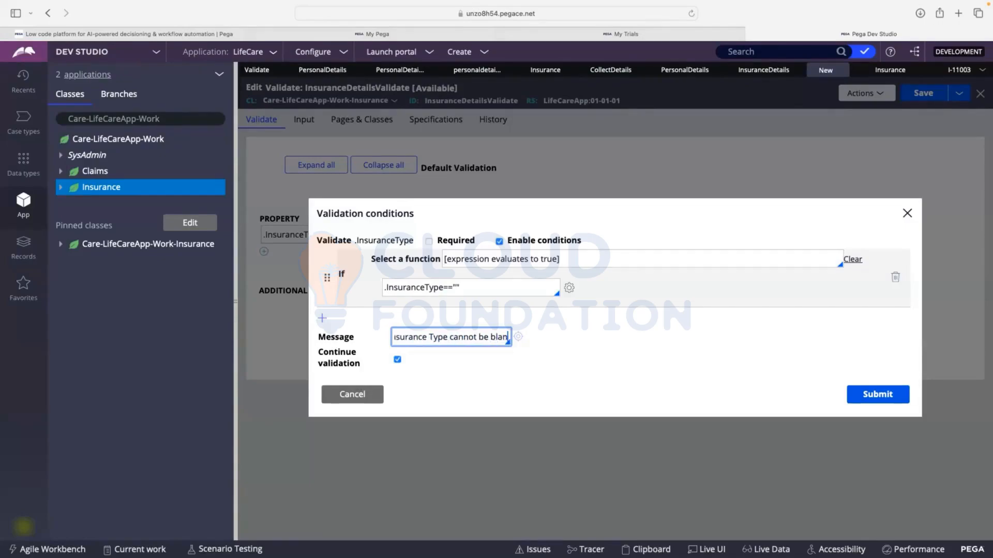
left_click(874, 400)
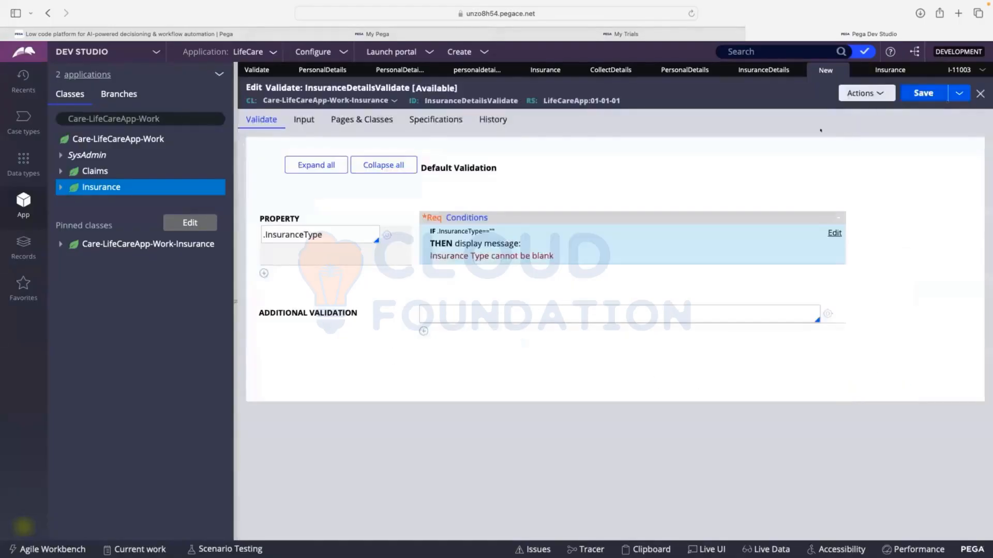
left_click(924, 93)
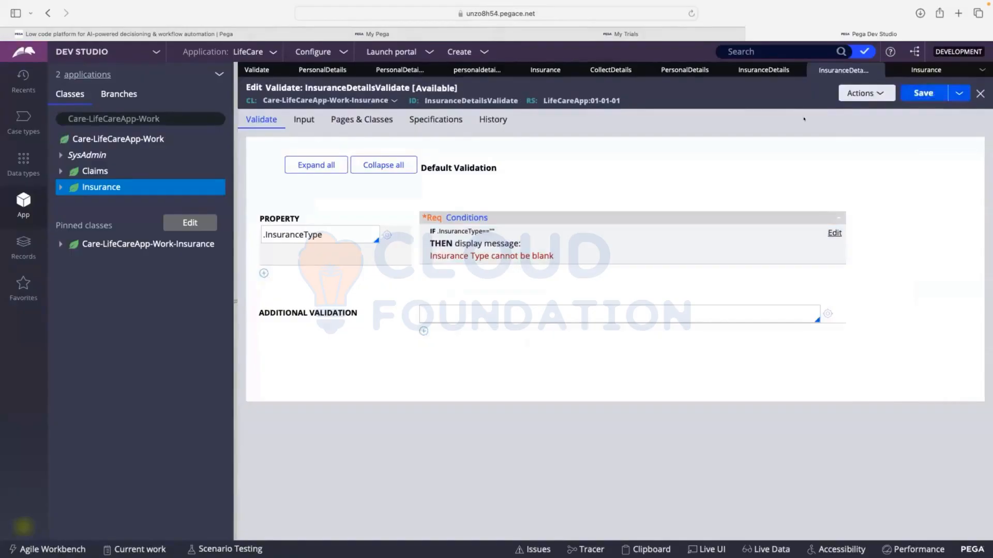
Save the Insurance Details flow action with InsuranceDetailsValidate as its validate rule
left_click(757, 71)
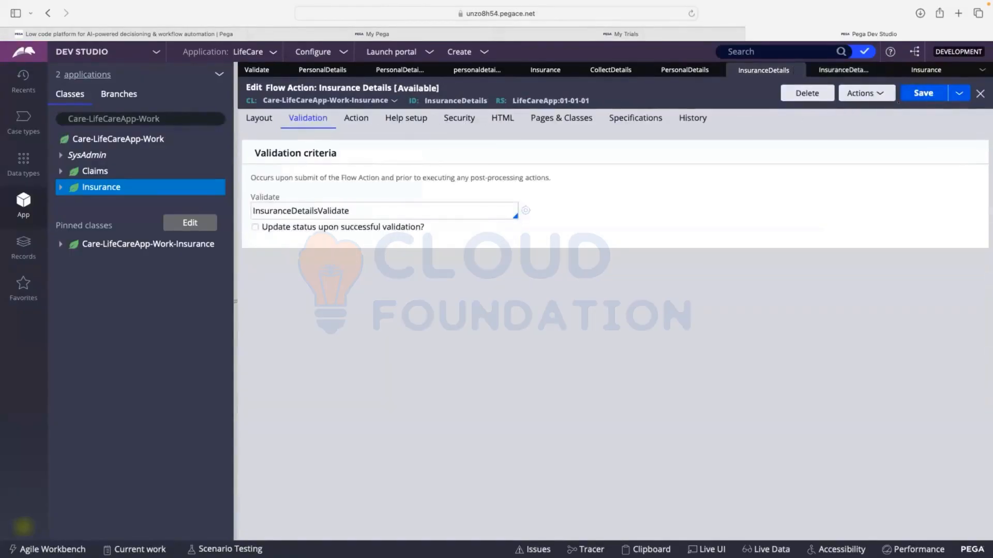
left_click(917, 94)
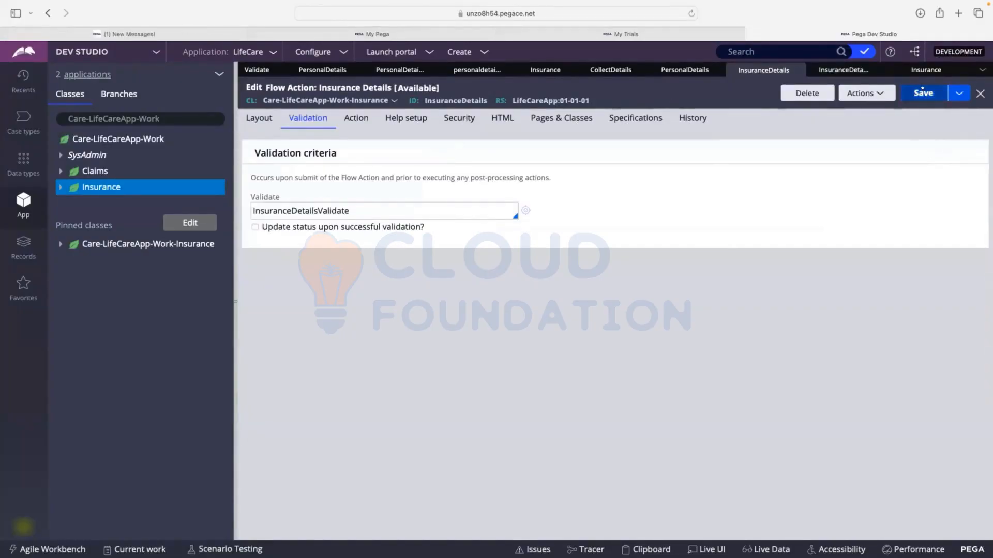
Refresh the open Insurance case and submit its Insurance Details form with no Insurance Type selected to test the validation
left_click(949, 71)
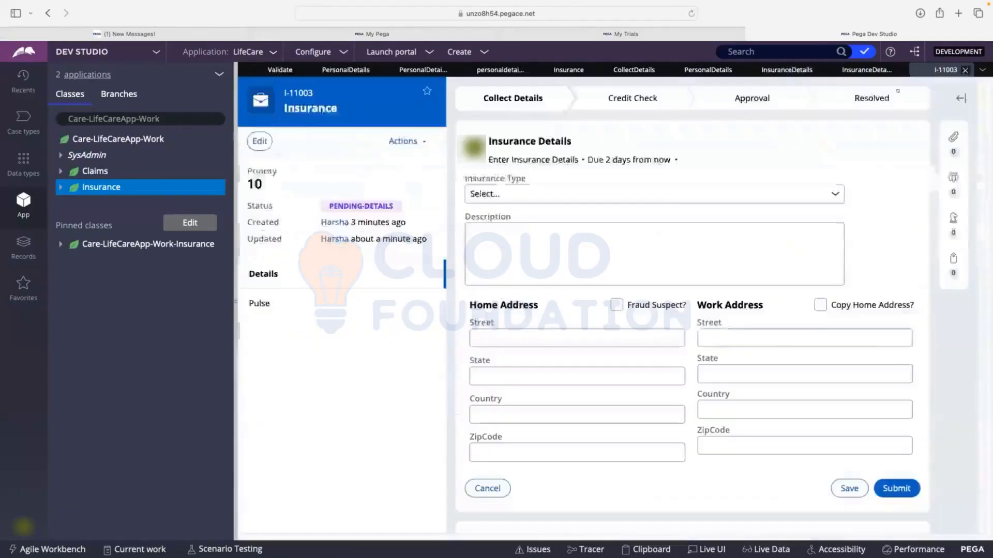
left_click(403, 141)
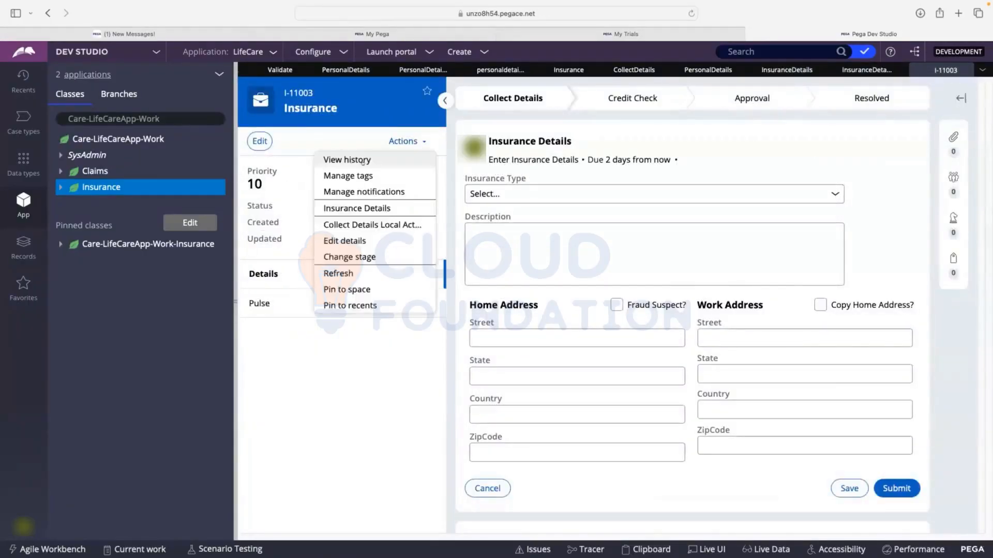
left_click(351, 274)
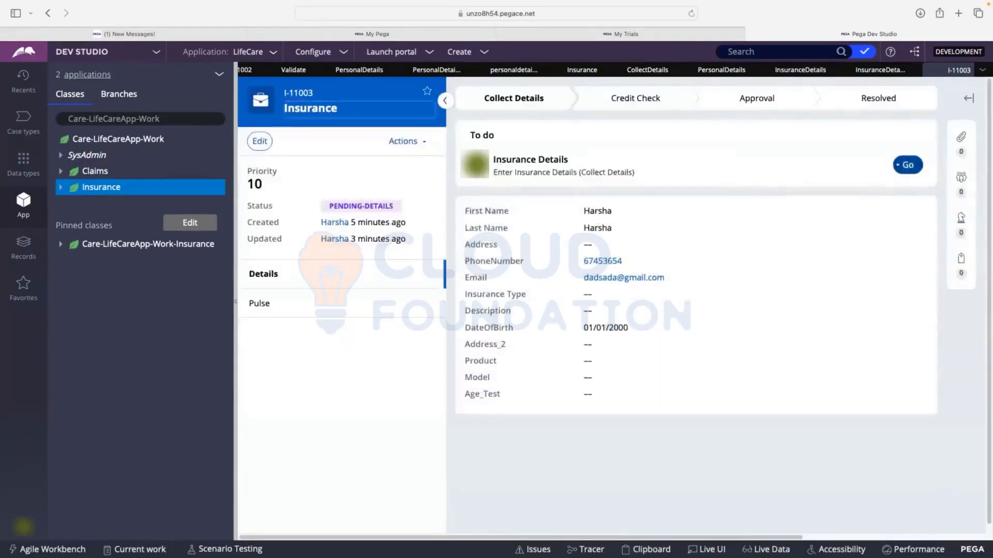
left_click(897, 168)
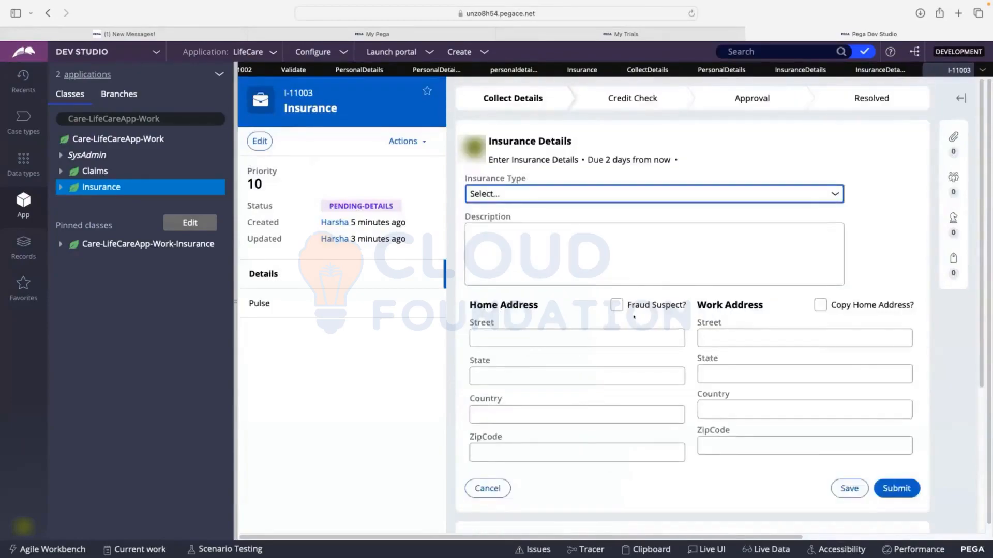
scroll(635, 317, "down", 1)
left_click(892, 462)
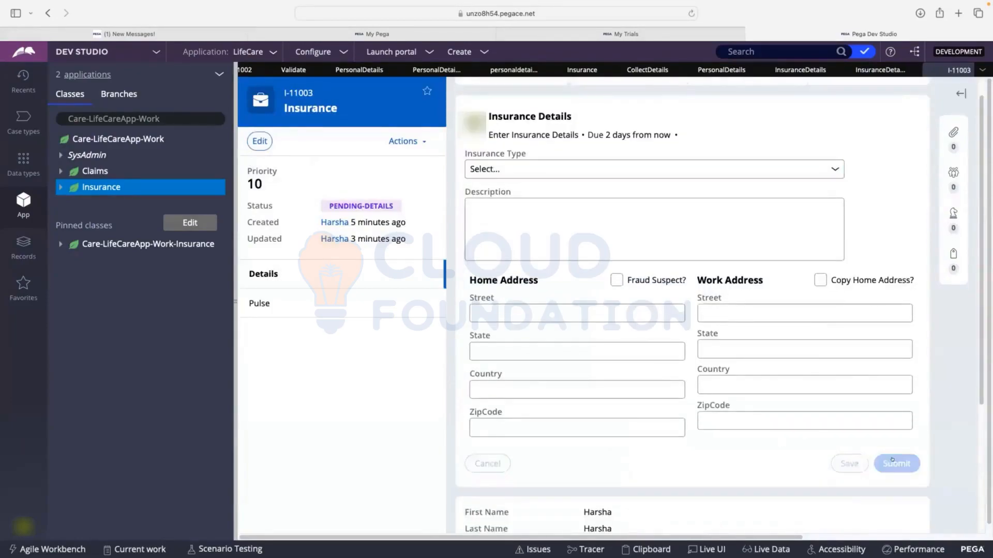
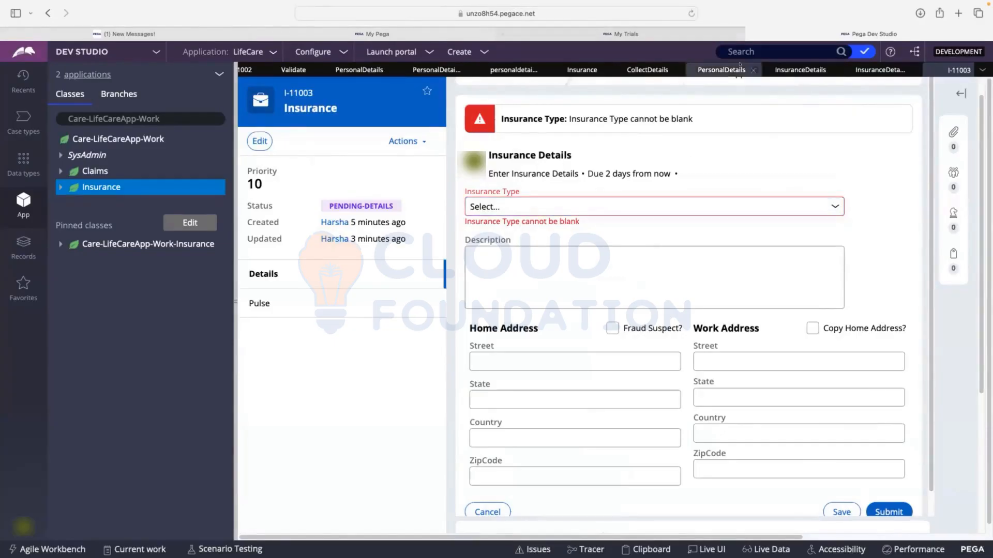
Close the PersonalDetails validate rule, then clear the Validate setting on the Personal Details flow action and save it
left_click(791, 71)
left_click(709, 66)
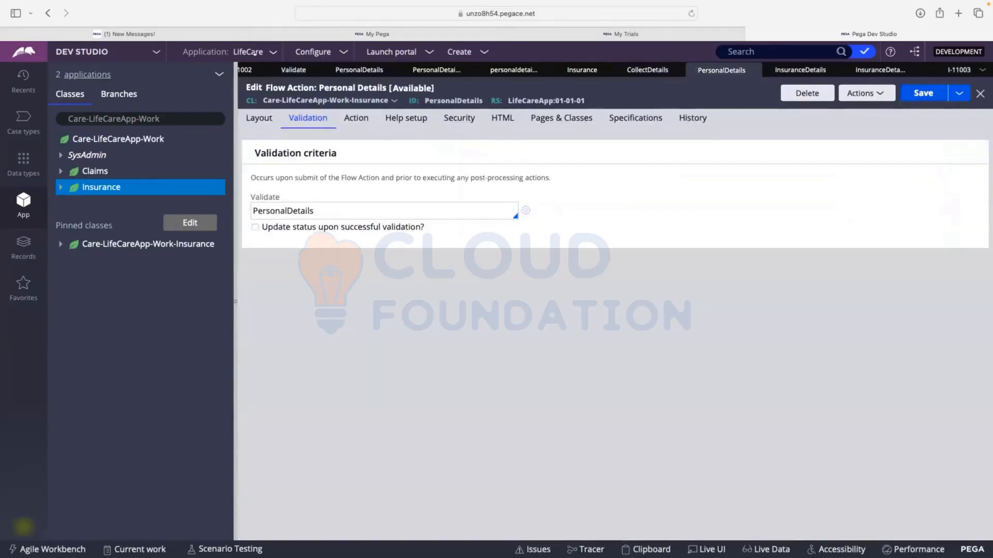
left_click(362, 70)
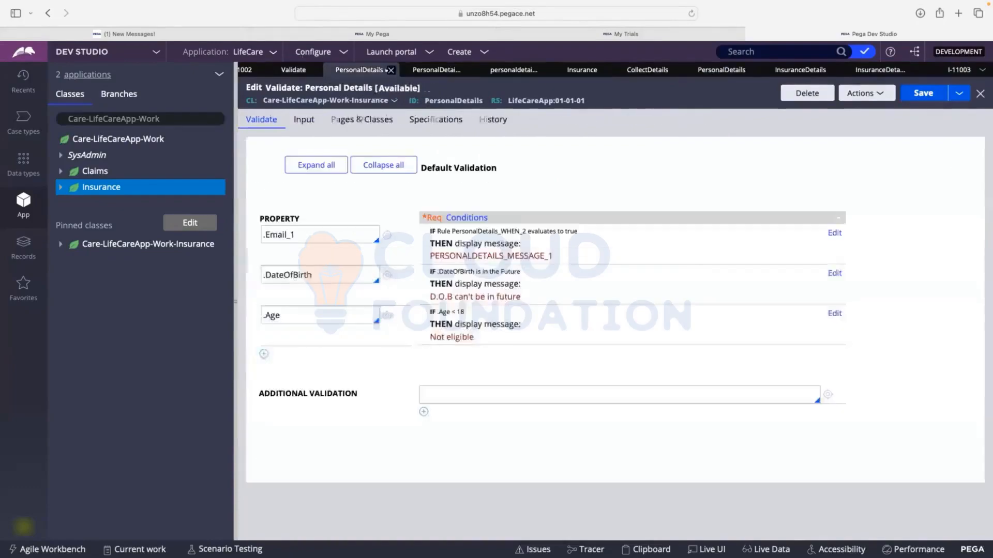
left_click(391, 70)
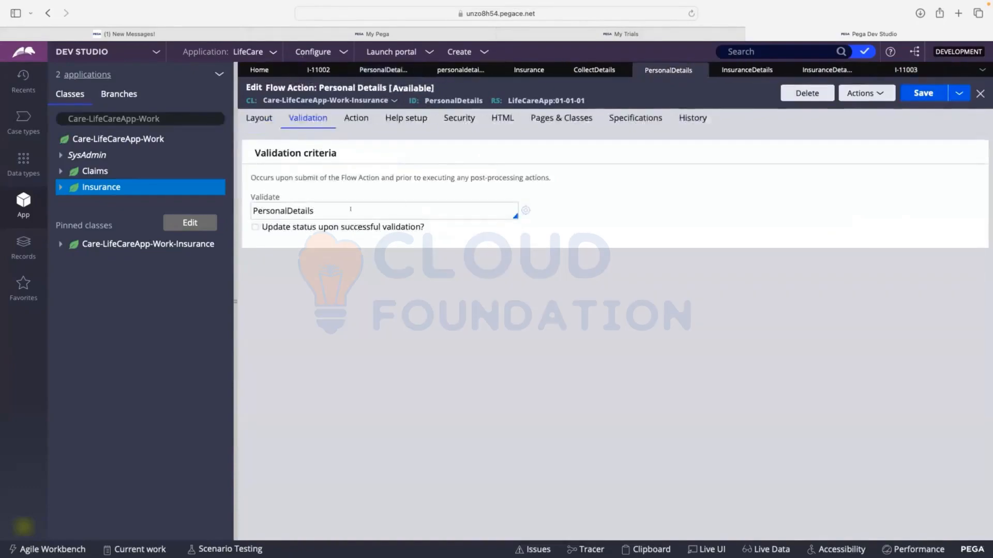
double_click(335, 203)
key("BackSpace")
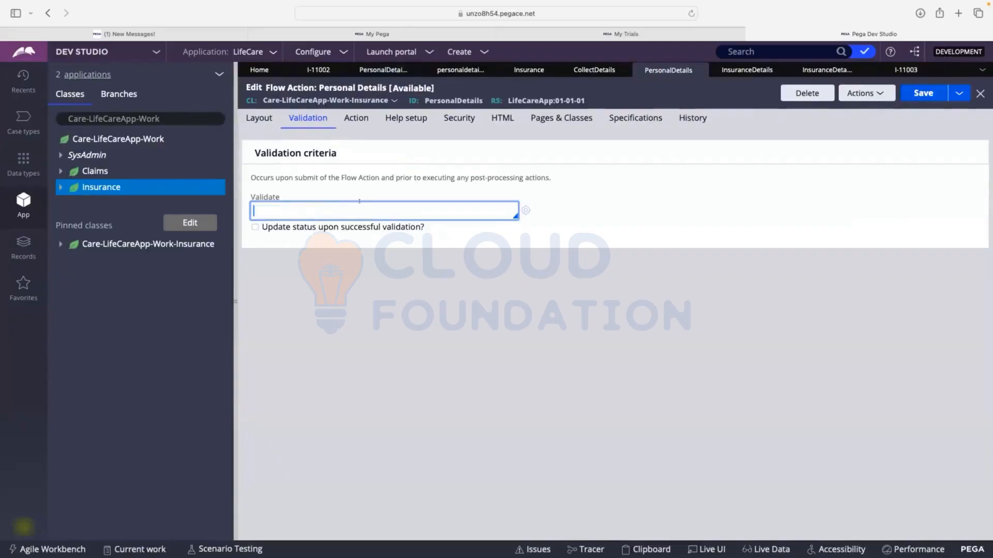
left_click(915, 94)
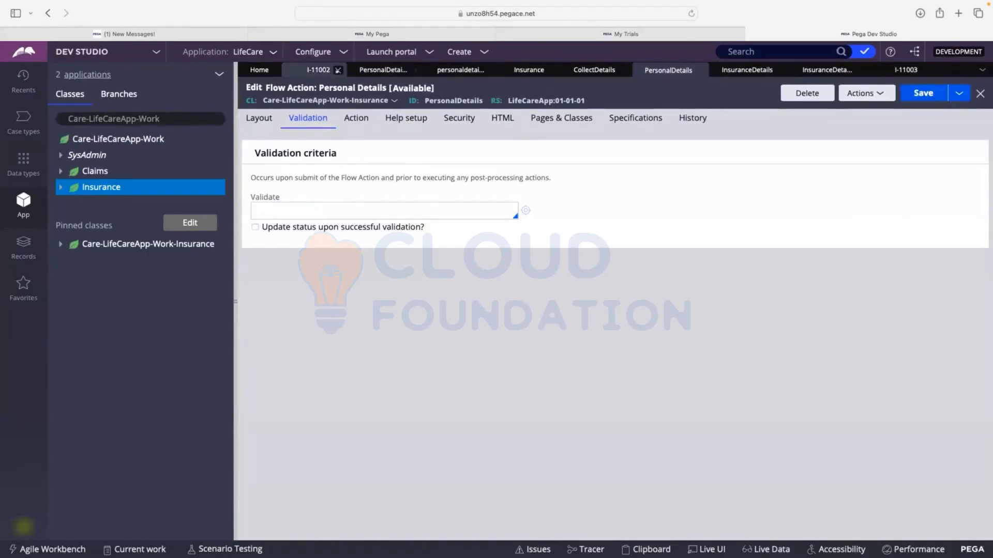
Close both open Insurance cases and the leftover Personal Details condition and error message rules
left_click(338, 70)
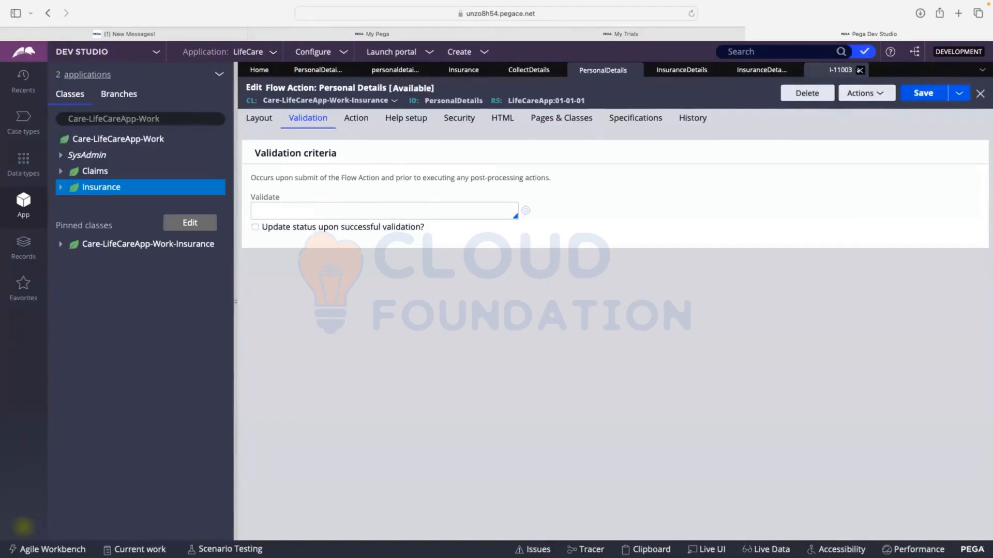
left_click(860, 70)
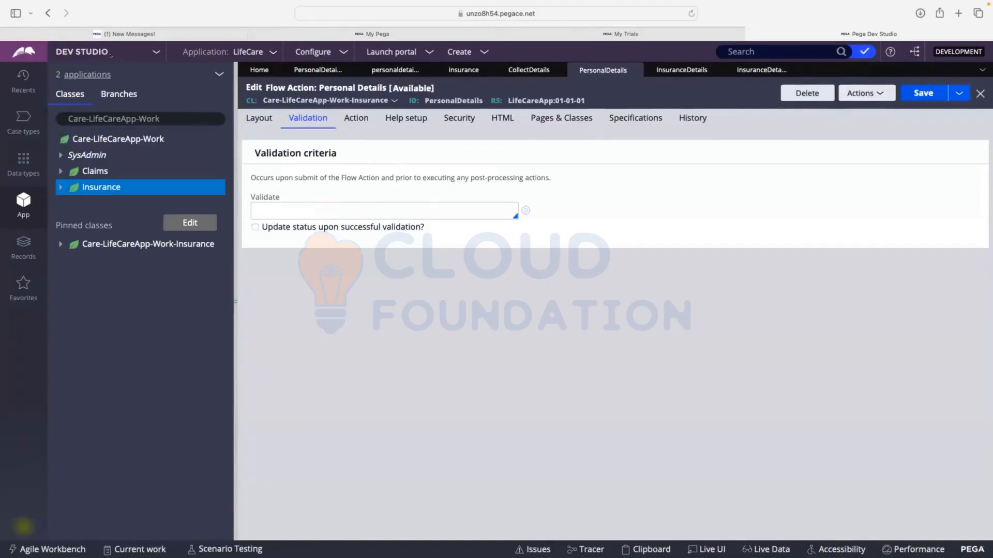
left_click(89, 51)
left_click(395, 70)
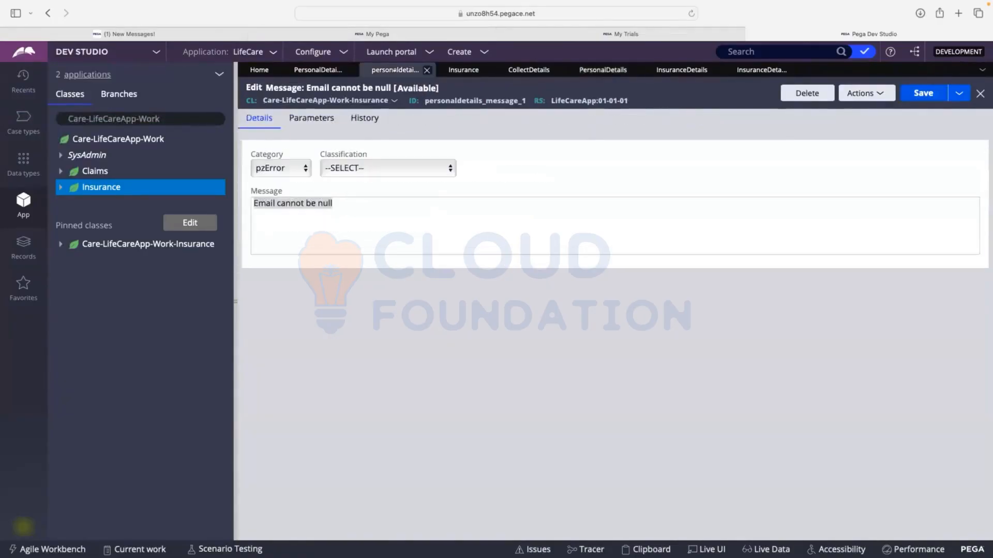
left_click(349, 70)
left_click(350, 69)
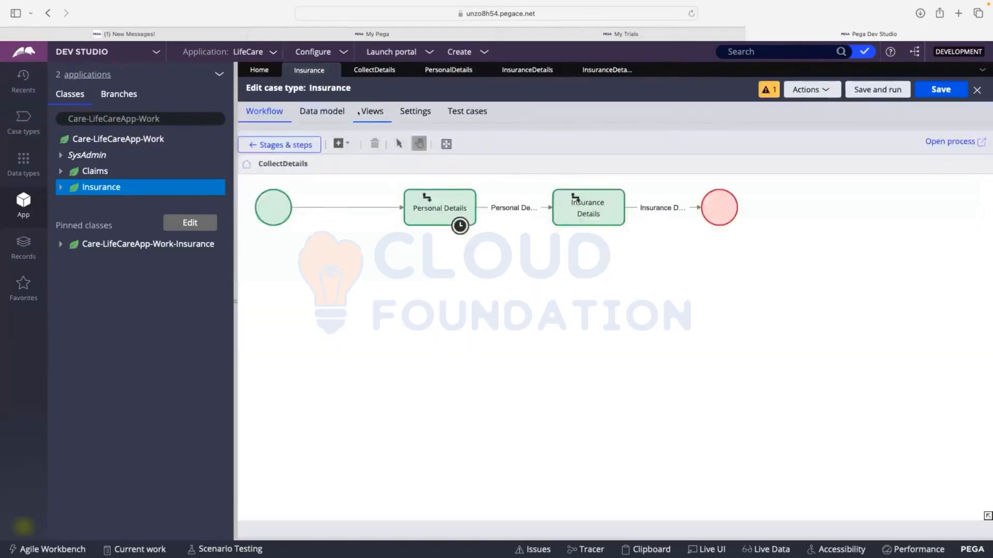
Open the Insurance case type's Personal Details view for editing and set the First Name field to Required
left_click(246, 147)
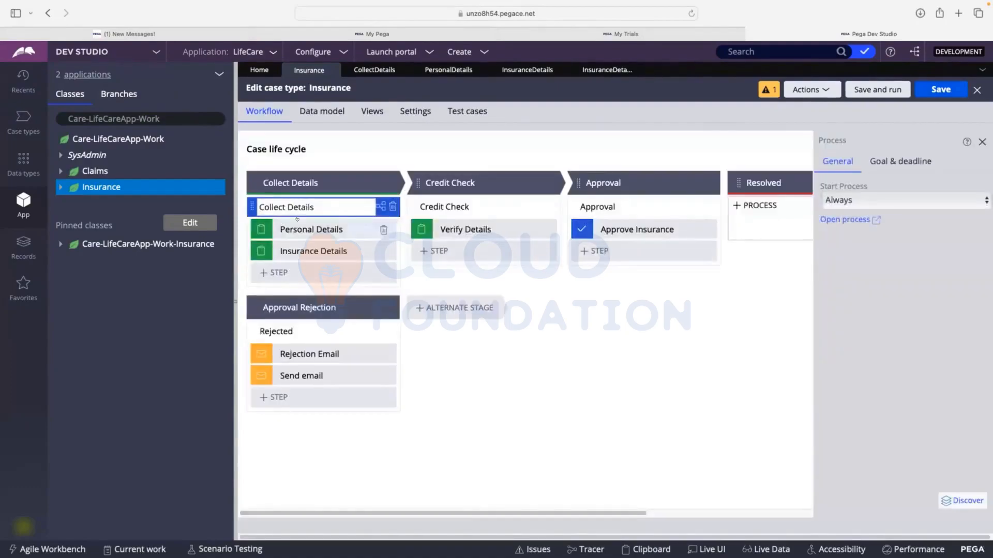
left_click(377, 111)
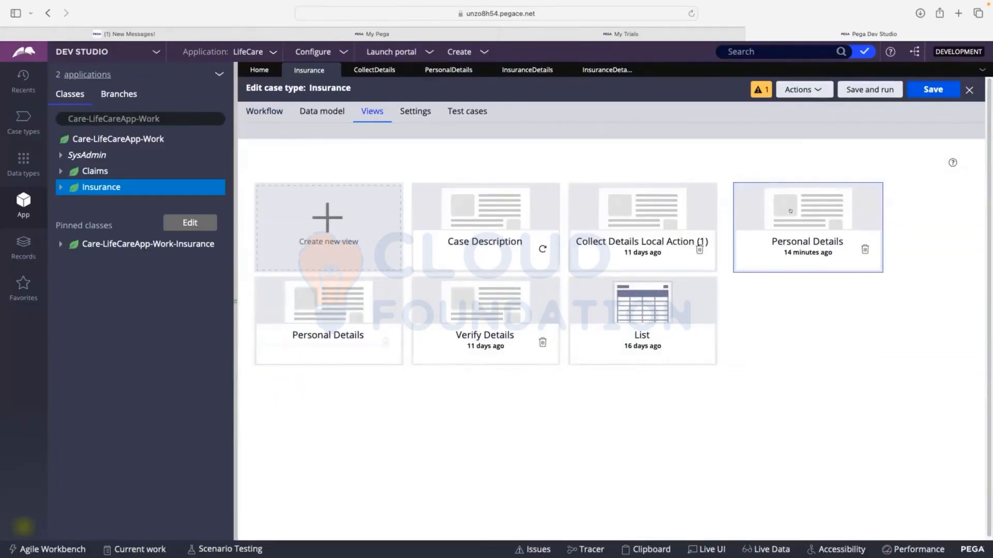
left_click(790, 211)
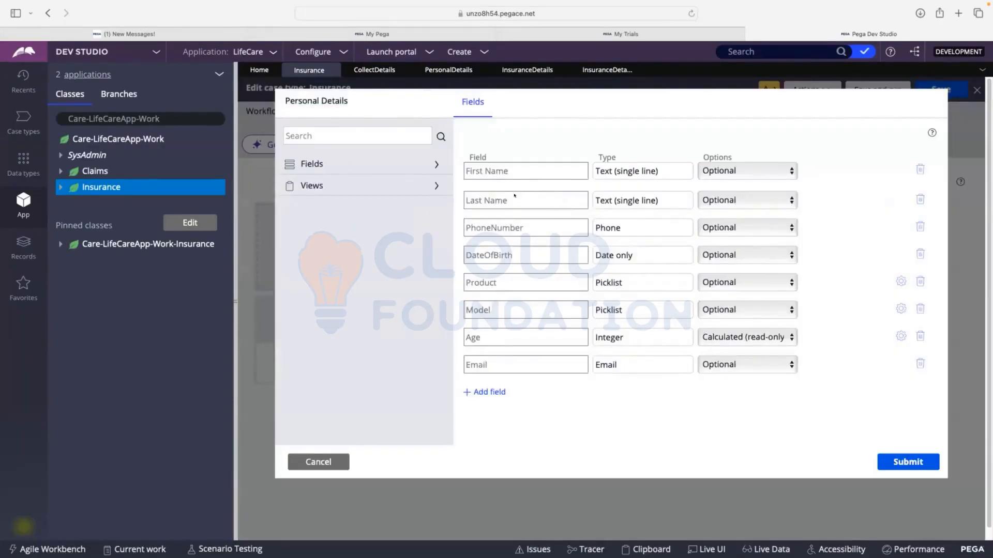
left_click(750, 176)
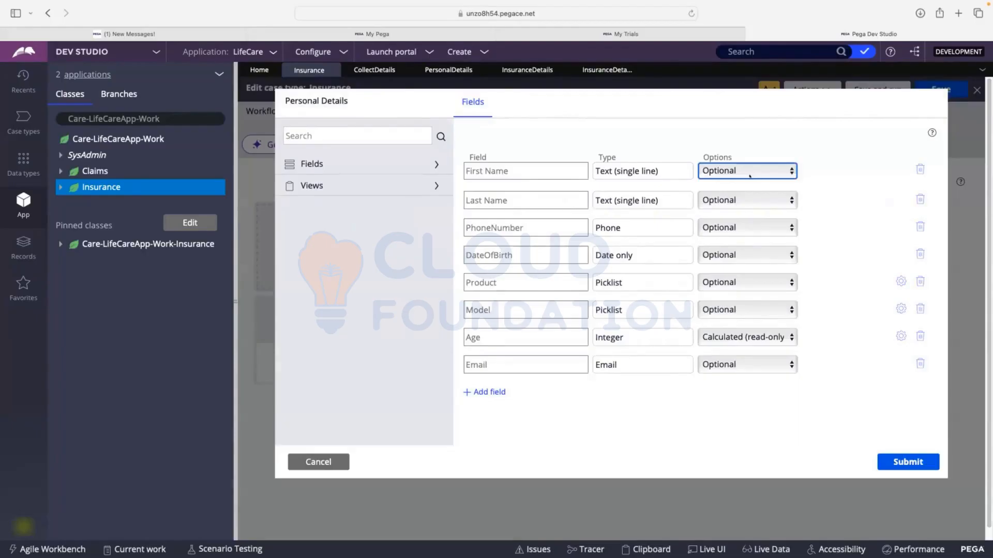
left_click(750, 176)
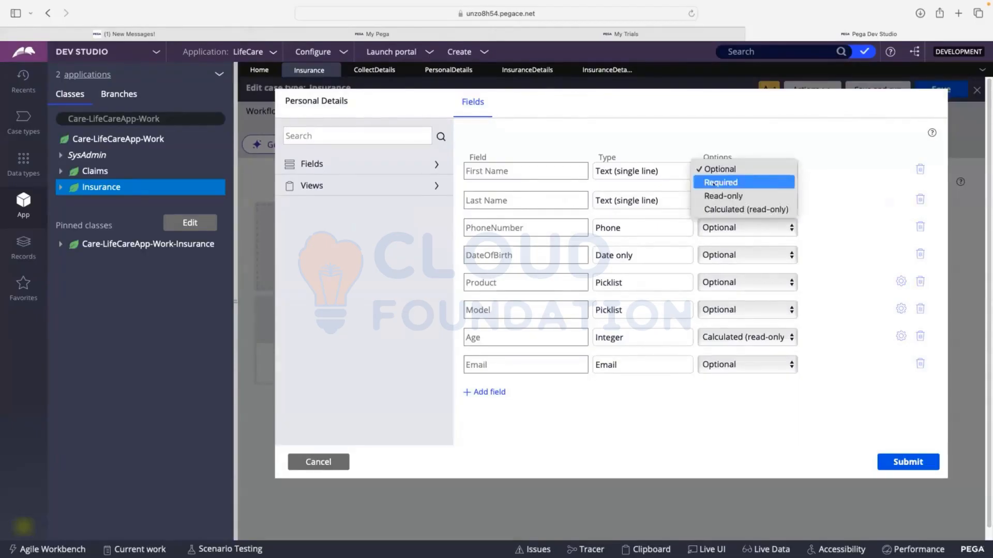
left_click(707, 183)
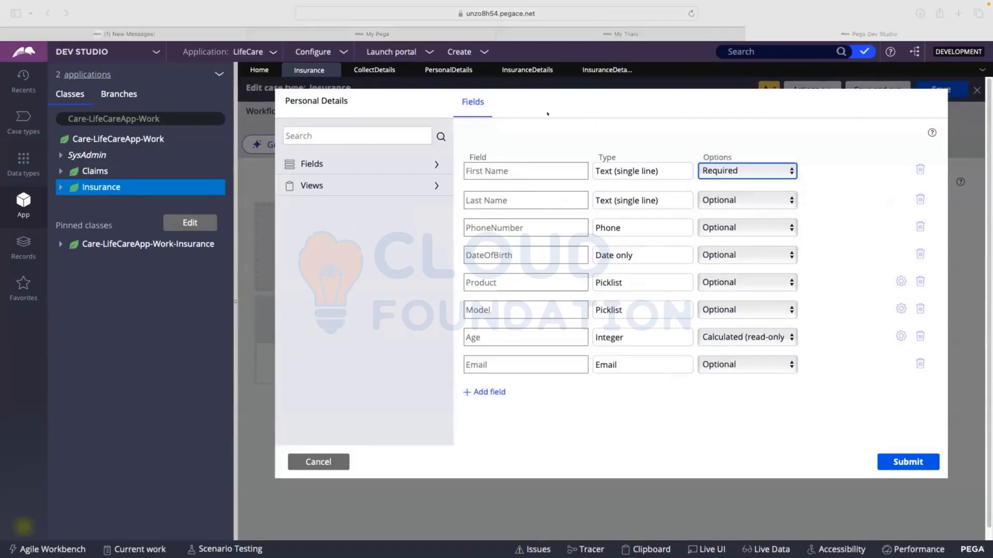
Switch to the CSA board in Figma, highlight "Required Condition" under Client-Side Validation, and return to the full-screen Dev Studio window
key("ctrl+Up")
key("ctrl+Up")
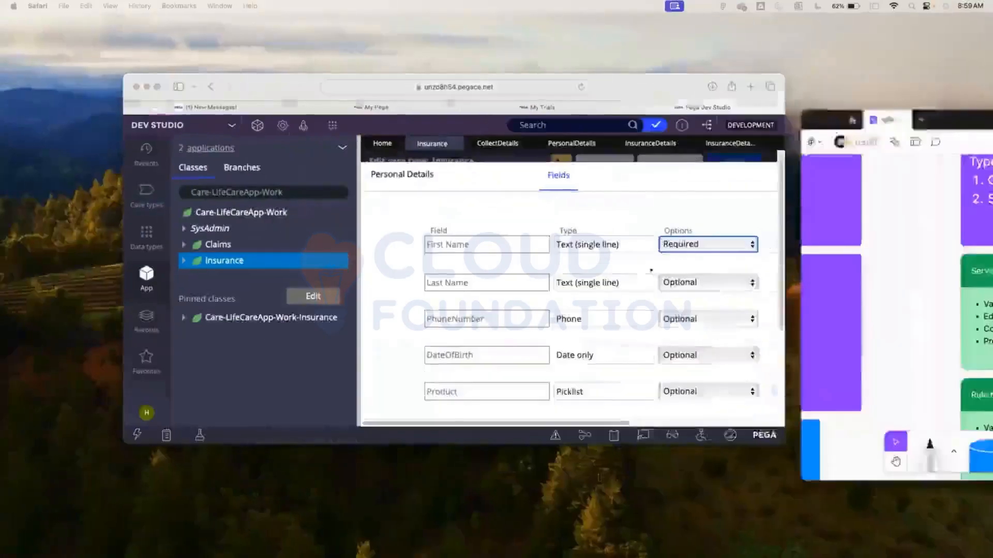
left_click_drag(972, 120, 279, 87)
left_click(716, 268)
left_click(716, 267)
left_click_drag(717, 268, 640, 271)
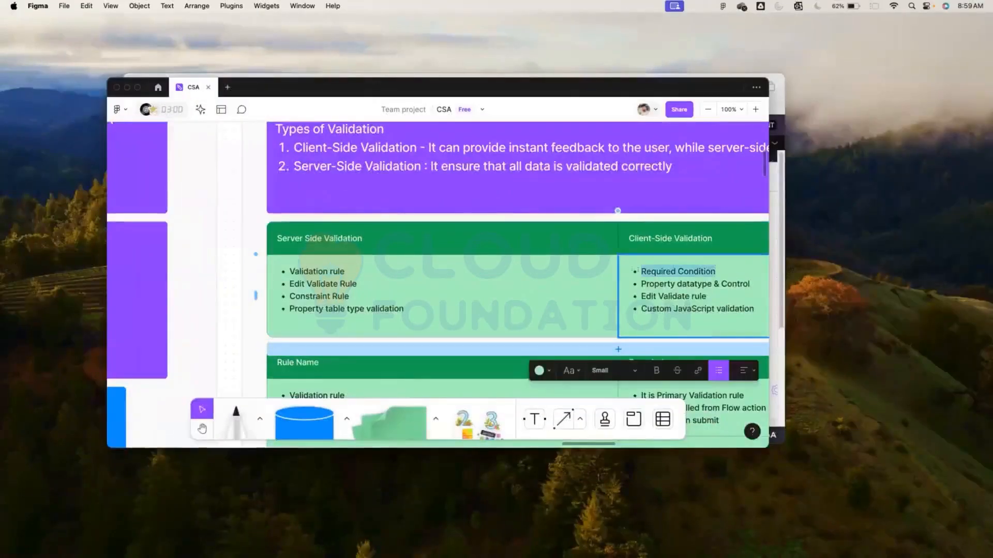
left_click_drag(305, 89, 992, 117)
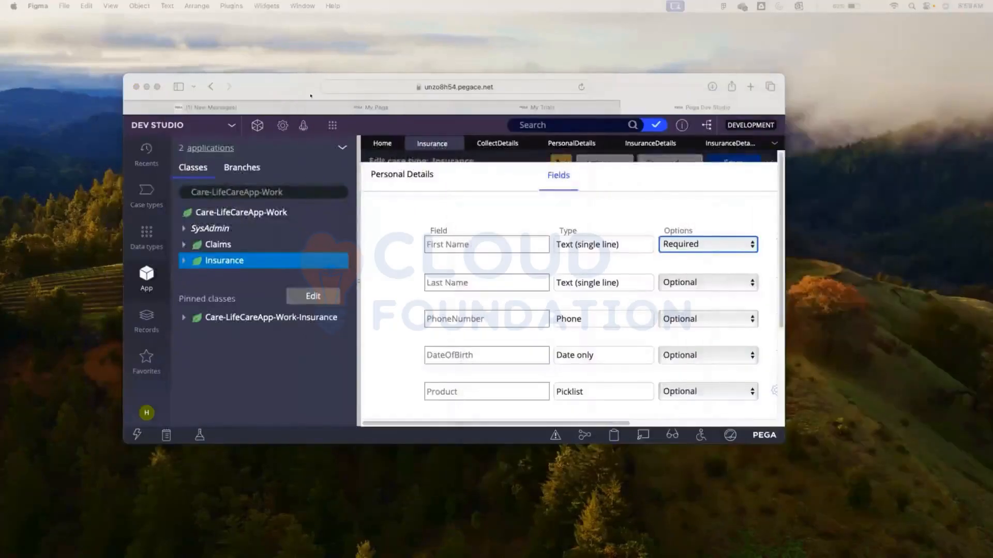
double_click(276, 87)
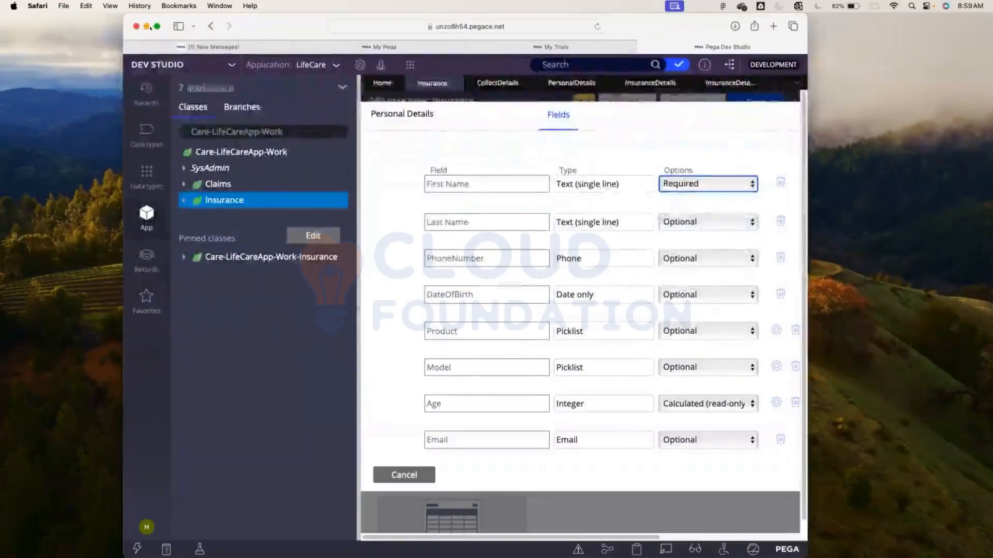
left_click(157, 26)
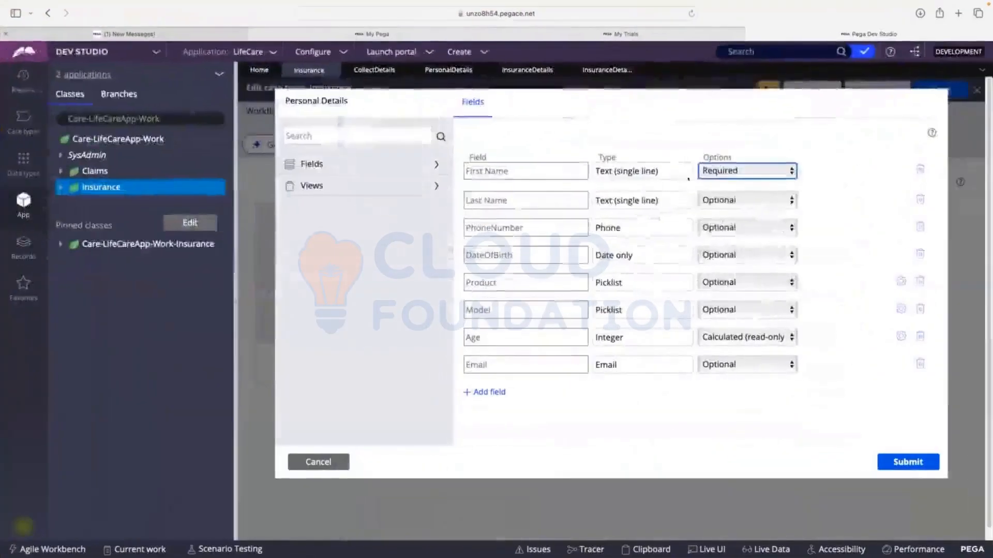
Set Last Name to Required in the Personal Details view, submit the view, and save the Insurance case type
left_click(719, 200)
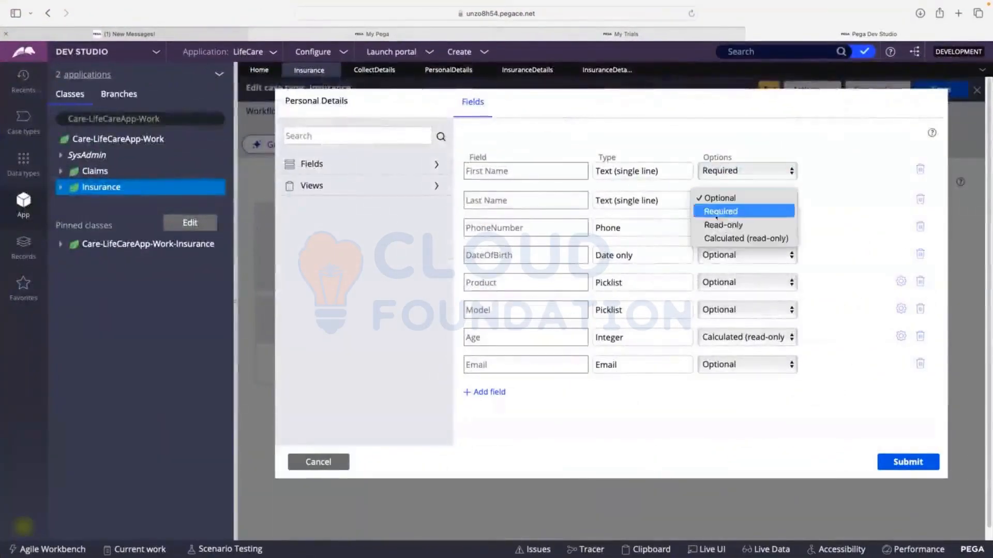
left_click(717, 212)
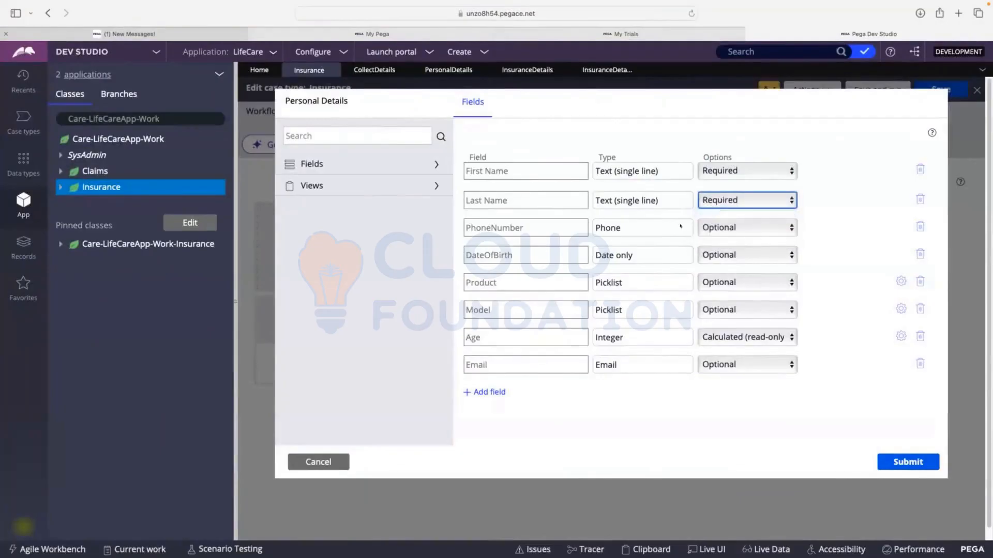
left_click(907, 454)
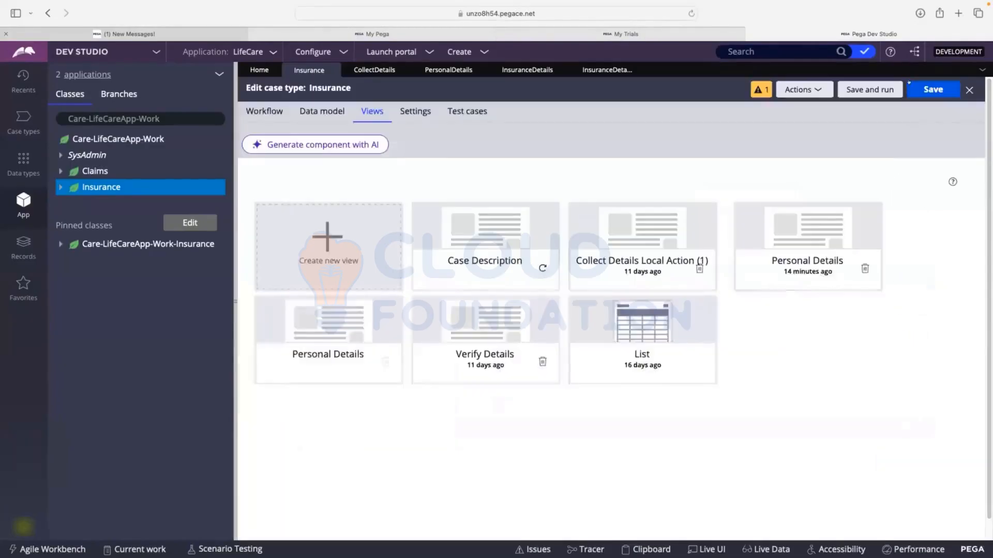
left_click(909, 83)
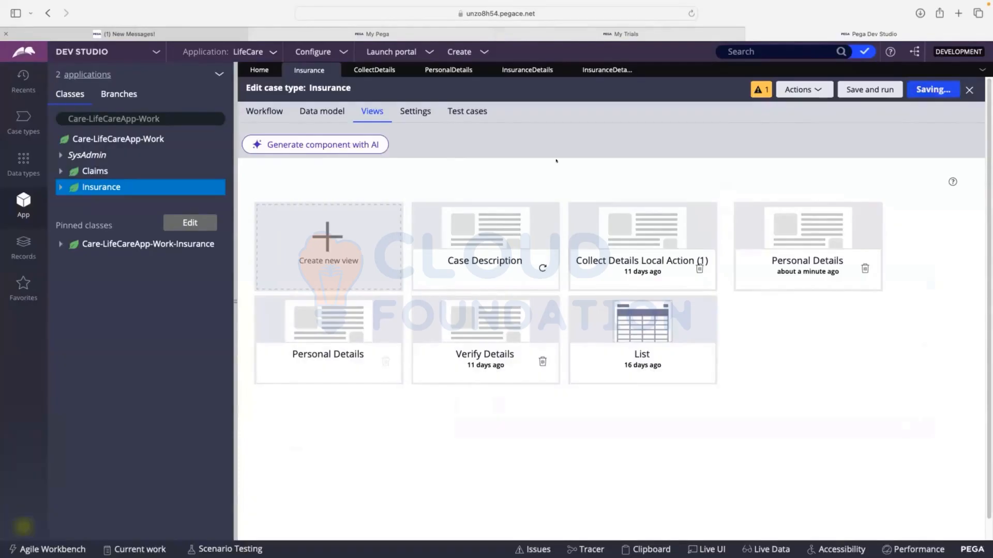
Create a new Insurance case to test the required fields
left_click(466, 50)
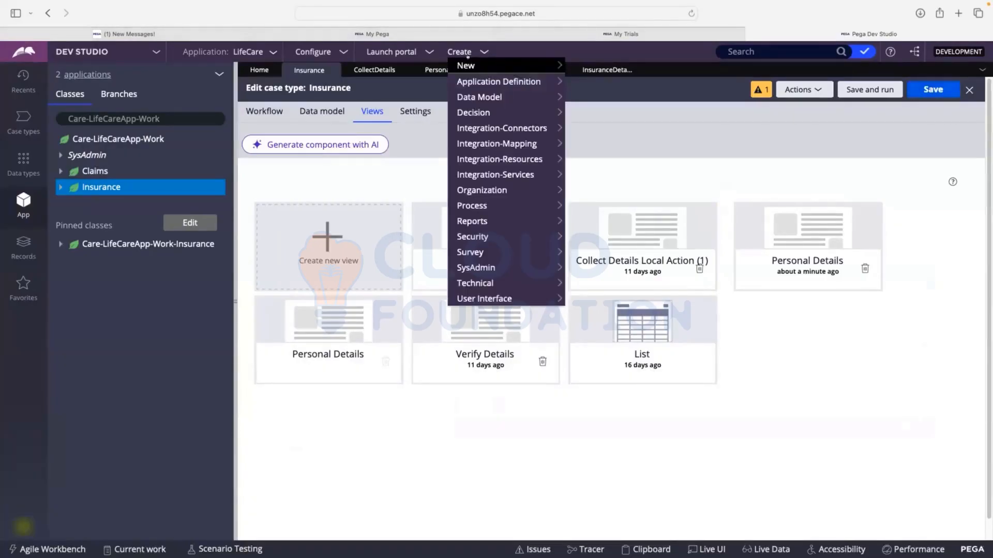
mouse_move(468, 58)
left_click(600, 64)
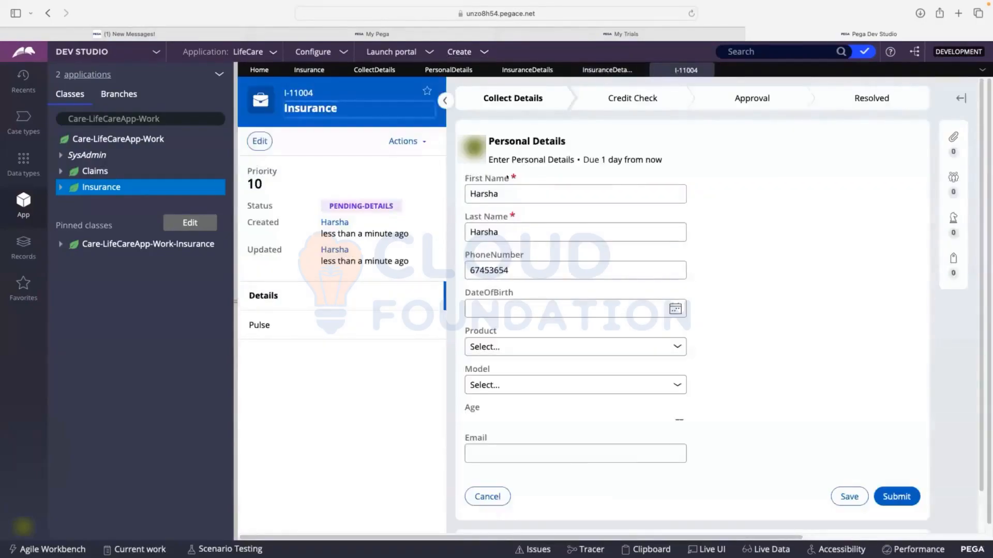
Clear the First Name and Last Name fields in the new case to test their required validation
left_click(513, 177)
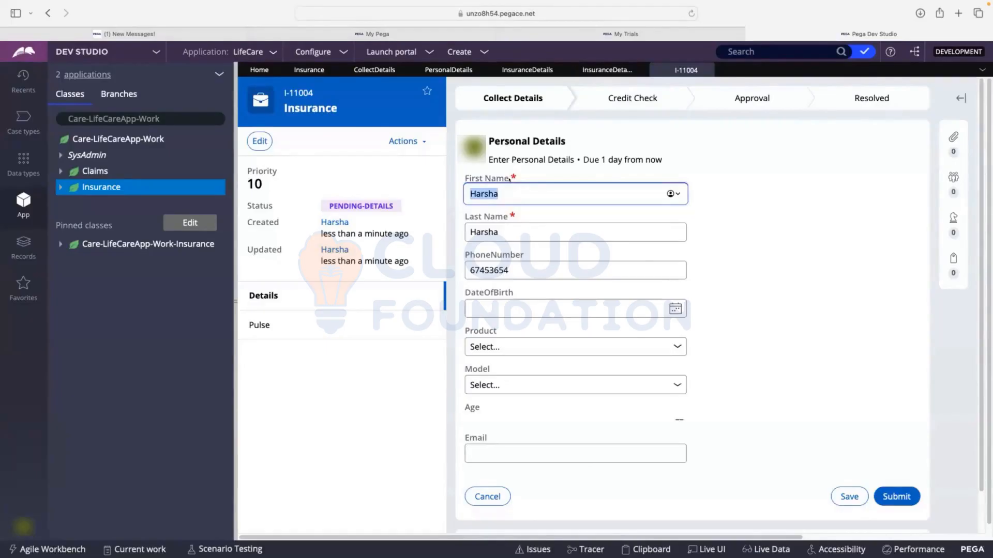
key("Tab")
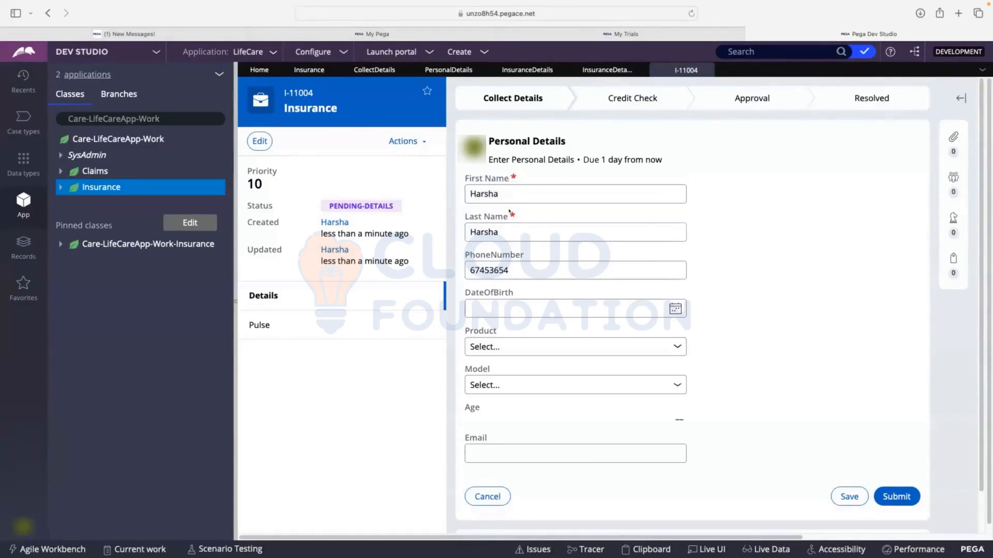
left_click_drag(515, 169, 500, 188)
double_click(500, 188)
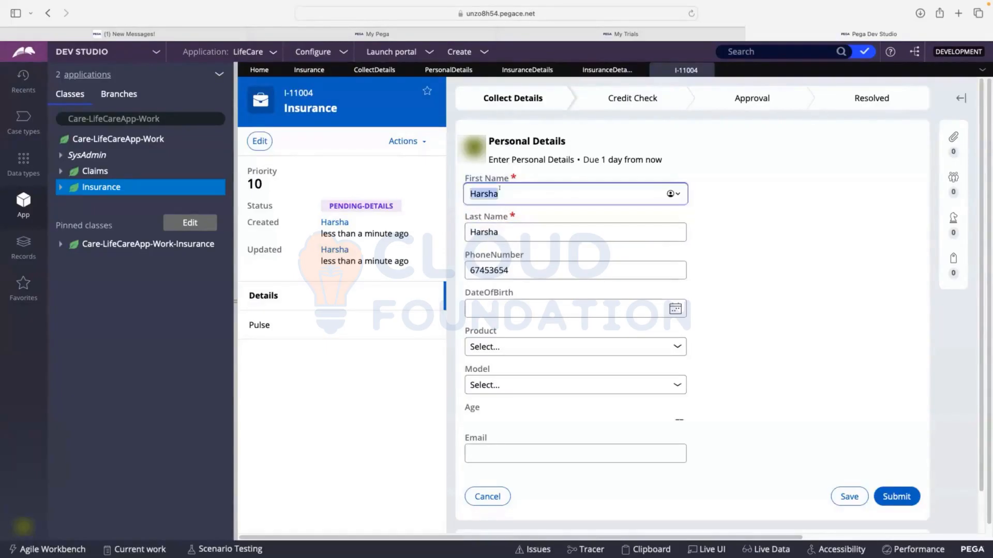
key("BackSpace")
key("Tab")
key("BackSpace")
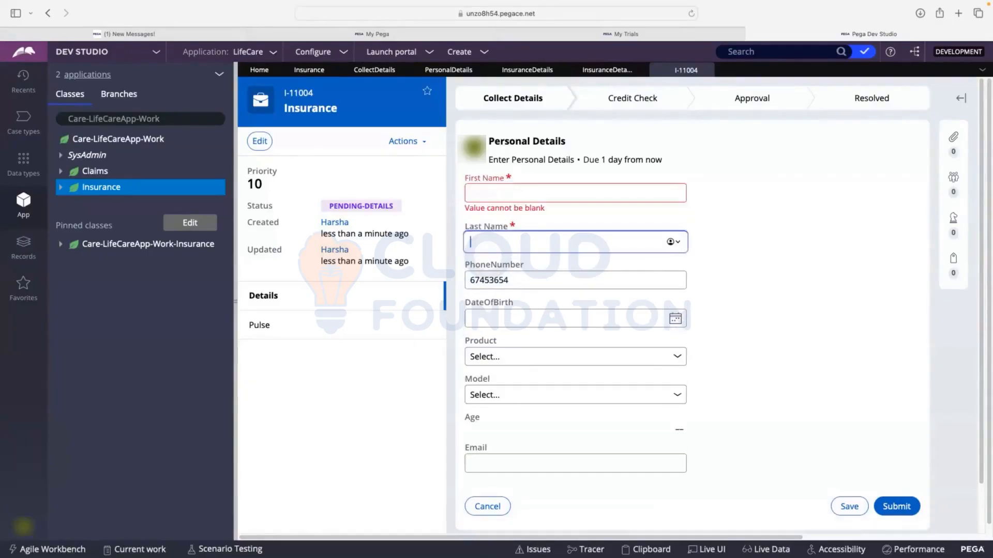
left_click(799, 244)
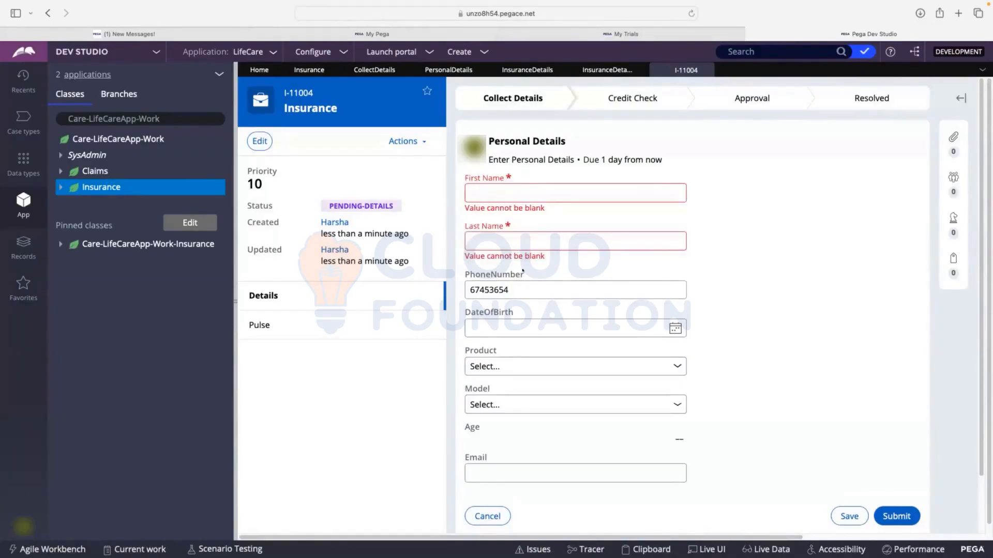
Enter "gdfgdfgdfgd" as First Name, then clear it again to retest the required-field check
left_click(549, 194)
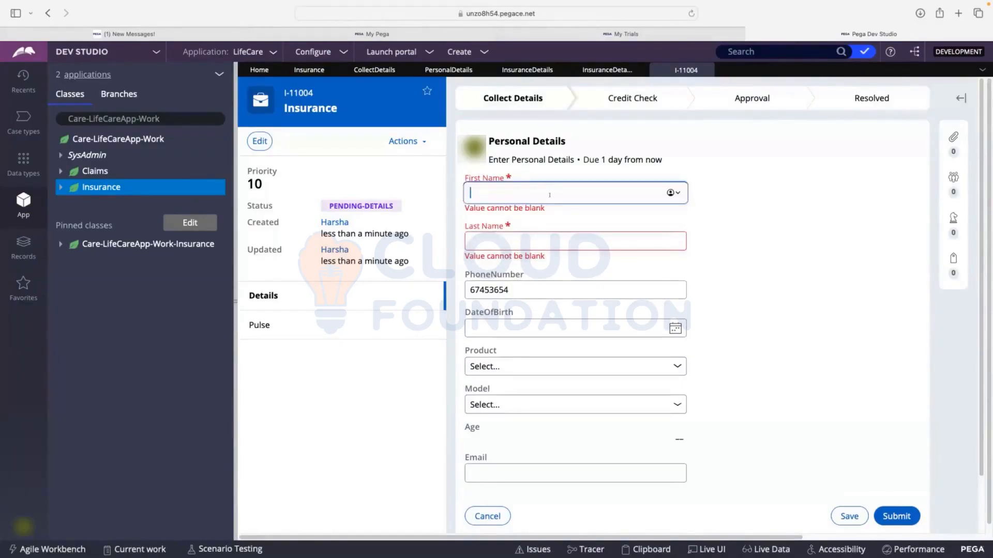
type("gdfgdfgdfgd")
left_click(814, 209)
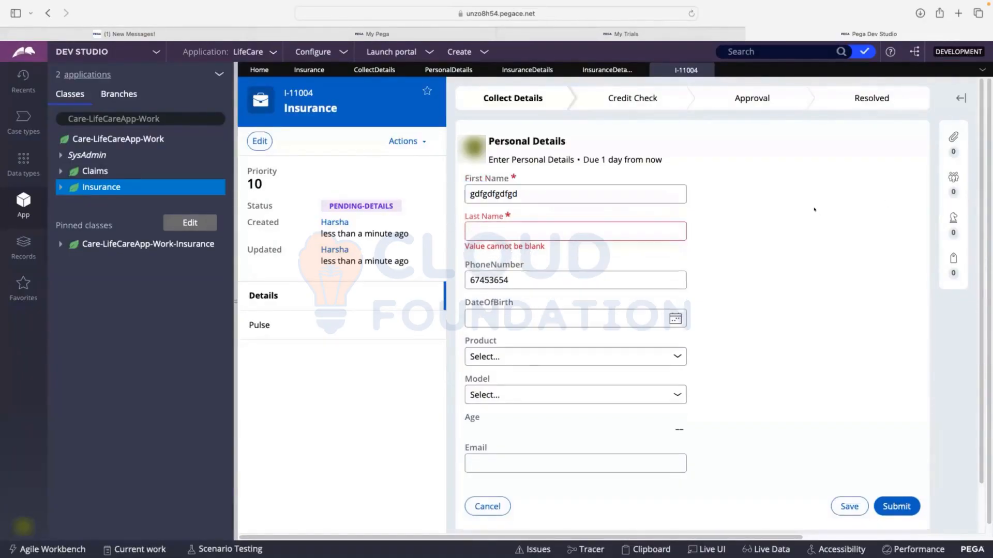
double_click(516, 187)
key("BackSpace")
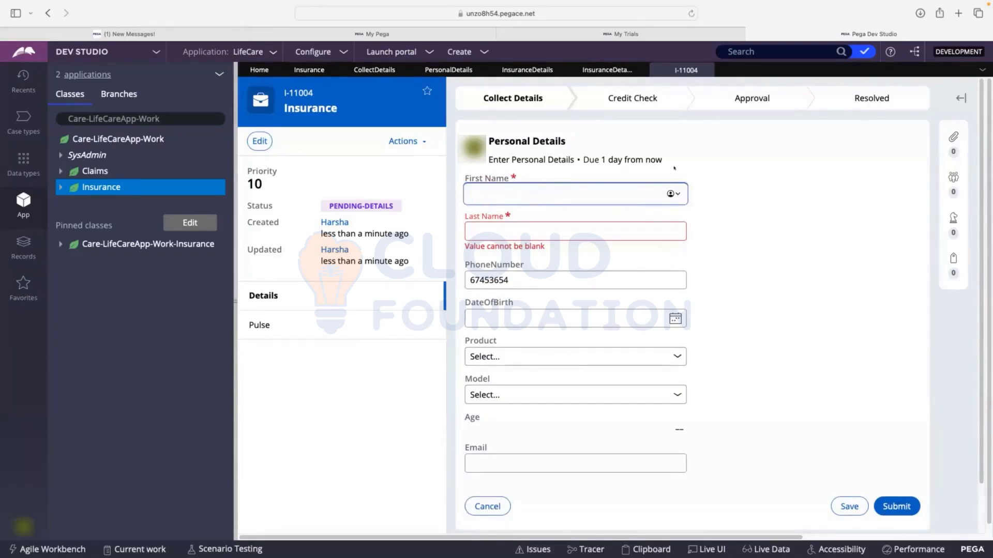
left_click(764, 164)
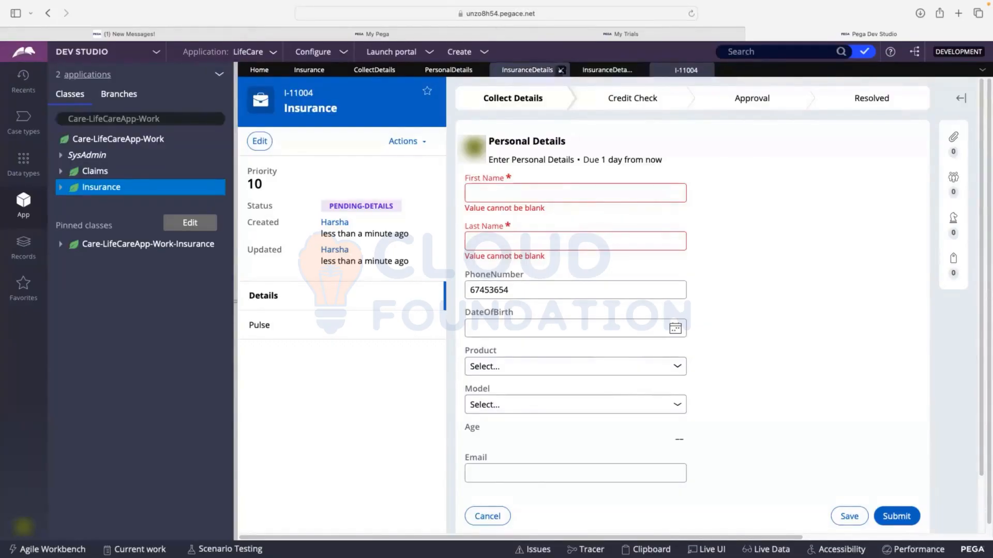
left_click(607, 70)
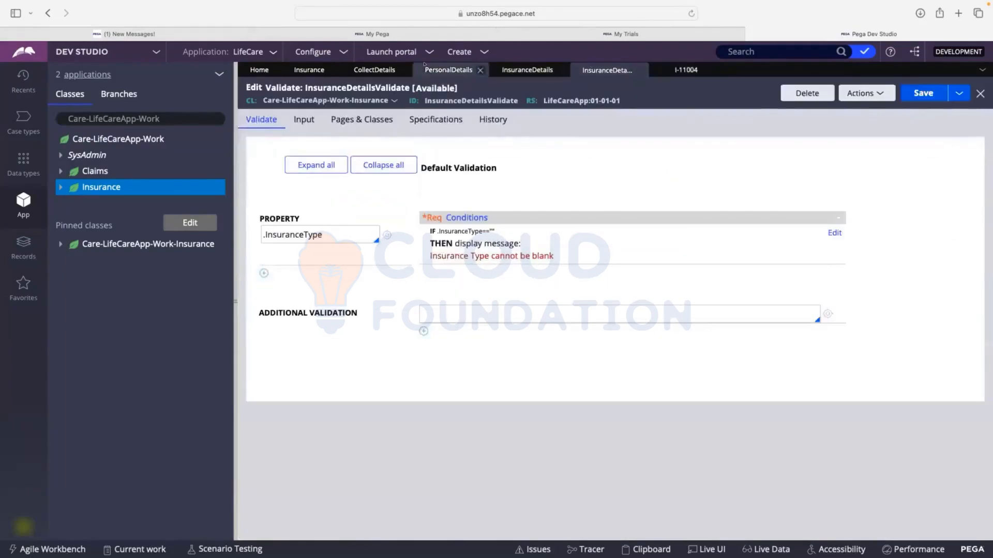
left_click(374, 69)
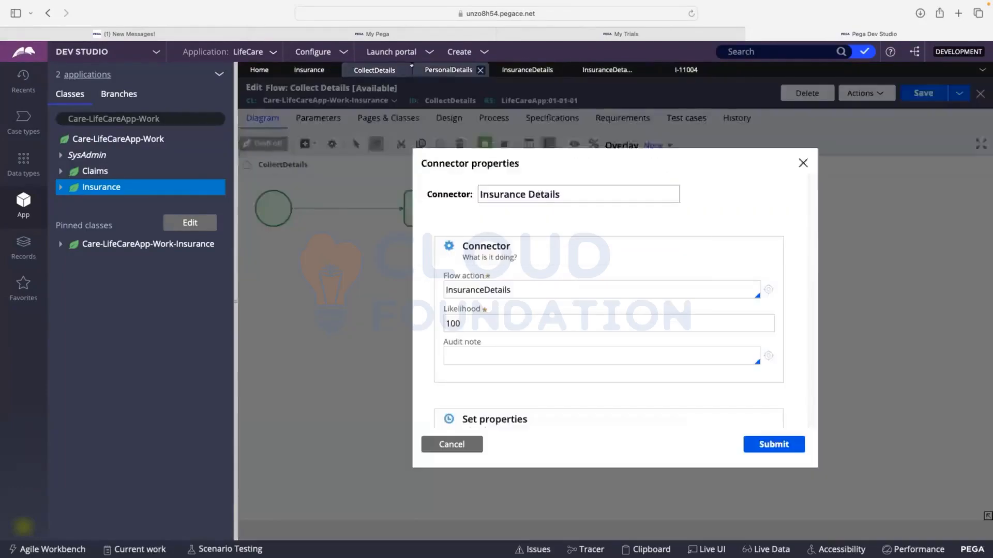
left_click(448, 70)
left_click(370, 66)
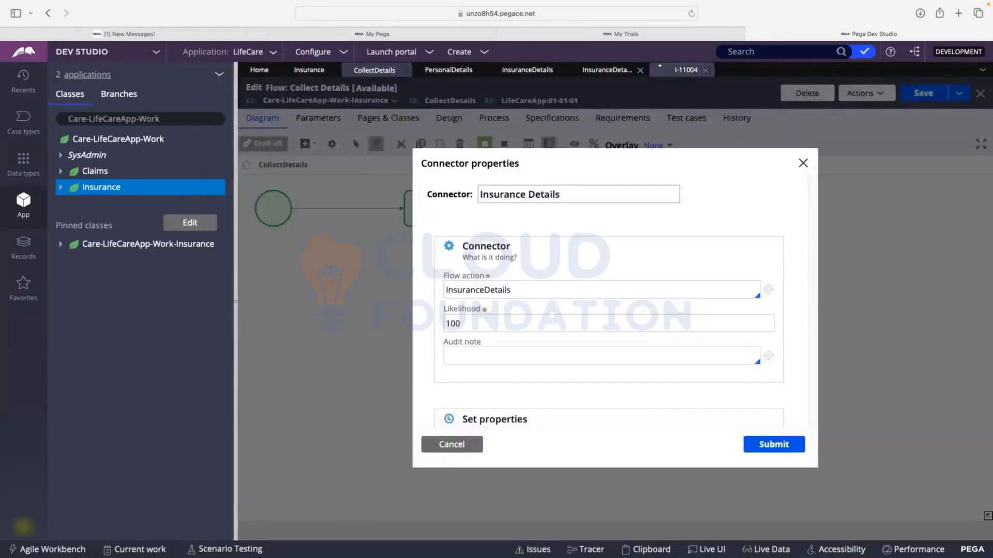
left_click(607, 70)
left_click(526, 70)
left_click(448, 70)
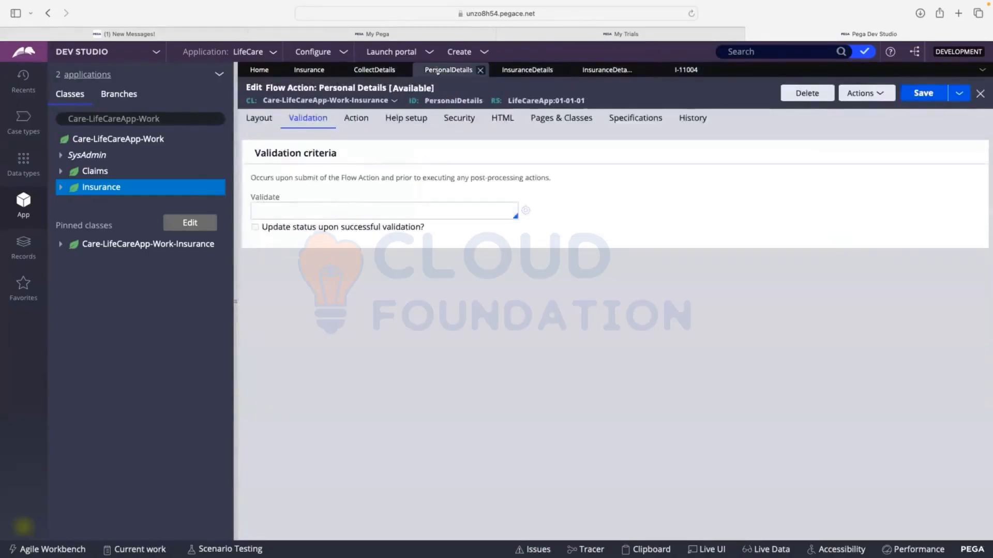
left_click(375, 70)
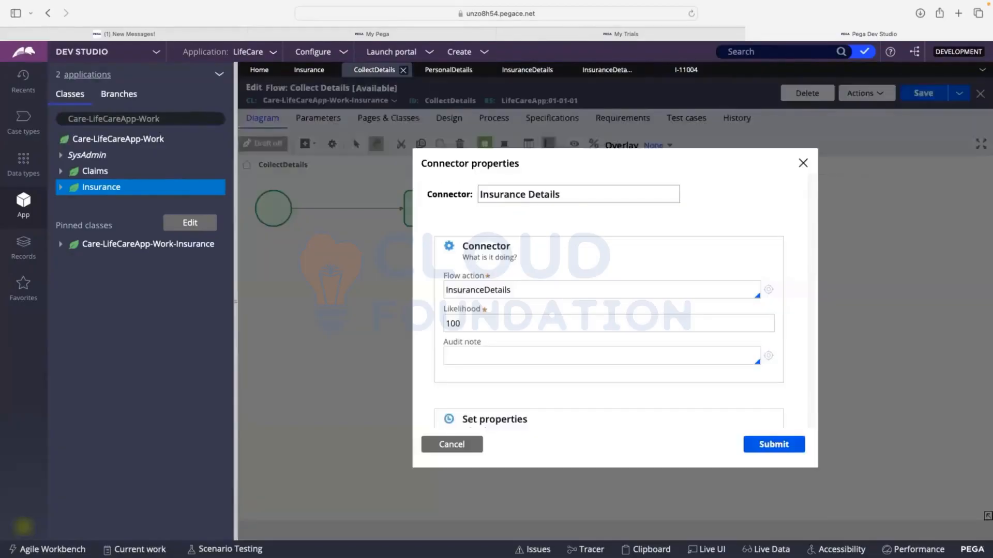
Review the required options for First Name in the Insurance case type's Personal Details view, and close the view without changes
left_click(310, 70)
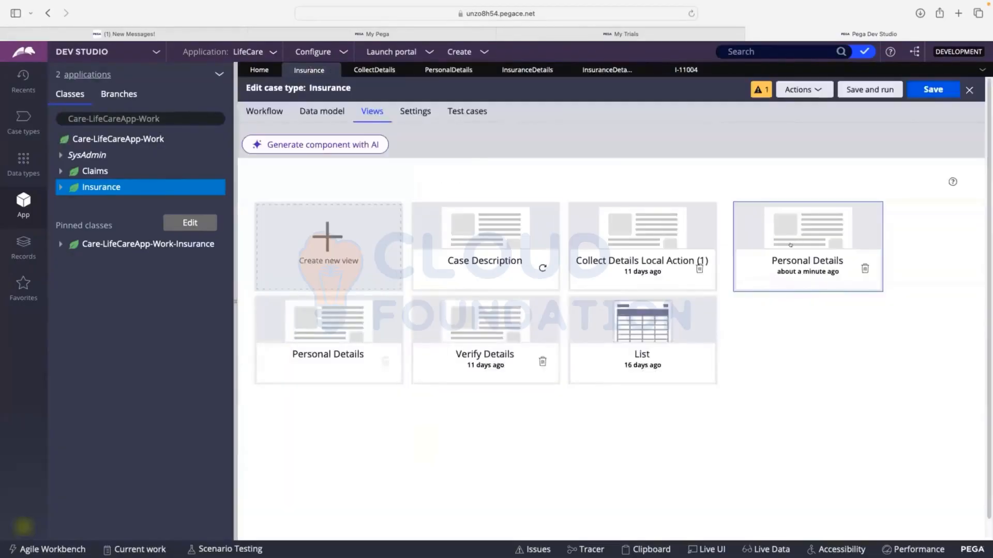
left_click(747, 253)
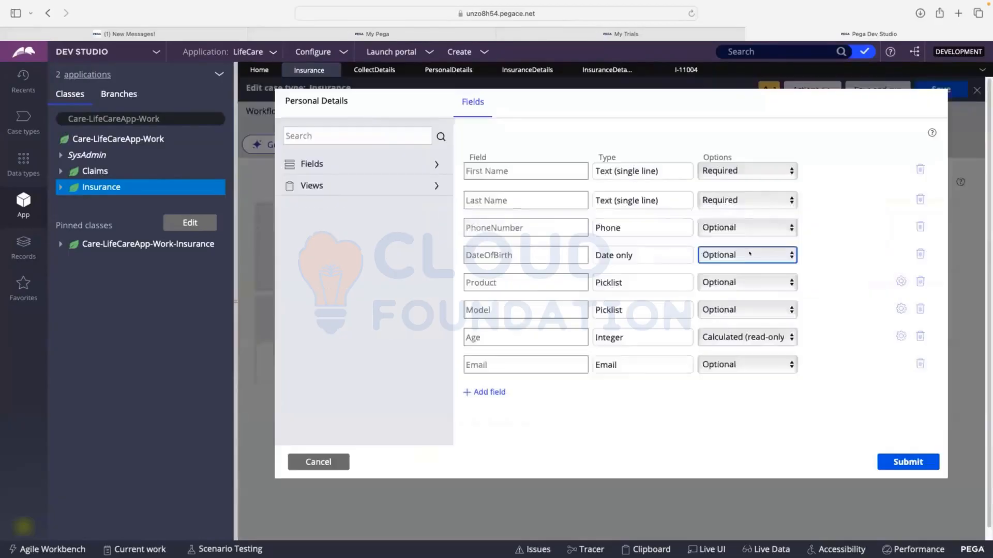
left_click(696, 171)
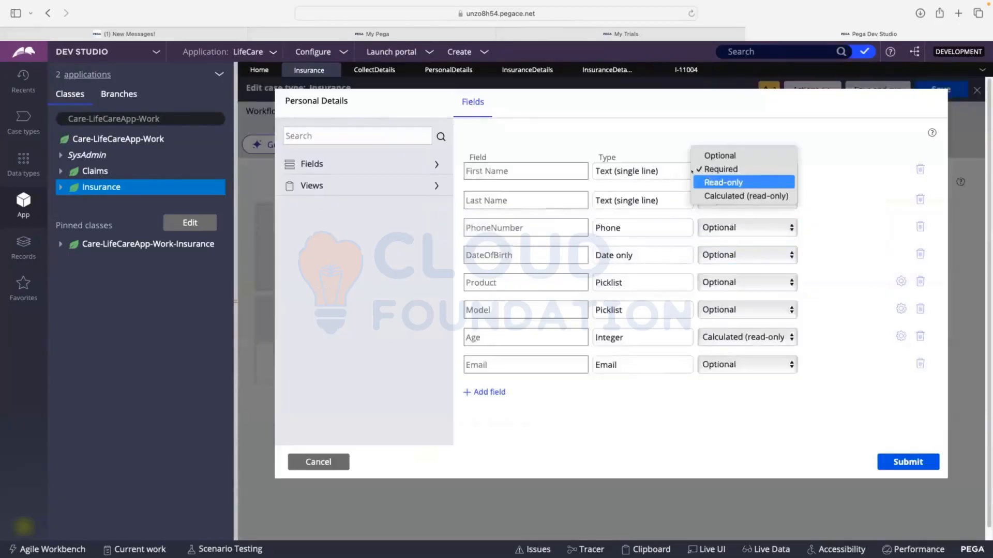
left_click(738, 169)
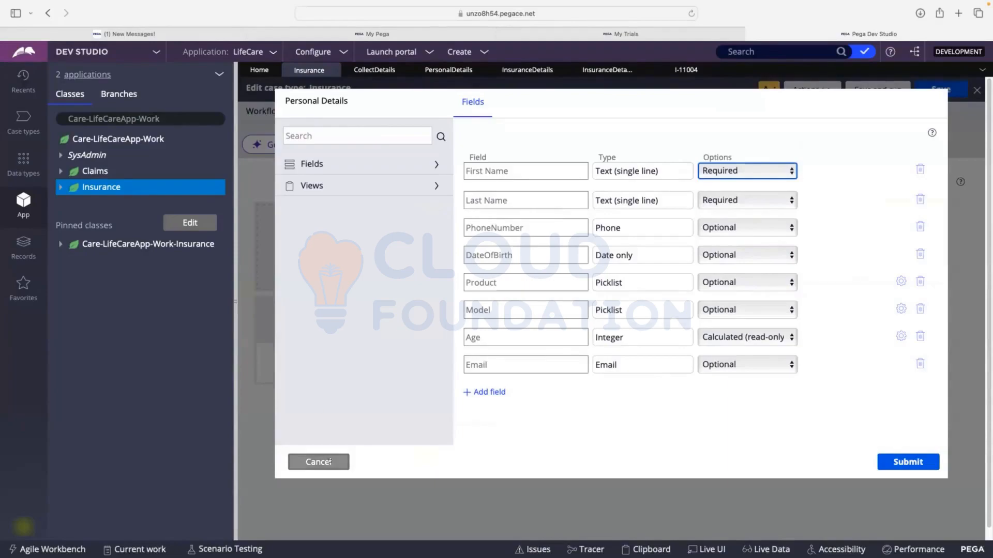
left_click(319, 461)
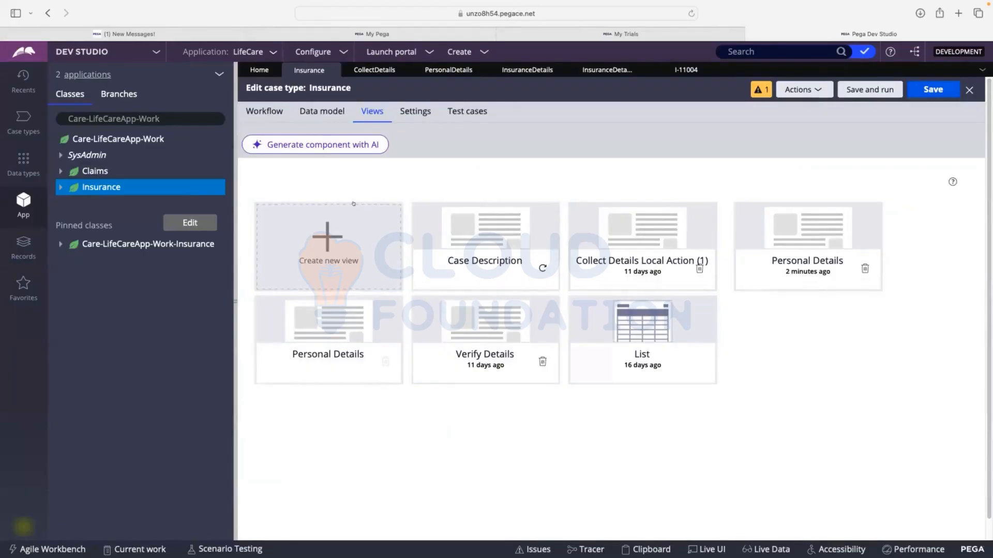
Open the InsuranceDetails section from the Insurance Details flow action used by the Collect Details flow's connector
left_click(371, 70)
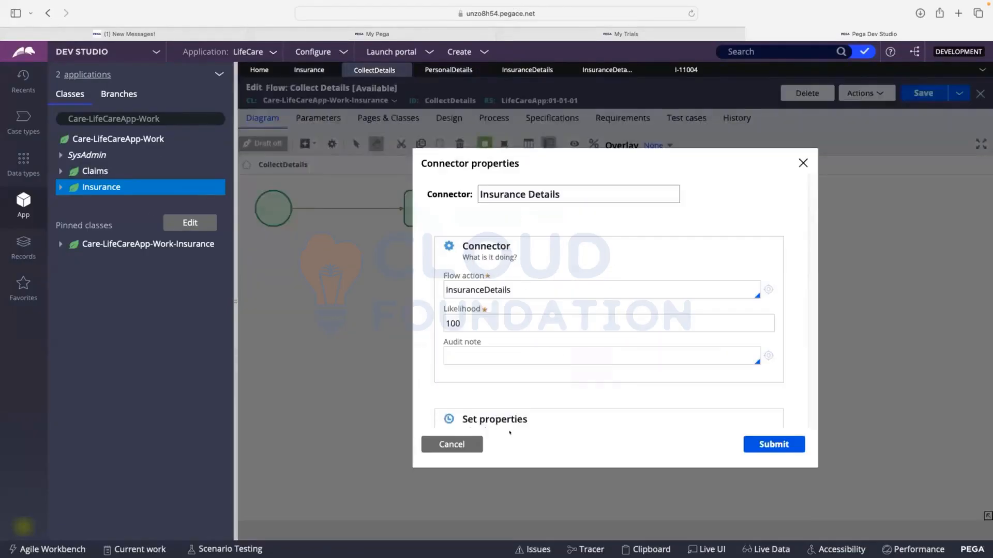
left_click(760, 288)
left_click(255, 119)
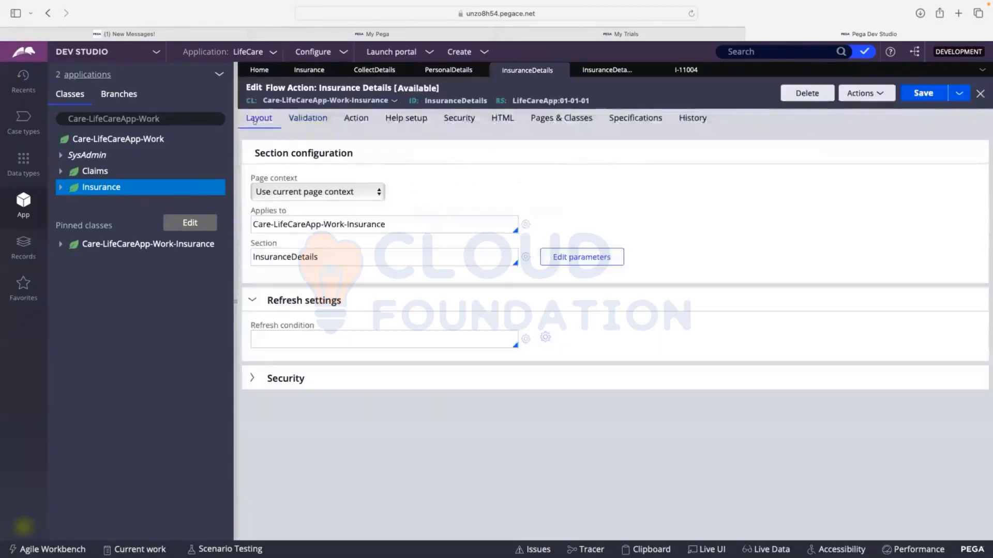
left_click(525, 257)
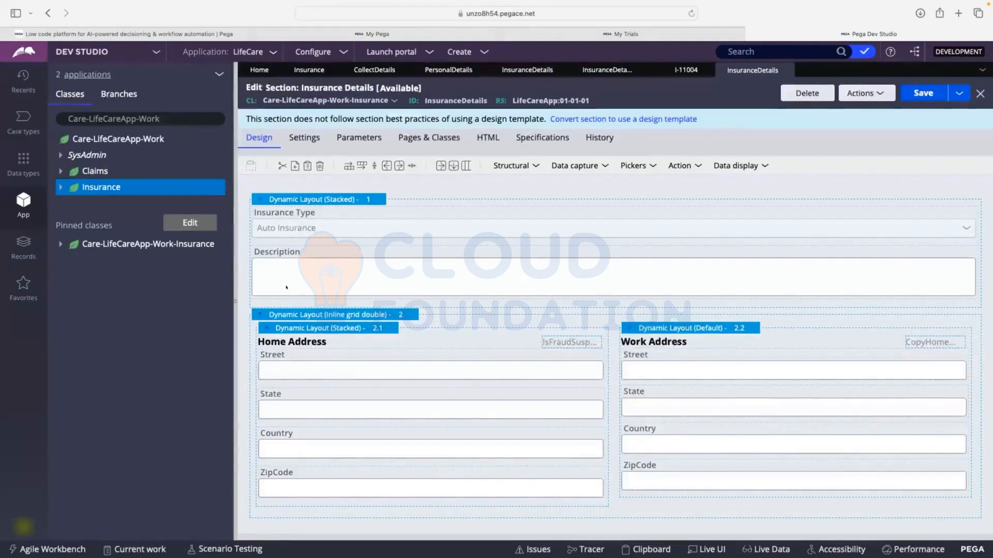
Set Required to Always in the Insurance Type field's cell properties and submit them
left_click(286, 268)
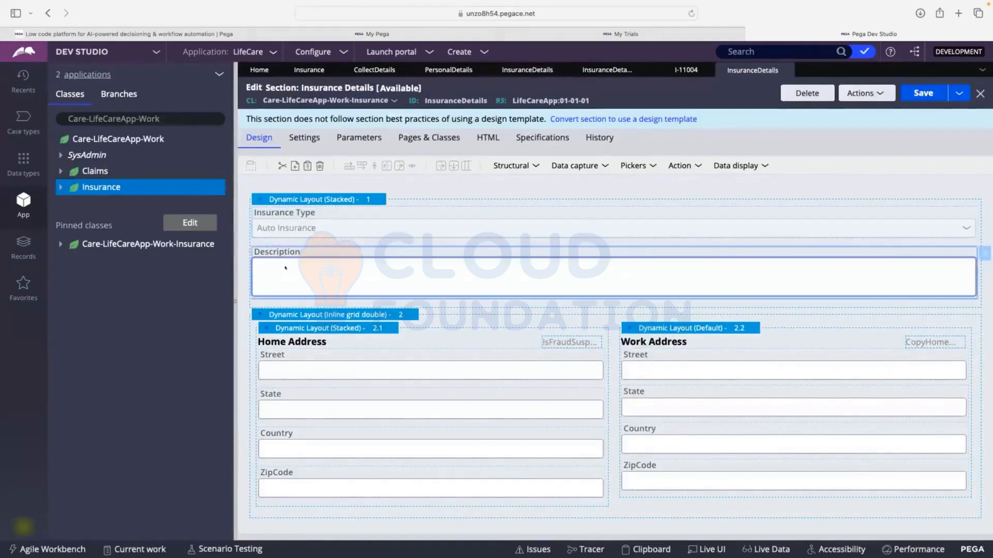
left_click(384, 226)
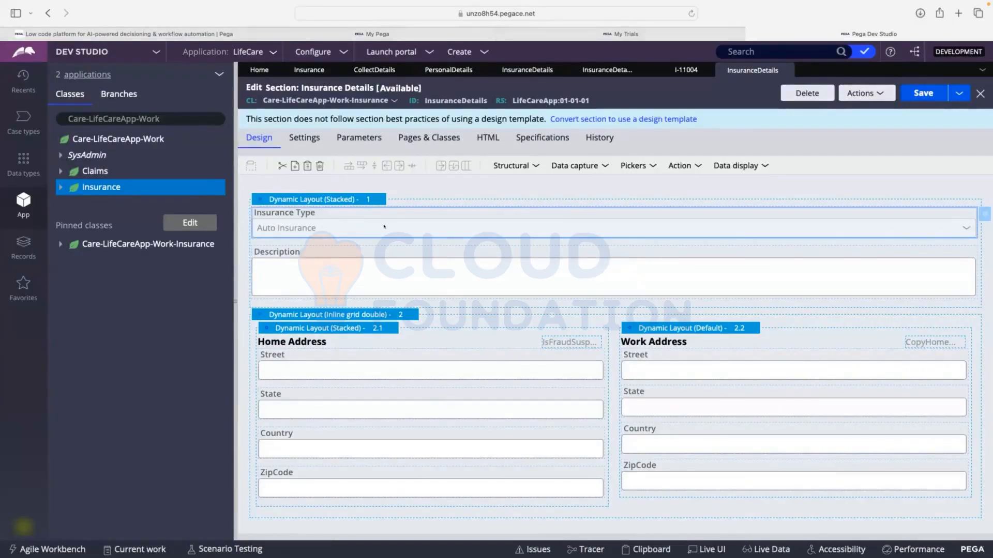
double_click(384, 226)
scroll(504, 217, "down", 3)
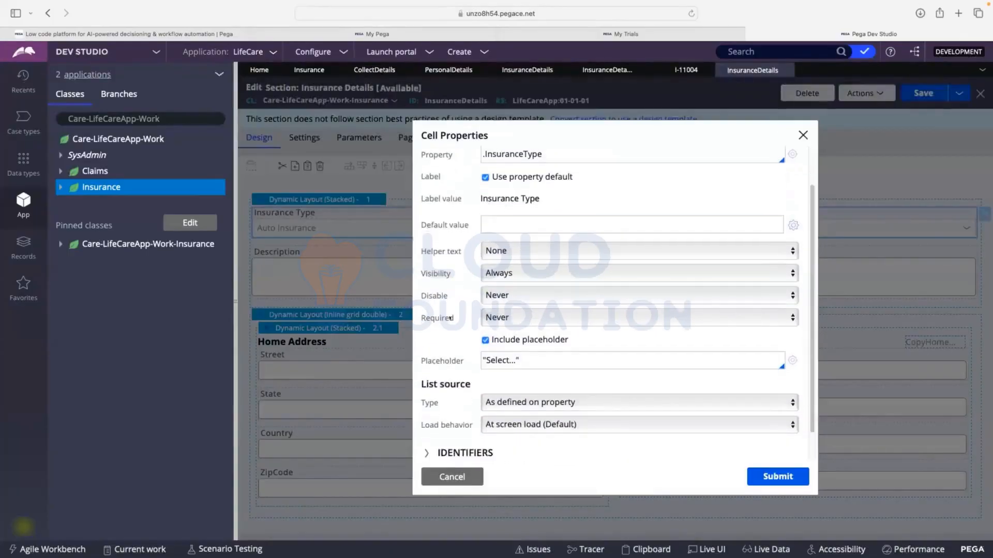
left_click_drag(417, 317, 435, 318)
left_click(451, 318)
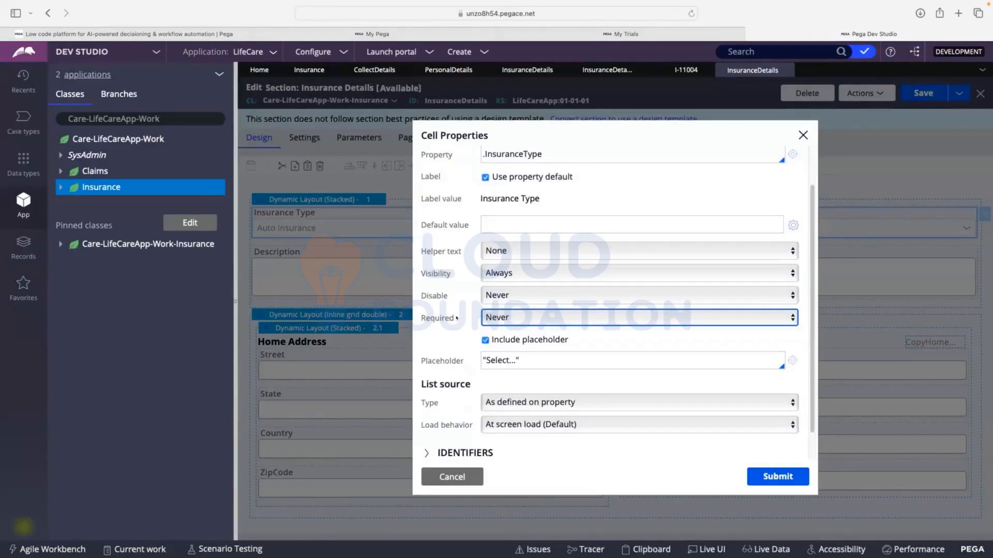
left_click(523, 318)
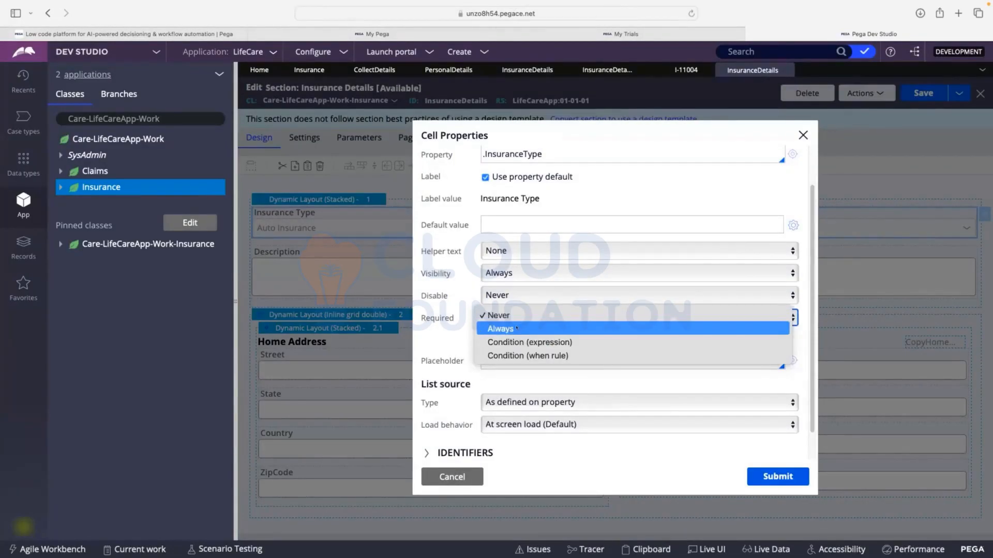
left_click(516, 329)
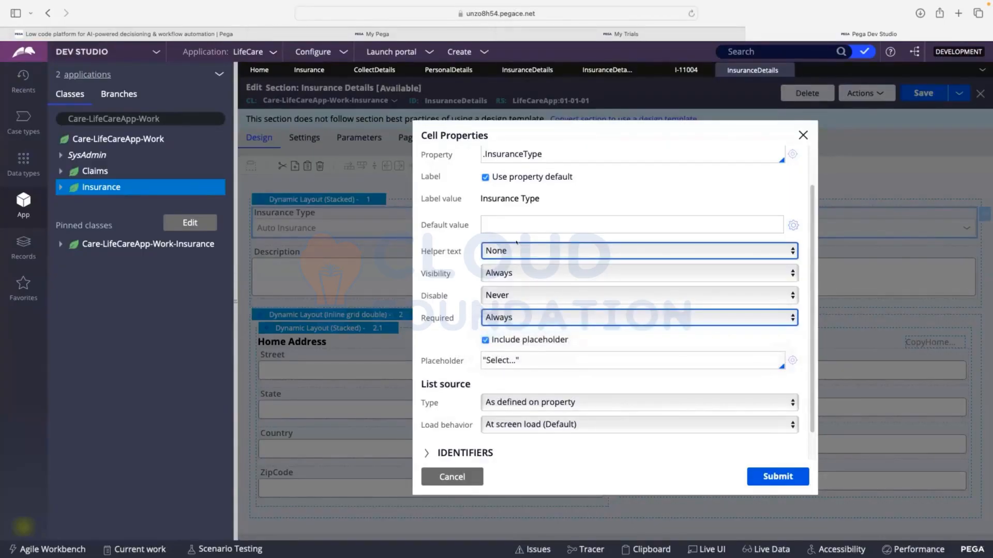
left_click(500, 318)
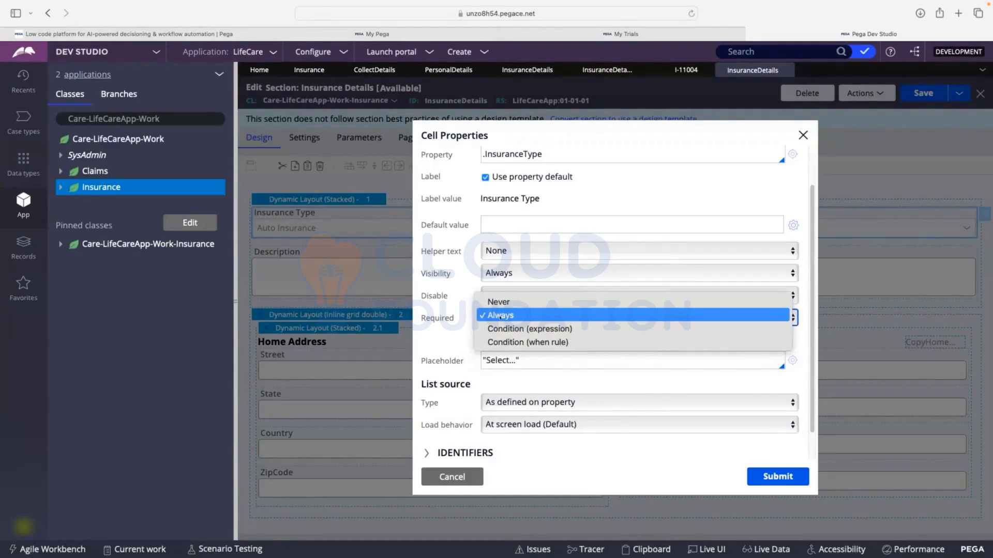
left_click(500, 315)
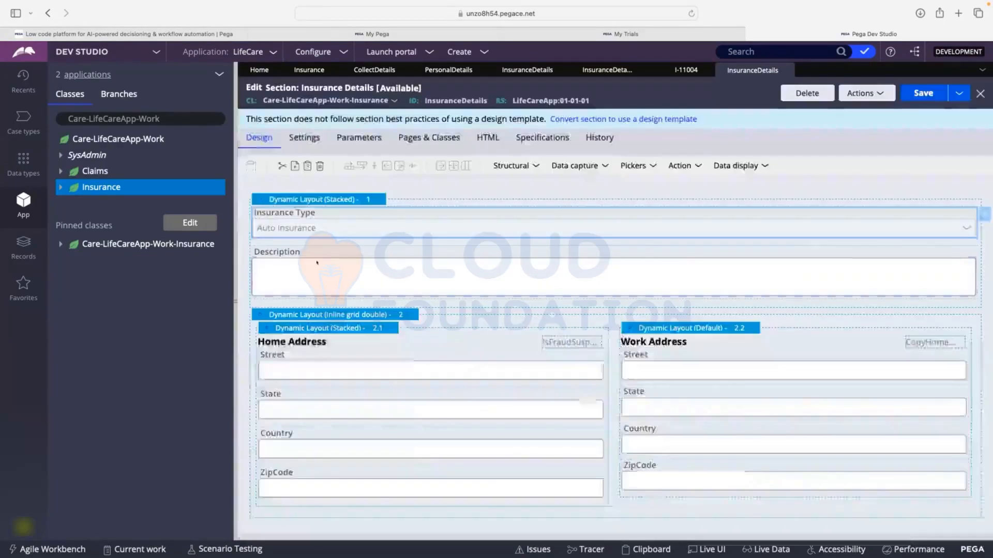
Open the Description field's cell properties and set Required to Condition (expression)
left_click(317, 275)
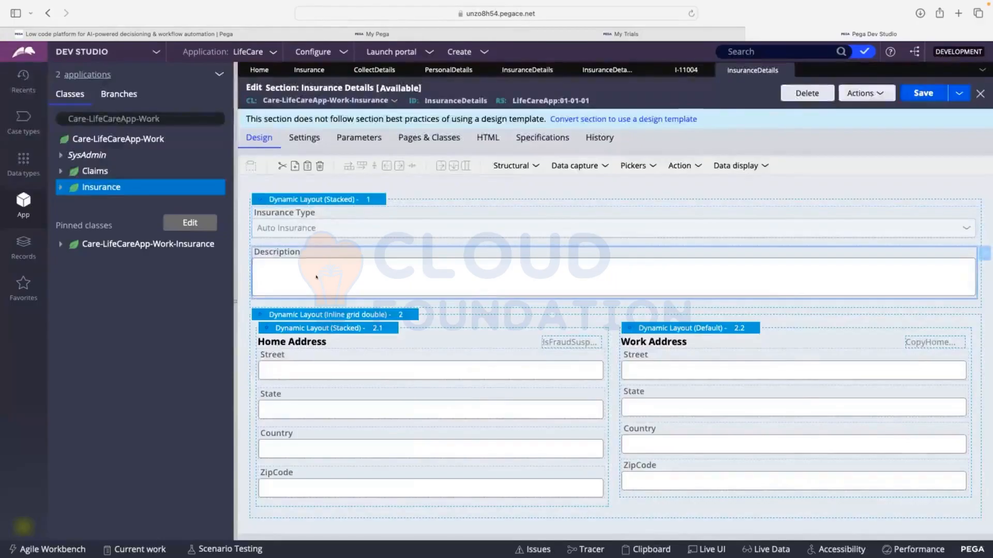
double_click(317, 269)
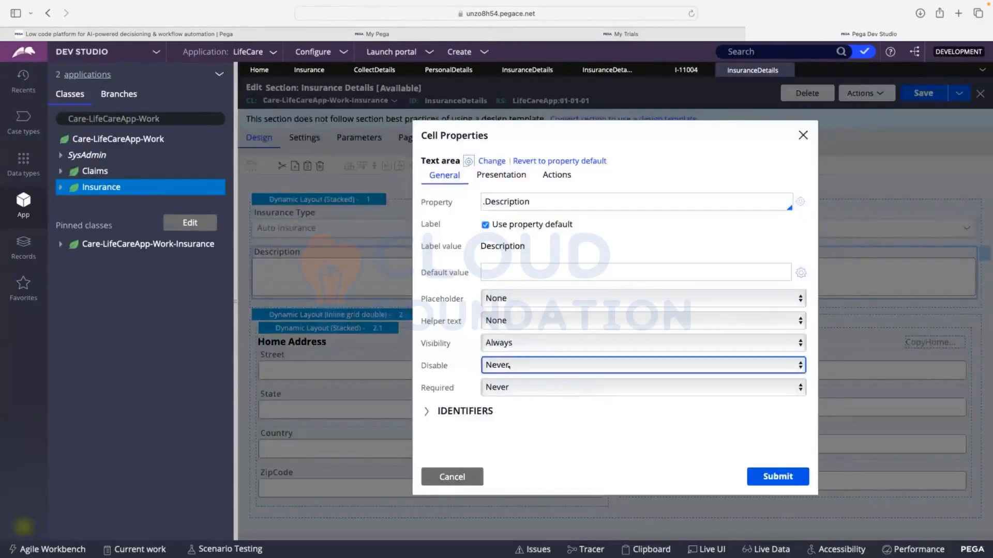
left_click(495, 388)
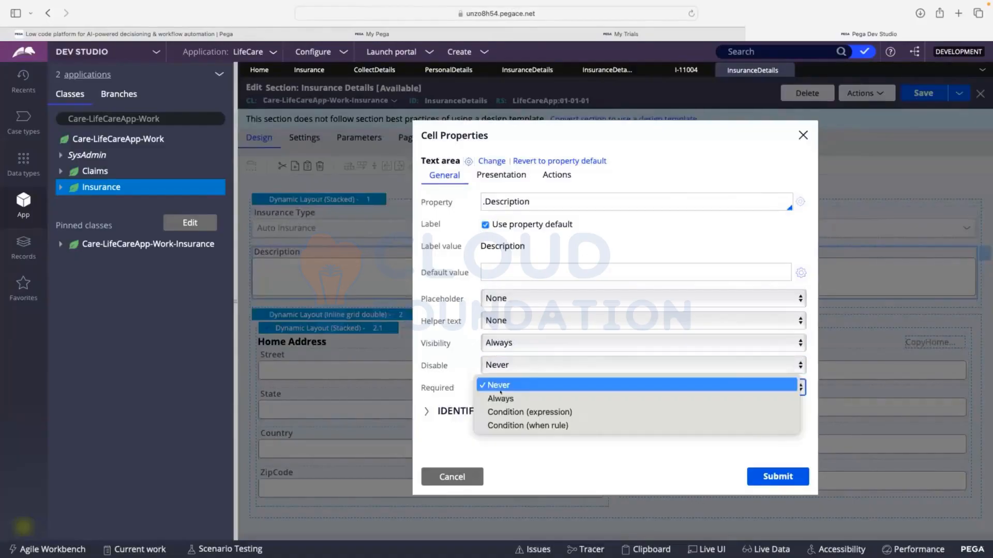
left_click(507, 412)
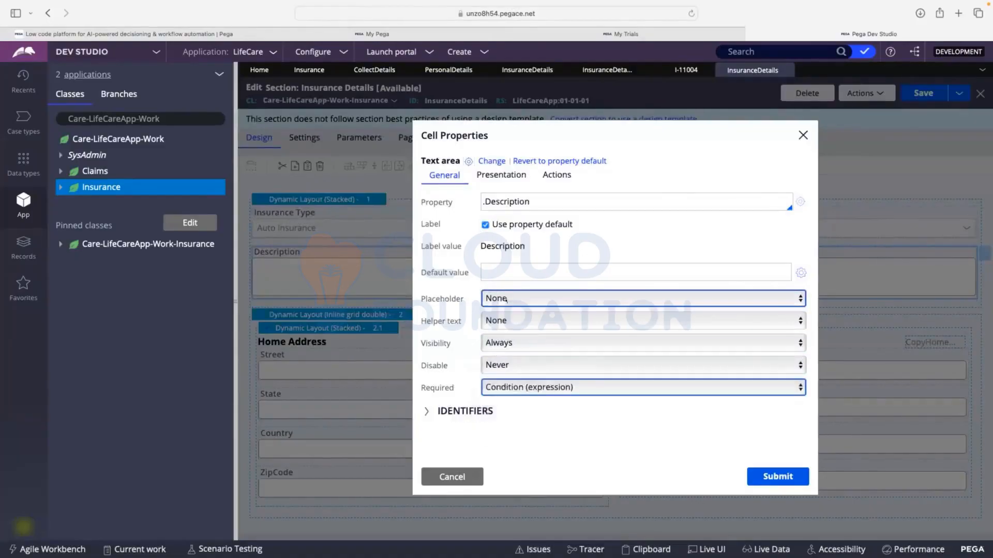
Enter .InsuranceType=="AutoInsurance" as Description's condition for required, submit the cell properties, and save the Insurance Details section
left_click(501, 410)
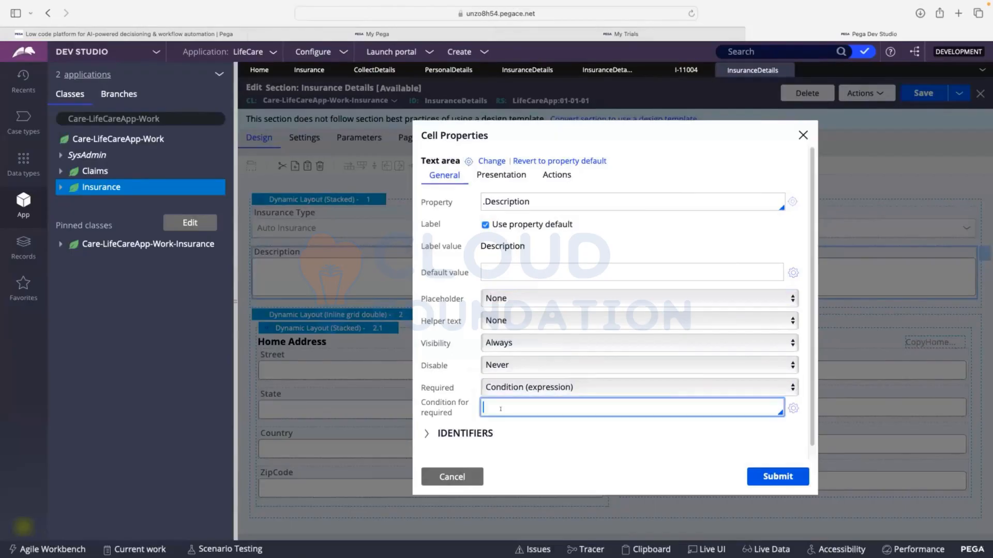
type(".insu")
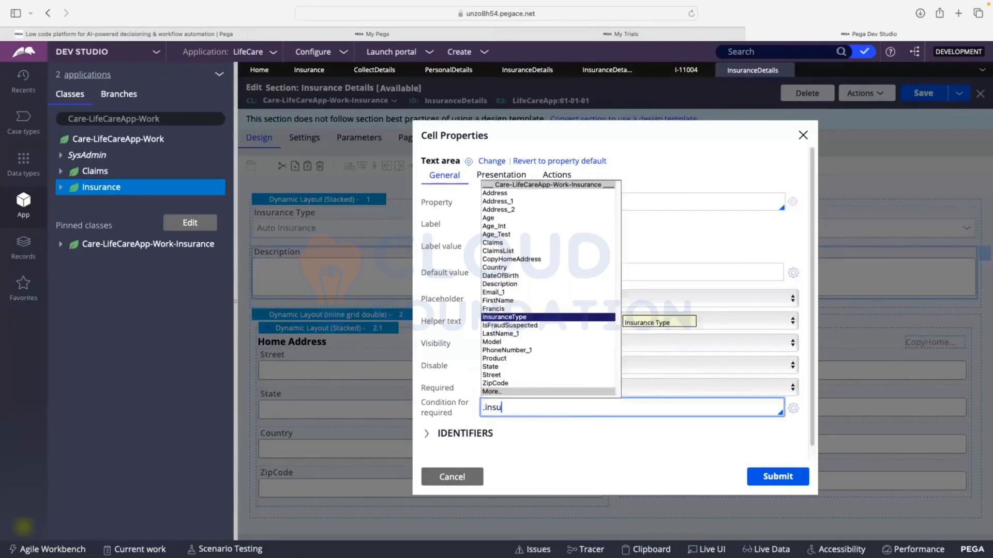
key("Return")
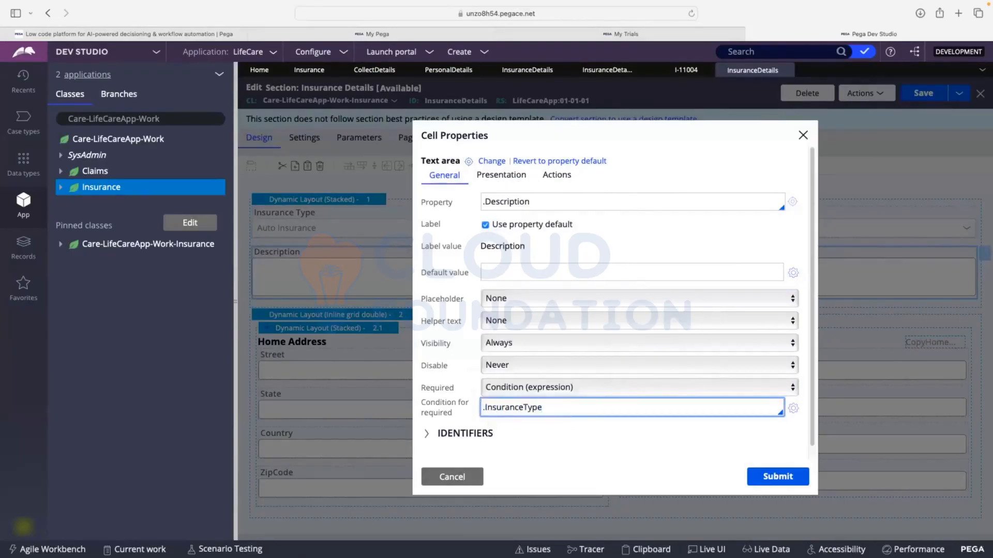
type("==\"AutoInsurance")
left_click(768, 476)
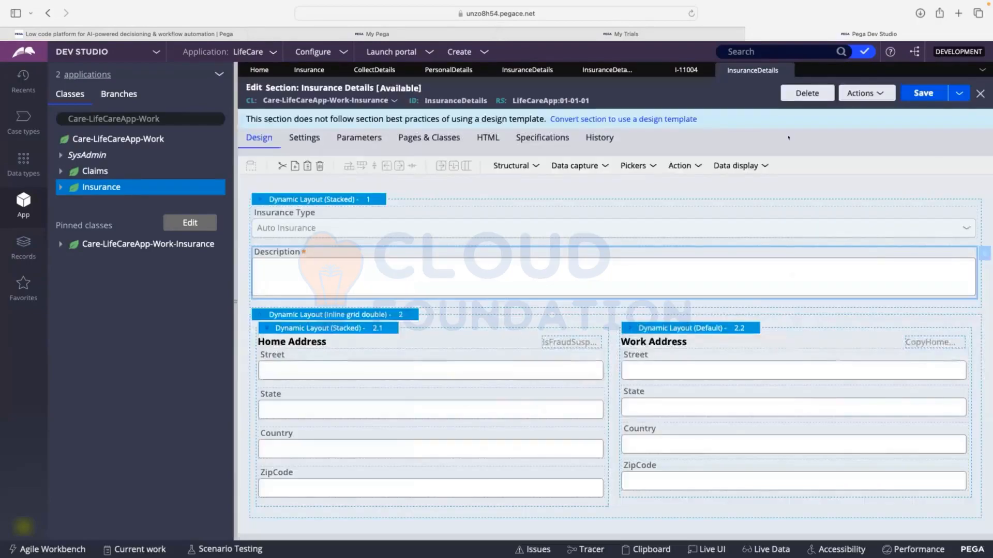
left_click(907, 91)
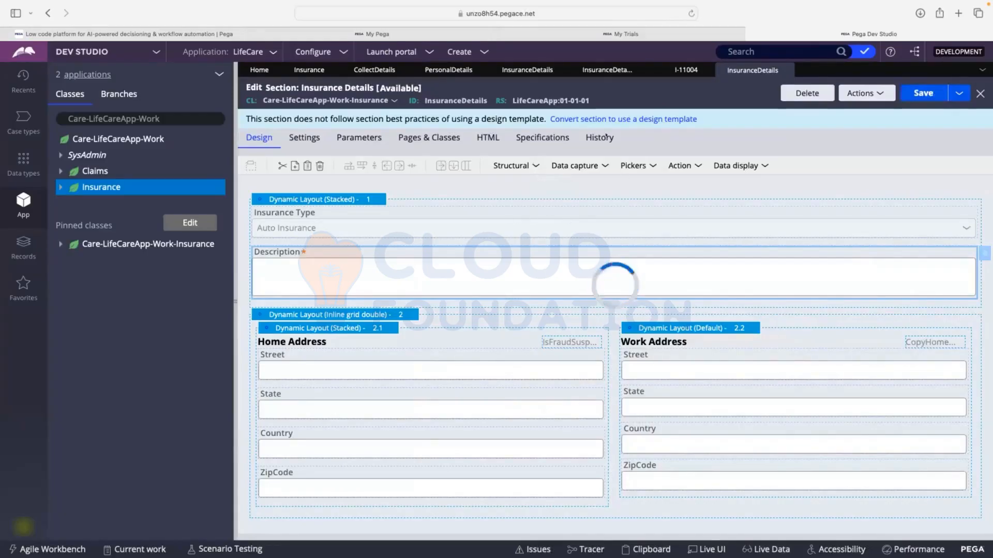
Remove the InsuranceDetailsValidate rule from the Insurance Details flow action's validation criteria and save the flow action
left_click(607, 70)
left_click(534, 72)
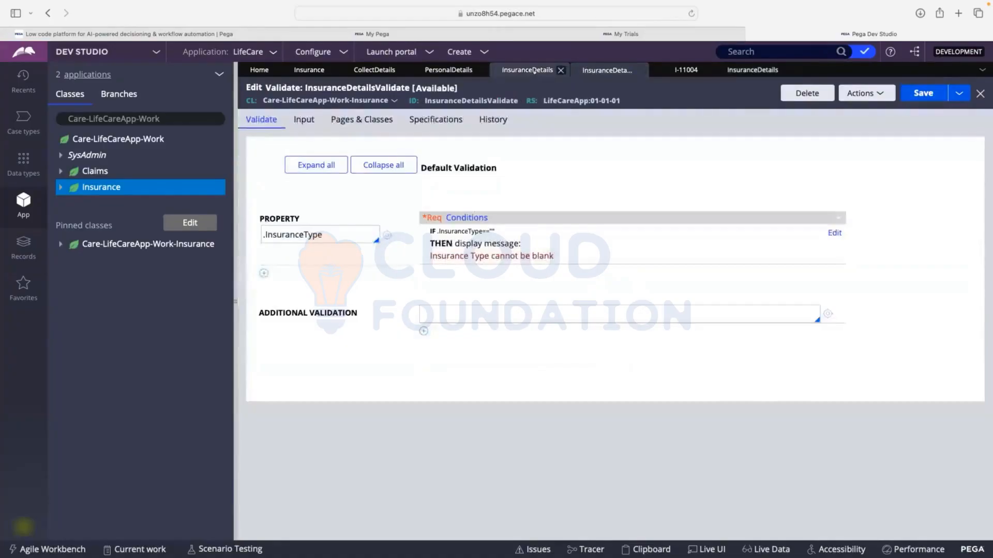
left_click(306, 118)
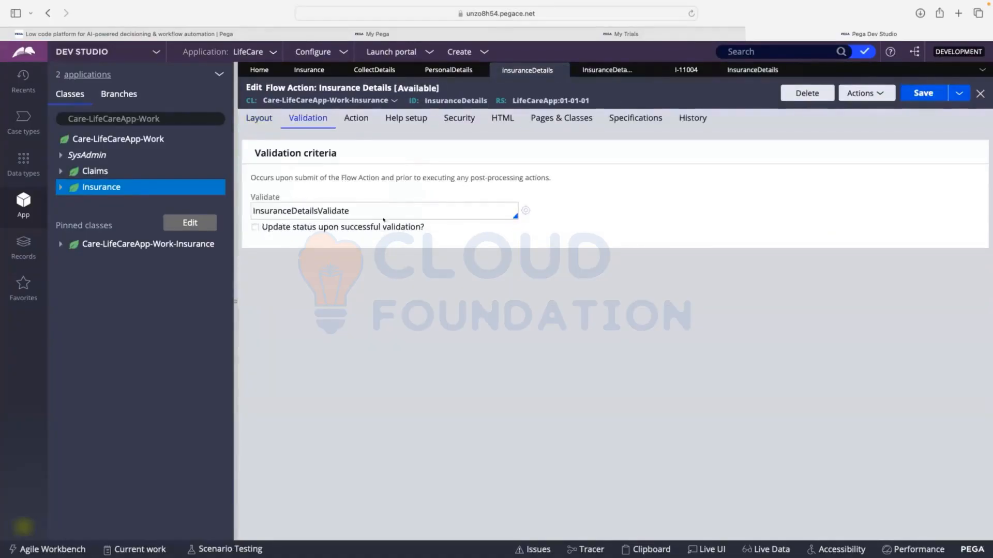
double_click(425, 210)
key("BackSpace")
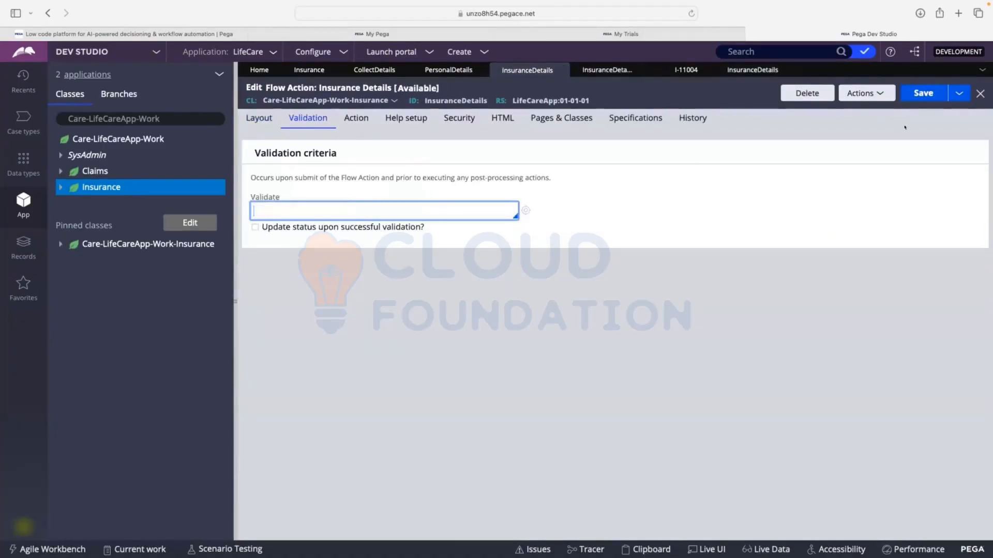
left_click(923, 93)
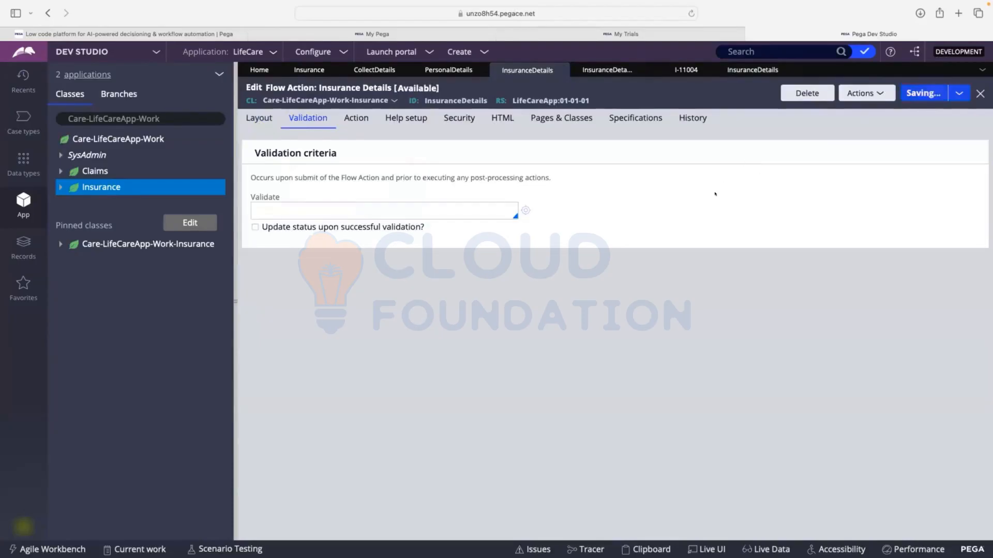
List the Insurance class instances, reopen case I-11004 from the list, and open case I-11003
left_click(687, 71)
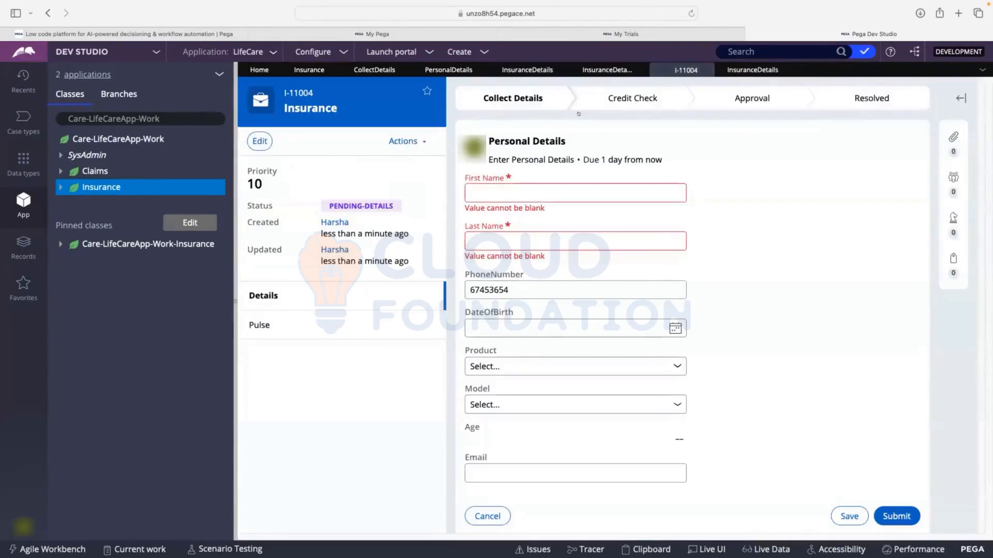
left_click(76, 187)
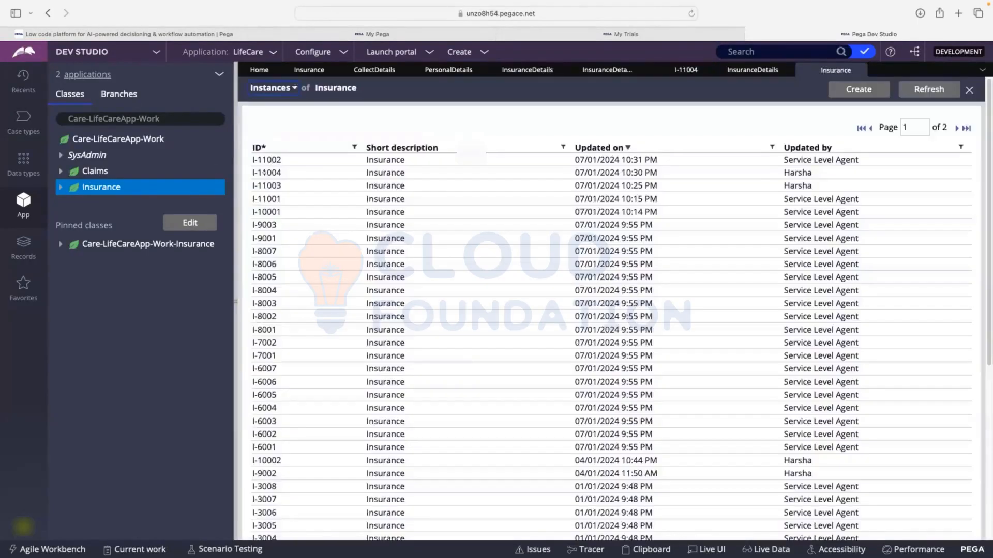
left_click(265, 173)
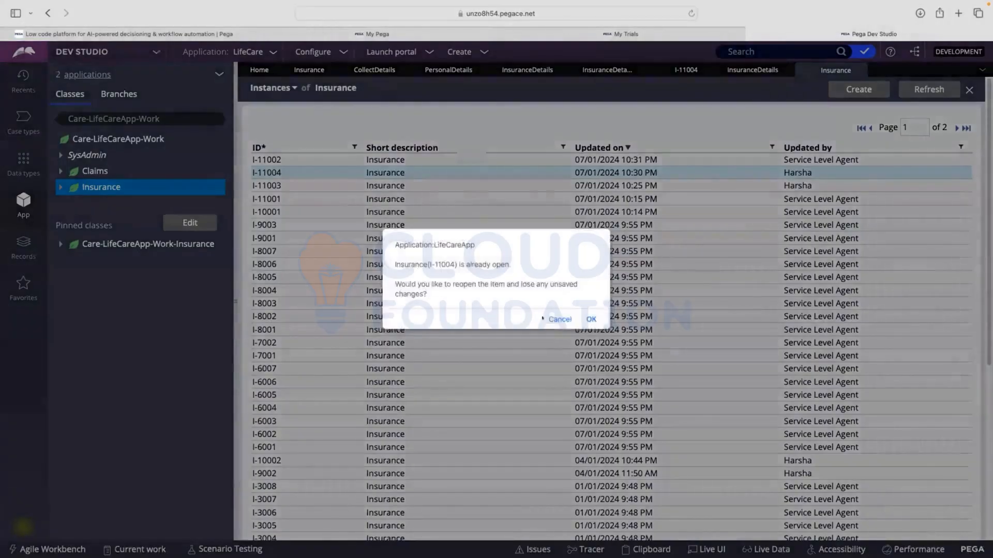
left_click(589, 319)
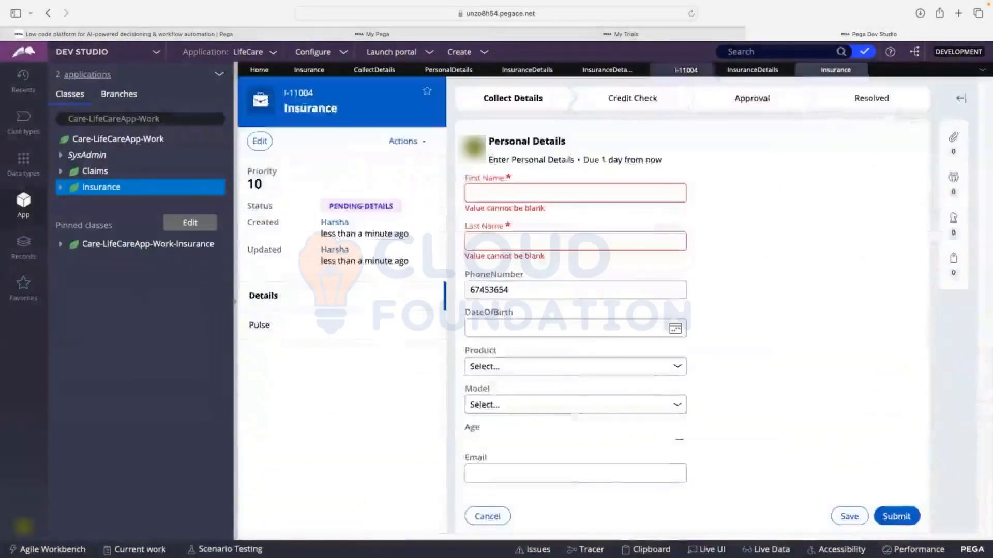
left_click(835, 70)
left_click(262, 186)
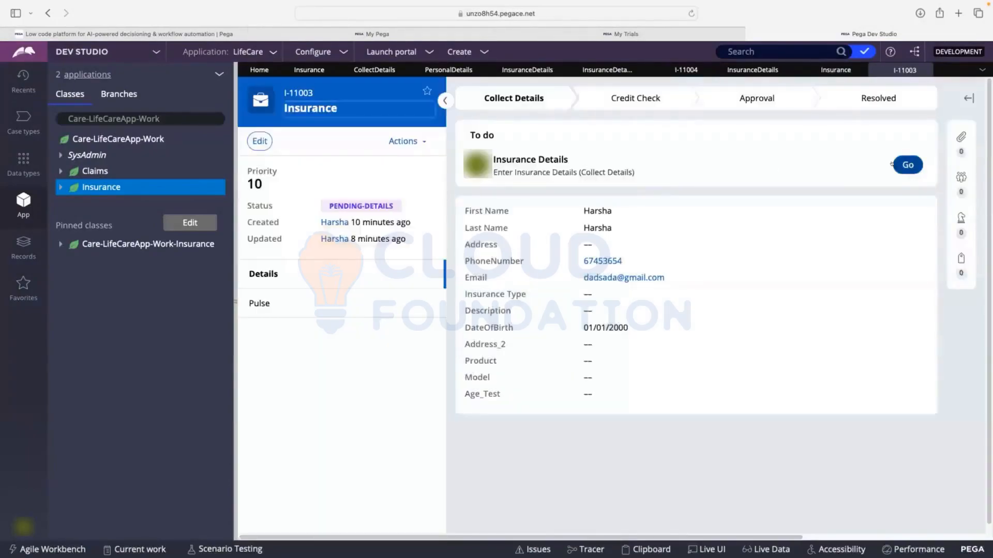
left_click(903, 164)
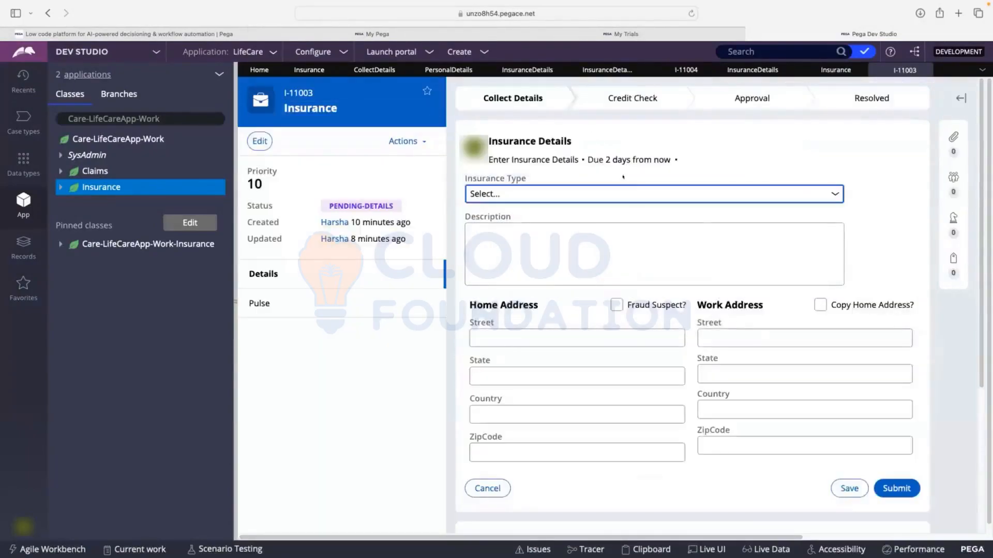
Set Insurance Type to Auto Insurance and Description to fsdfsdf in case I-11003, and submit the Insurance Details form
left_click(525, 194)
left_click(898, 172)
left_click(557, 250)
type("fsdfsdf")
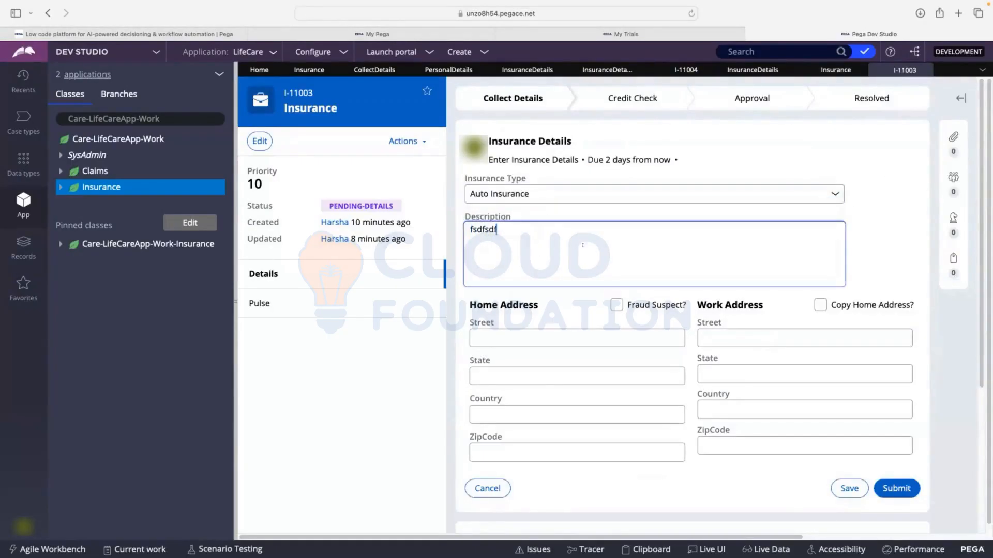
left_click(920, 226)
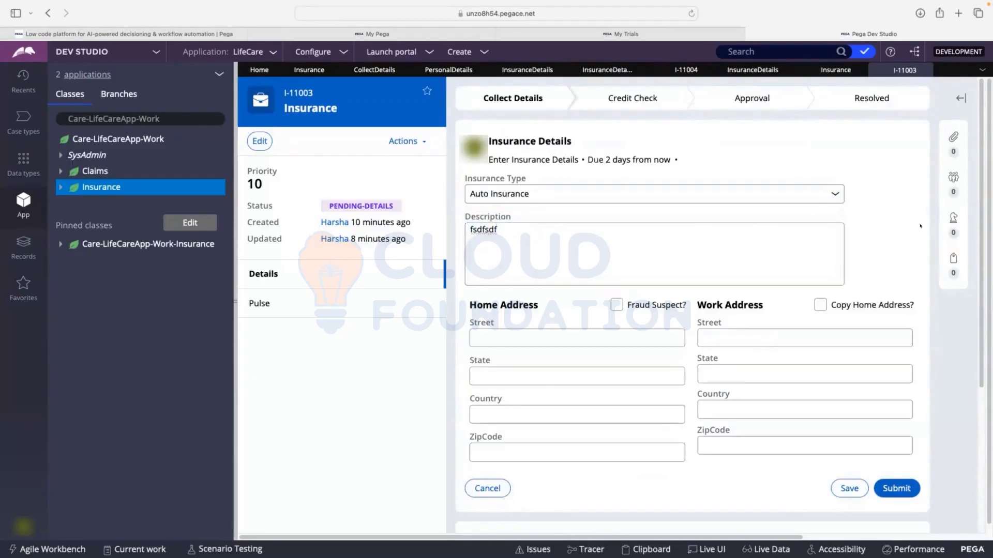
left_click(883, 481)
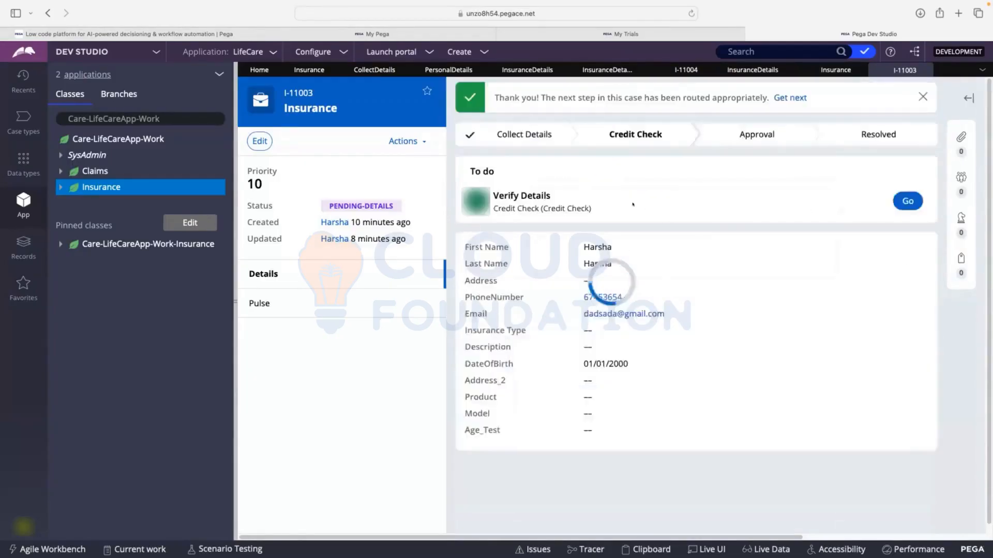
Create an action set with a Change event on the Insurance Type dropdown in the Insurance Details section
left_click(834, 69)
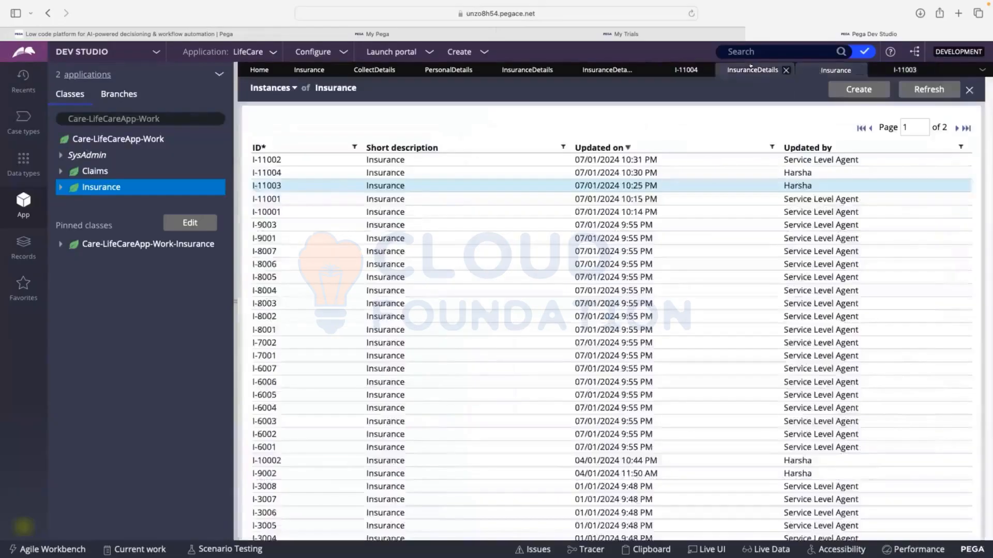
left_click(753, 68)
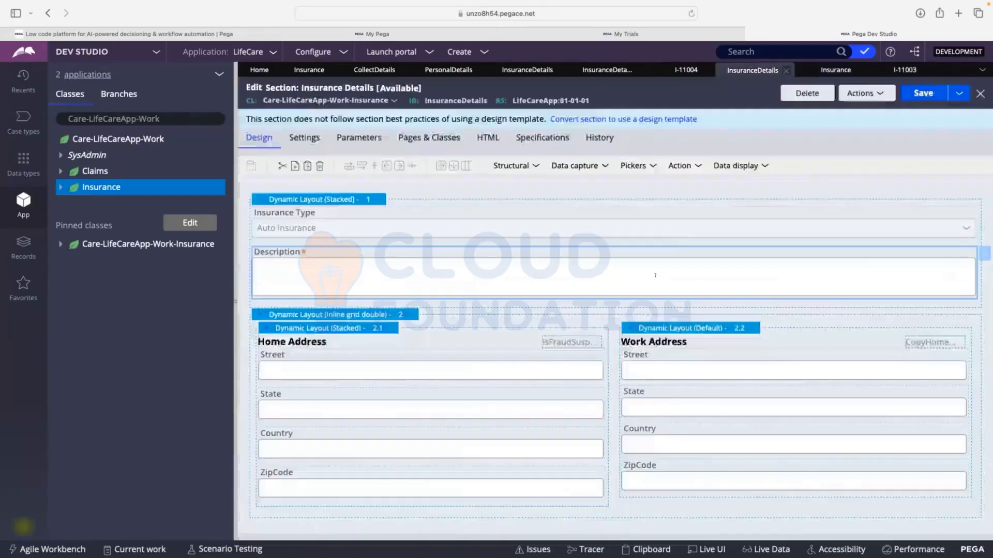
double_click(340, 222)
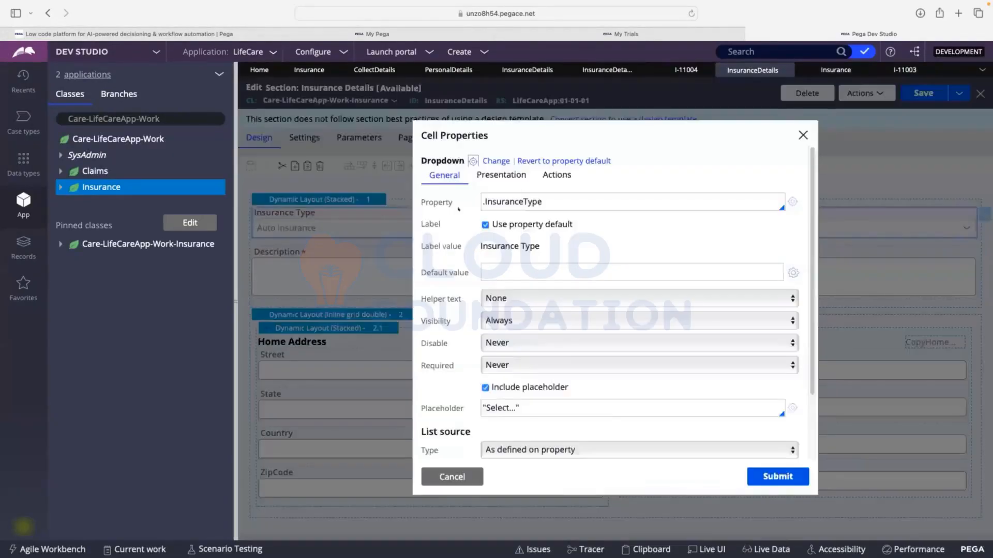
left_click(557, 176)
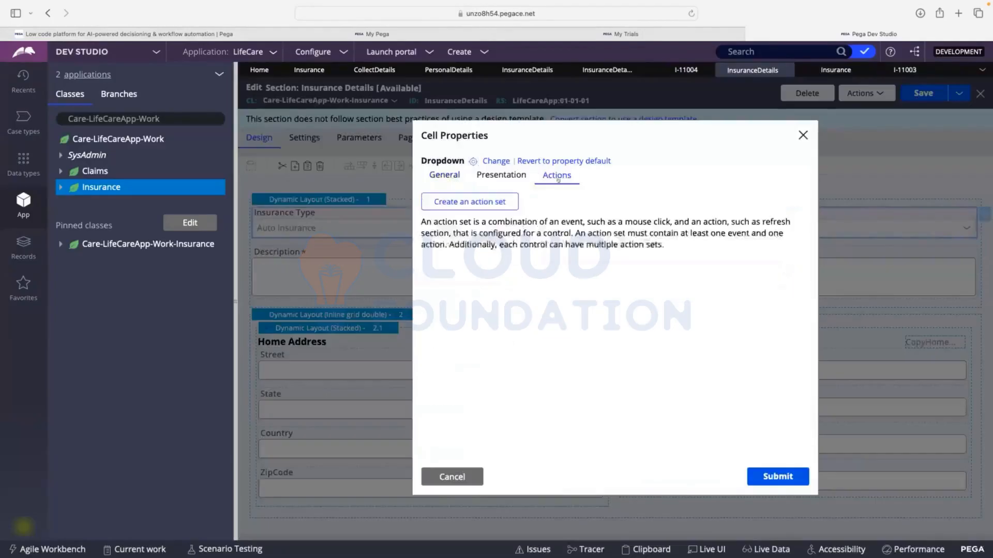
left_click(470, 202)
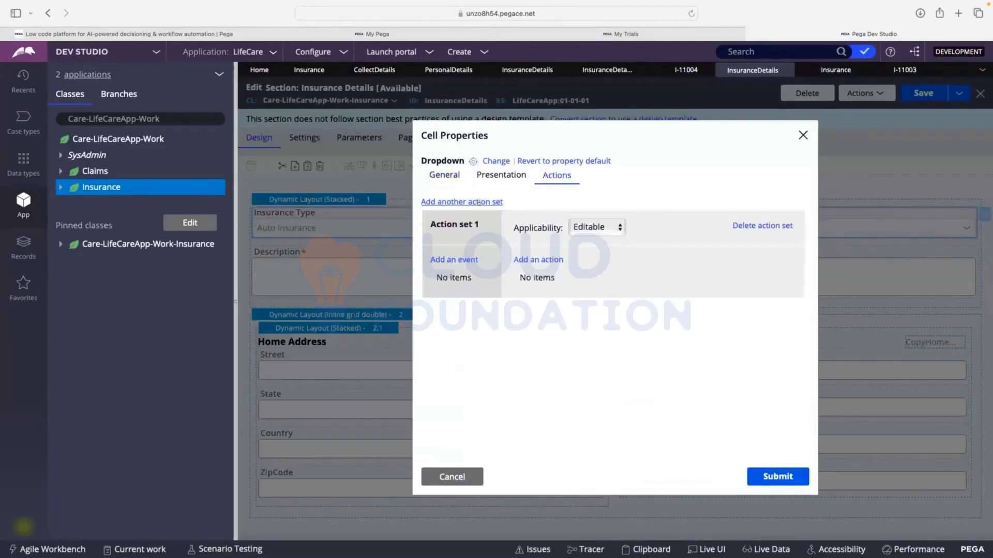
left_click(453, 260)
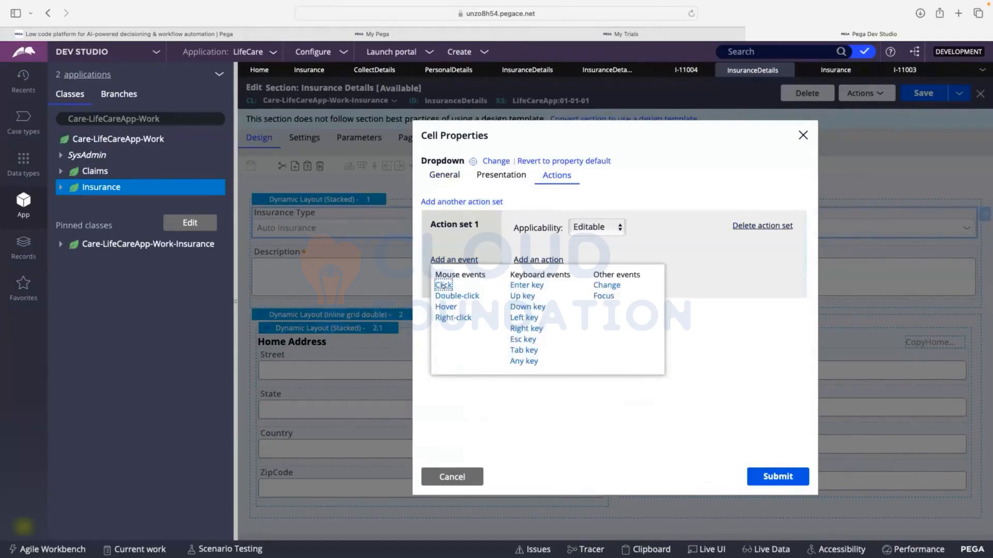
left_click(599, 286)
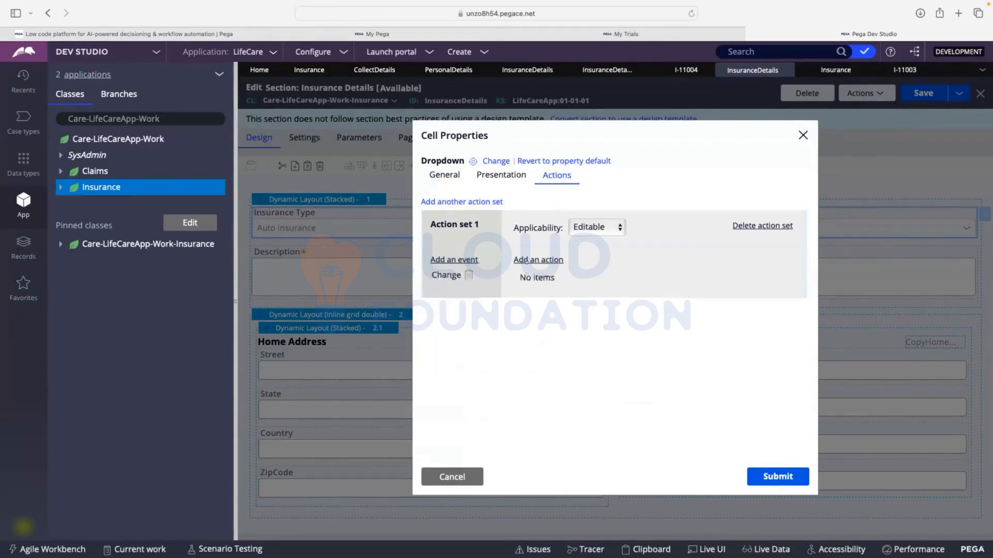
Add a Refresh action targeting this section to the Change event, submit the cell properties, and save the section
left_click(527, 259)
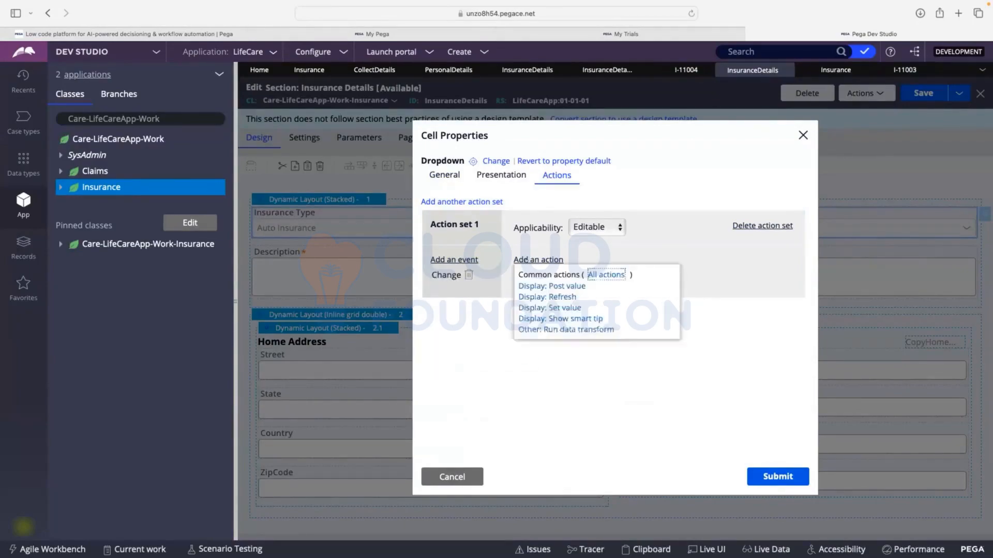
left_click(525, 297)
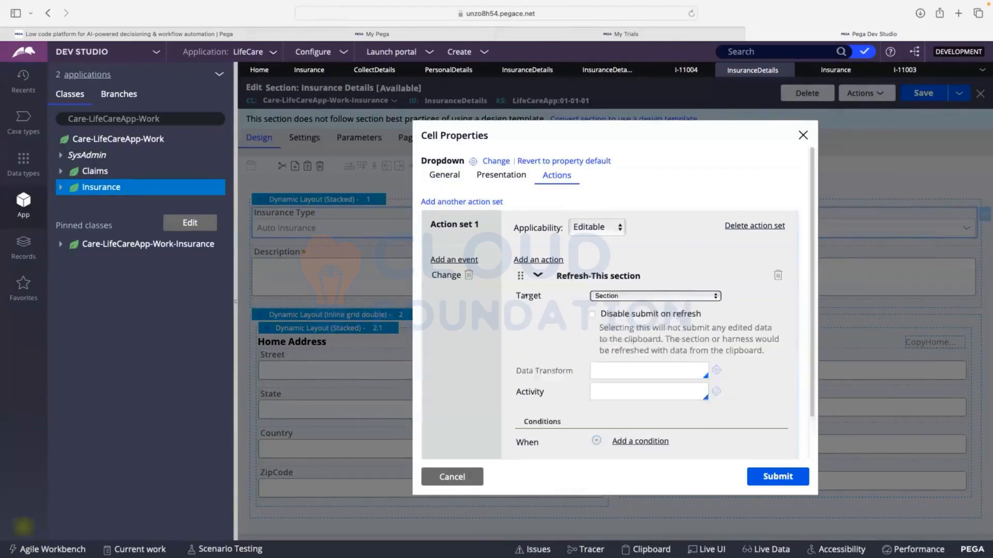
left_click(769, 469)
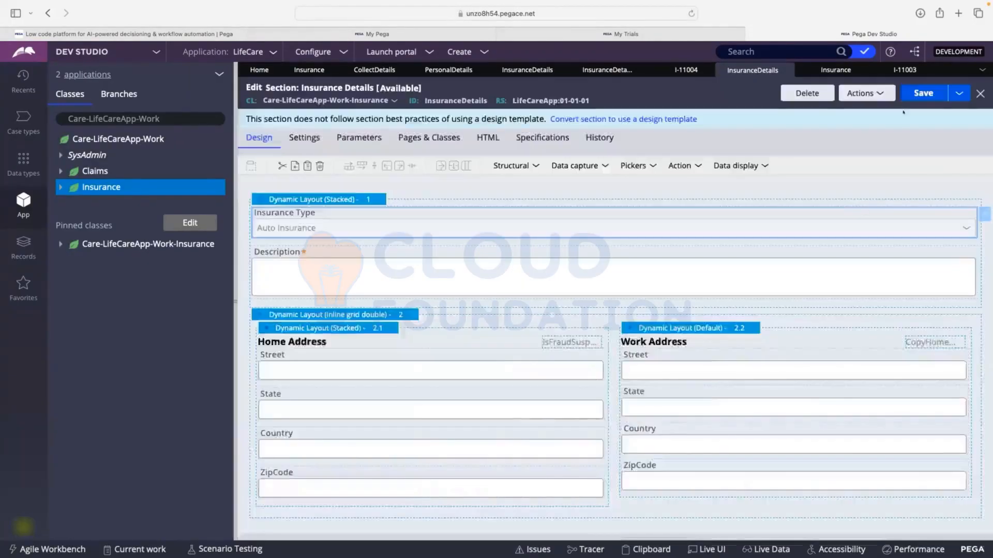
left_click(918, 94)
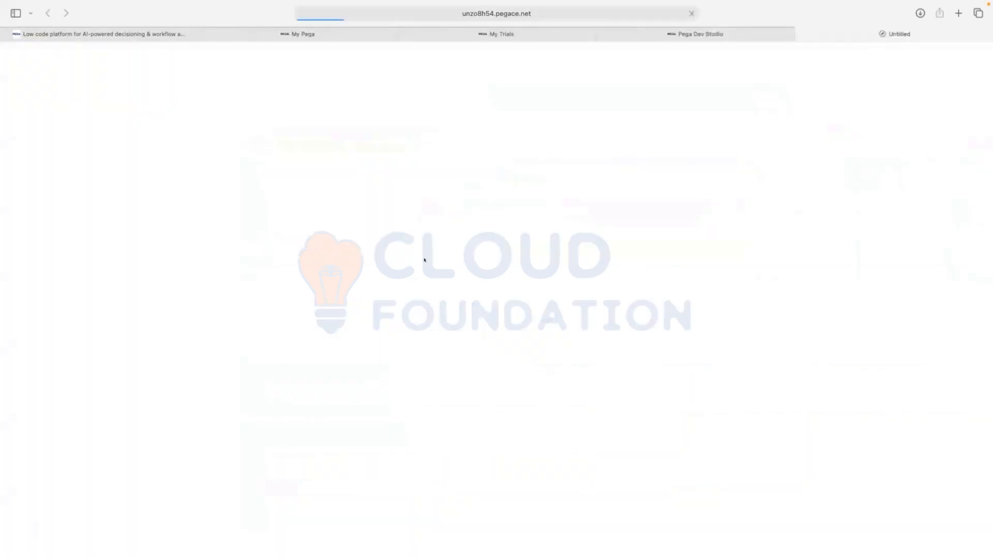
Copy the InsuranceType value, Auto Insurance, from the pyWorkPage page in the Clipboard viewer
scroll(103, 233, "down", 10)
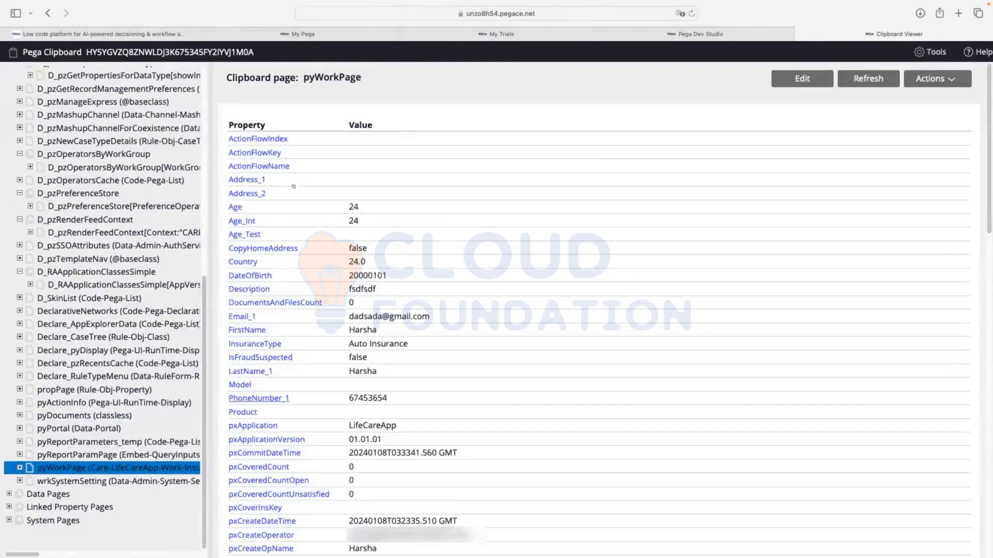
scroll(303, 162, "down", 1)
scroll(303, 162, "down", 5)
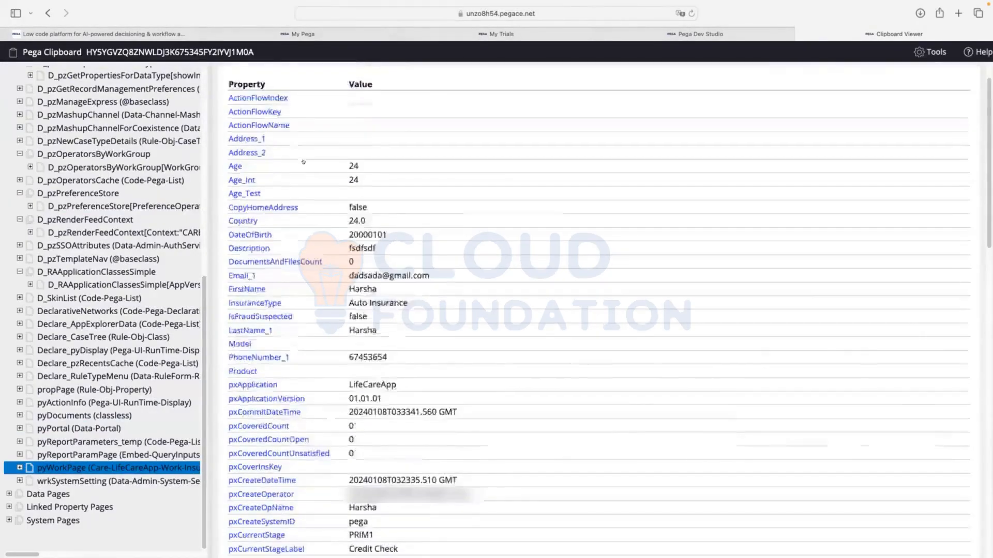
left_click_drag(344, 124, 409, 126)
right_click(387, 127)
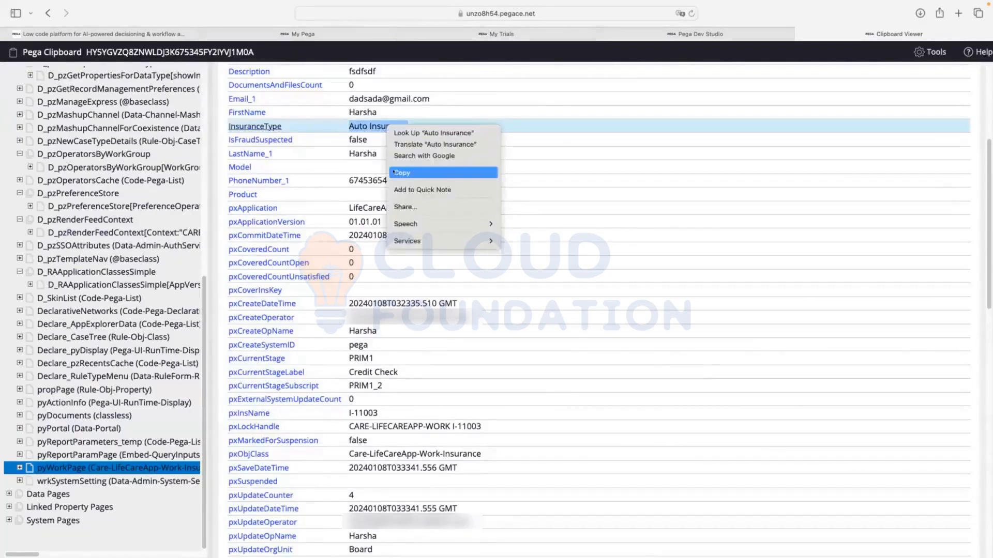
left_click(394, 172)
Replace AutoInsurance in Description's condition for required with the copied Auto Insurance value, submit the cell properties, and save the Insurance Details section
left_click(699, 34)
left_click(753, 69)
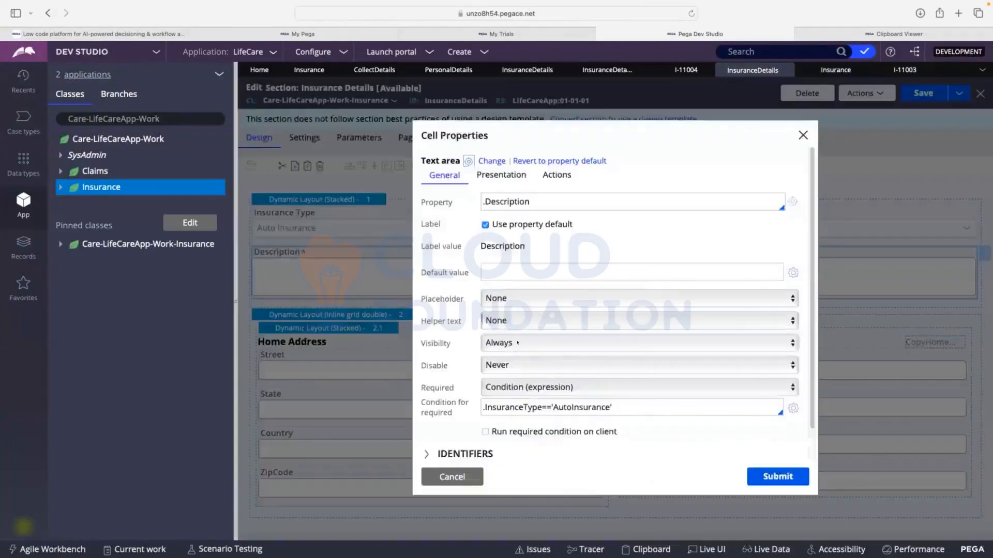
left_click_drag(552, 406, 607, 407)
right_click(590, 408)
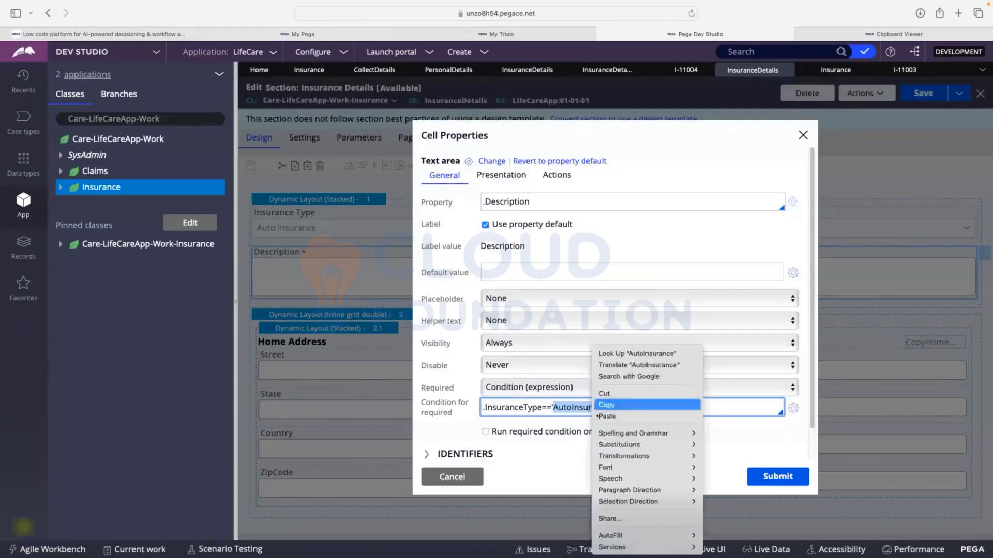
left_click(600, 414)
left_click(785, 475)
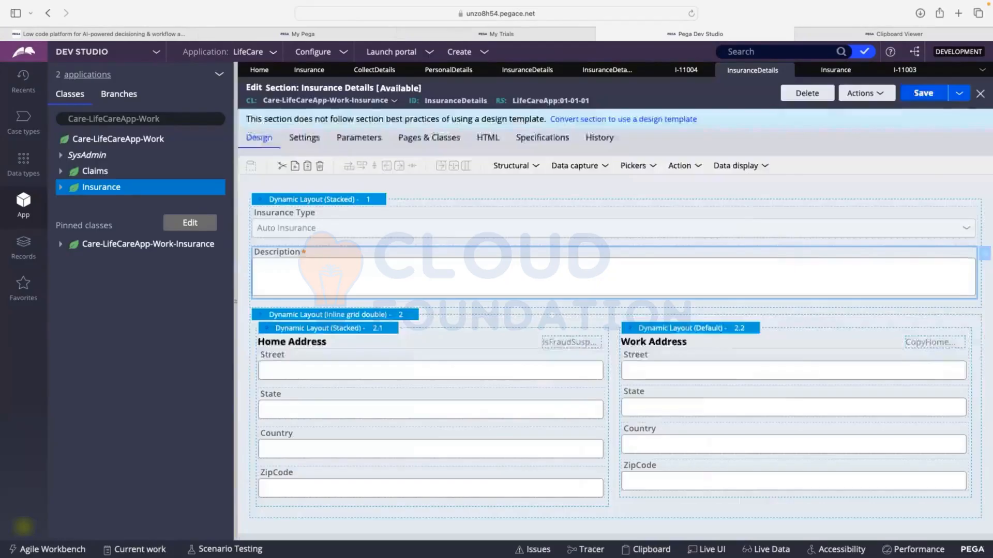
left_click(923, 92)
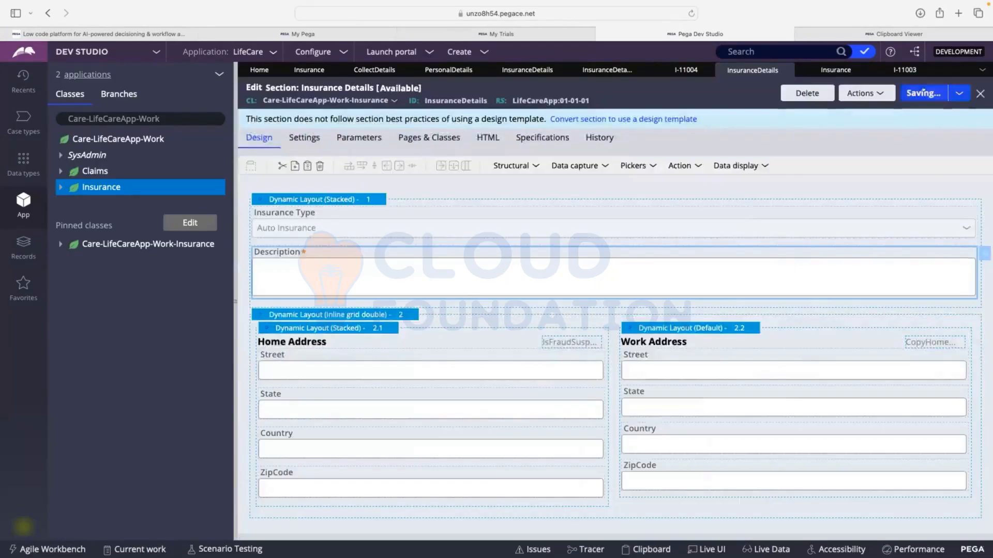
Fill in the first and last name on case I-11004's Personal Details form and submit it
left_click(687, 71)
type("fsdfsdf")
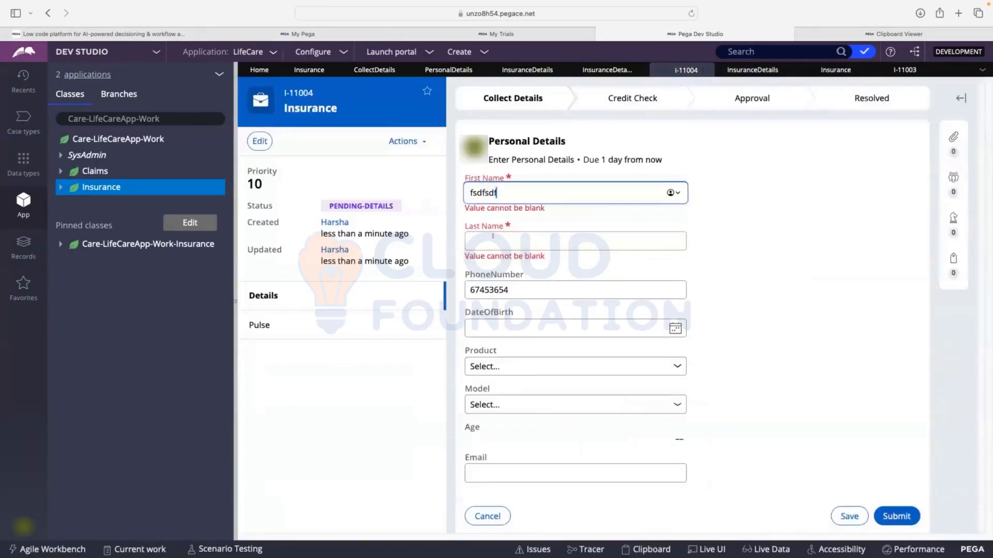
left_click(493, 236)
type("fsdfdsf")
left_click(898, 508)
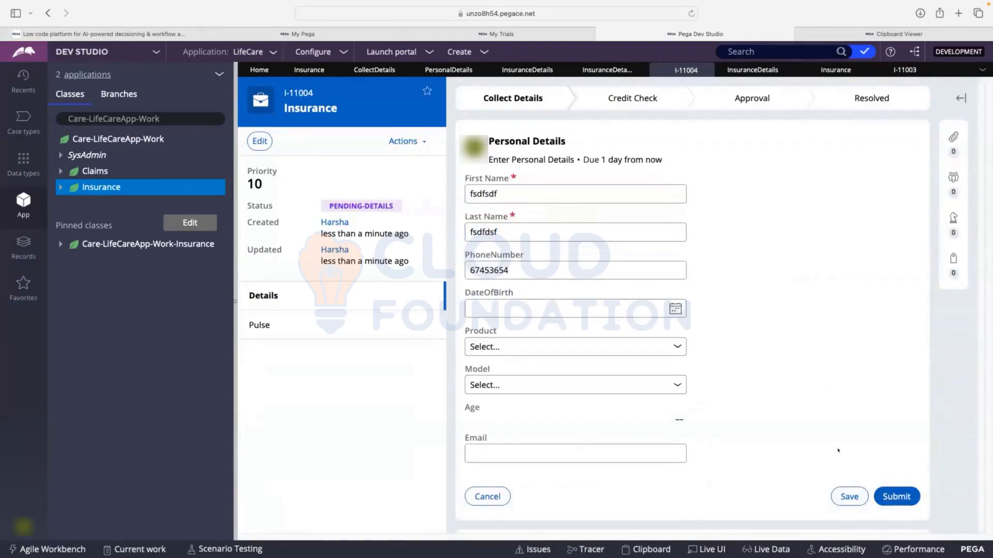
left_click(897, 497)
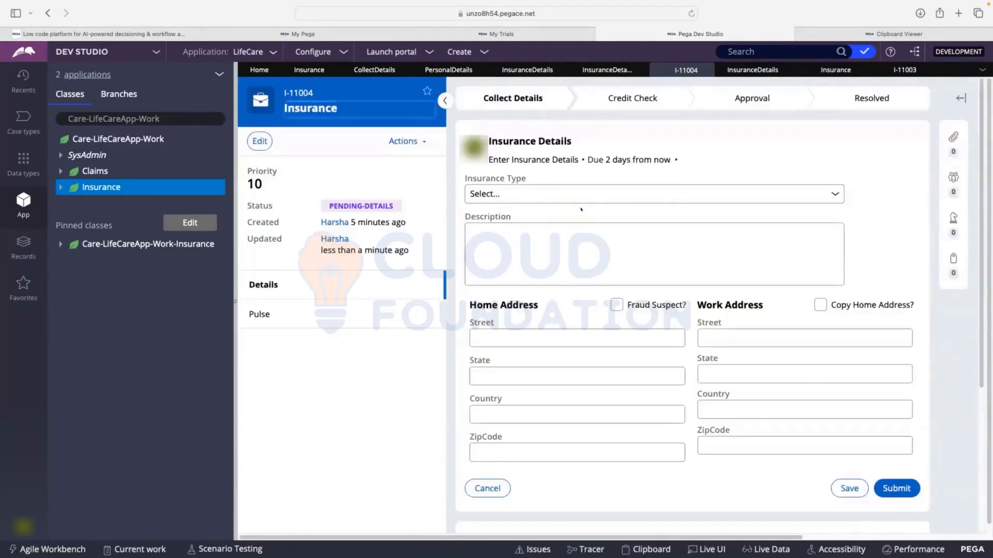
Set Insurance Type to Auto Insurance, try submitting the form with Description empty, and dismiss the resulting dialog
left_click(517, 194)
left_click(519, 204)
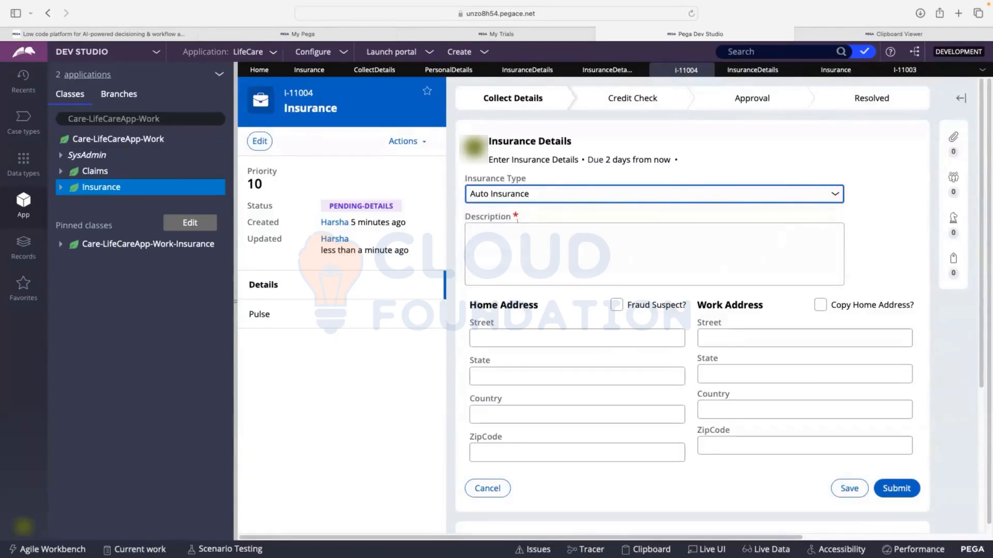
left_click(896, 488)
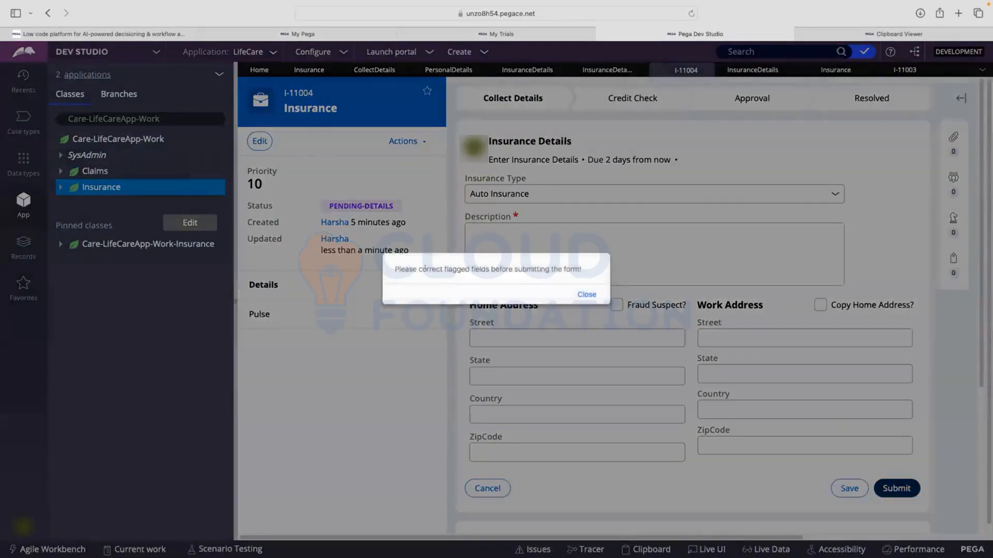
left_click(586, 293)
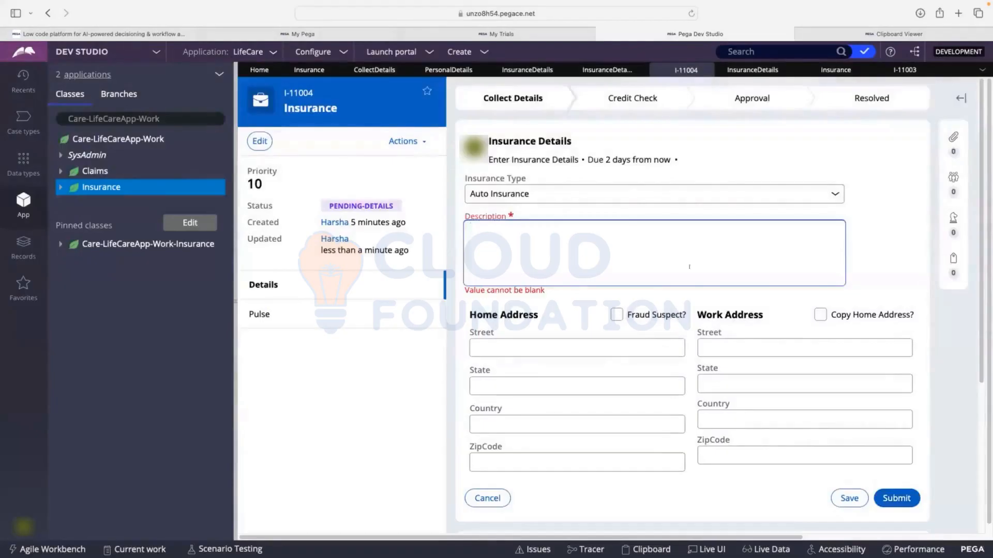
Enter fdsfsdfs as the Description and clear it again to test the required check
type("fdsfsdfs")
left_click(874, 203)
left_click(600, 244)
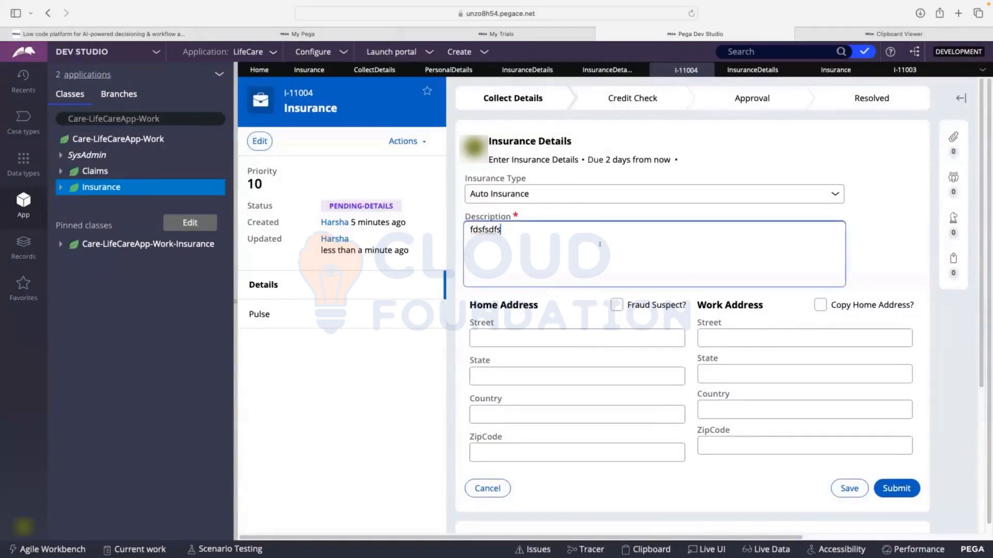
key("BackSpace")
key("BackSpace")
key("BackSpace")
key("BackSpace")
key("BackSpace")
key("BackSpace")
key("BackSpace")
key("BackSpace")
left_click(847, 120)
Change Insurance Type to Health Insurance on case I-11004's Insurance Details form
left_click(534, 187)
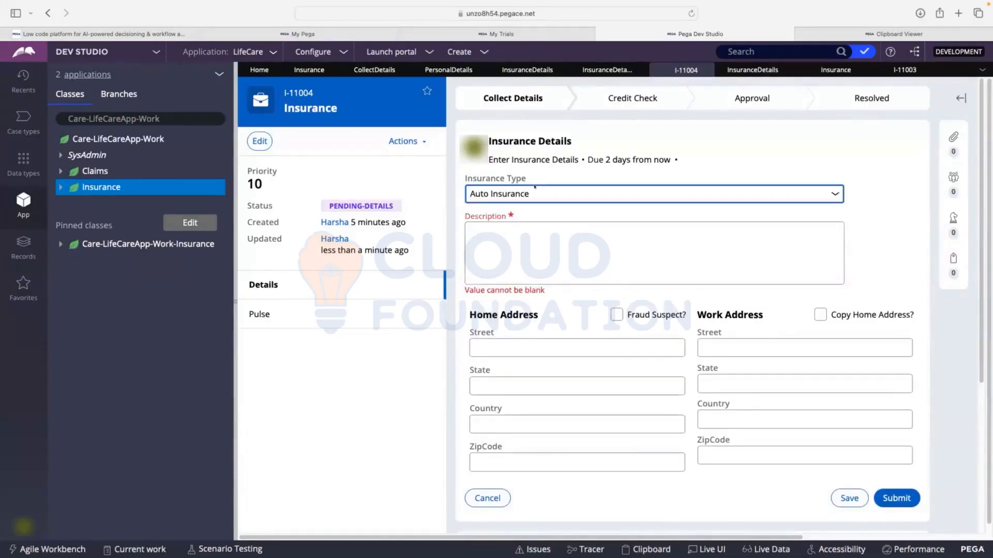
left_click(534, 188)
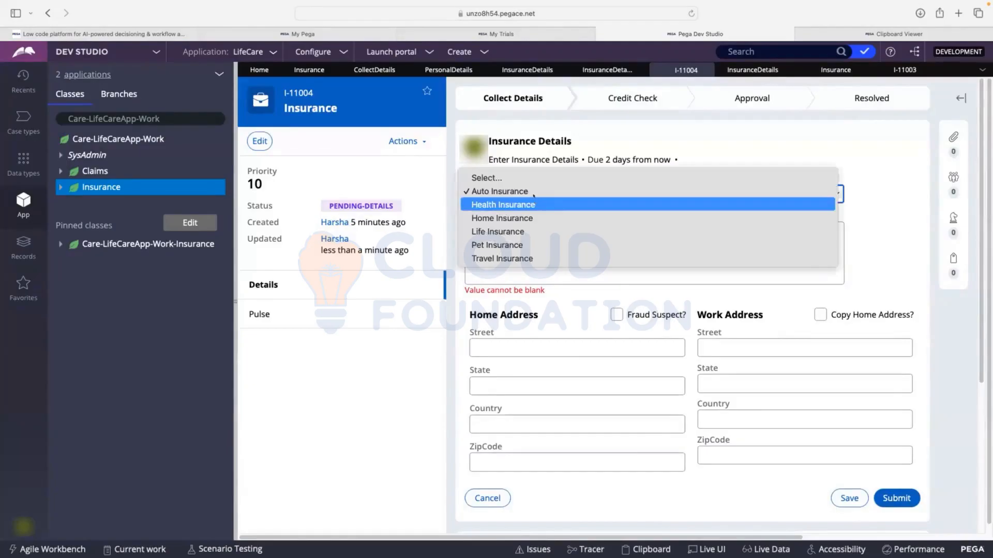
left_click(535, 204)
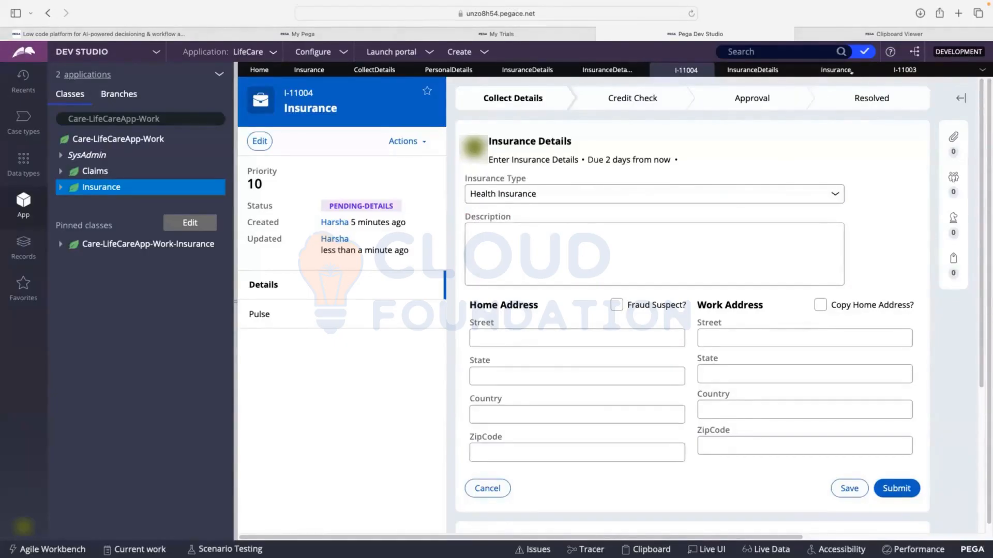
Review the Description field's required condition in the Insurance Details section's cell properties, and close them without changes
left_click(835, 71)
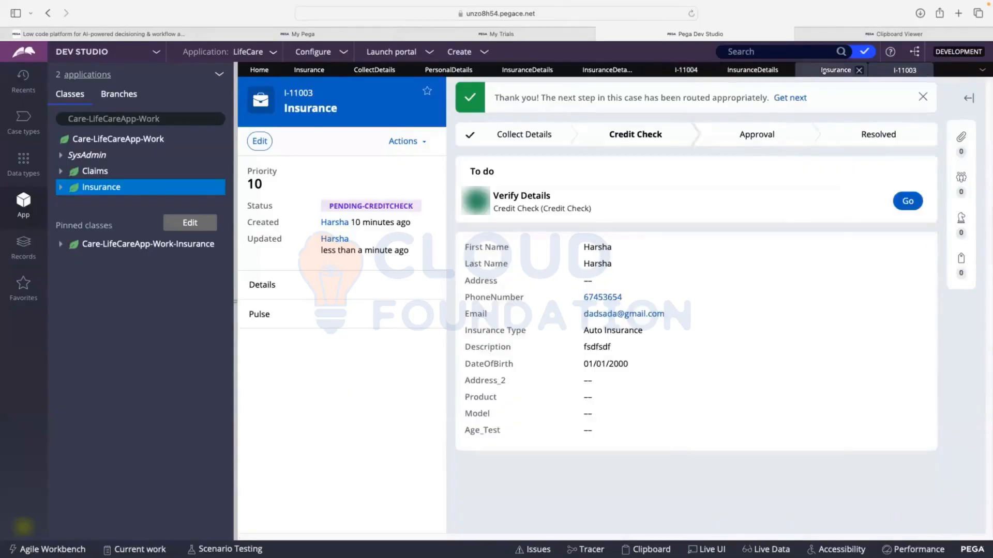
left_click(824, 72)
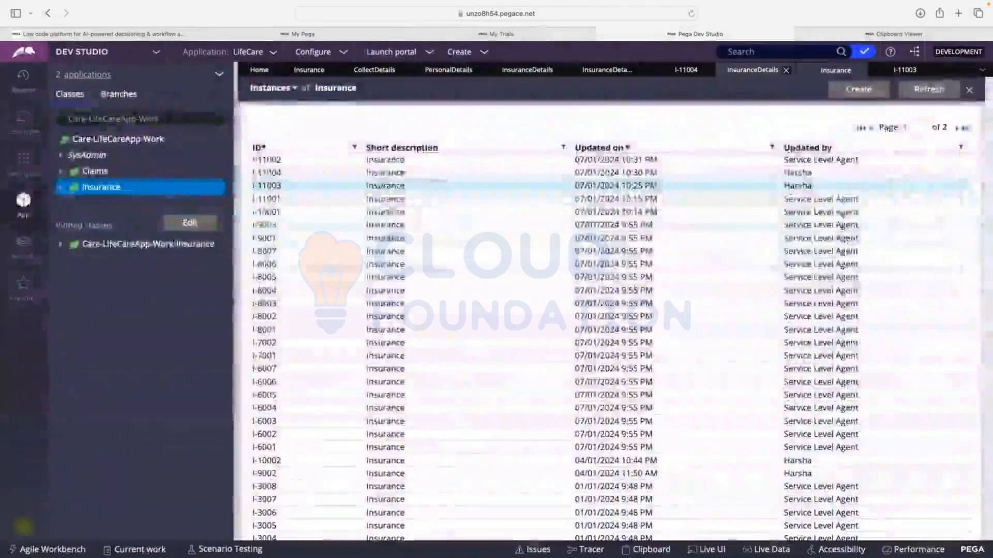
left_click(752, 70)
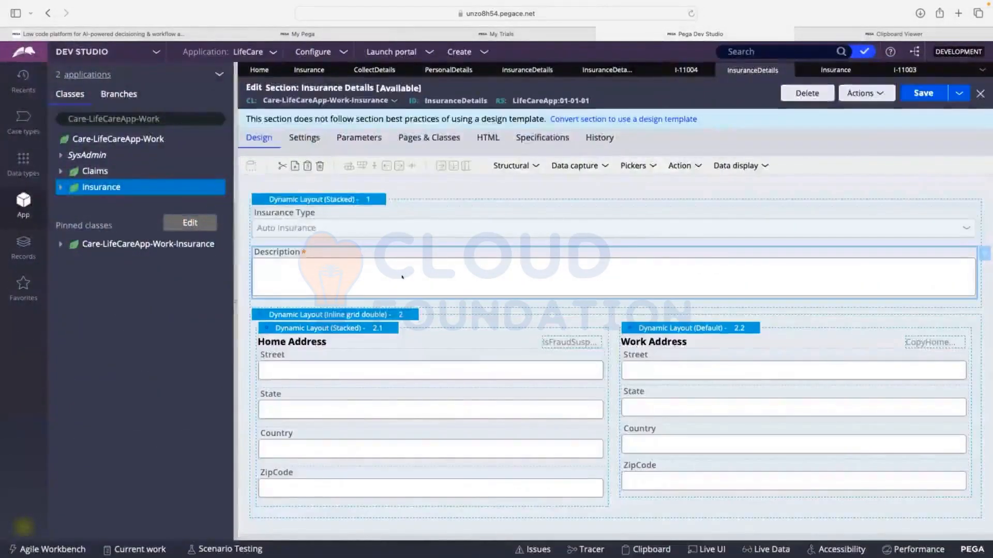
double_click(403, 277)
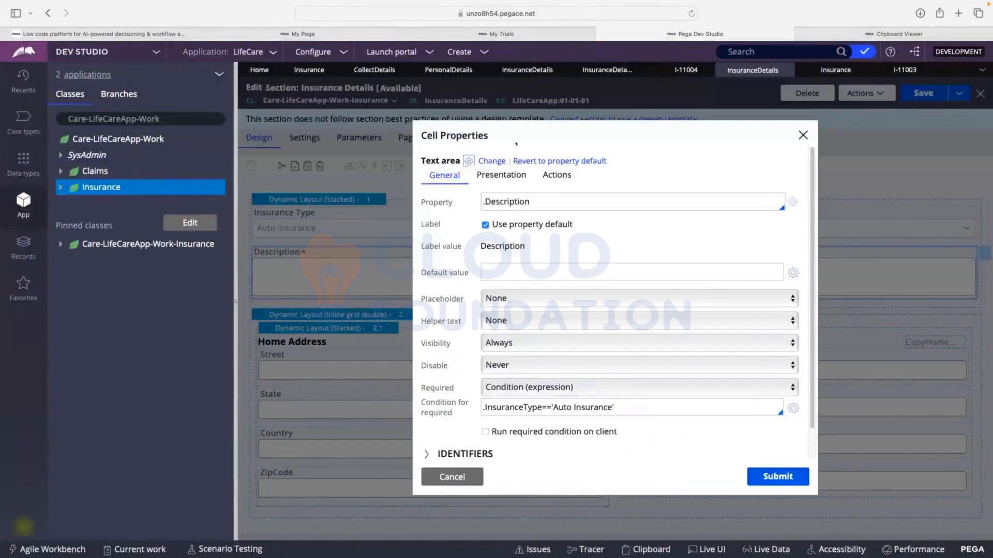
left_click(583, 266)
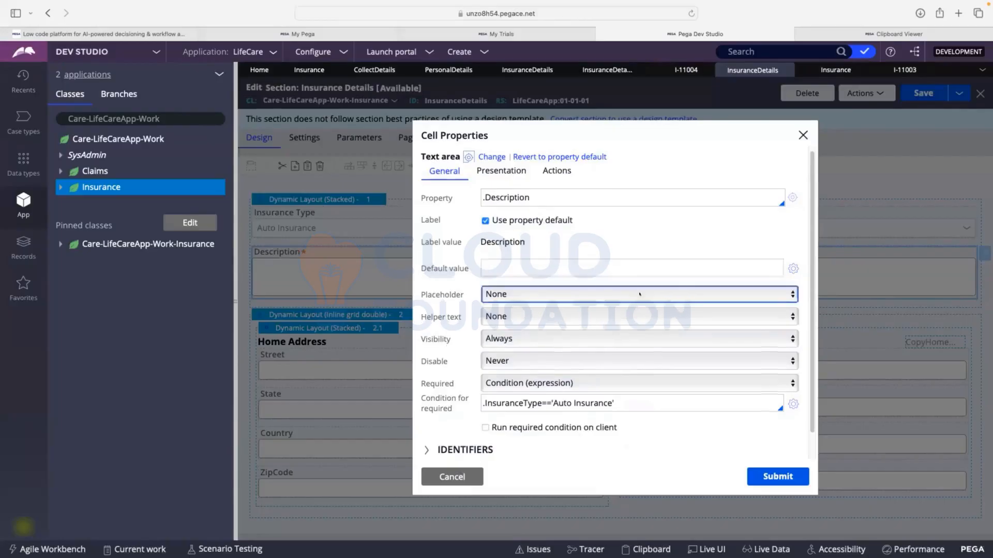
scroll(672, 346, "down", 1)
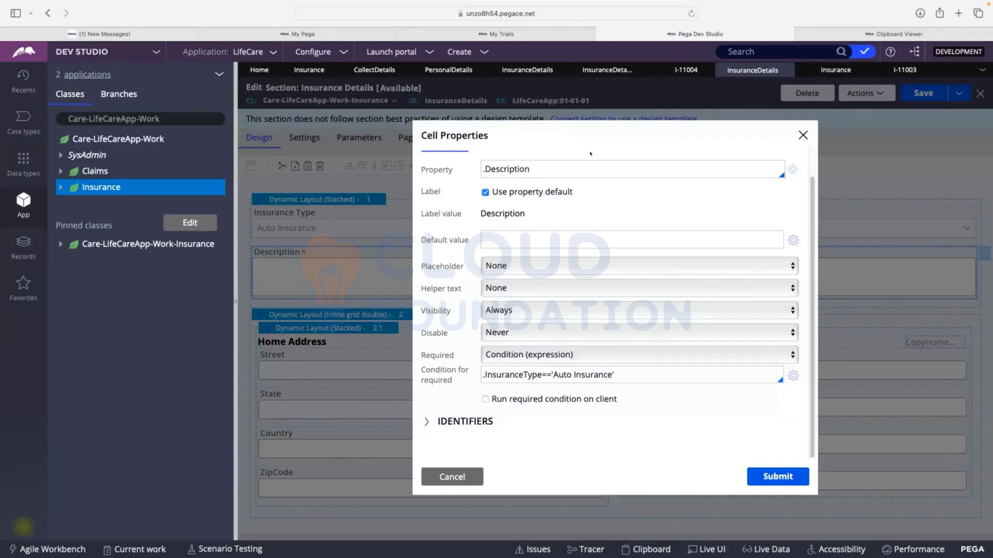
left_click(802, 135)
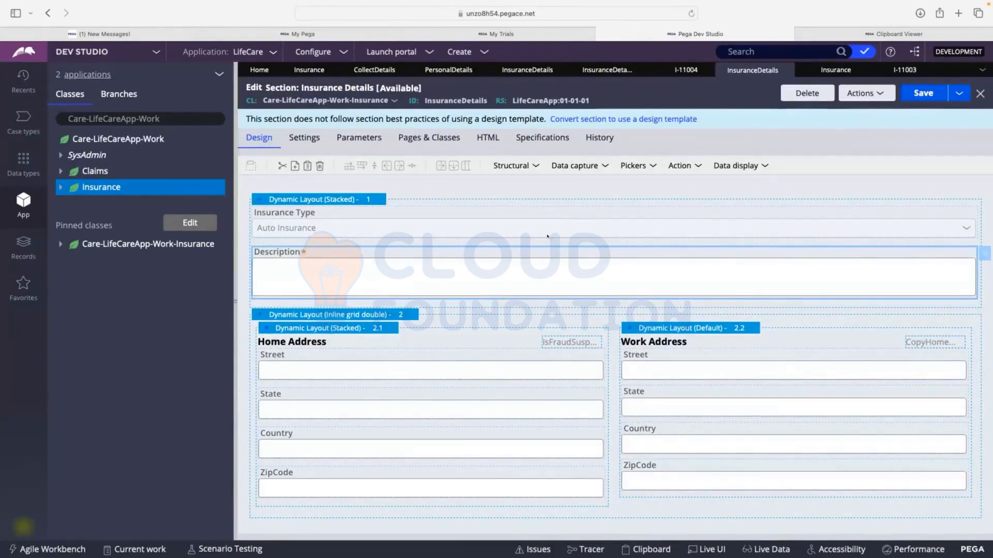
Try the Required option for .InsuranceType in the InsuranceDetailsValidate rule's validation conditions, and cancel the edit
left_click(836, 71)
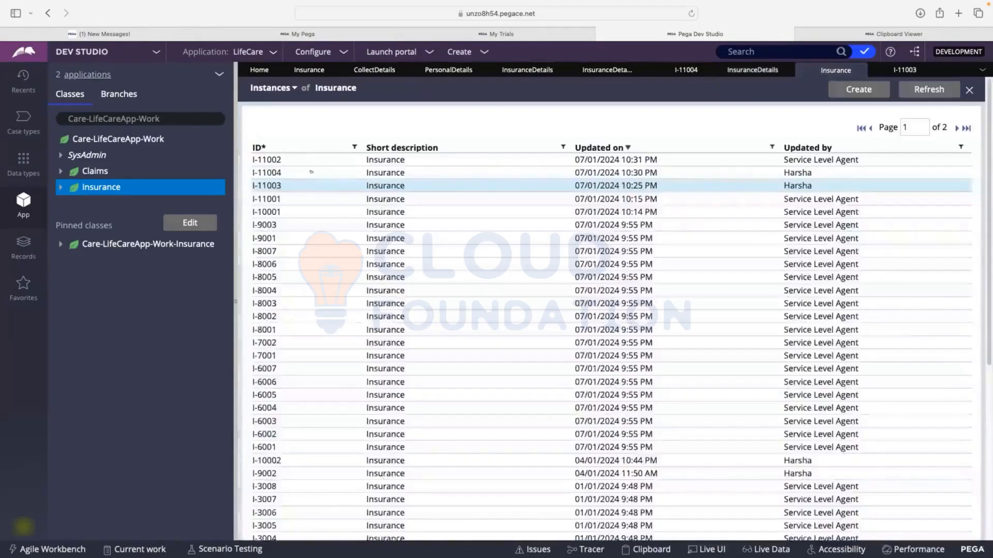
left_click(735, 71)
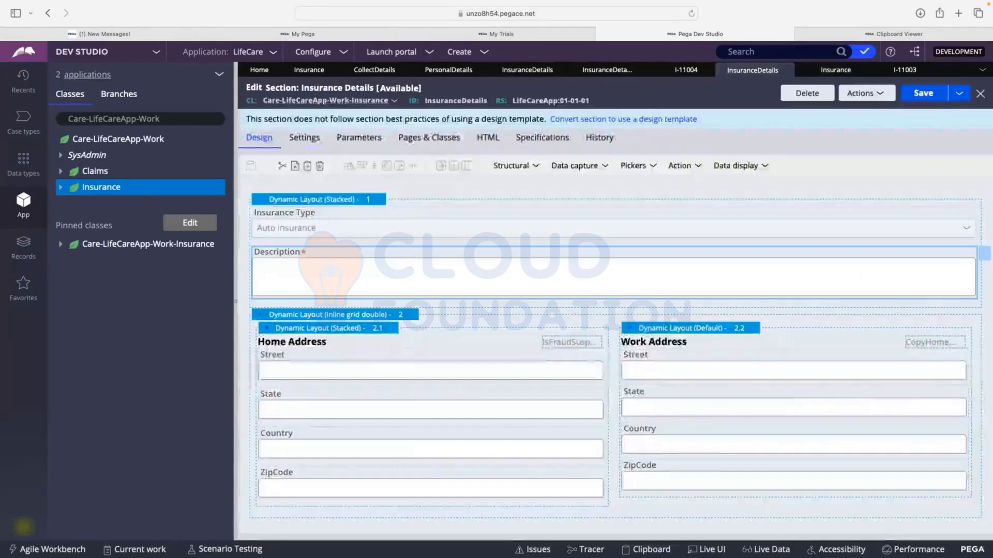
left_click(607, 69)
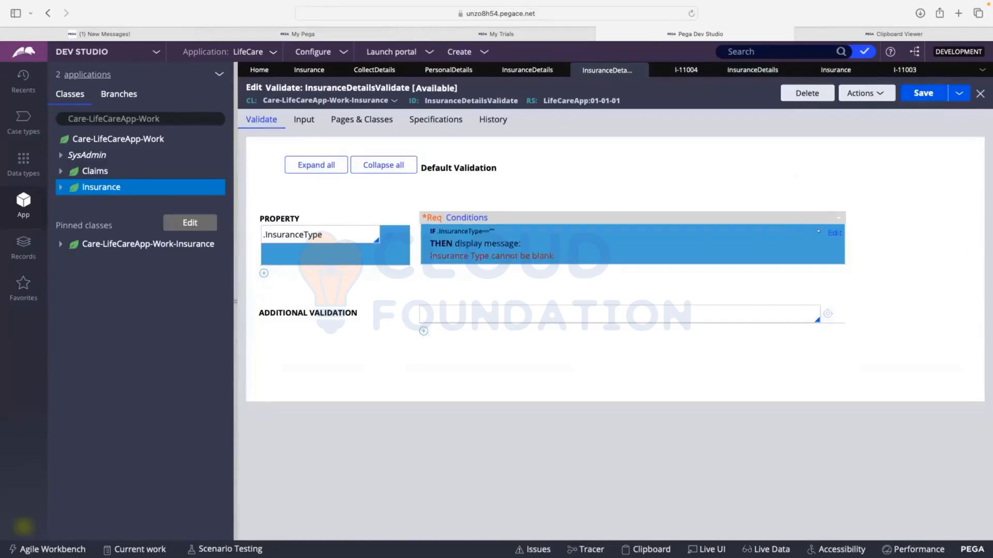
left_click(833, 233)
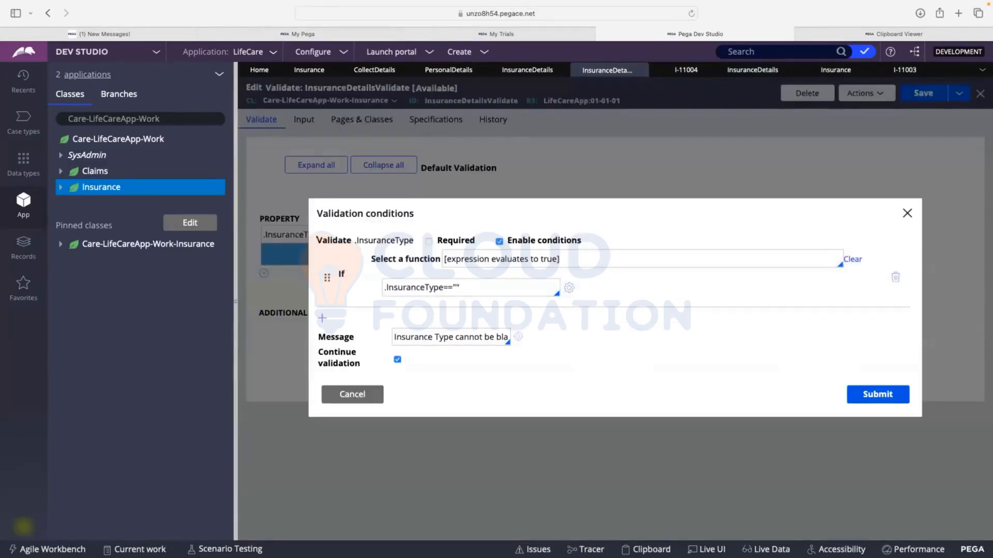
left_click_drag(317, 240, 408, 239)
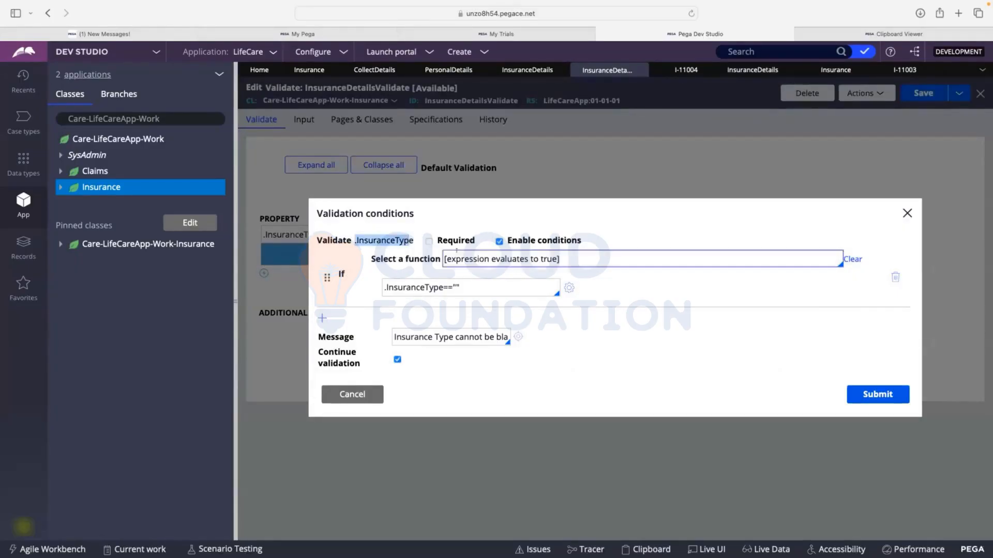
left_click(427, 240)
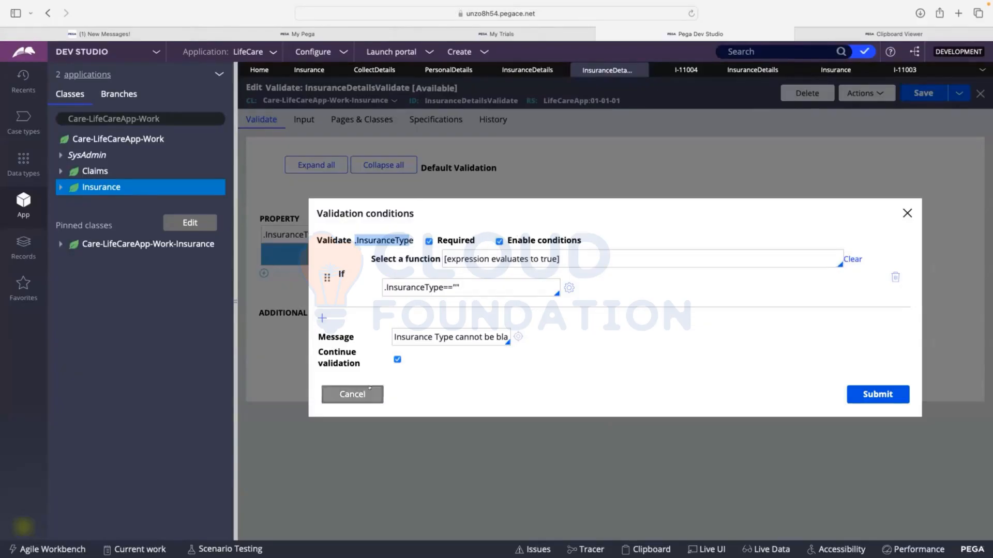
left_click(369, 387)
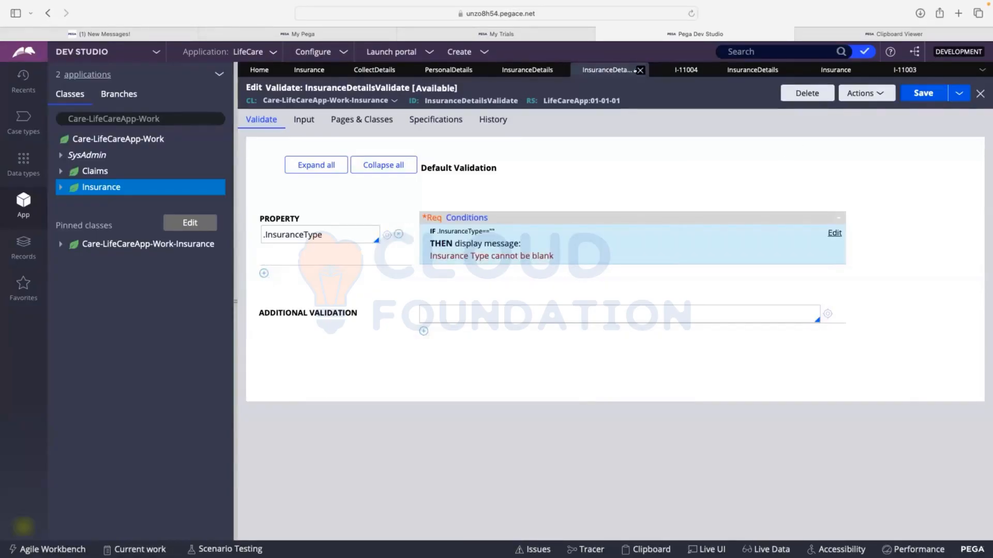
Close the InsuranceDetailsValidate rule and Insurance Details section, and look at the section referenced by the Personal Details flow action
left_click(640, 70)
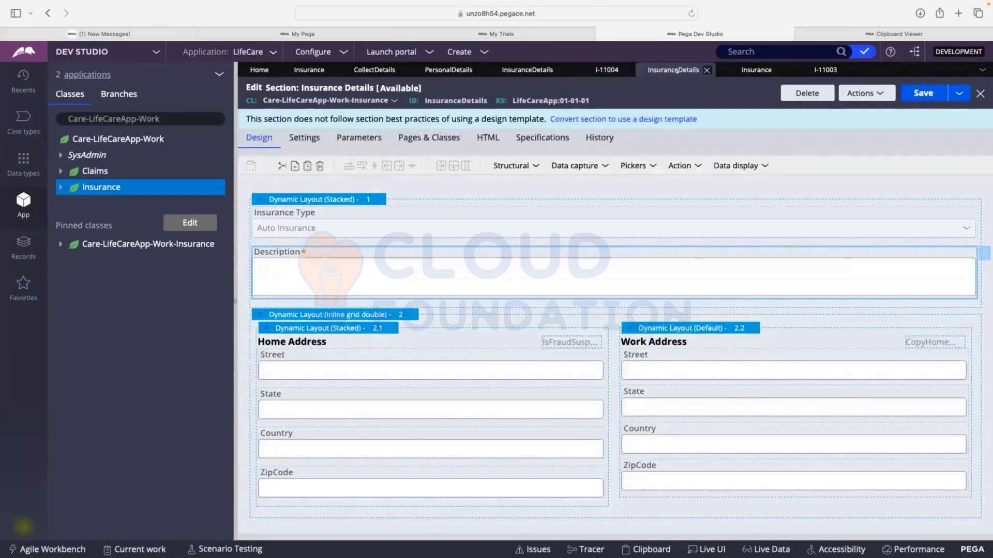
left_click(705, 70)
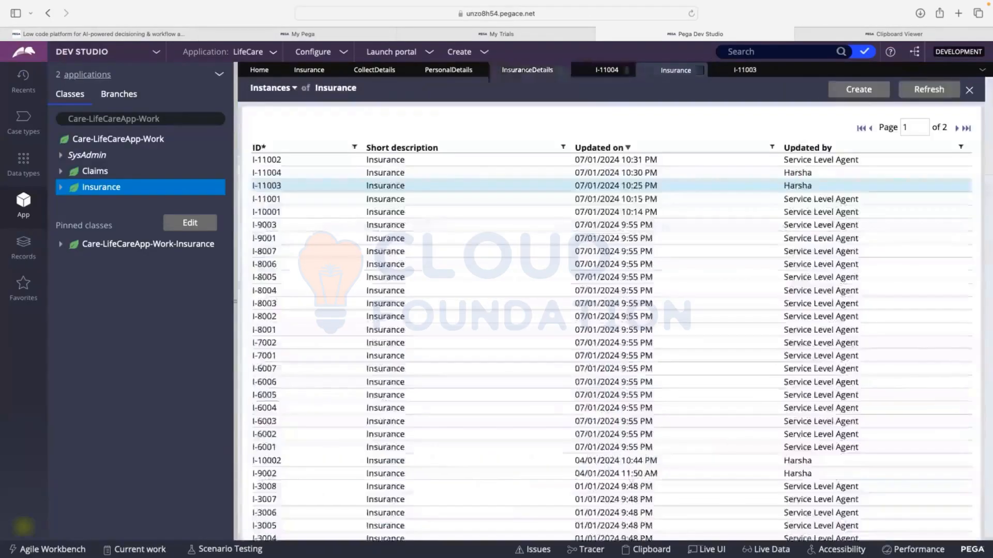
left_click(305, 68)
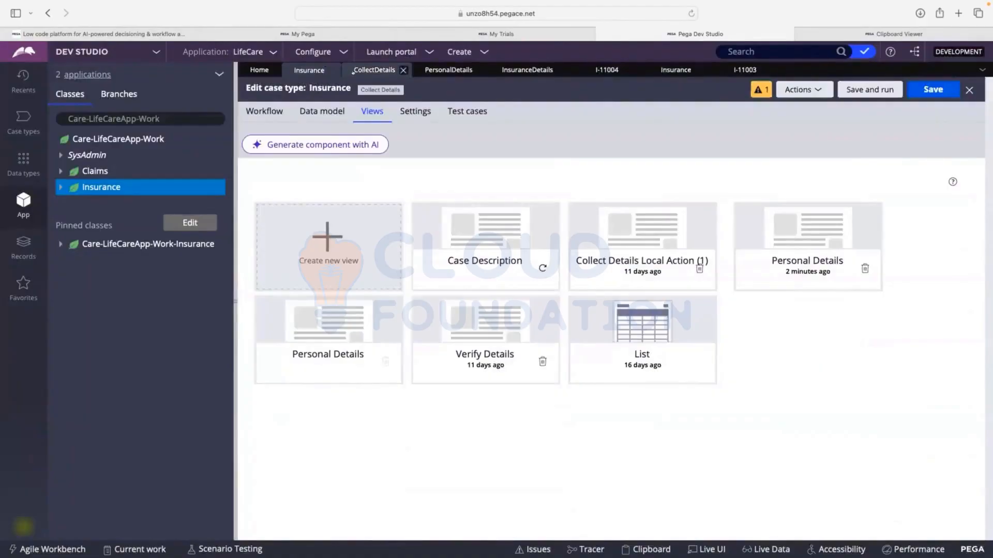
left_click(448, 70)
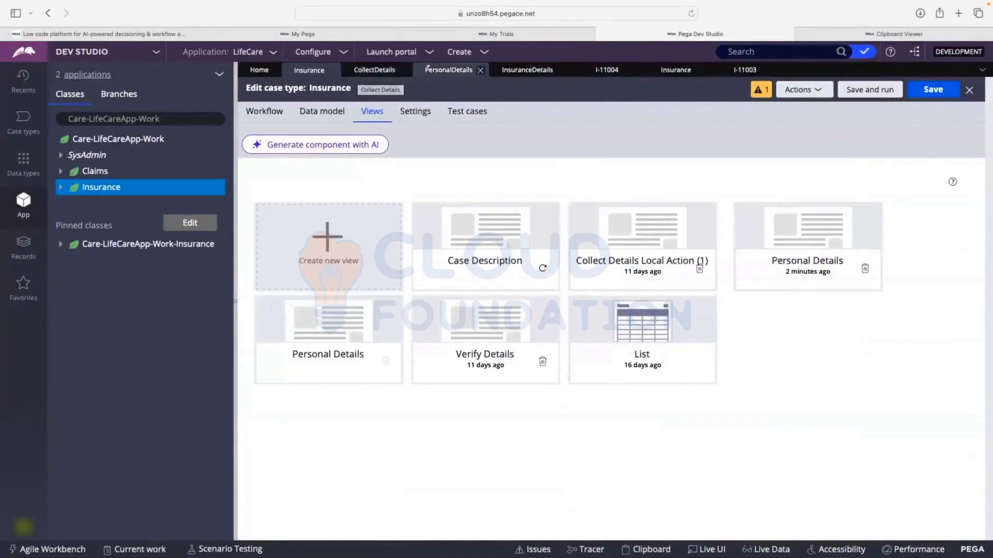
left_click(245, 116)
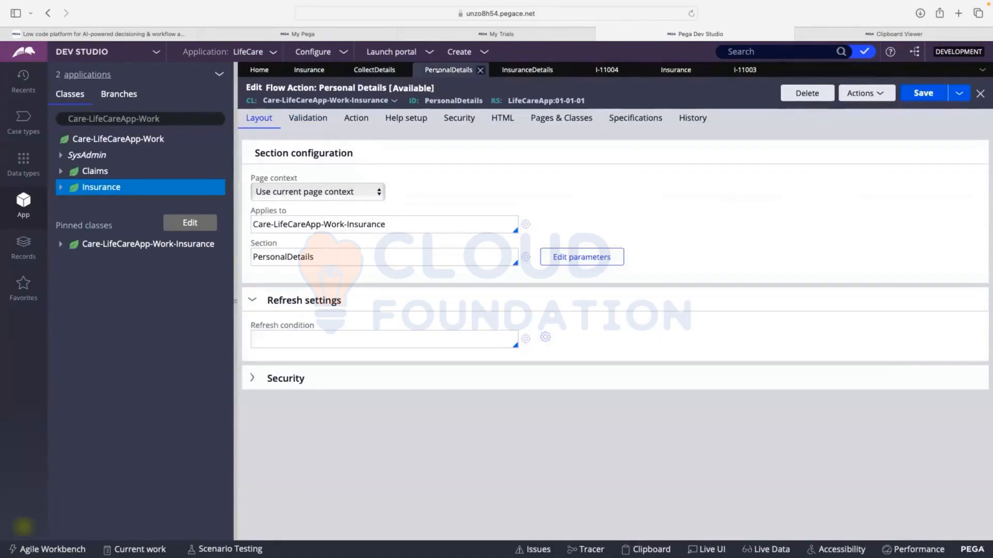
left_click(526, 257)
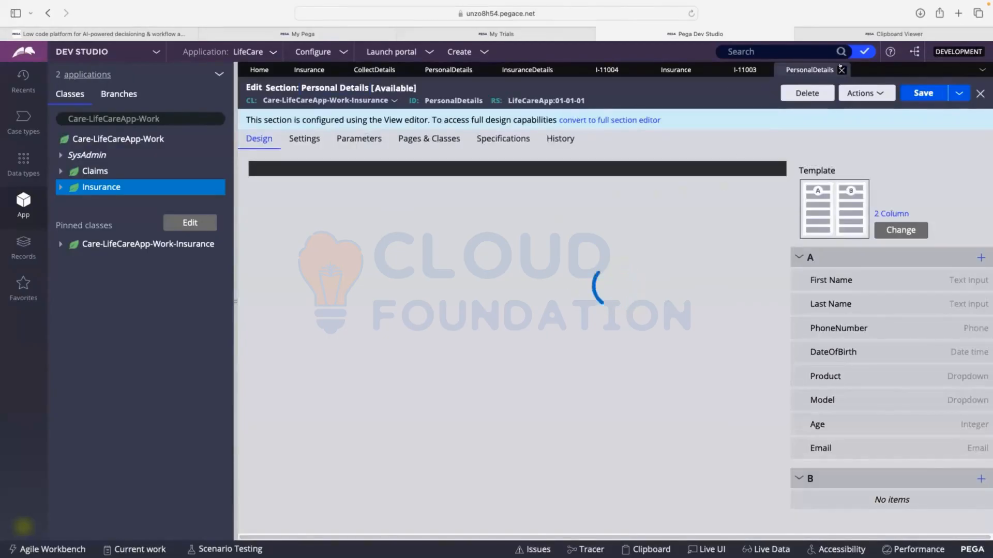
left_click(838, 73)
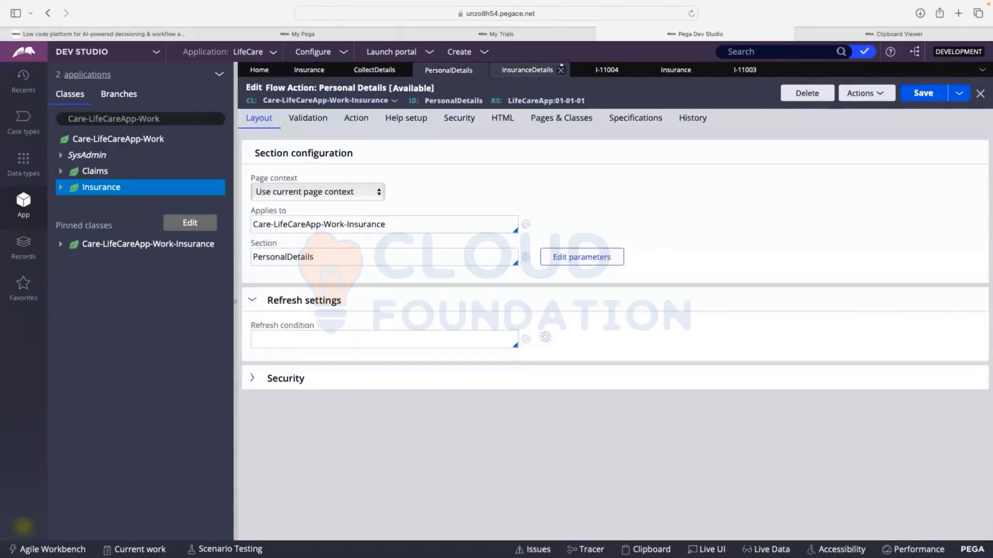
Close the Personal Details flow action and open the InsuranceDetails section from the Insurance Details flow action
left_click(559, 68)
left_click(480, 69)
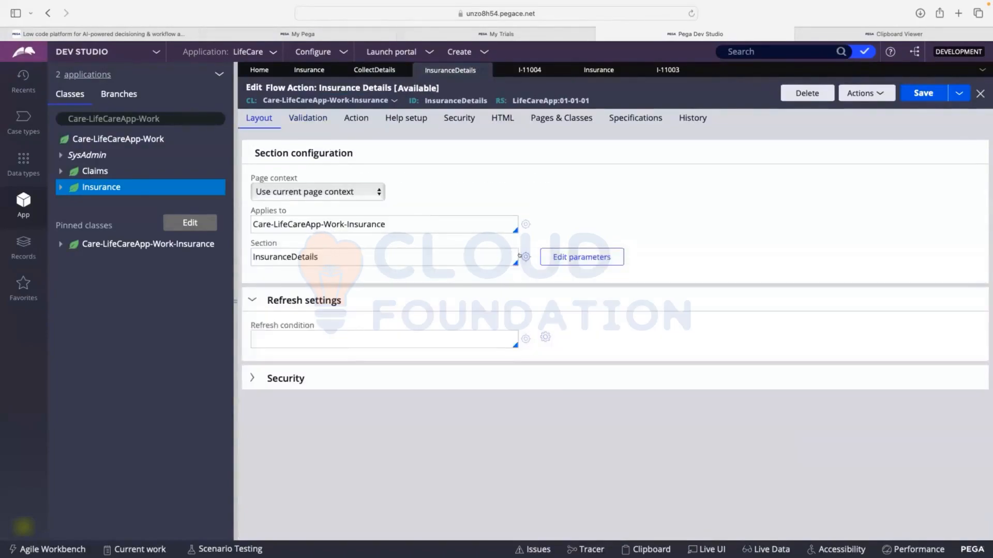
left_click(524, 257)
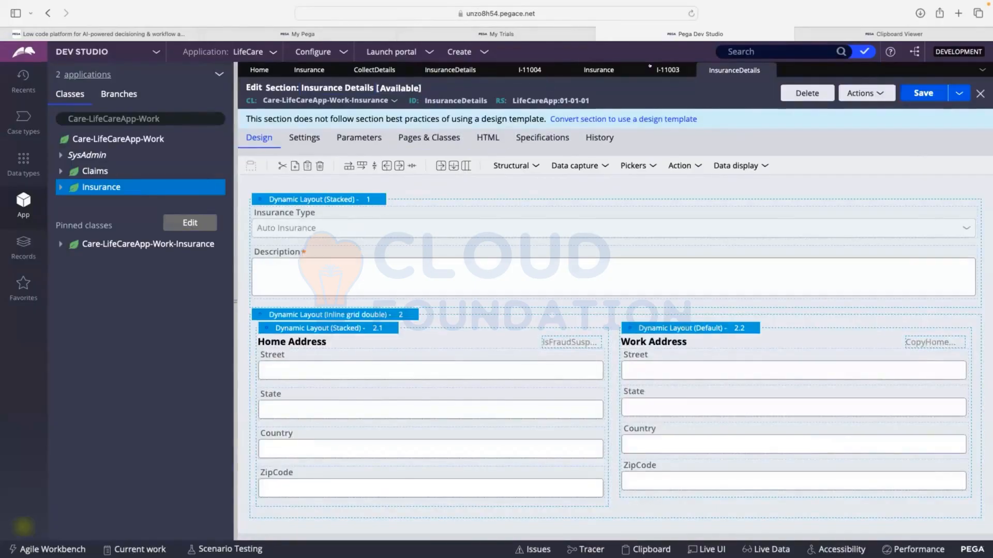
Open the PersonalDetails flow action from its connector in the CollectDetails flow, and open its section rule
left_click(374, 70)
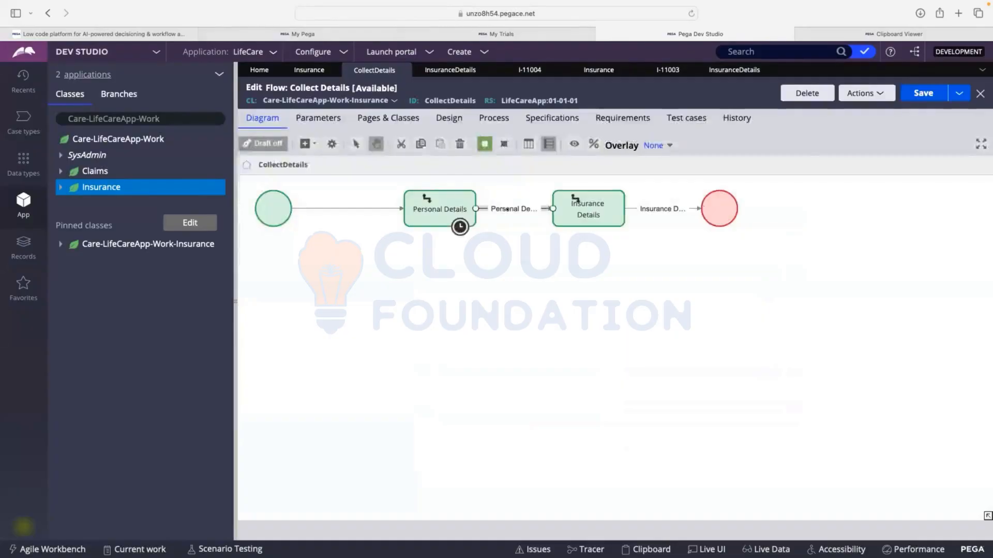
double_click(507, 209)
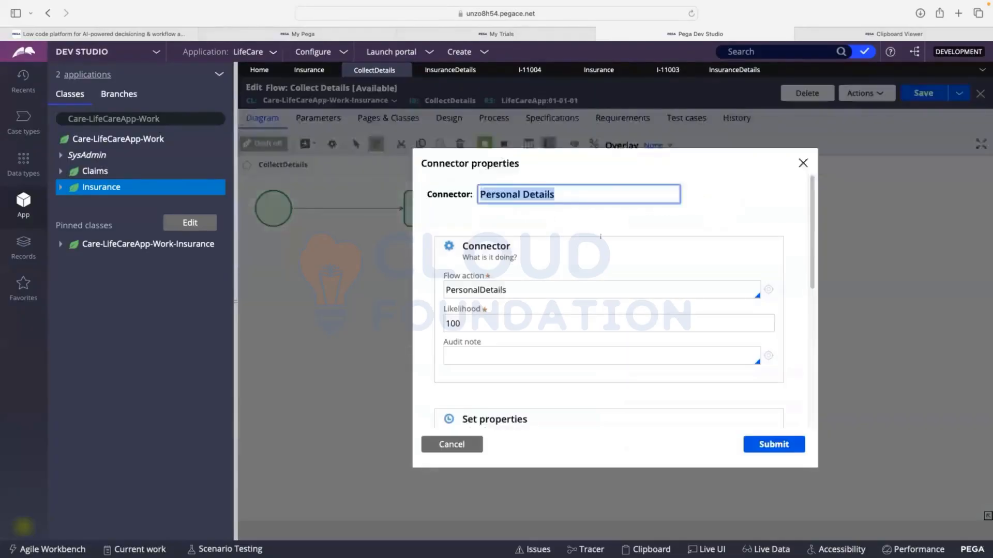
left_click(769, 290)
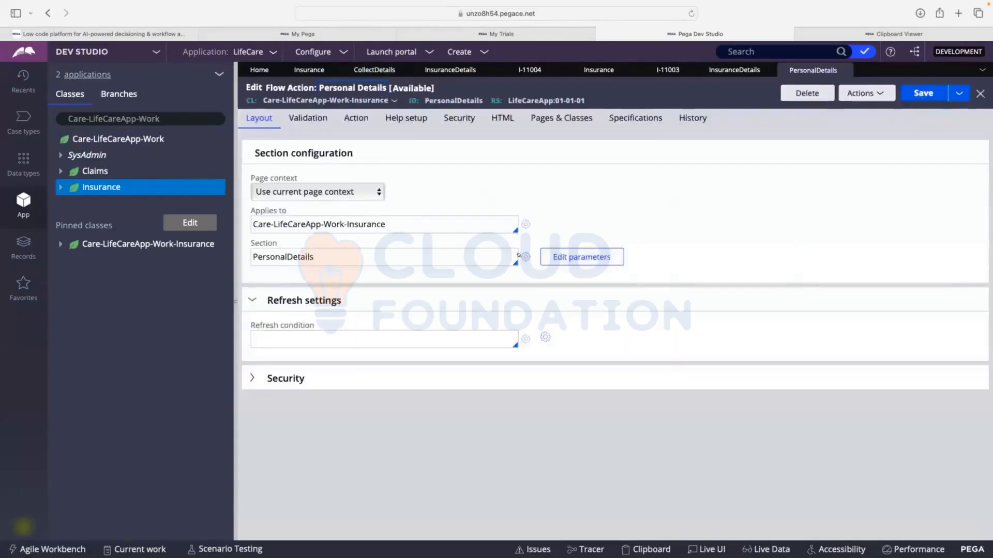
left_click(525, 258)
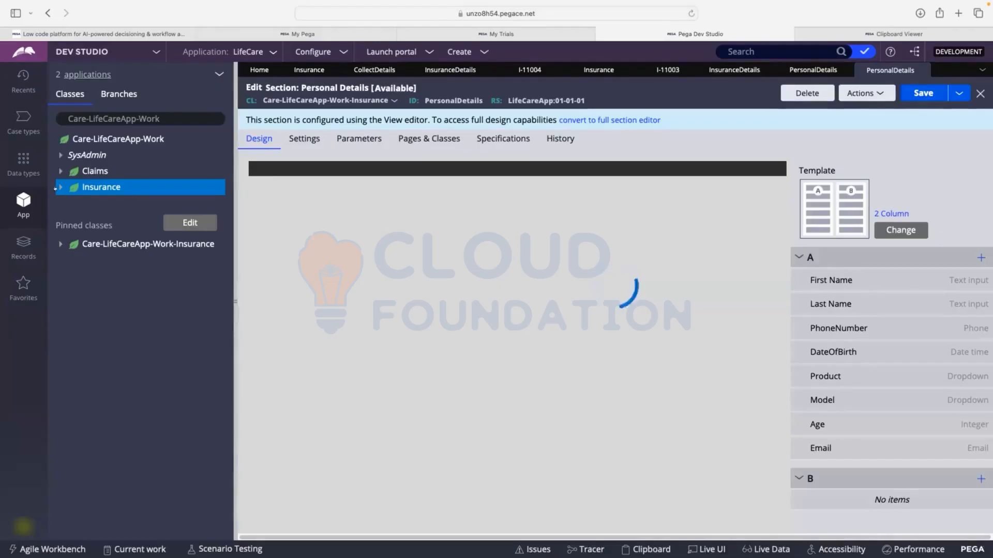
Open the FirstName property from the Insurance class's data model
left_click(60, 187)
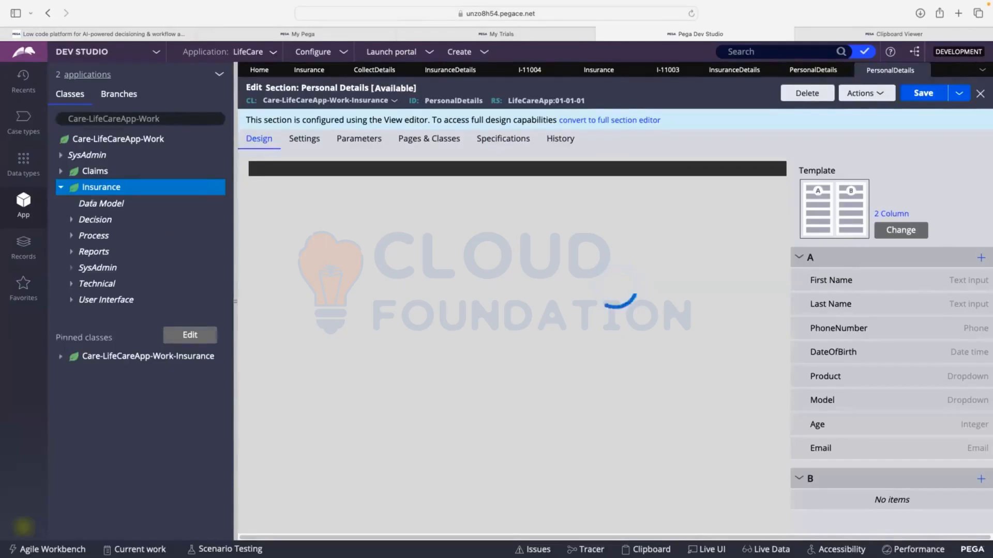
left_click(72, 203)
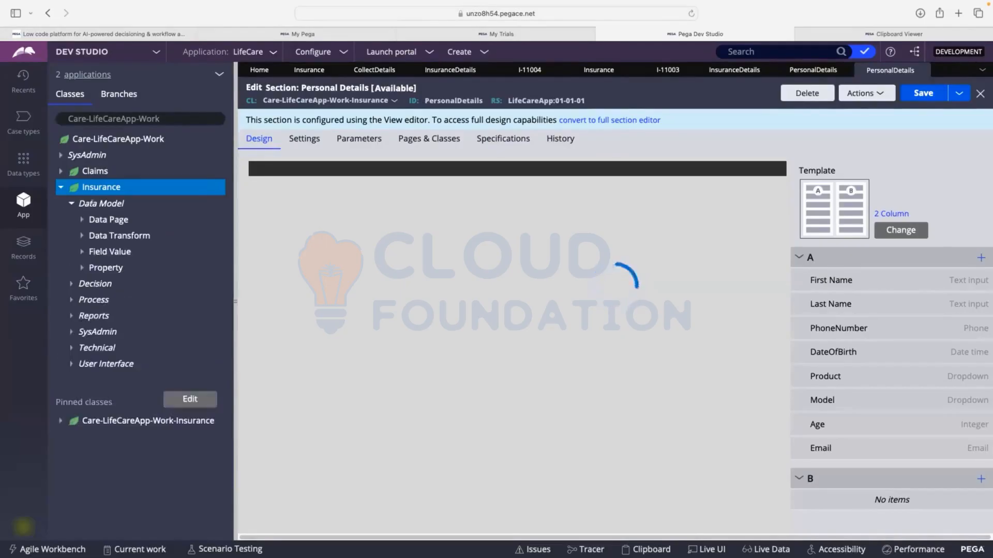
left_click(80, 268)
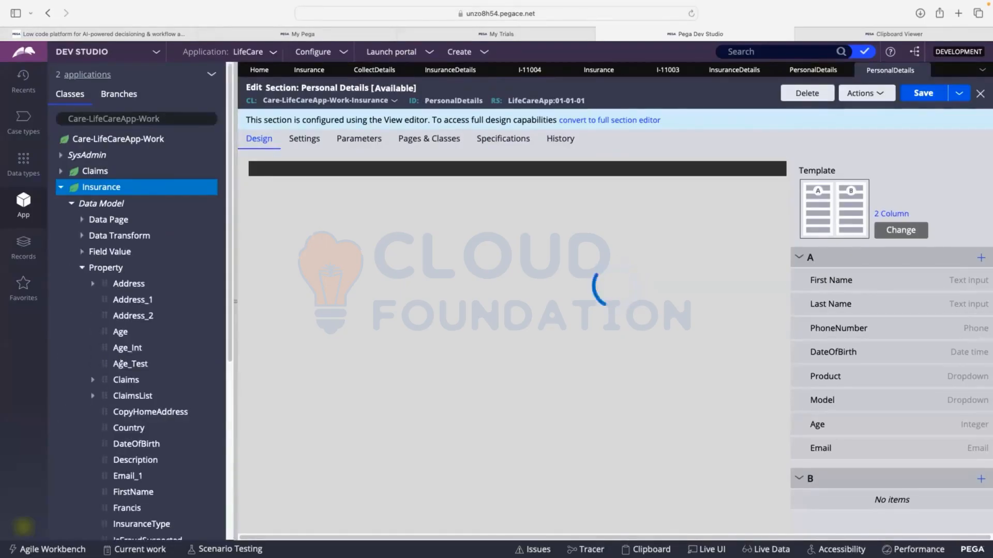
scroll(121, 367, "down", 4)
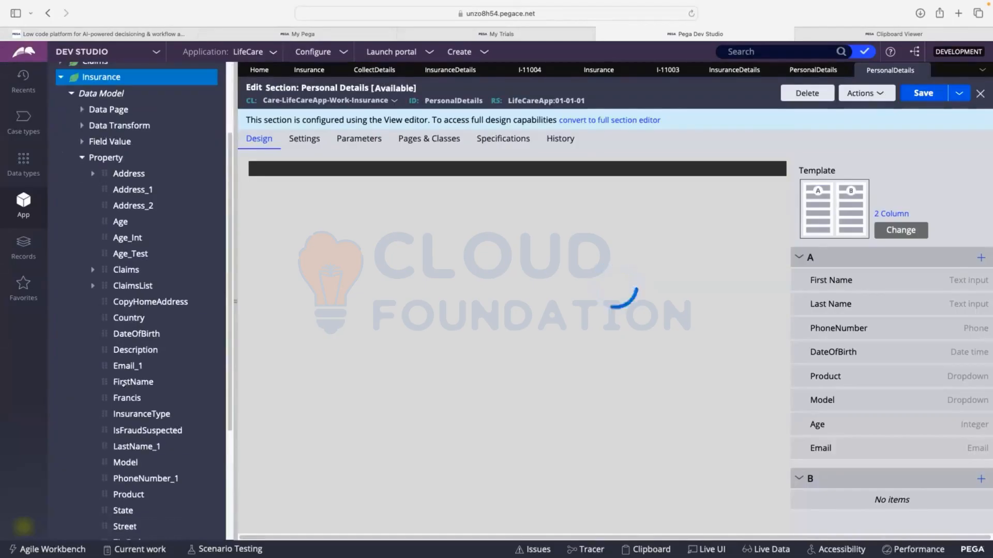
left_click(124, 383)
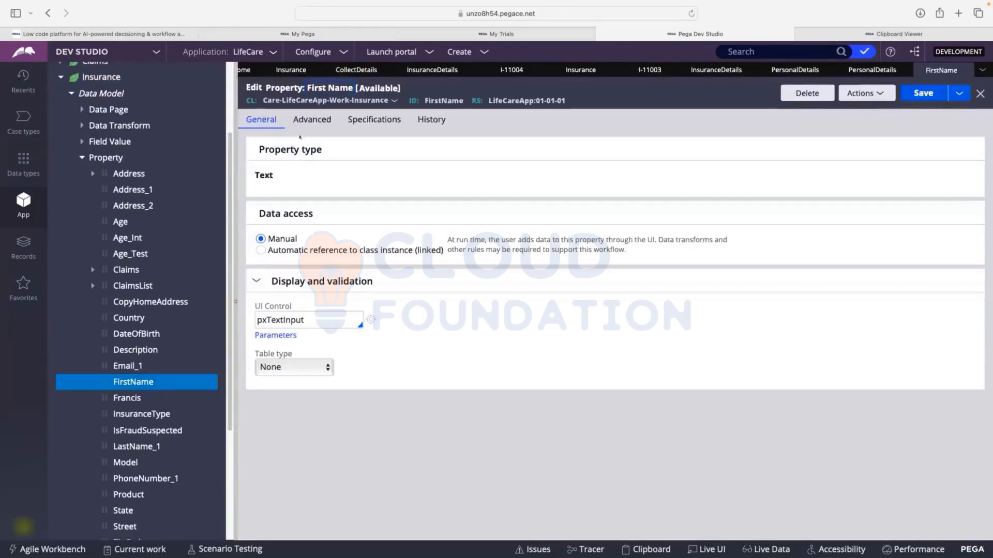
Examine the FirstName property's advanced validation settings and look through the edit validate rules available for Use validate
left_click(301, 120)
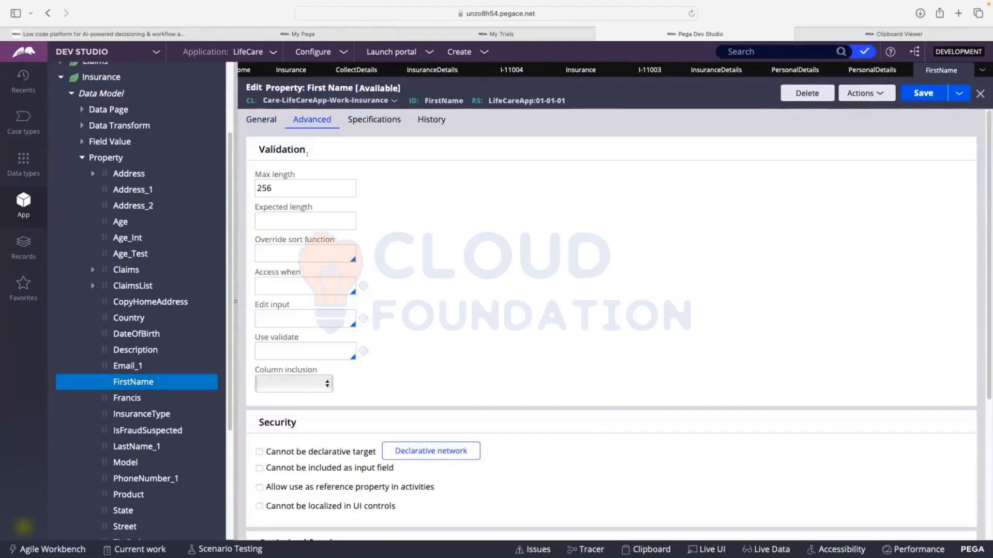
left_click(300, 215)
scroll(300, 196, "down", 1)
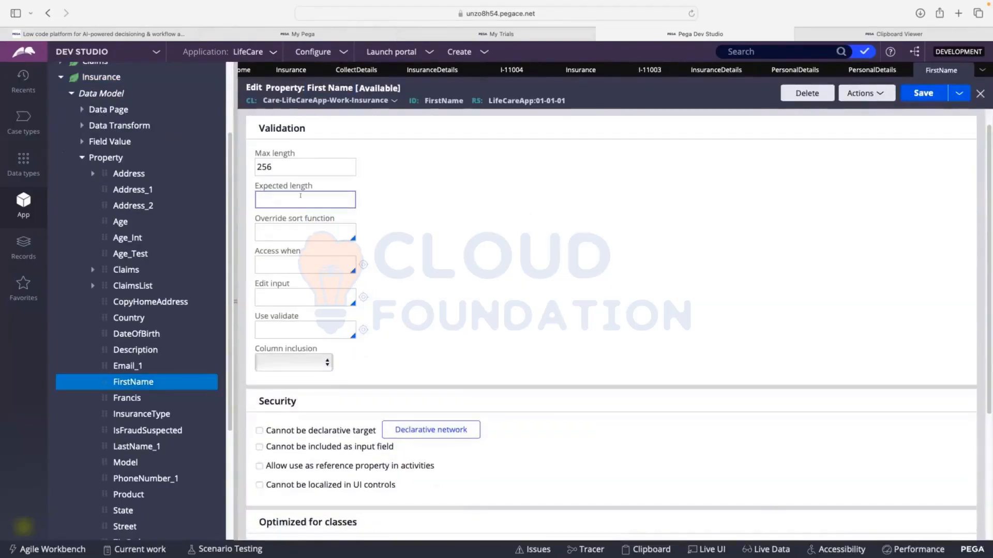
left_click(282, 328)
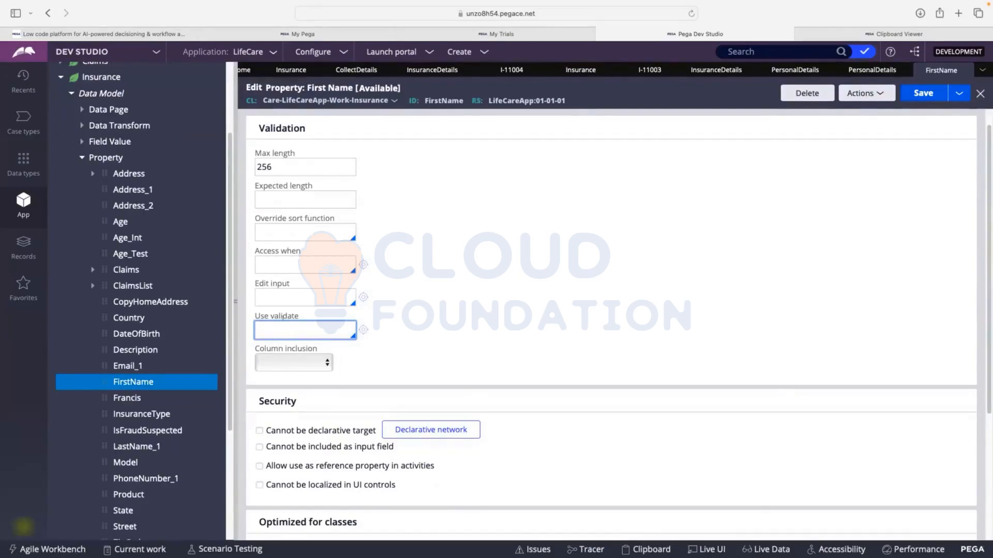
key("Down")
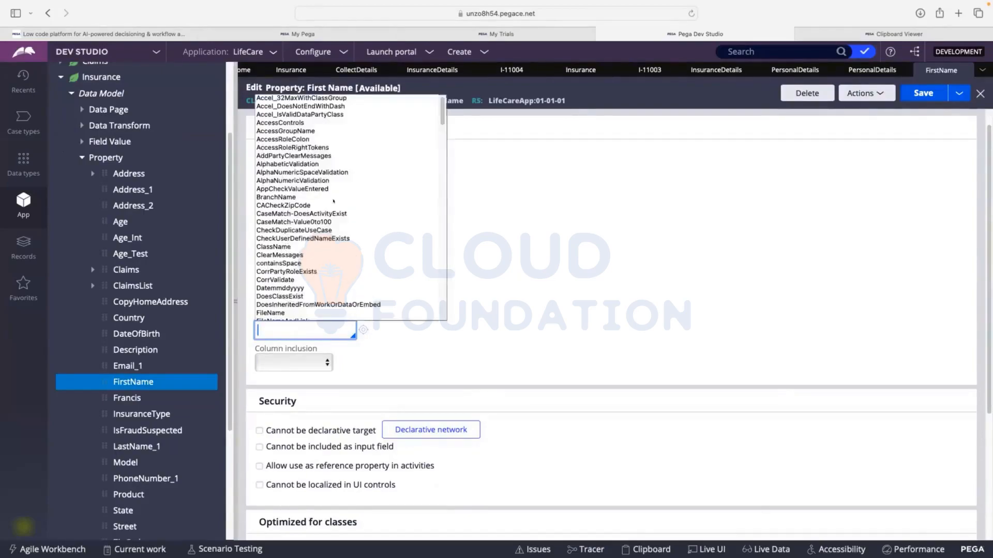
scroll(334, 201, "down", 15)
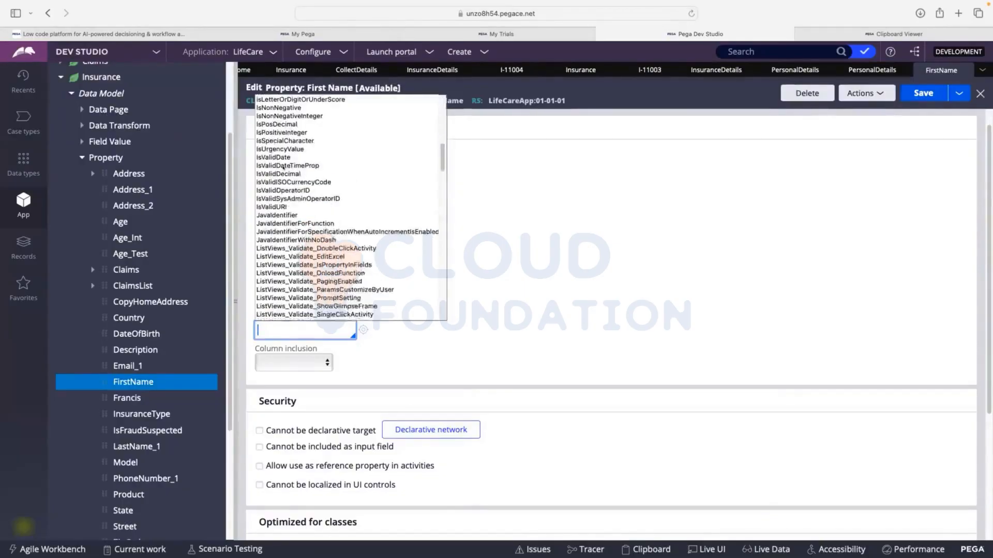
scroll(283, 167, "down", 15)
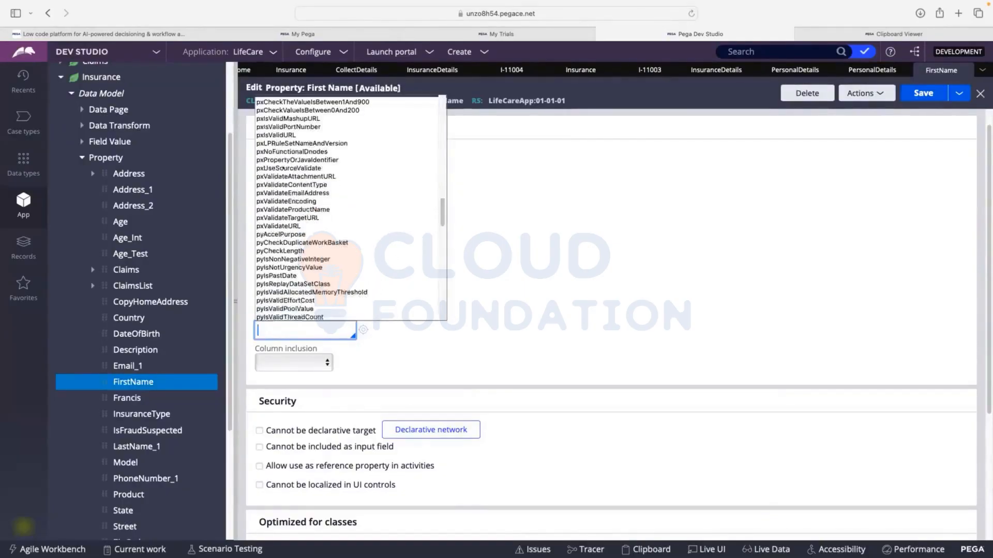
scroll(309, 203, "down", 15)
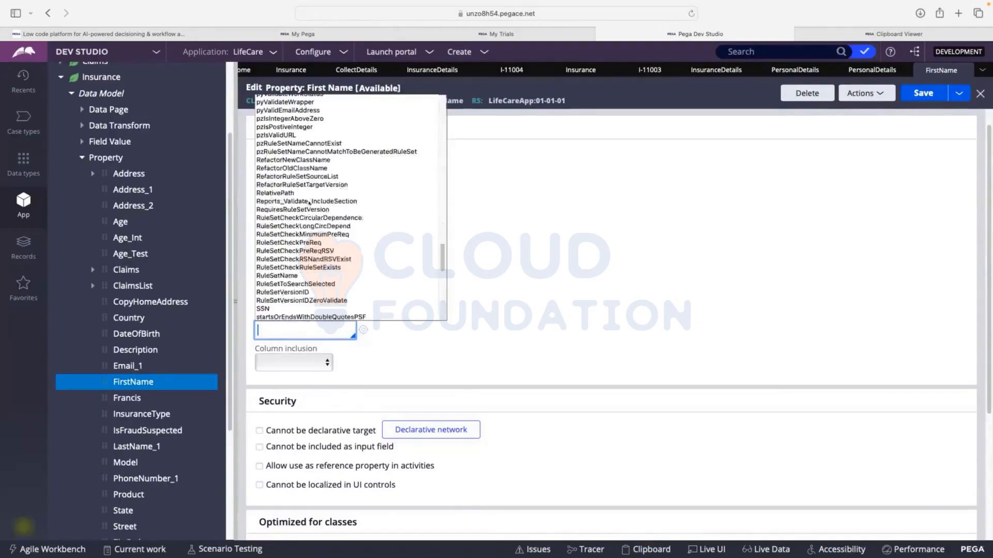
scroll(309, 203, "down", 10)
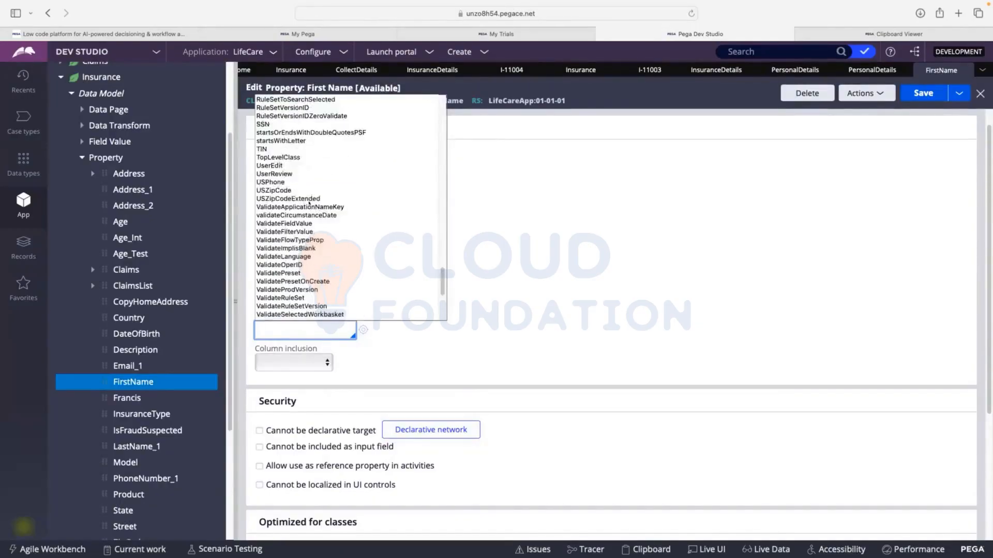
scroll(309, 203, "up", 20)
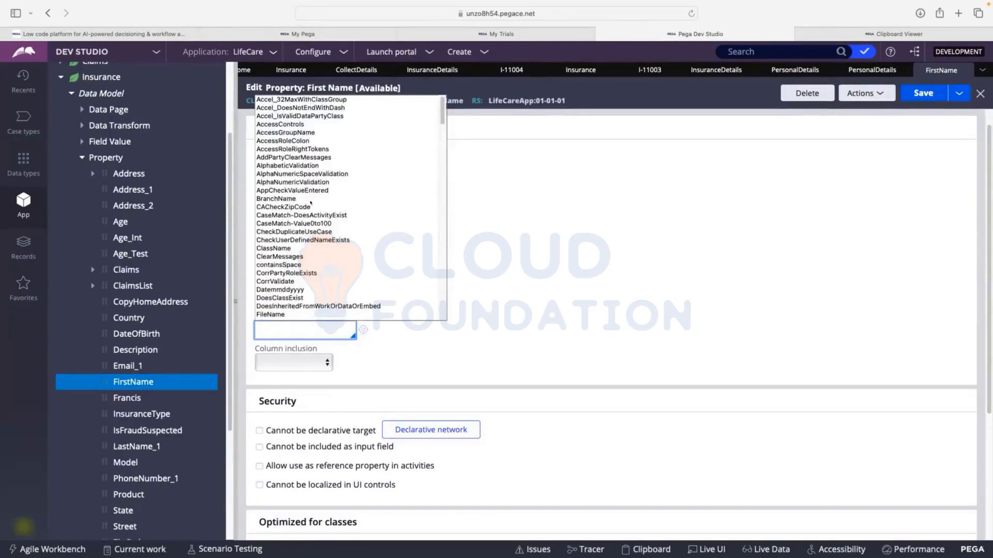
Set the FirstName property's Use validate rule to isBlank and save the property
type("Isb")
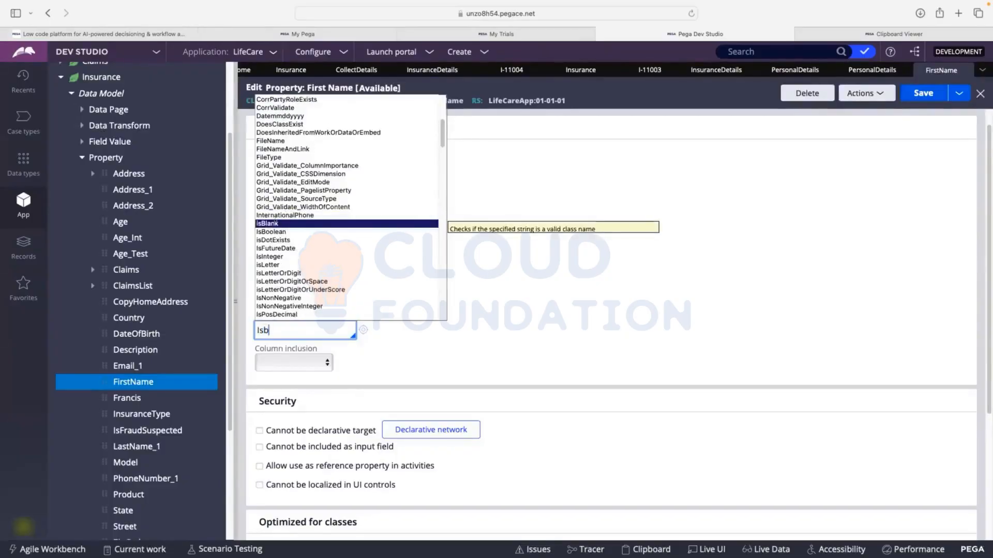
left_click(276, 225)
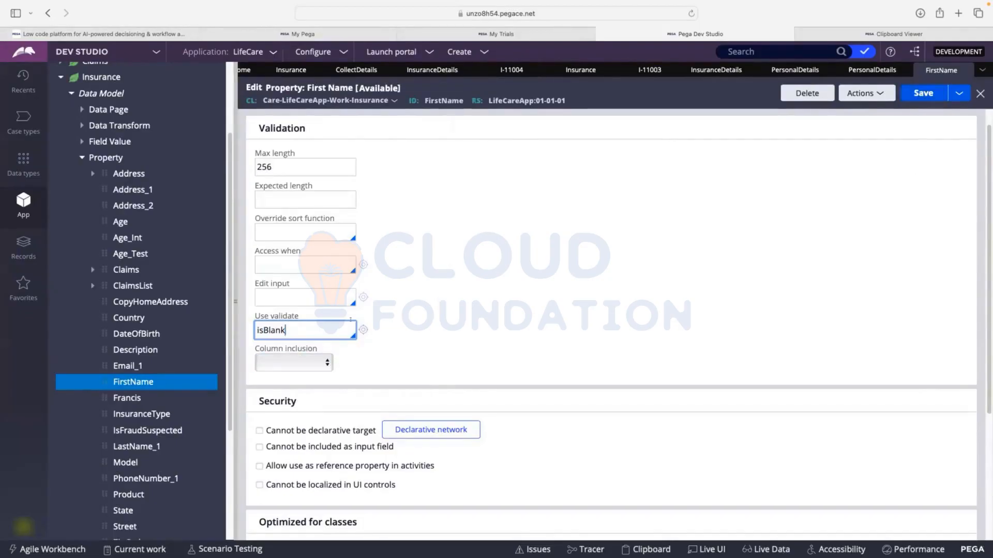
left_click(923, 94)
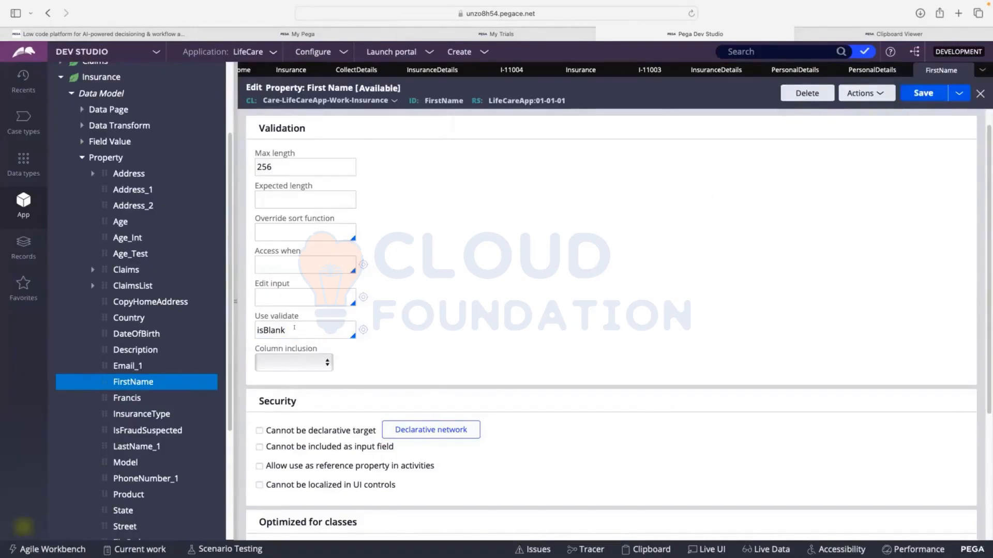
Open the isBlank edit validate rule referenced by the FirstName property
left_click_drag(294, 328, 257, 329)
left_click(292, 328)
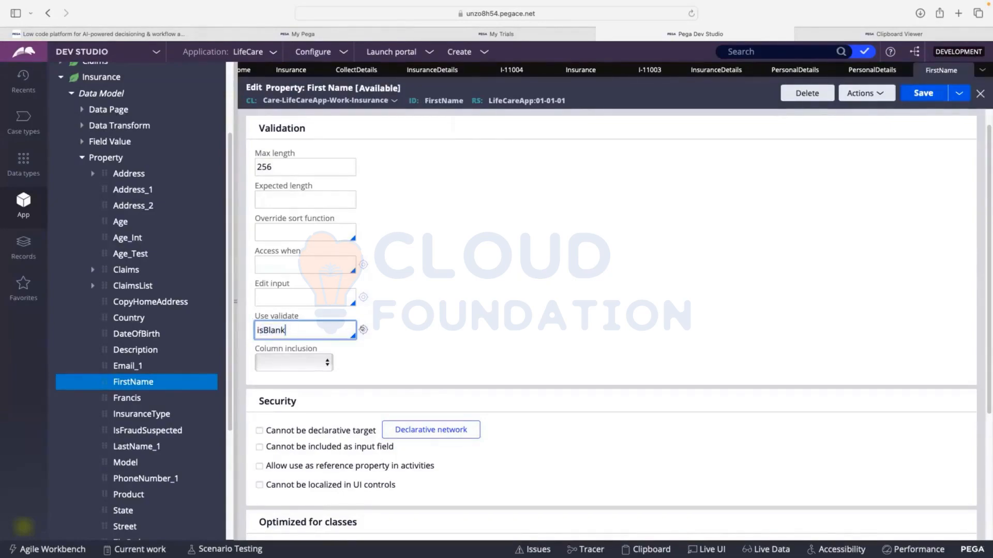
left_click(363, 329)
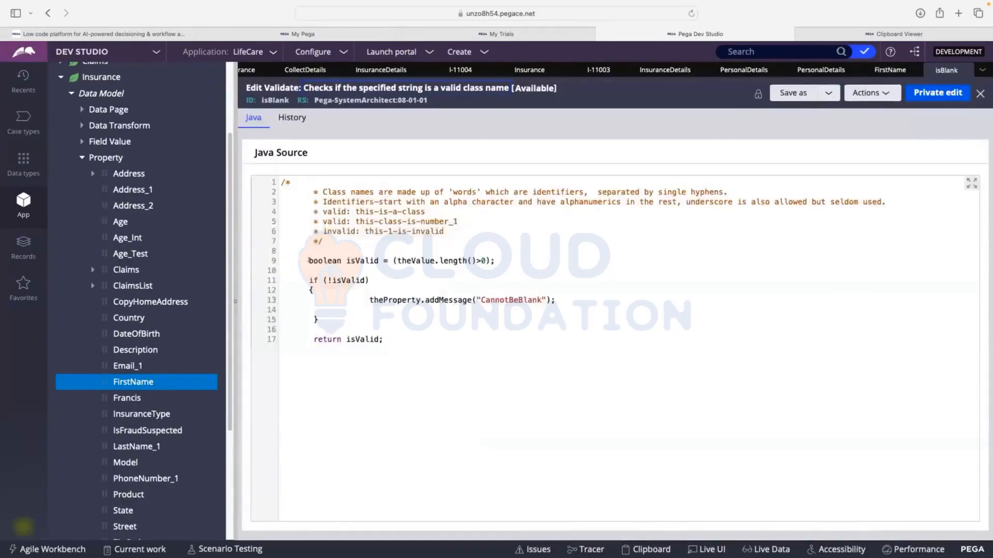
Examine the isBlank rule's Java source: the value length check, the CannotBeBlank message and the returned isValid flag
left_click_drag(308, 261, 383, 341)
left_click(383, 340)
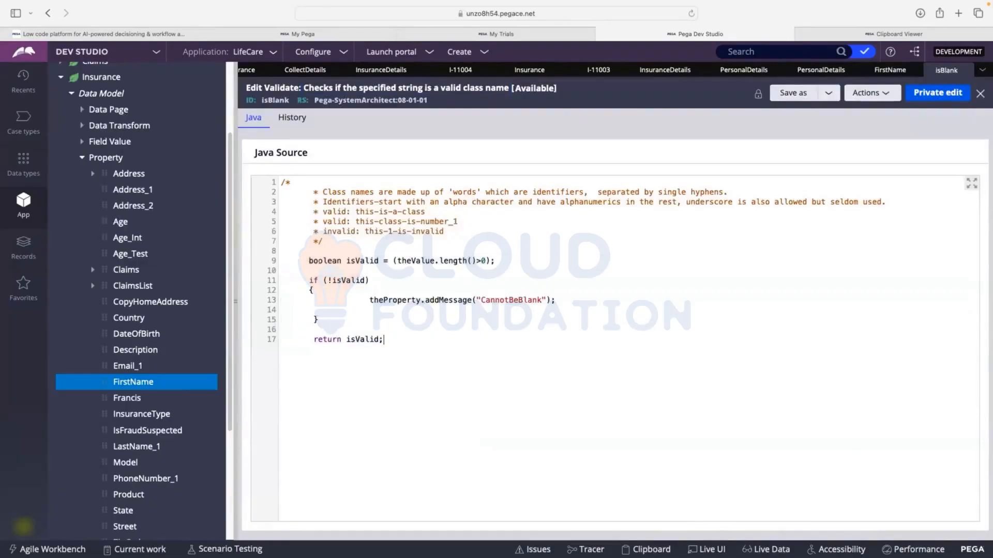
double_click(367, 260)
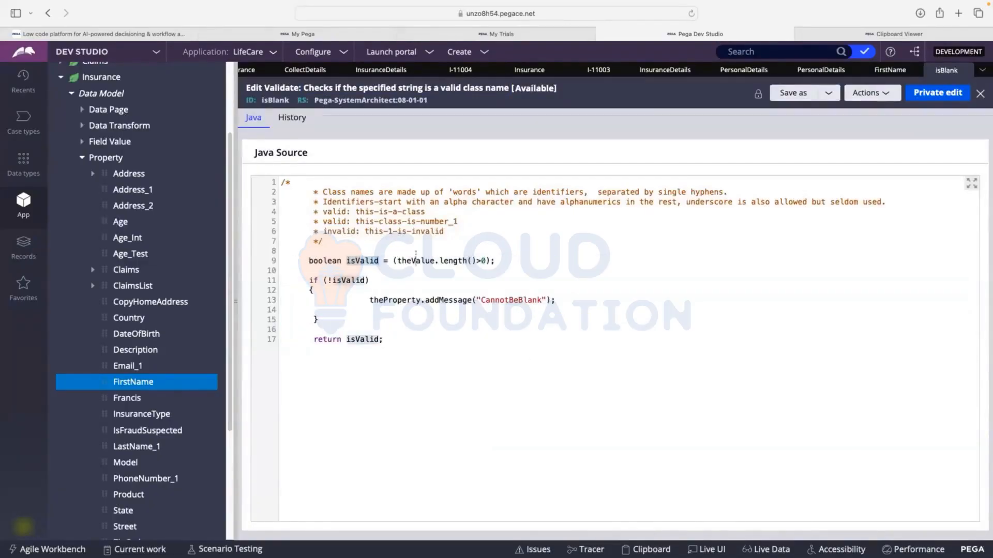
double_click(416, 260)
left_click(436, 261)
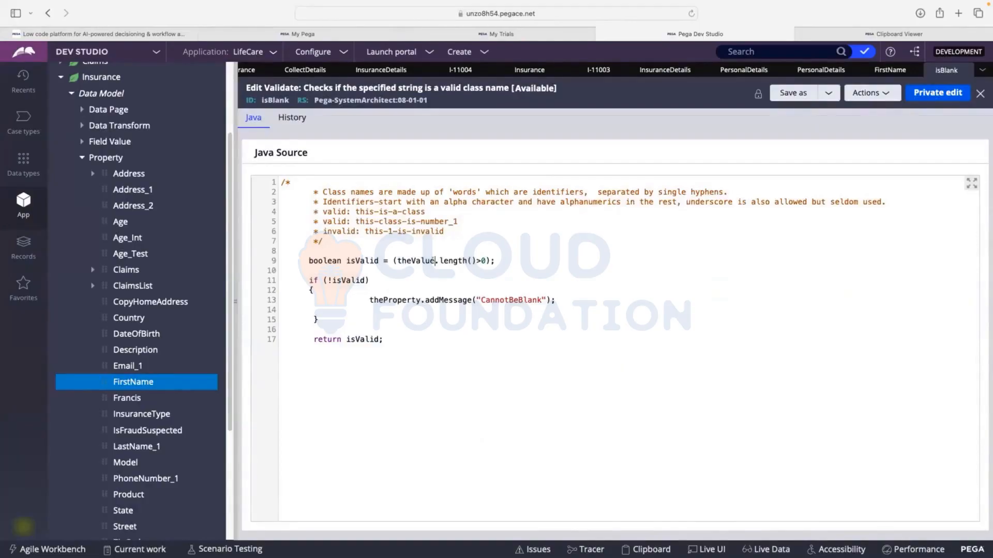
double_click(400, 255)
left_click(401, 279)
double_click(417, 261)
double_click(327, 281)
double_click(349, 281)
left_click_drag(369, 300, 469, 300)
double_click(384, 299)
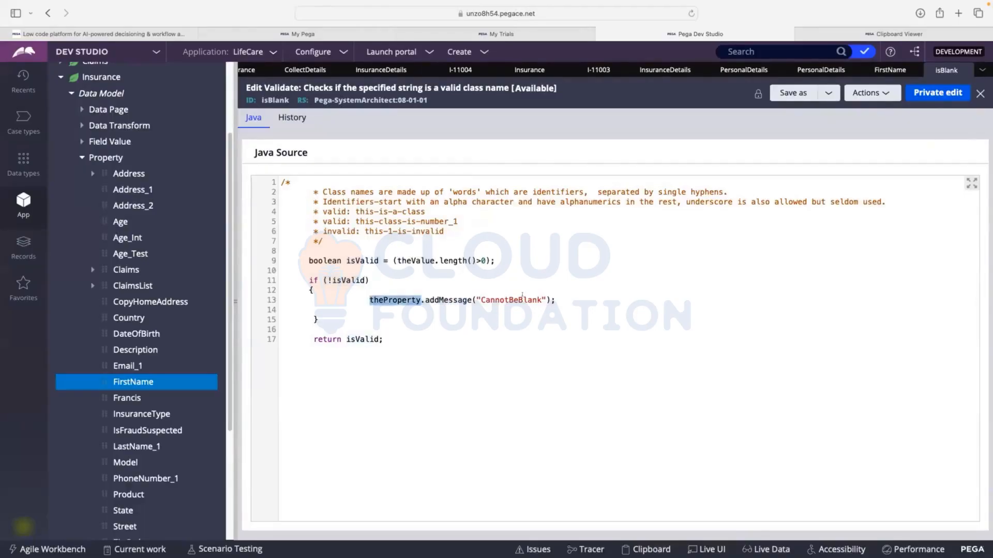
double_click(521, 300)
left_click_drag(310, 336, 383, 339)
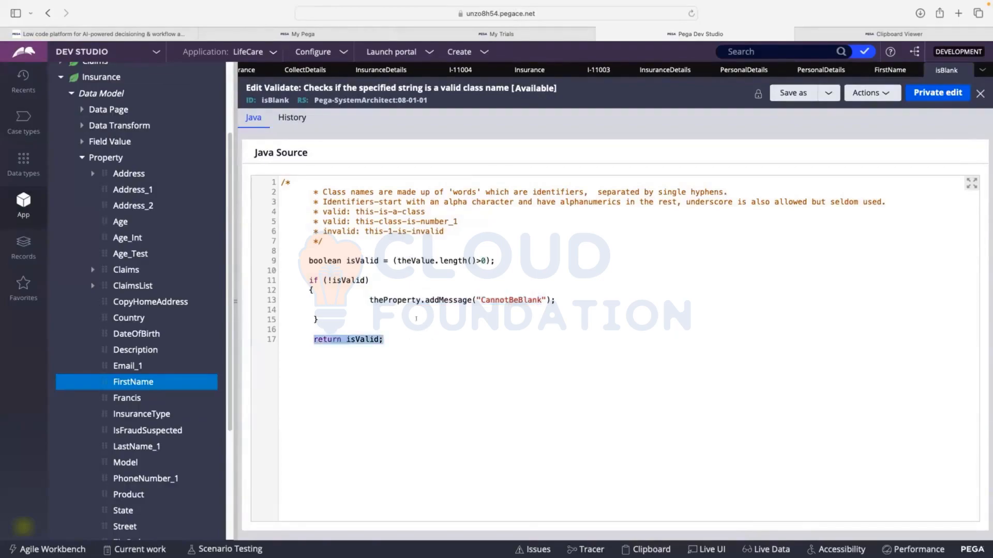
left_click_drag(310, 280, 369, 280)
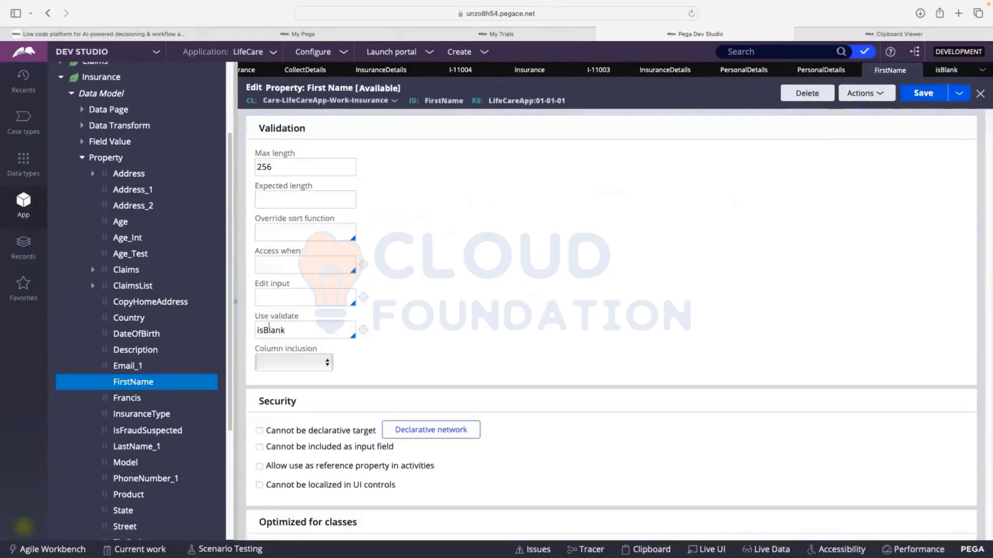
Return to the FirstName property and replace its Use validate rule with USZipCode
scroll(274, 229, "up", 1)
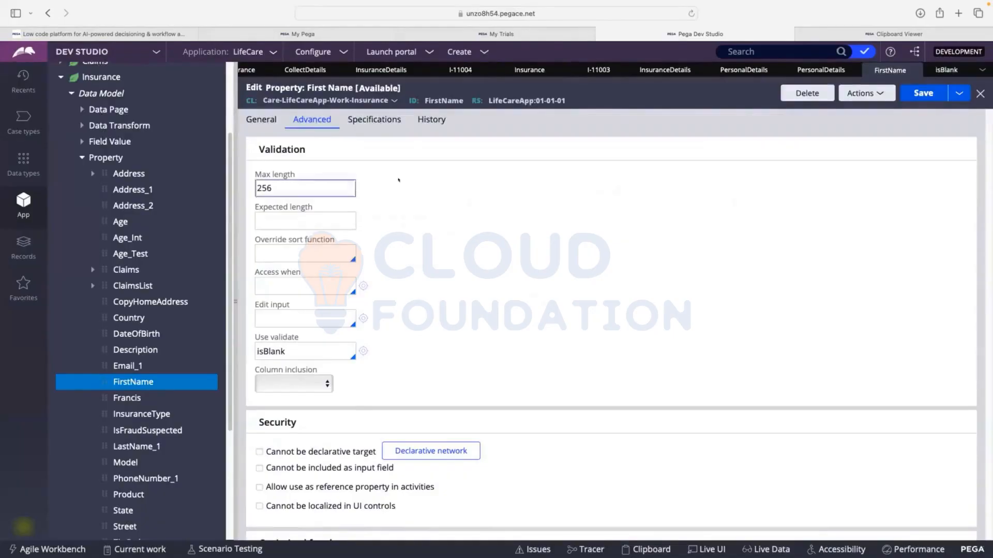
double_click(292, 351)
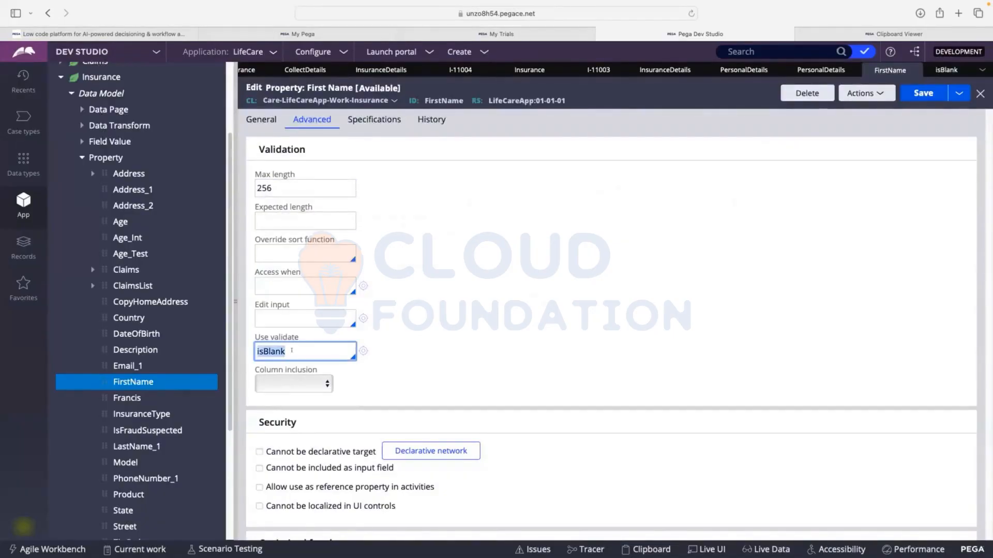
key("BackSpace")
type("Upper")
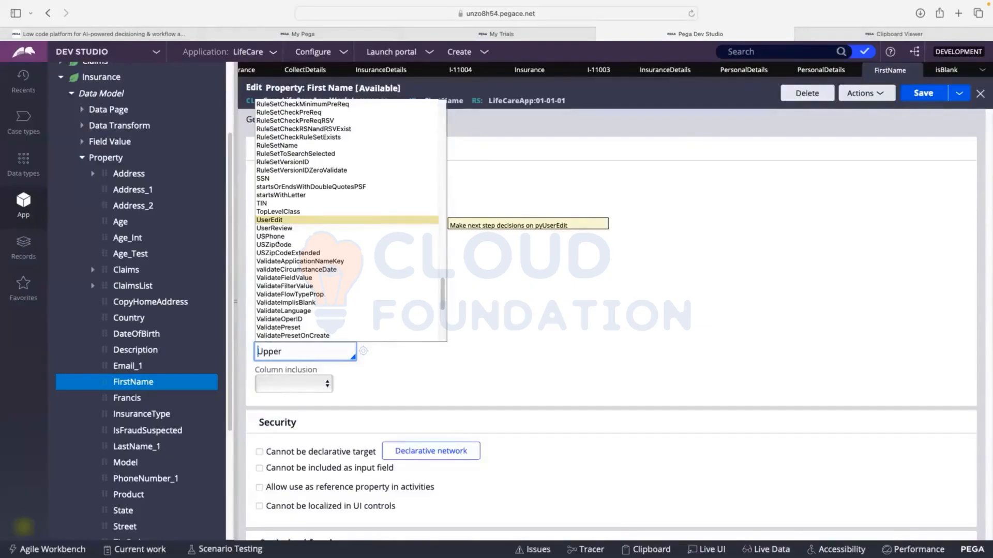
key("Down")
key("Down")
key("Down")
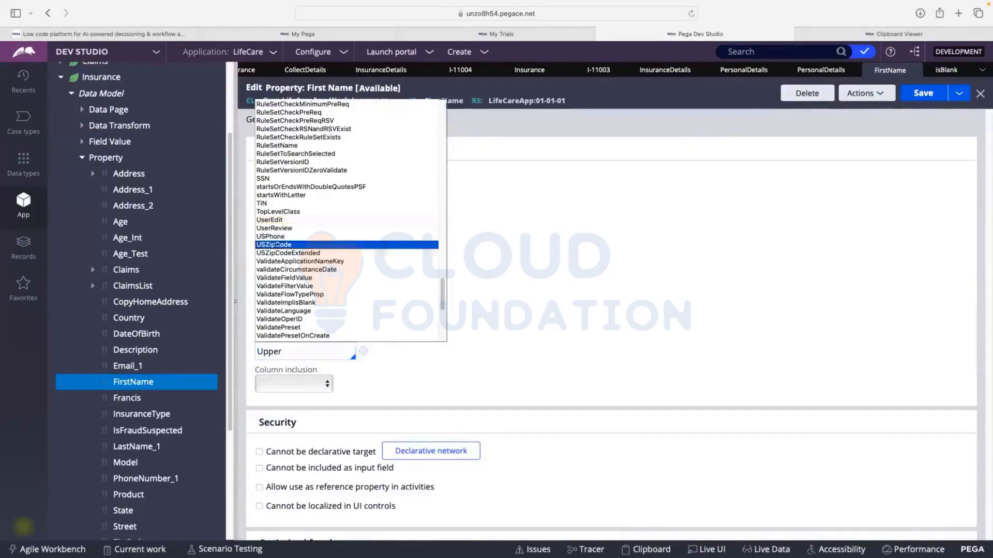
key("Return")
key("Tab")
Open the USZipCode validate rule, examine its pattern match and length check, and close it
left_click(363, 352)
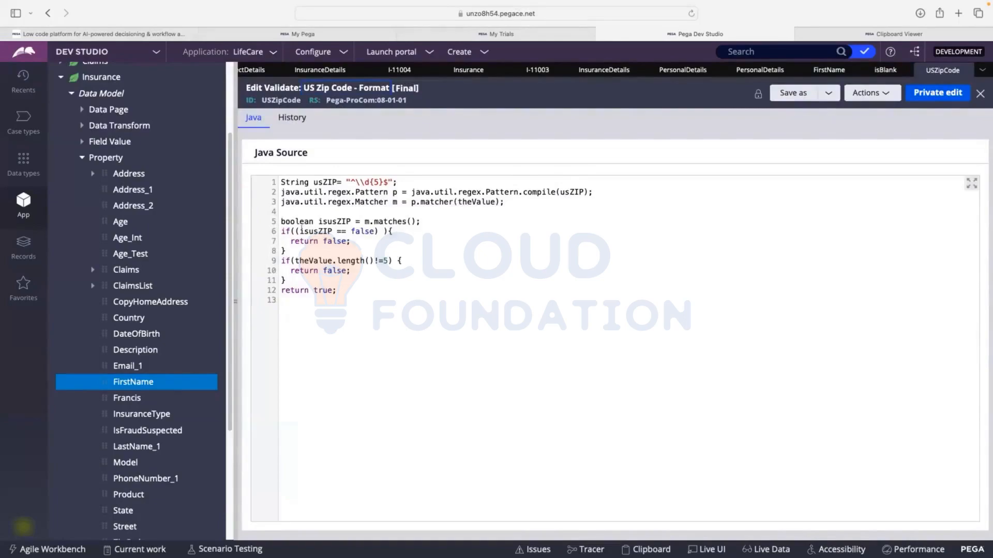
left_click(317, 231, "shift")
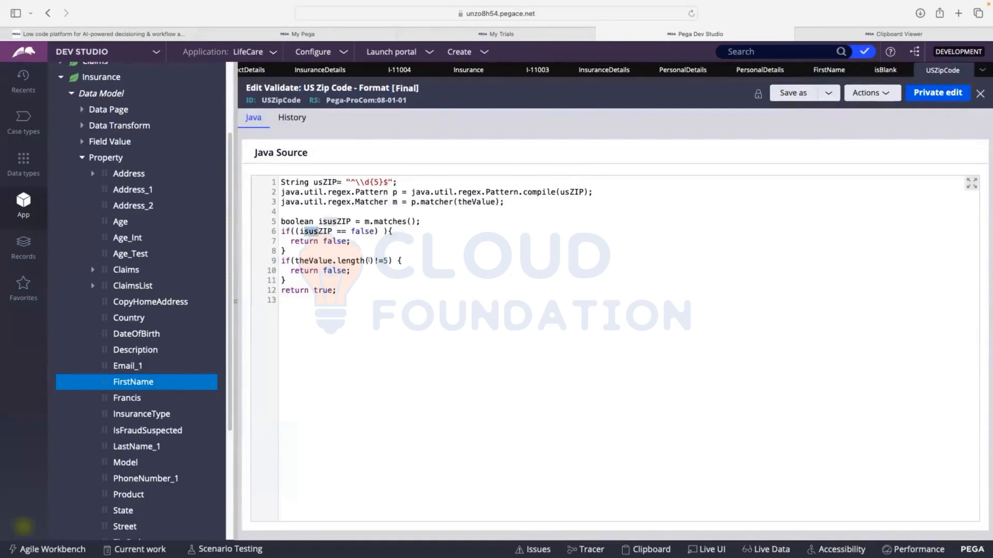
double_click(385, 260)
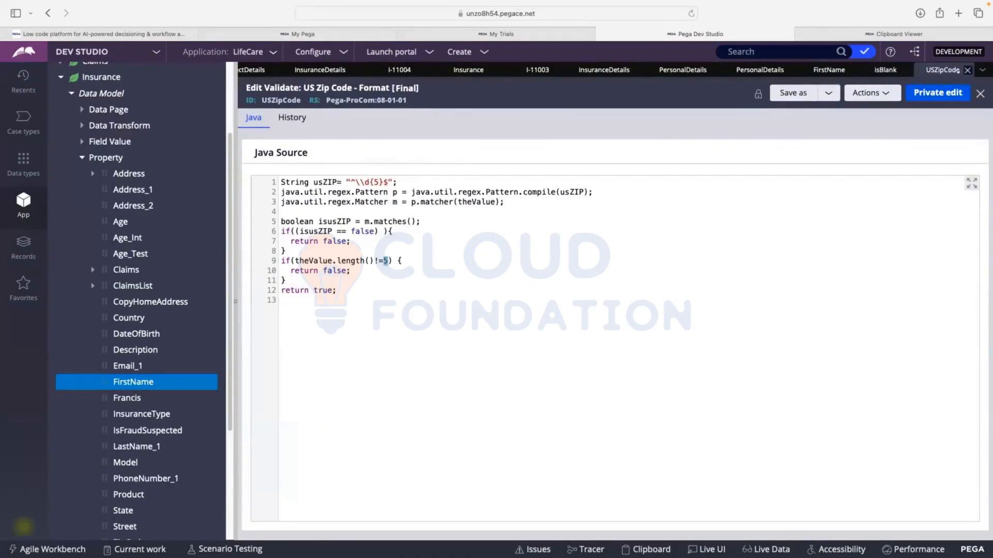
left_click(968, 70)
Switch the FirstName property's Use validate rule to TIN, and view and close the TIN rule's Java source
left_click(269, 371)
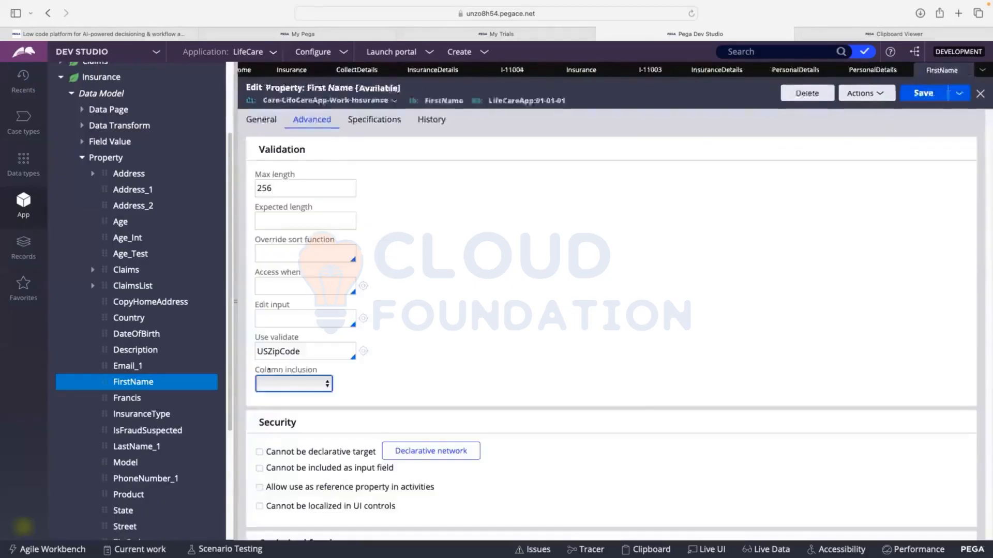
double_click(293, 354)
key("BackSpace")
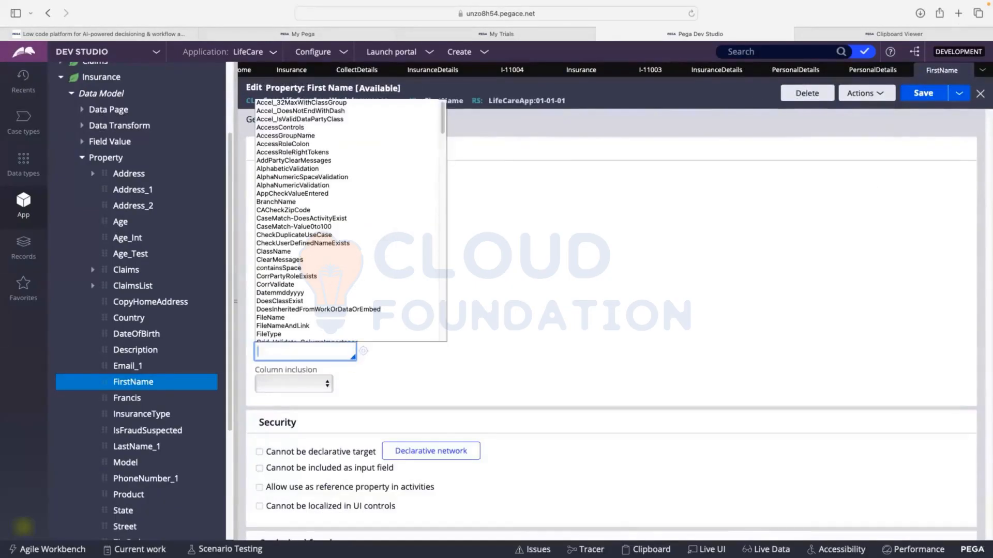
type("TI")
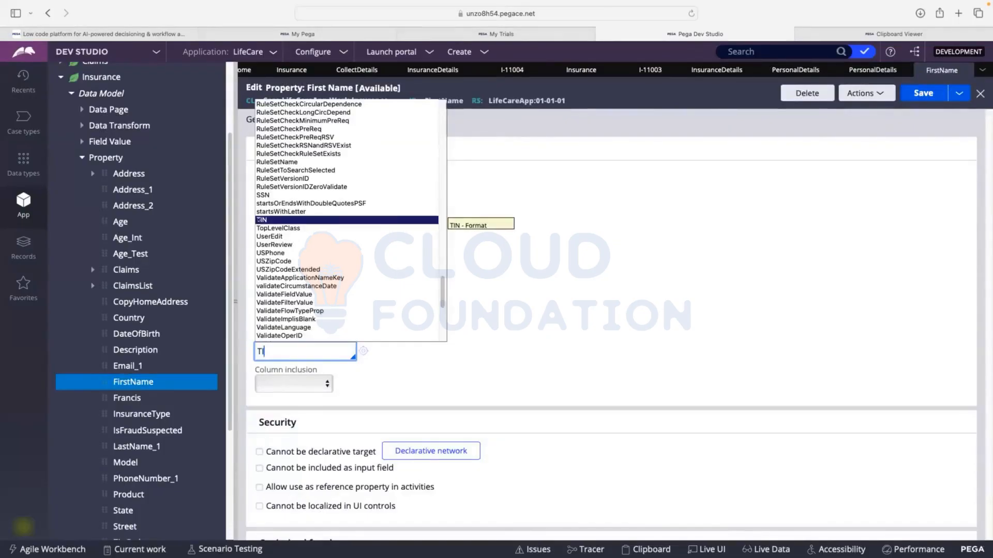
left_click(258, 220)
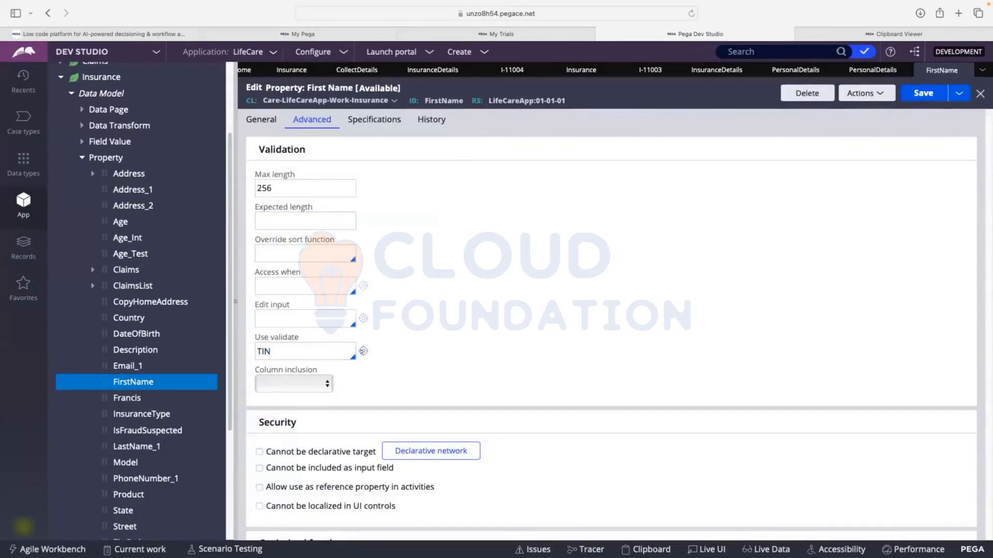
left_click(363, 351)
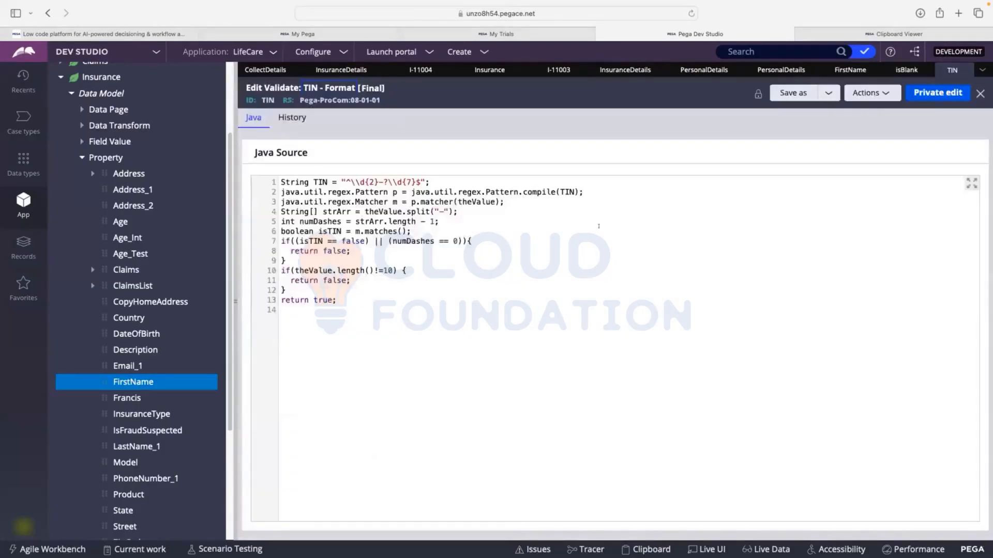
left_click(966, 70)
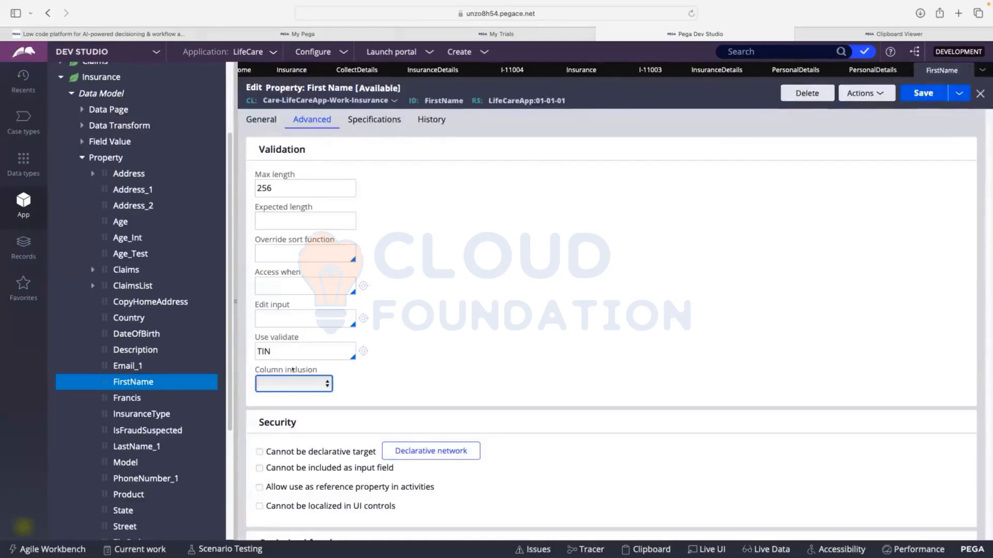
Set the FirstName property's Use validate rule to IsFutureDate and open that rule to view its Java source
left_click_drag(285, 351, 257, 351)
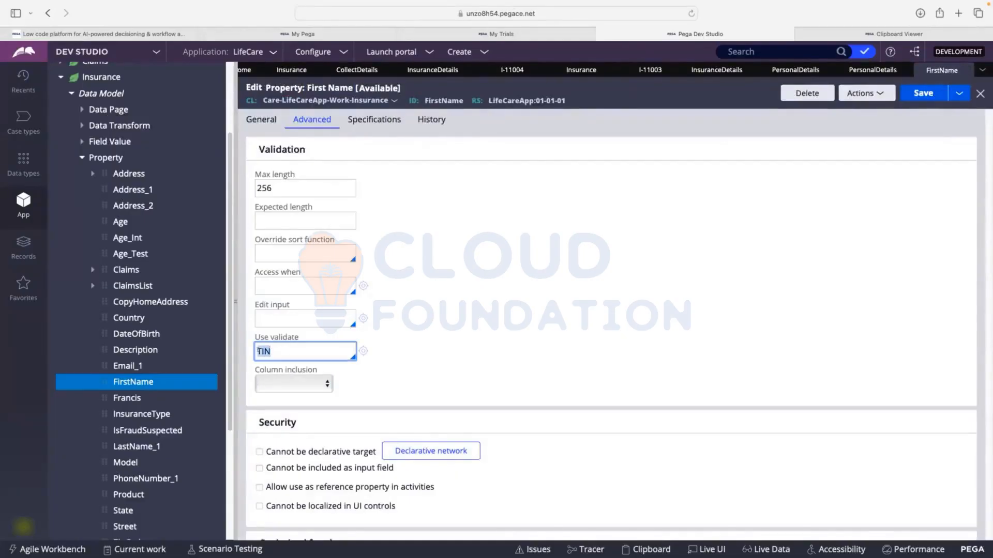
key("BackSpace")
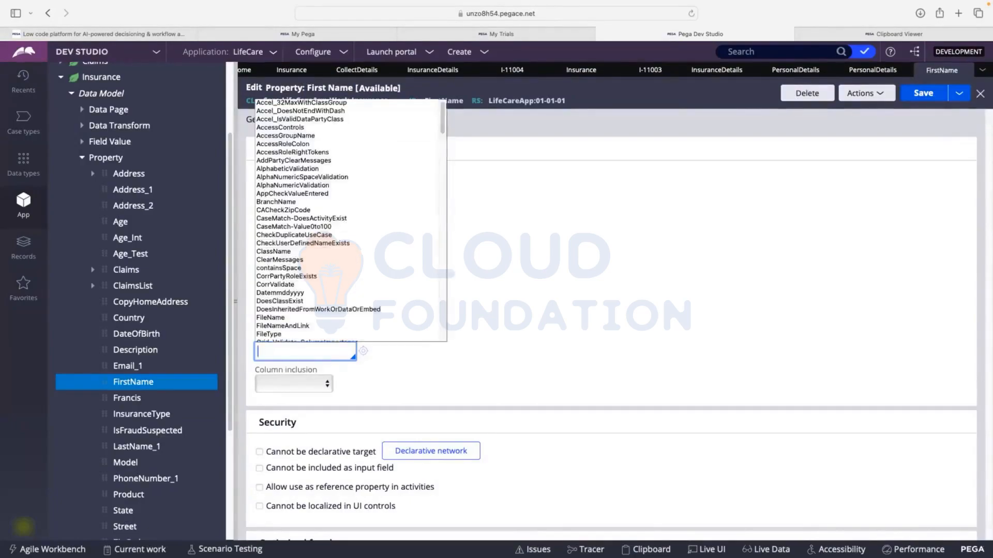
type("Is")
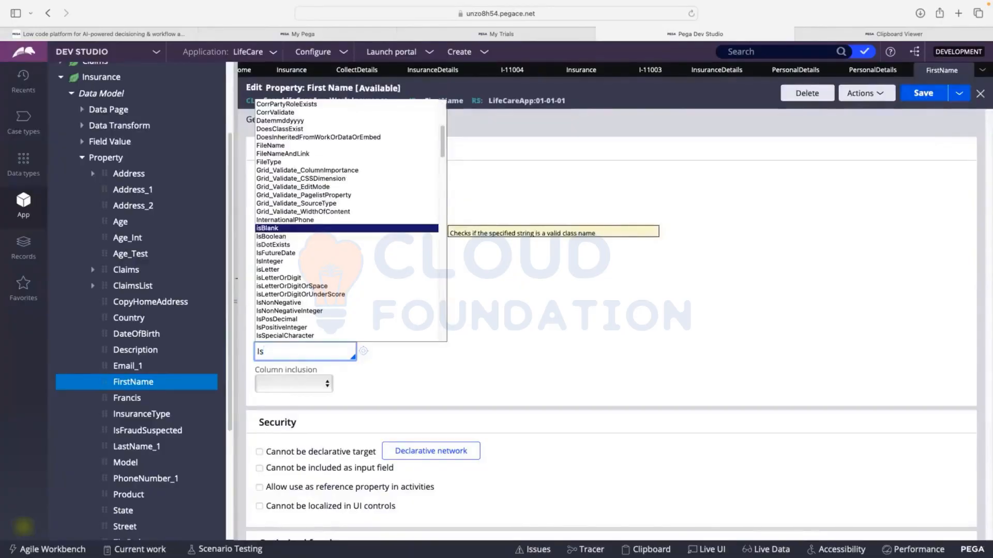
left_click(269, 253)
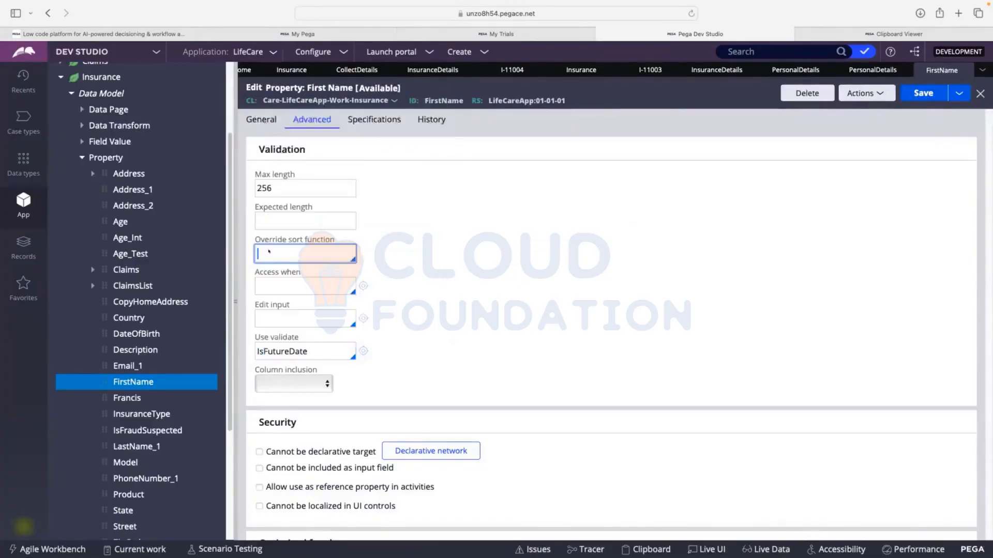
left_click(362, 351)
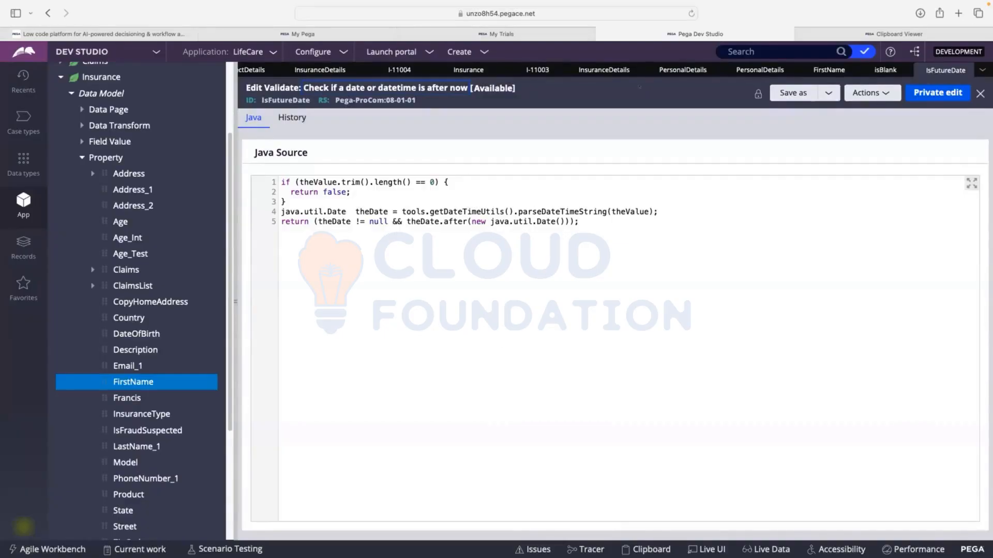
Close the IsFutureDate rule and clear the FirstName property's Use validate rule
left_click(976, 94)
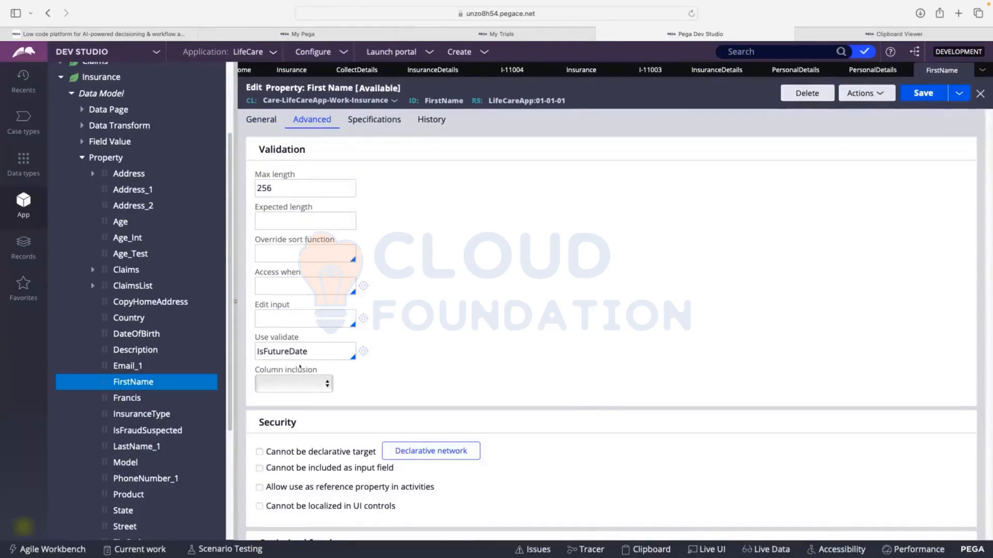
double_click(316, 346)
key("BackSpace")
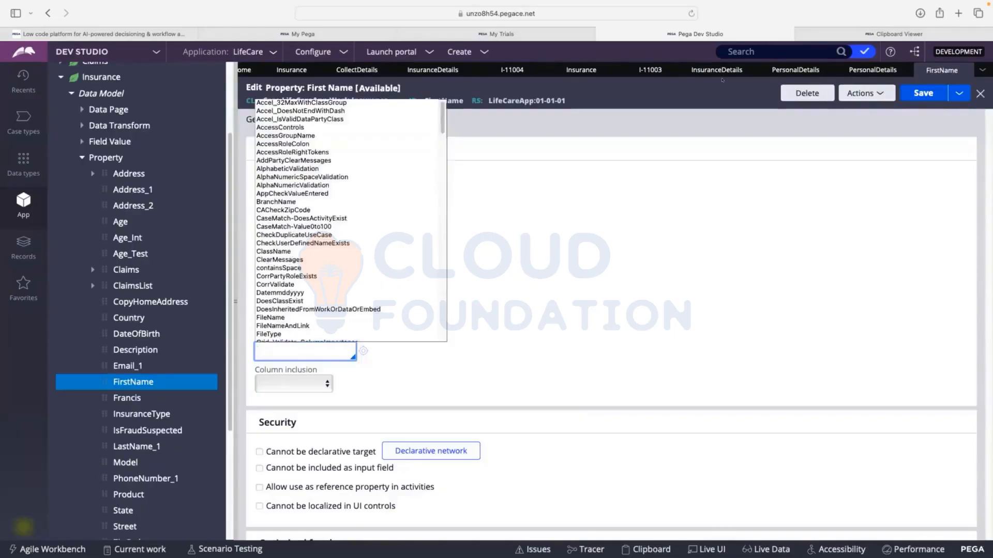
Make First Name and Last Name Optional in the Insurance case type's Personal Details view and submit the view
left_click(796, 70)
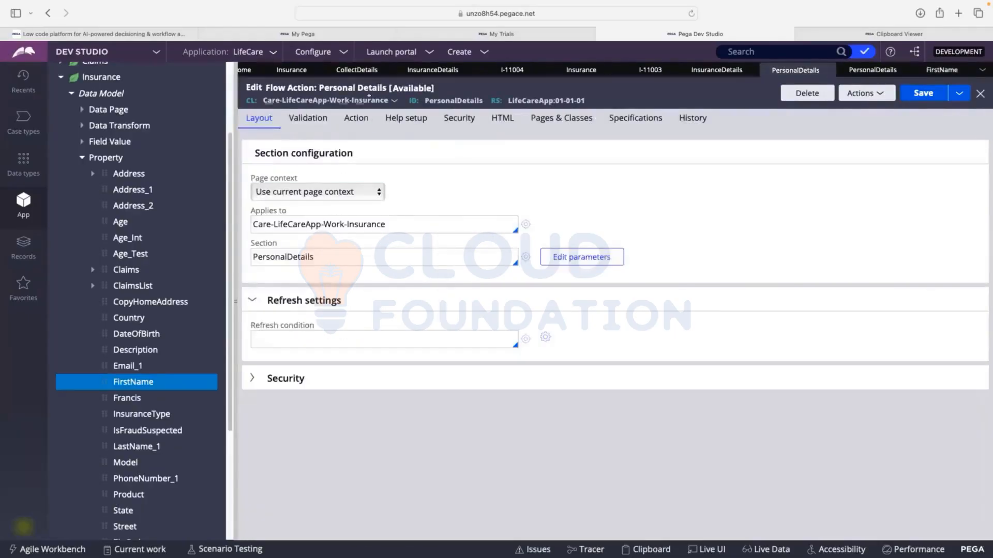
left_click(359, 70)
left_click(432, 70)
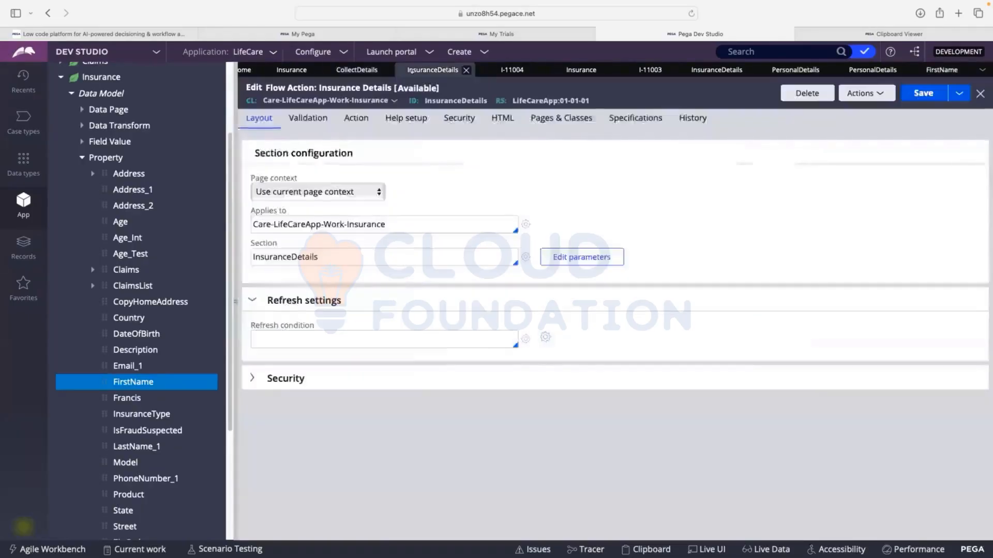
left_click(291, 69)
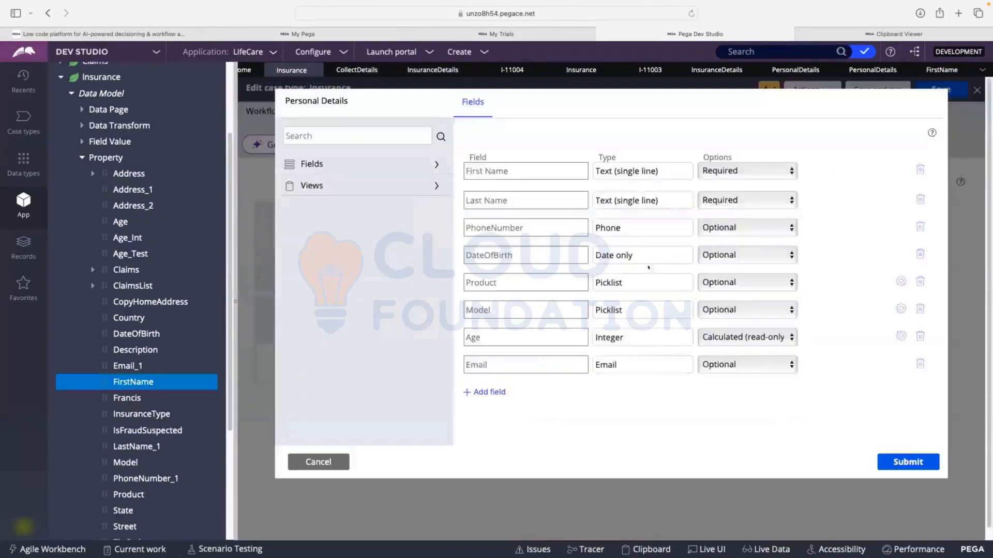
left_click(725, 171)
left_click(718, 155)
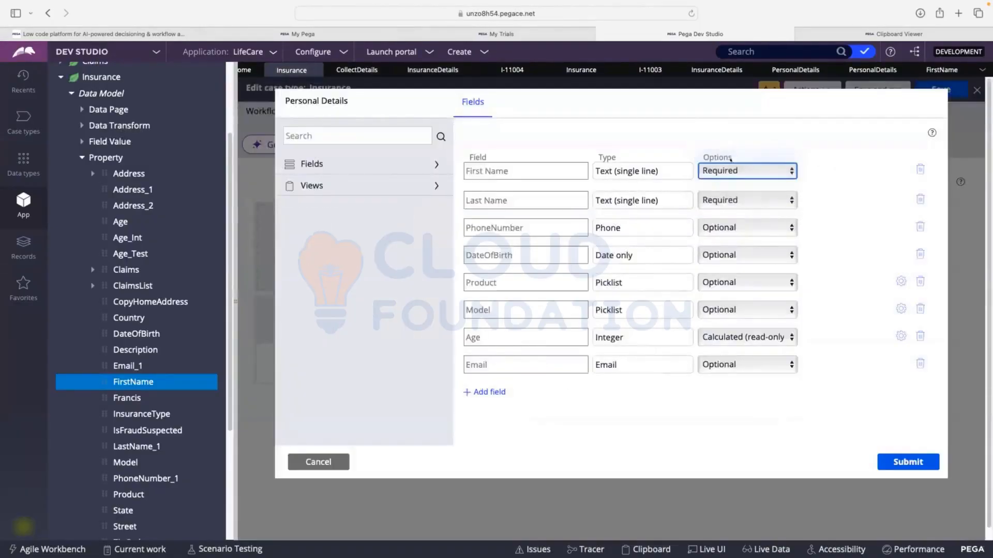
left_click(723, 200)
left_click(722, 199)
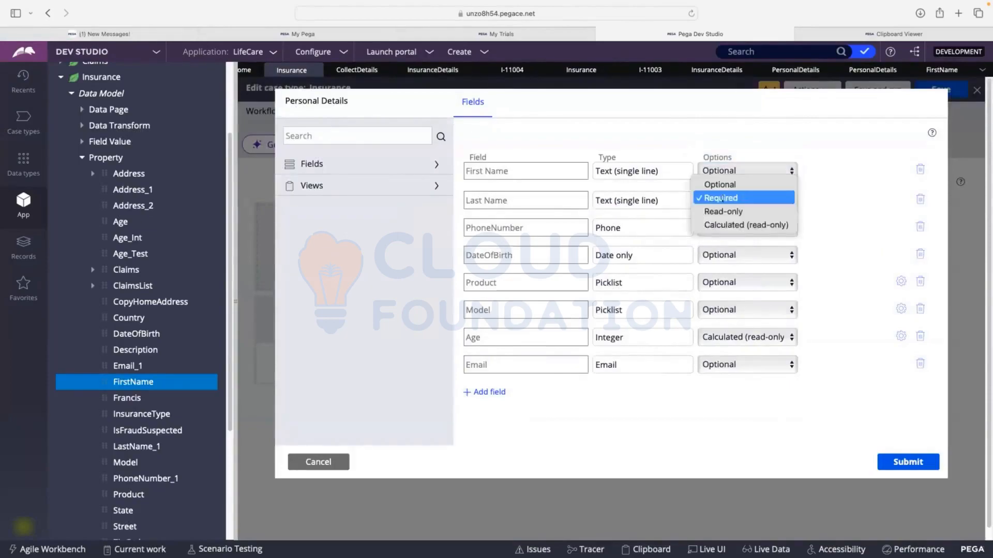
left_click(716, 185)
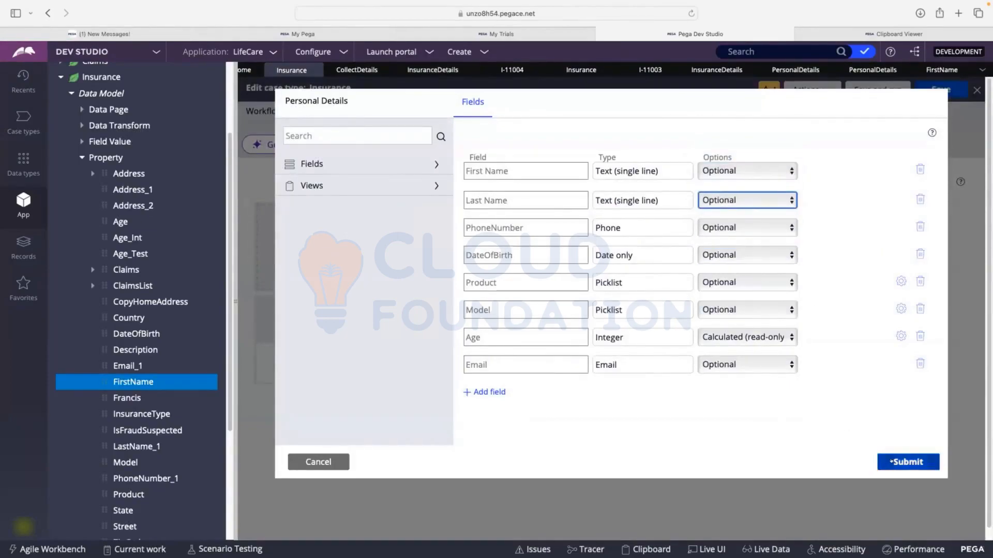
left_click(880, 465)
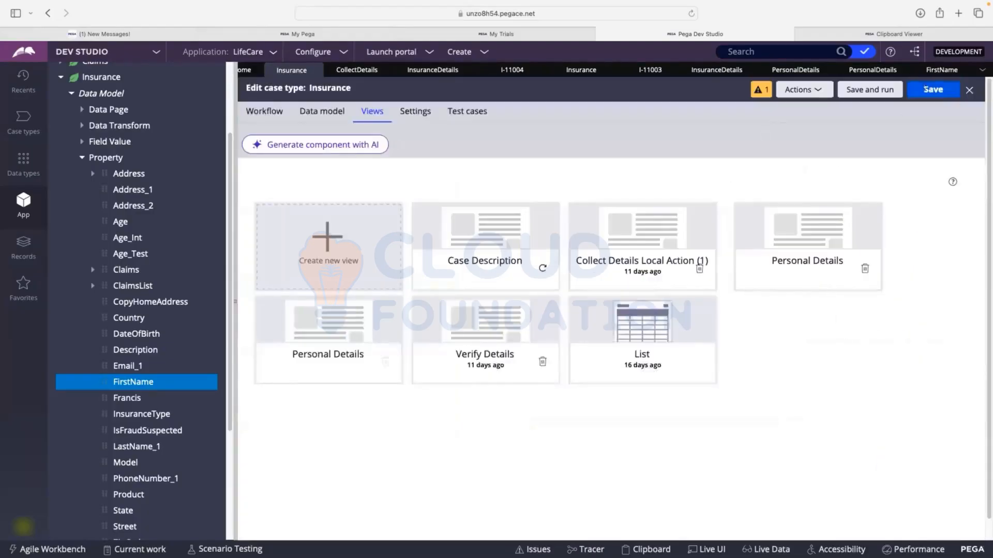
Save and run the Insurance case type, and submit the new case's Personal Details with the prefilled first name kept
left_click(934, 89)
left_click(849, 89)
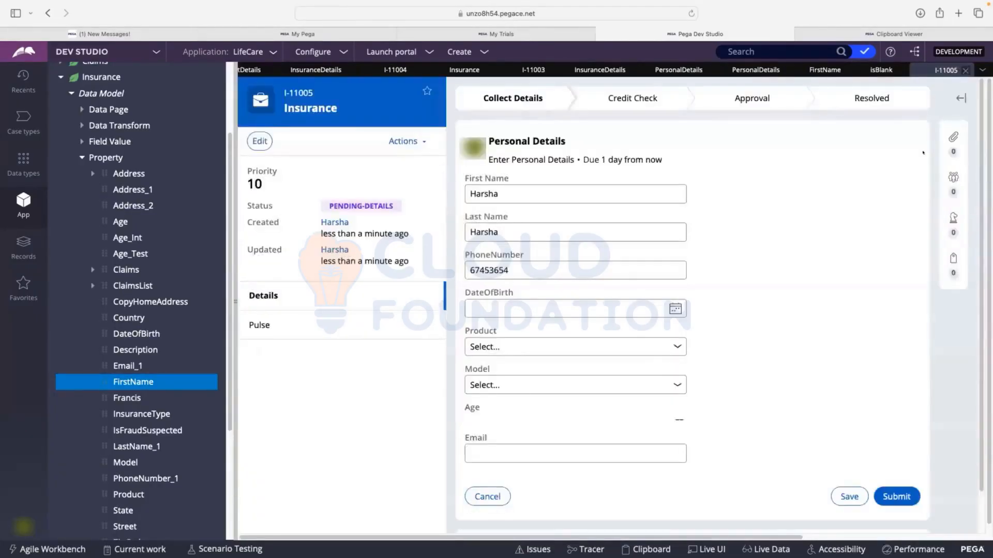
left_click(513, 193)
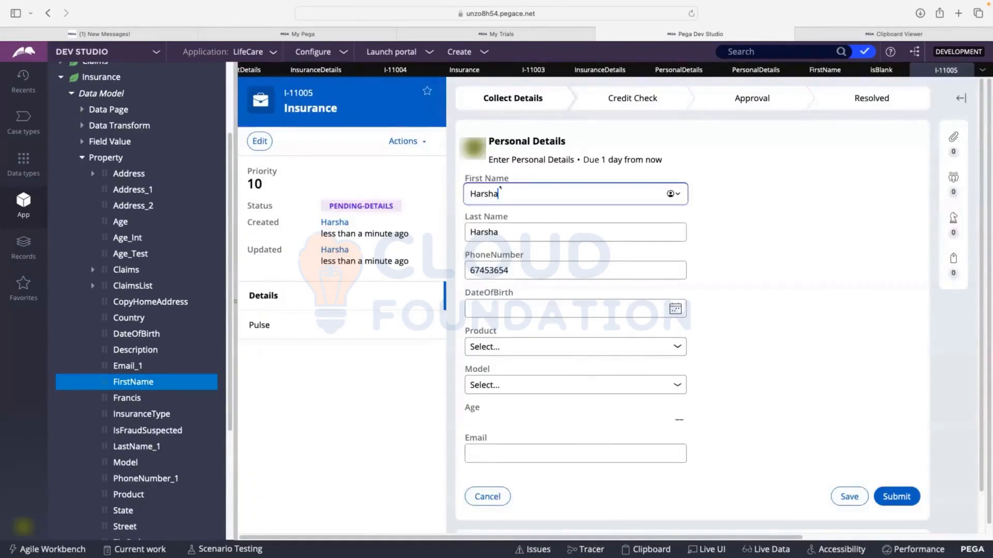
left_click(891, 495)
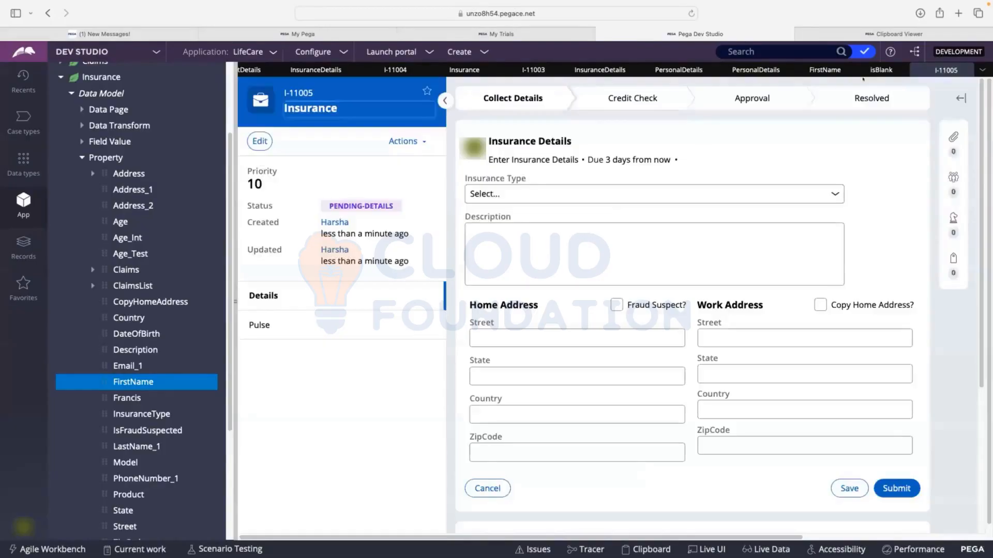
Set the FirstName property's Use validate rule to isBlank and save the property
left_click(822, 69)
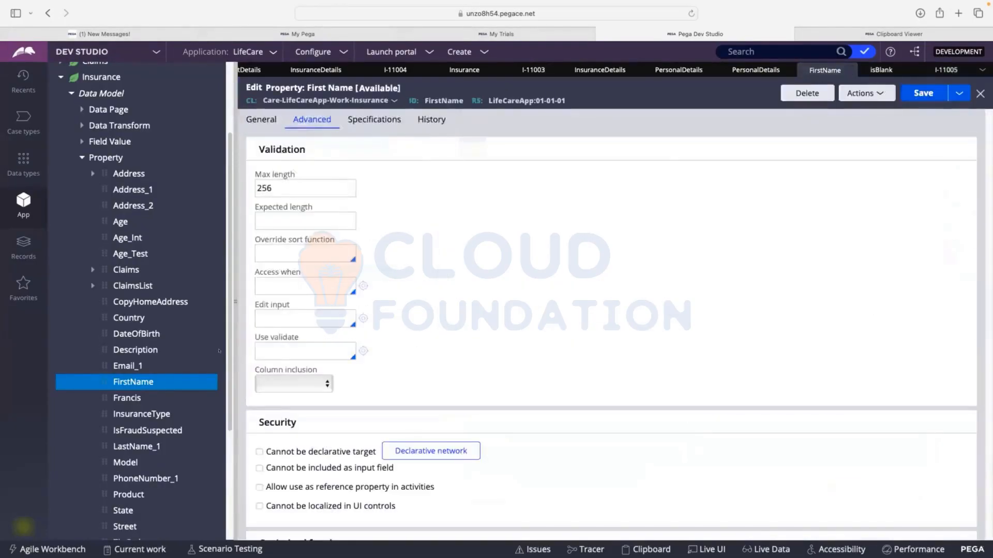
left_click(275, 345)
type("Is")
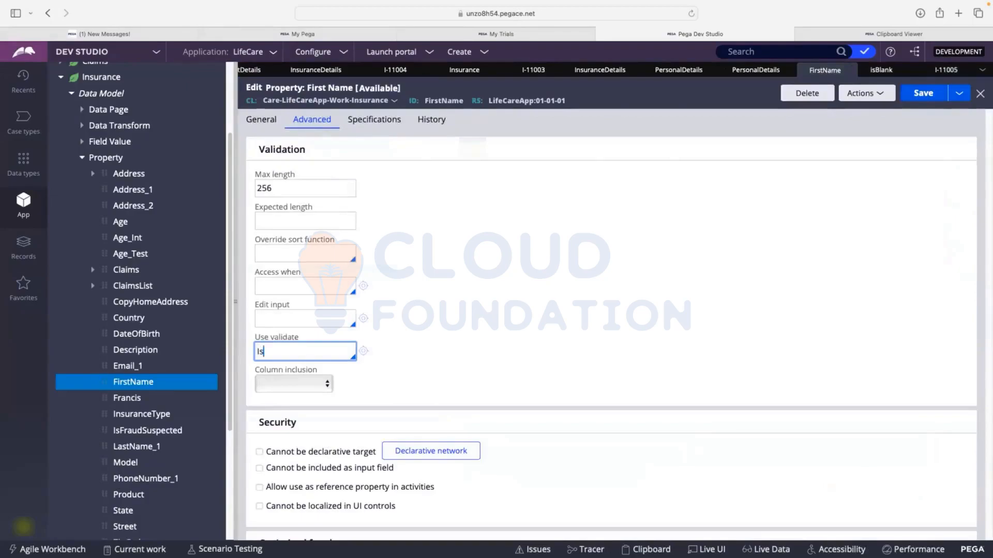
type("Blan")
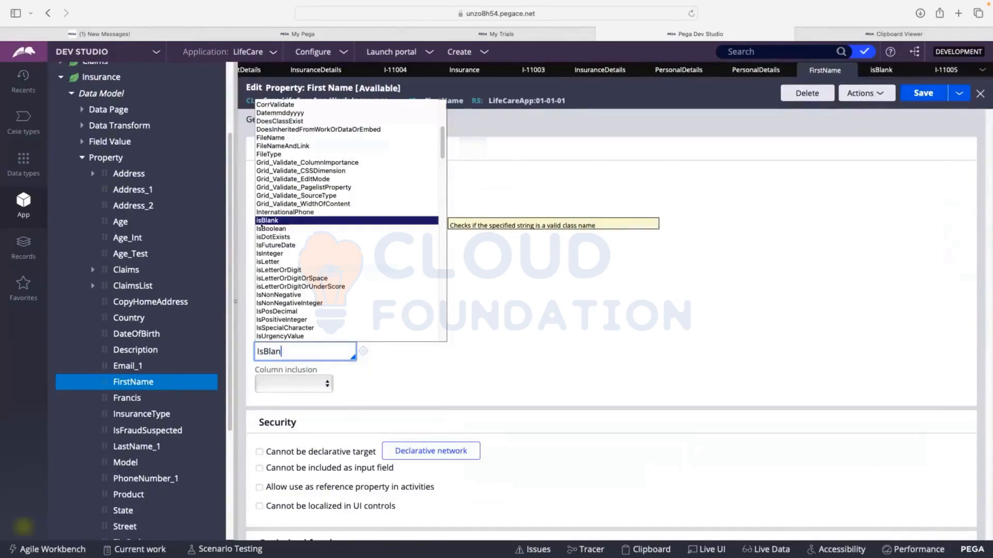
left_click(266, 220)
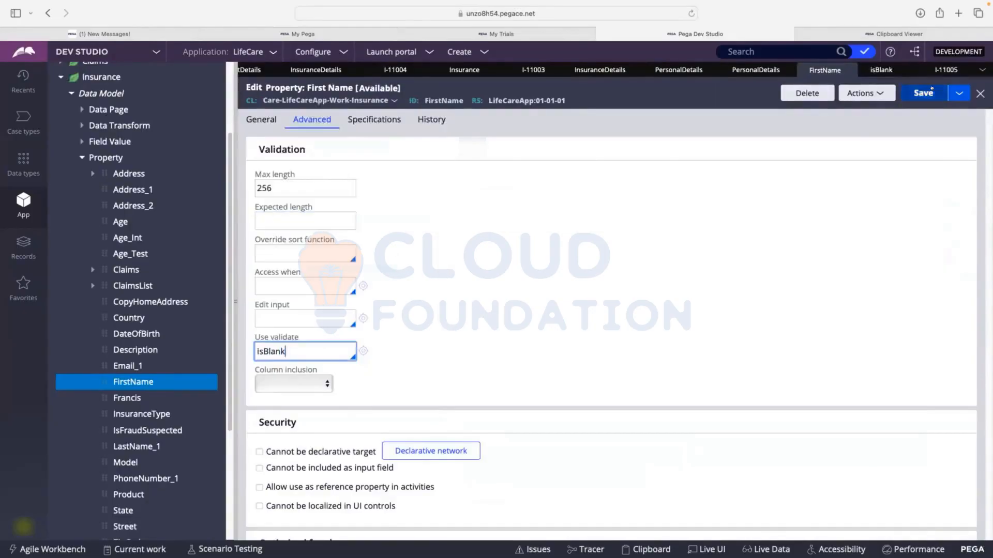
left_click(916, 94)
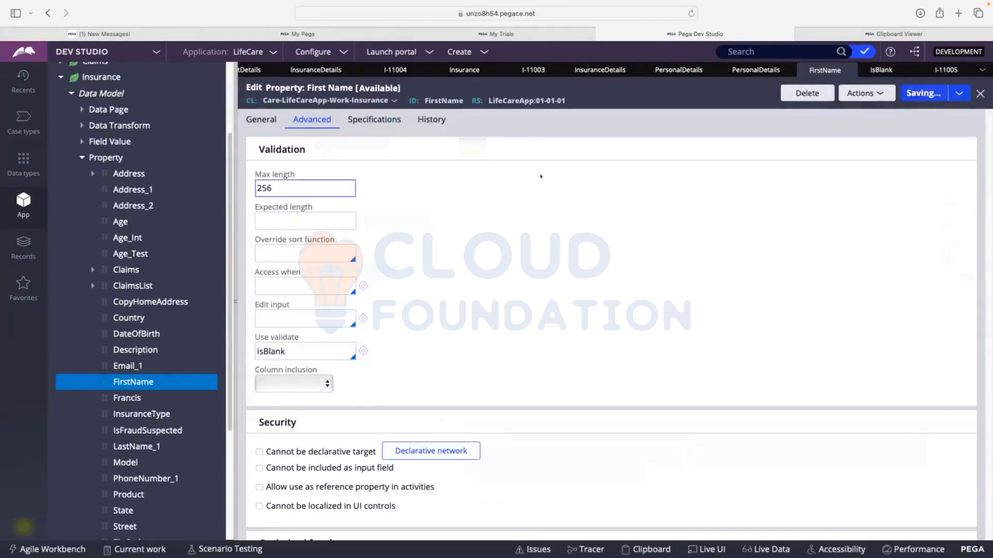
Create a new Insurance case and submit its Personal Details with First Name cleared to test the isBlank rule
left_click(476, 52)
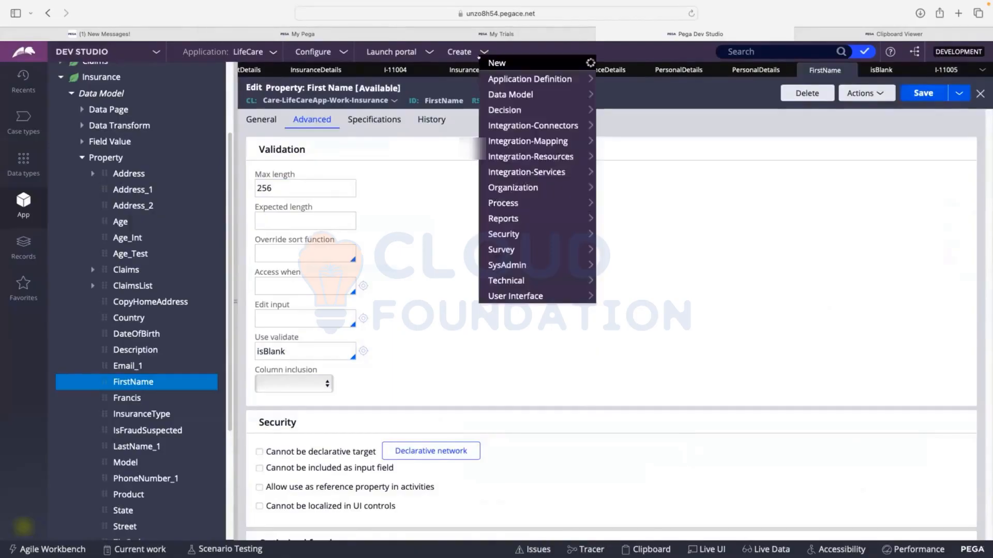
mouse_move(527, 58)
left_click(624, 60)
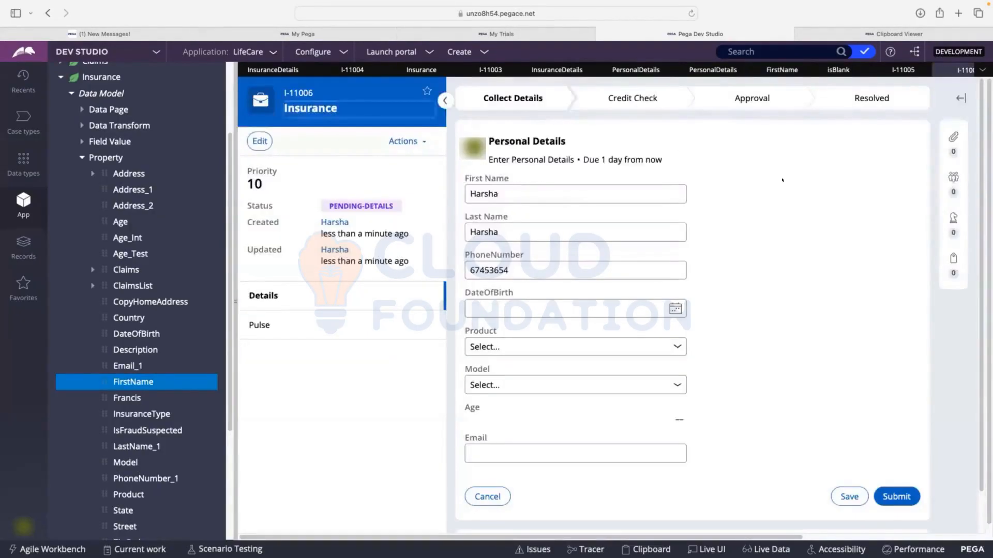
left_click_drag(522, 188, 458, 195)
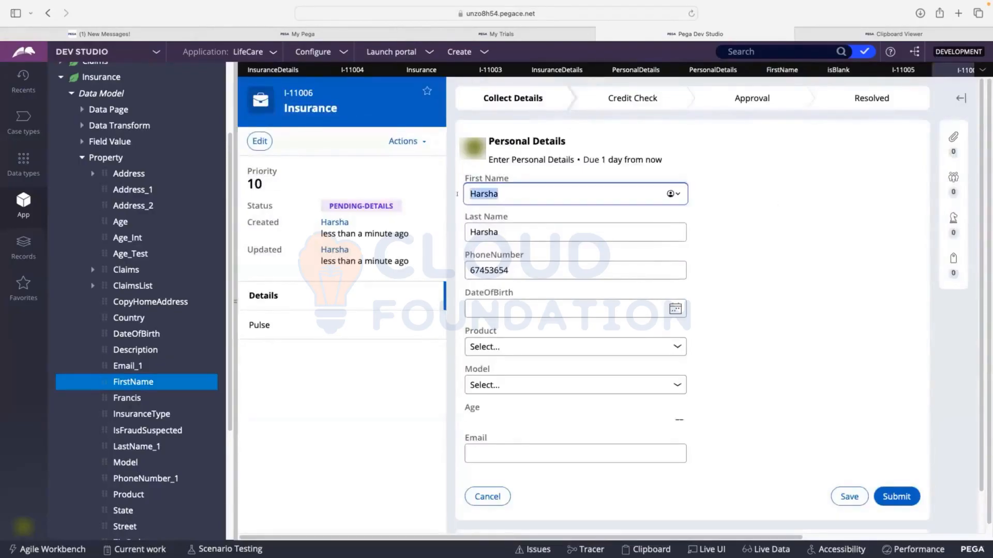
key("BackSpace")
left_click(729, 220)
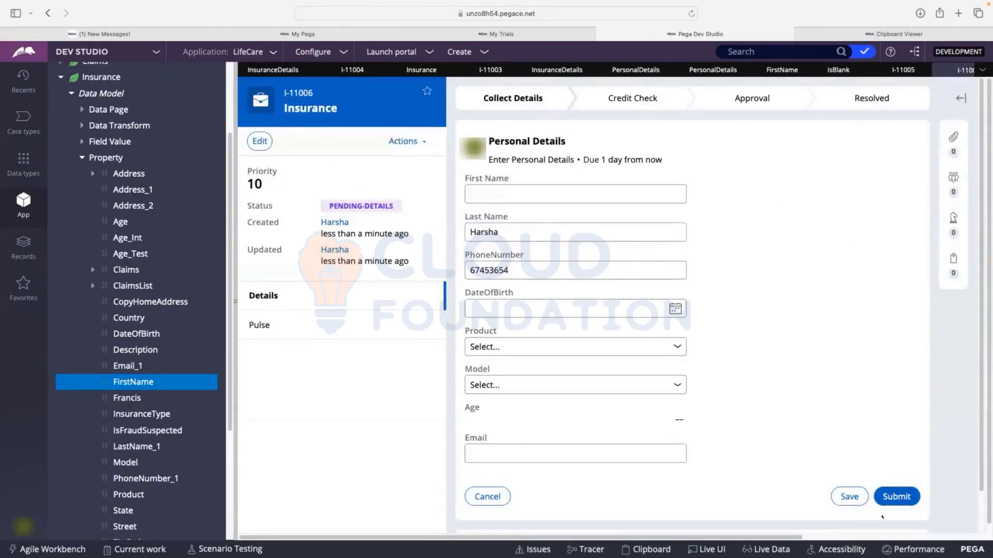
left_click(885, 496)
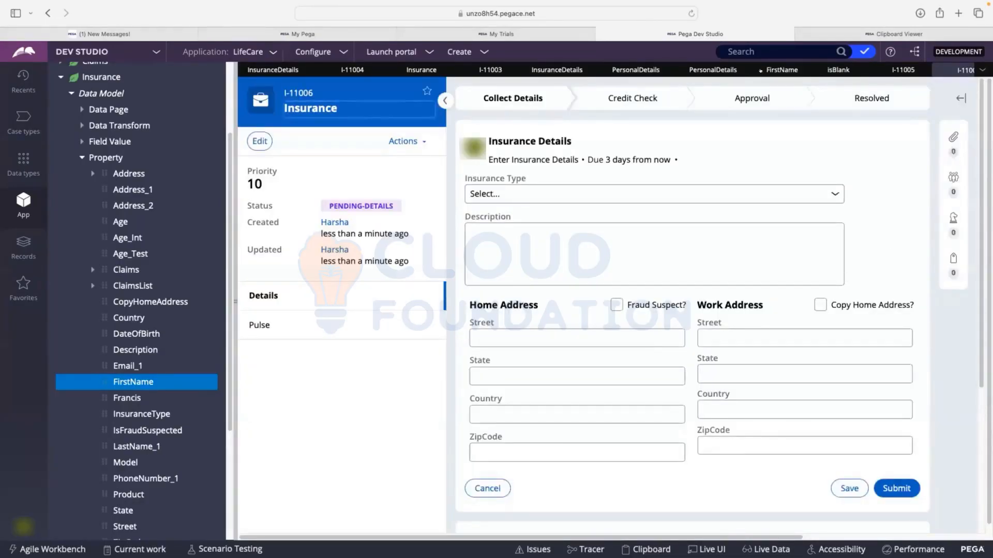
Return to the FirstName property, save it again, and reselect isBlank as its Use validate rule
left_click(761, 71)
left_click(332, 343)
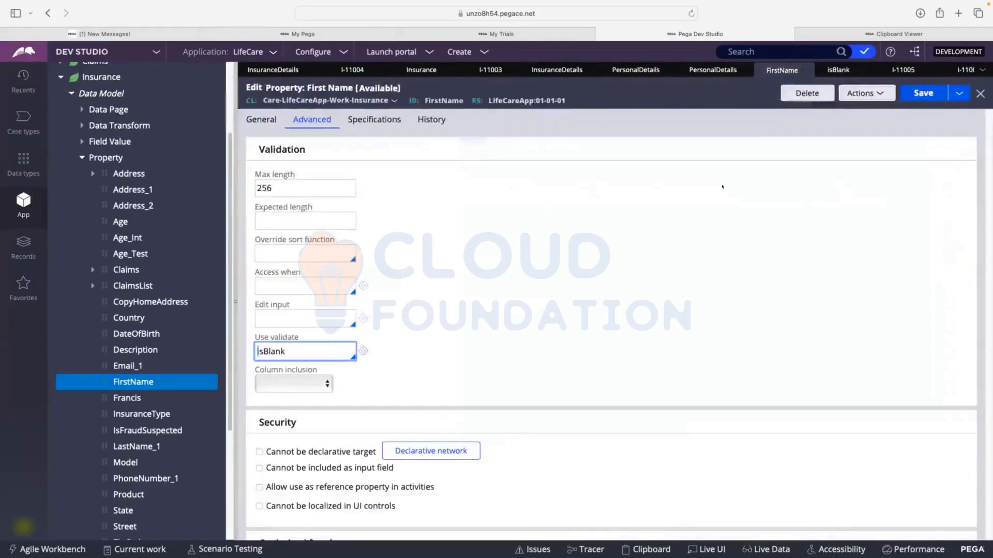
left_click(917, 94)
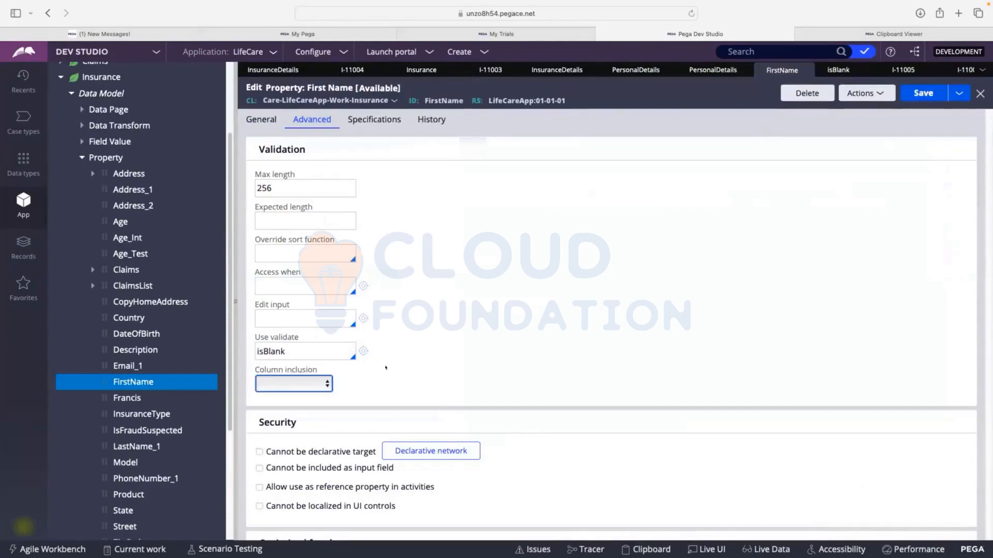
left_click(302, 352)
key("Down")
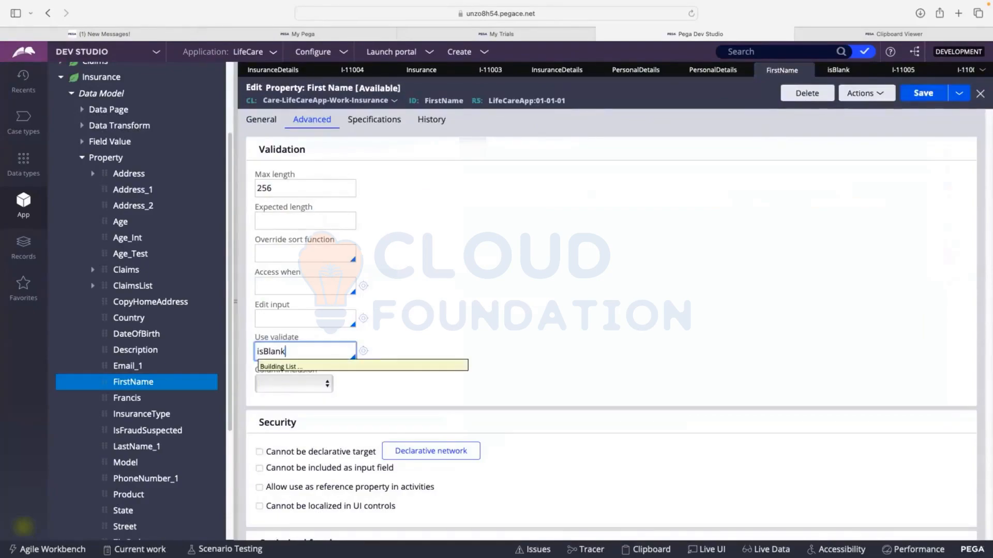
key("Return")
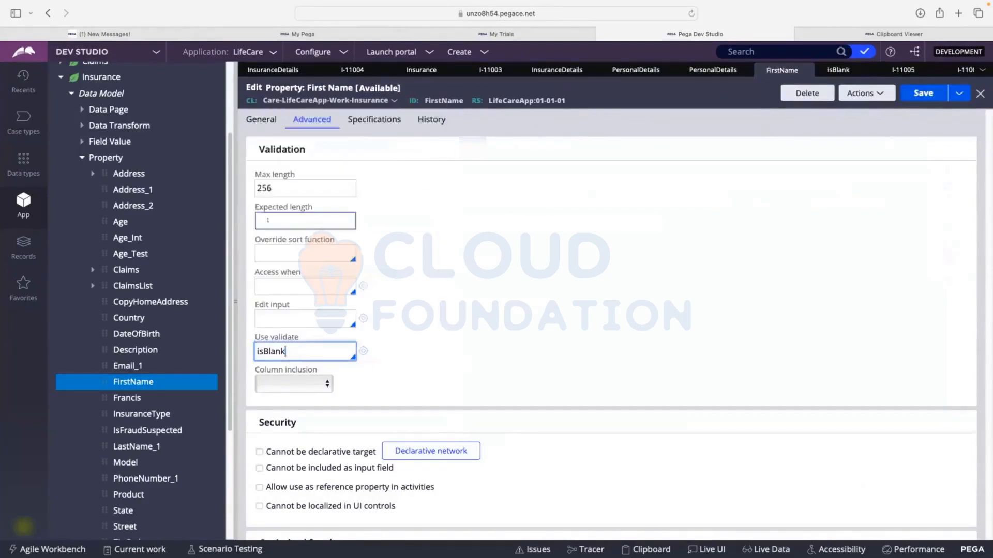
Open the isBlank validate rule, examine its length check and the message it adds for invalid values, and close it
left_click(363, 351)
left_click_drag(475, 261, 397, 261)
left_click_drag(491, 261, 439, 261)
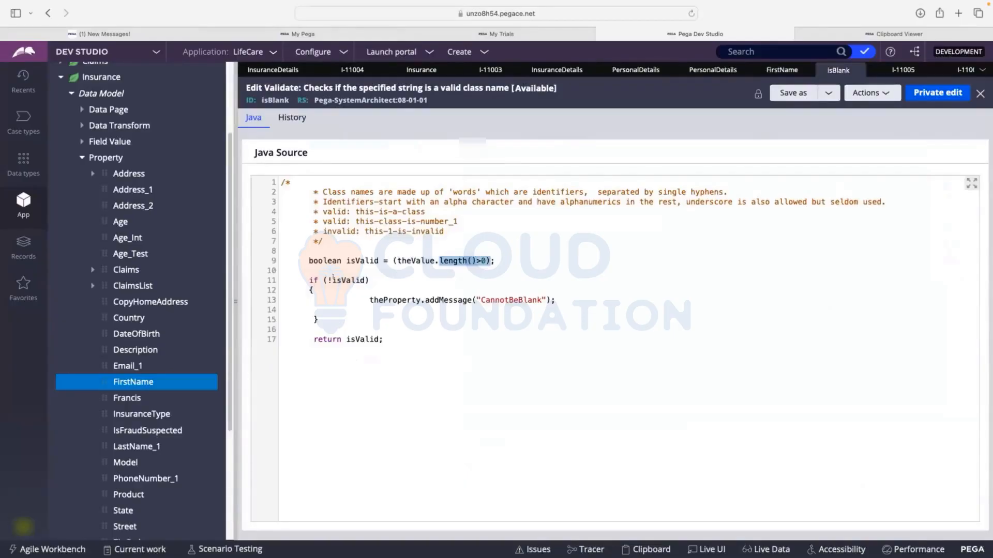
left_click_drag(481, 298, 532, 300)
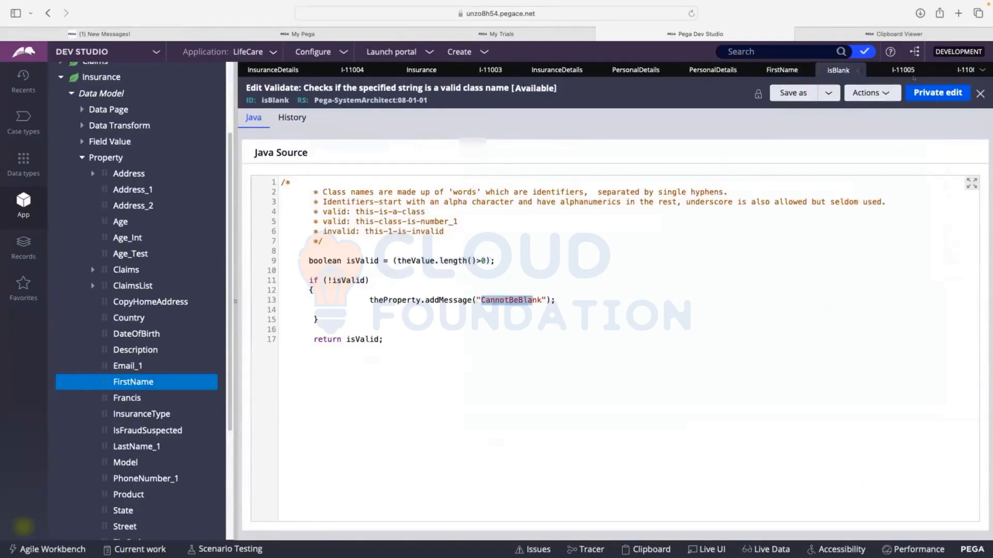
left_click(979, 92)
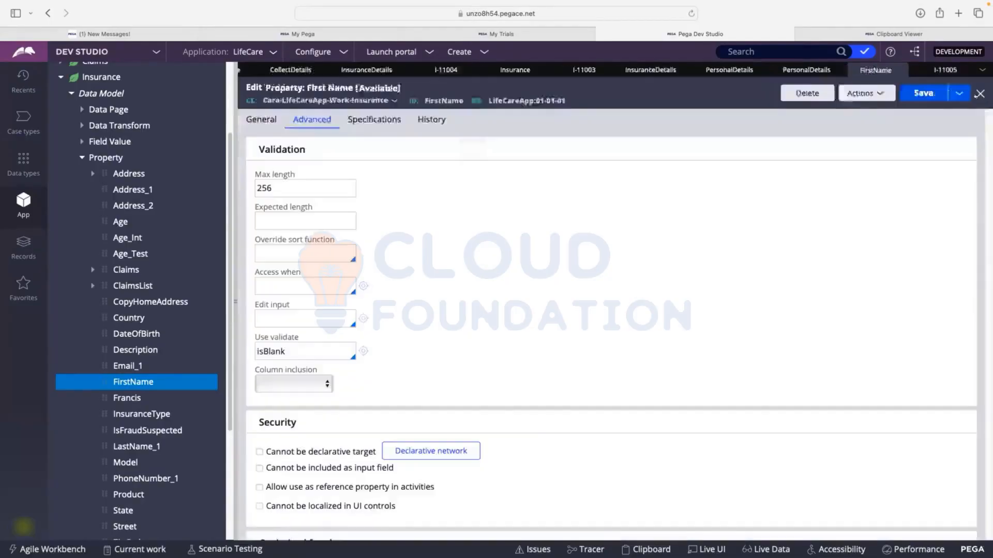
Save the FirstName property and create another Insurance case for retesting the isBlank validation
left_click(916, 93)
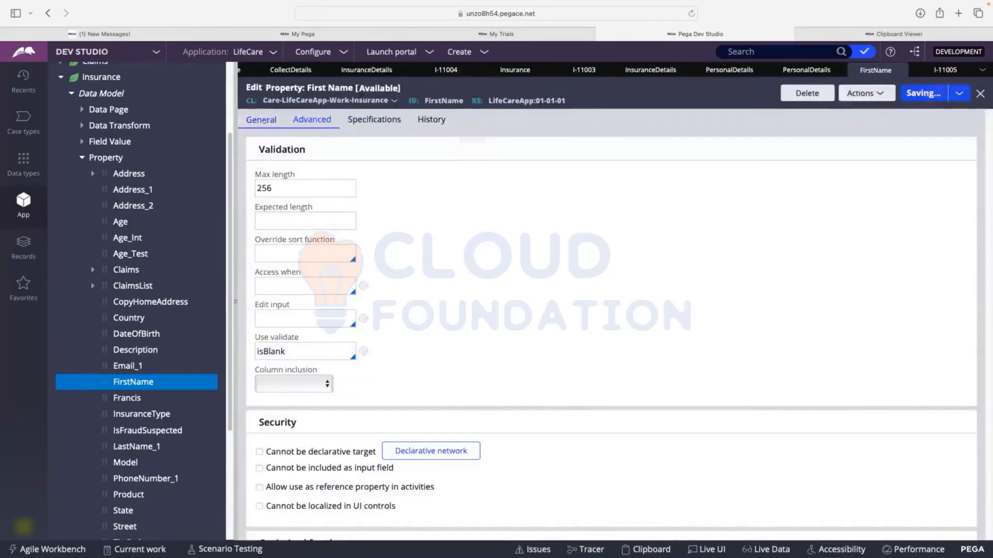
left_click(262, 119)
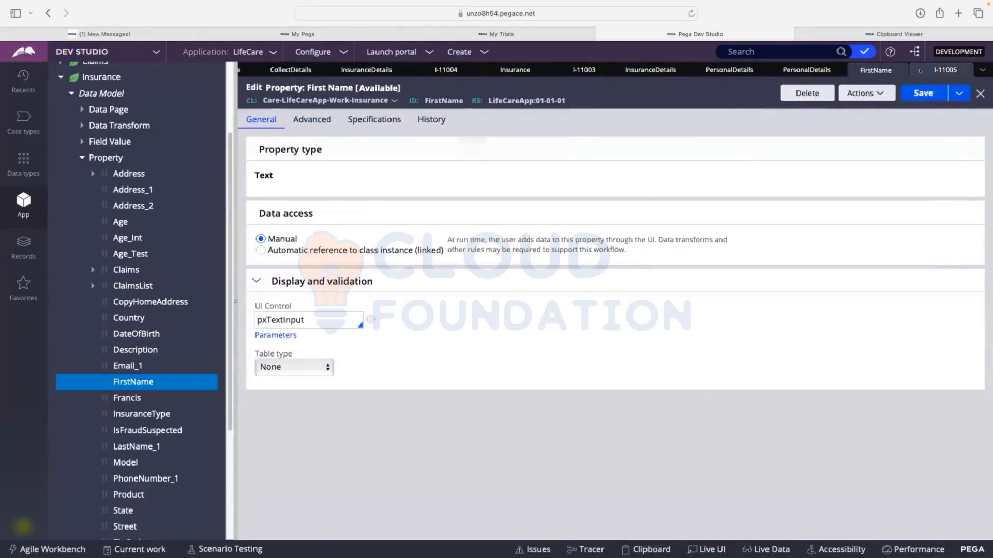
left_click(945, 69)
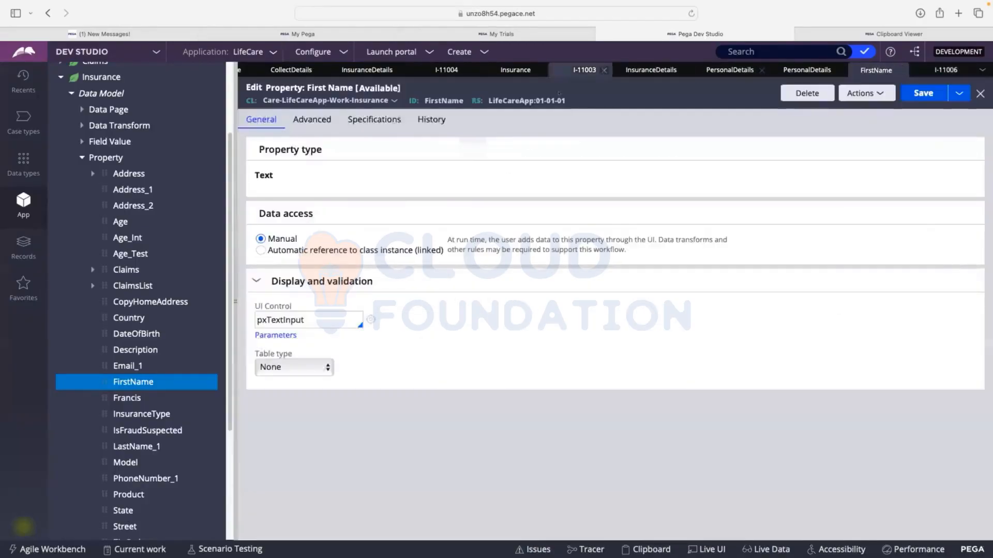
left_click(465, 51)
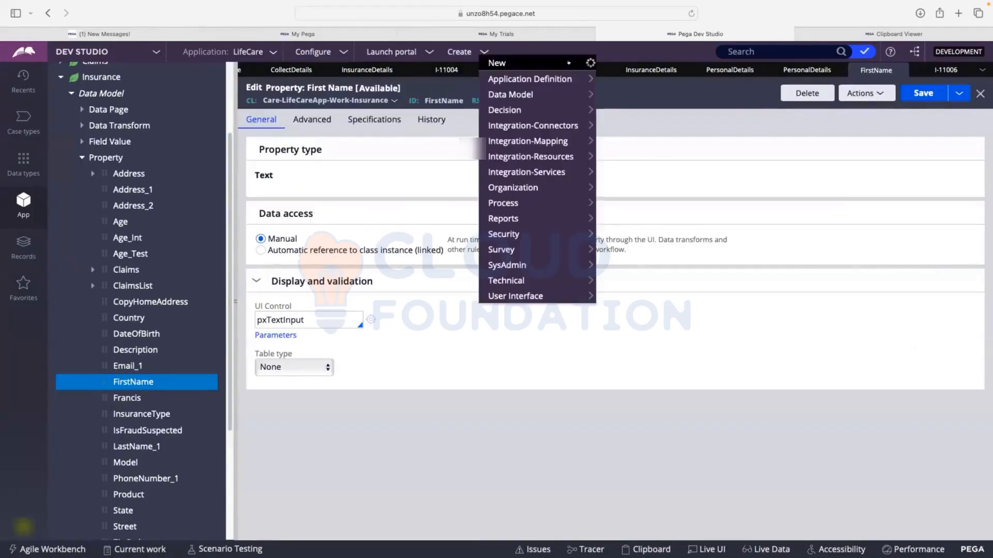
left_click(590, 62)
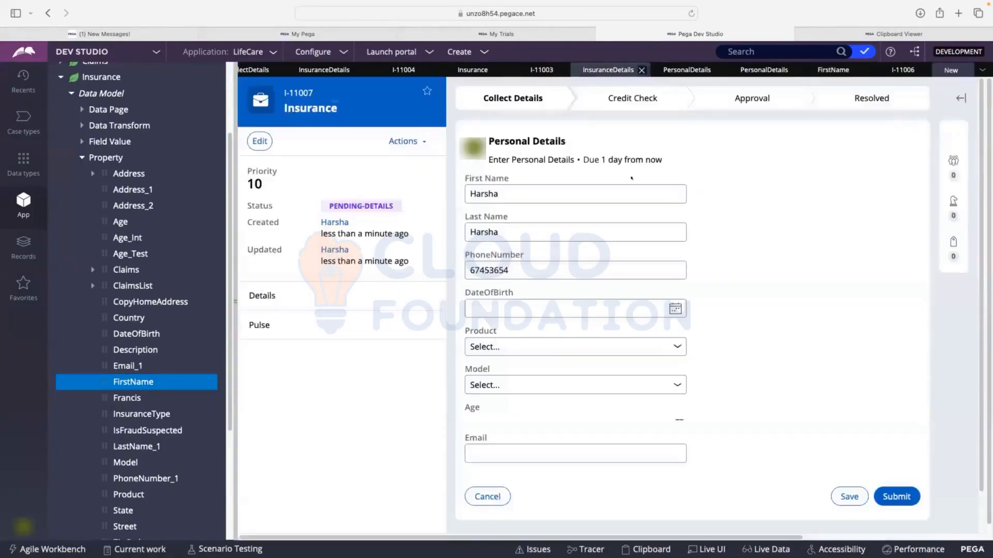
Examine the new Insurance case's property values on pyWorkPage in the Clipboard Viewer and return to the case
double_click(607, 187)
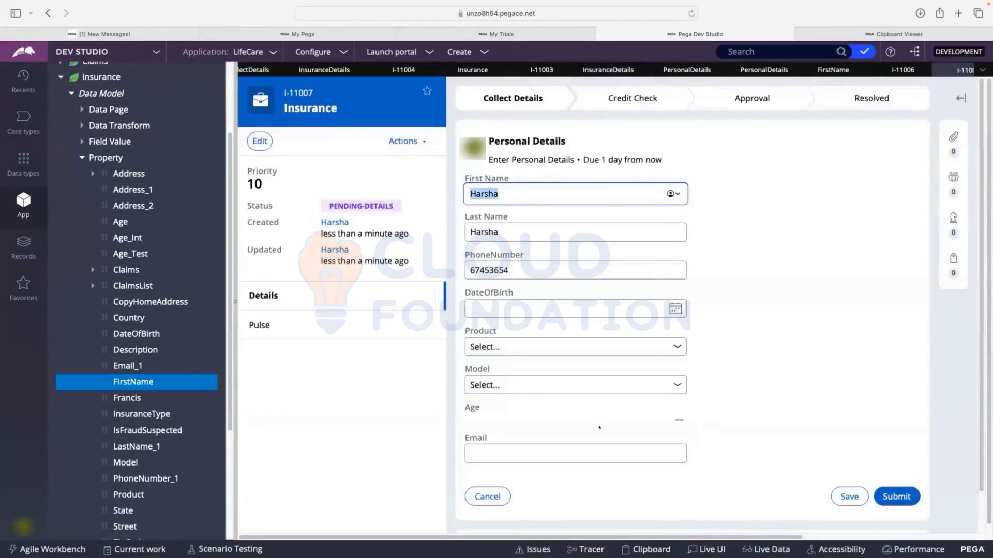
left_click(646, 549)
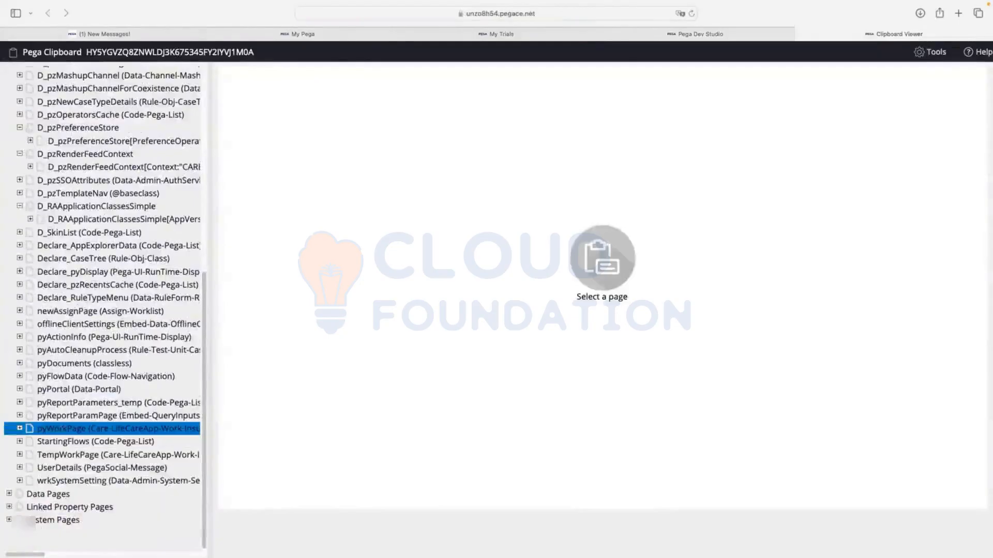
scroll(362, 231, "down", 1)
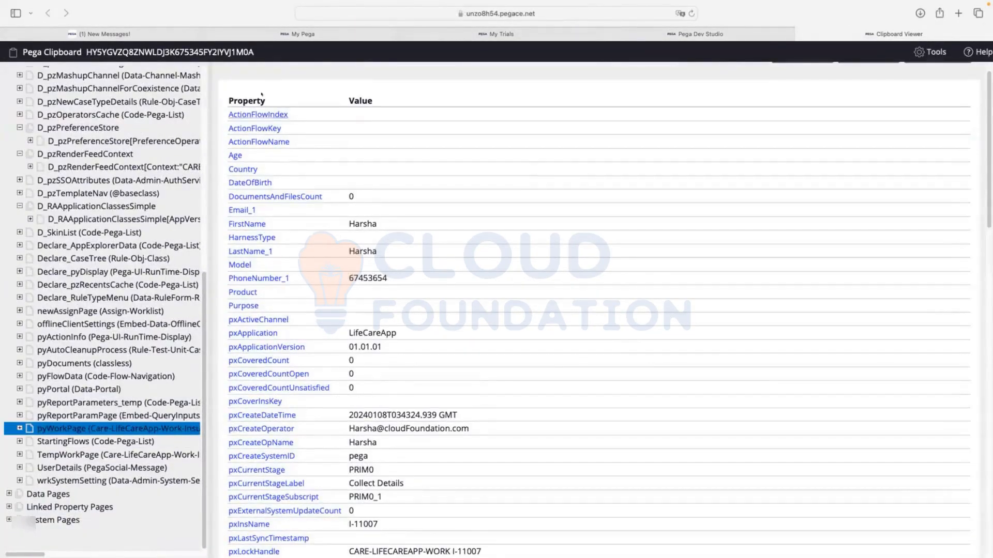
left_click(695, 33)
Clear First Name in the new Insurance case and save its Personal Details to retest the isBlank rule
double_click(491, 194)
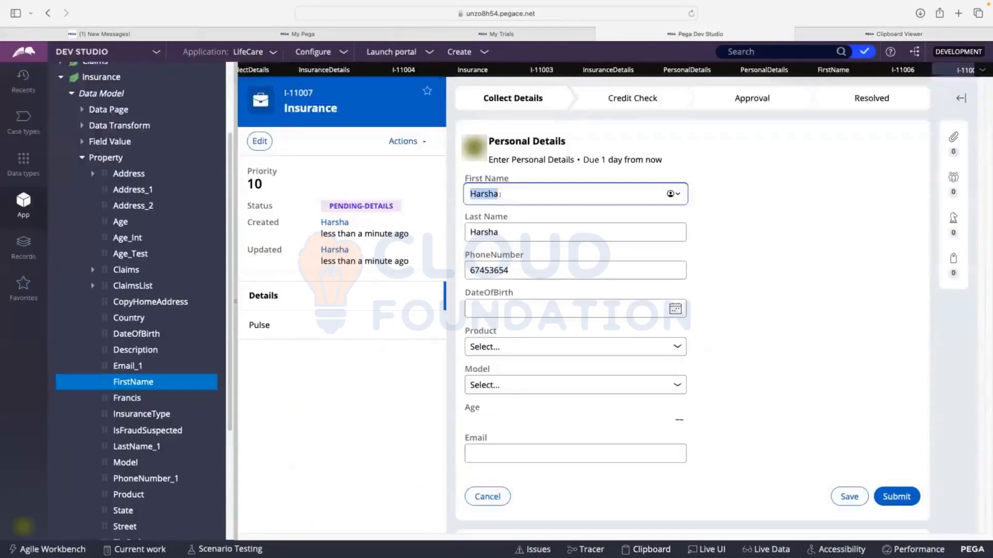
key("BackSpace")
left_click(782, 228)
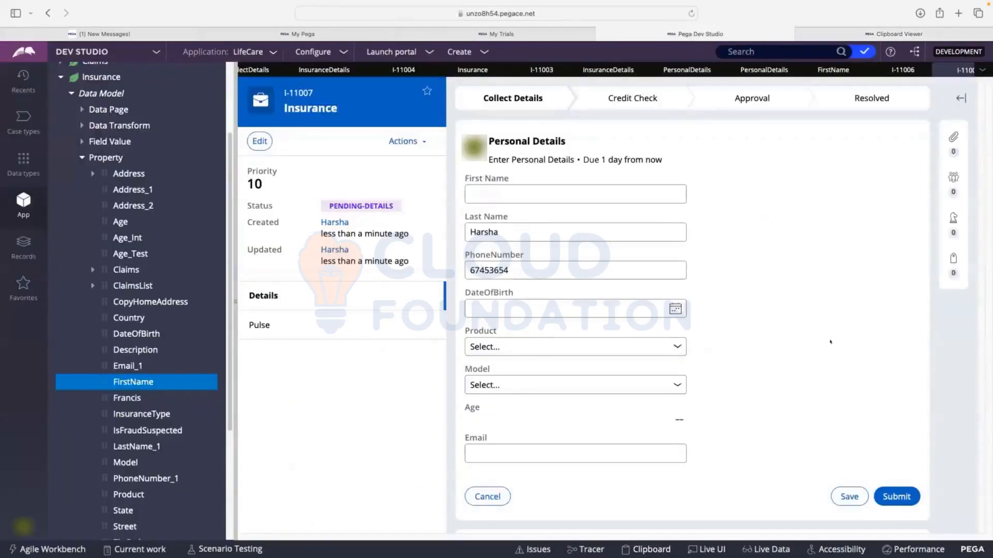
left_click(843, 496)
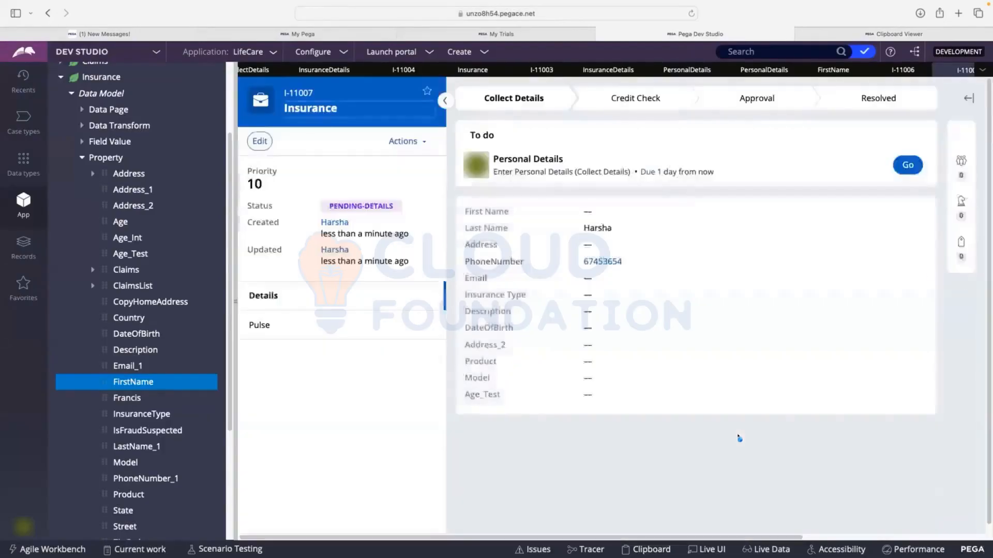
left_click(908, 165)
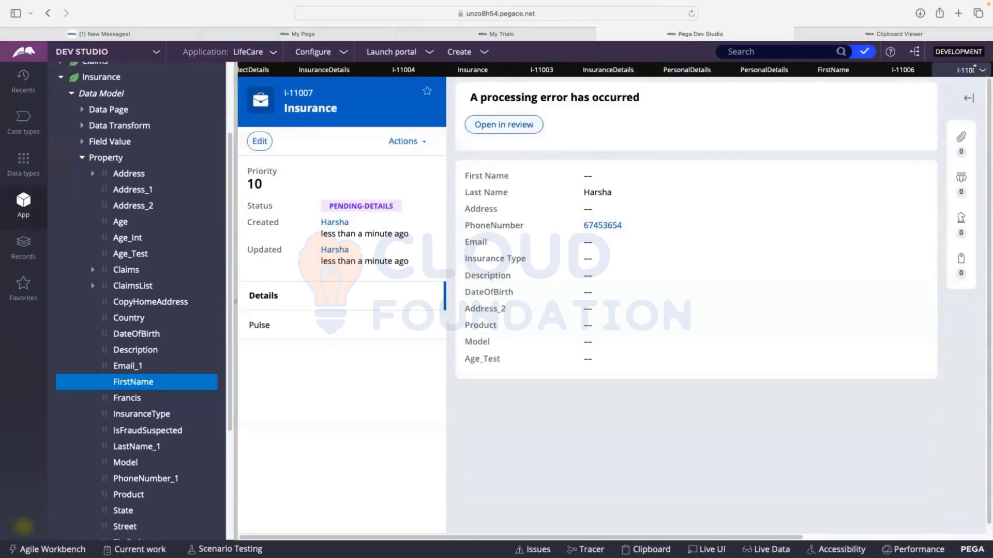
Close the two most recent Insurance test cases and the FirstName property
left_click(932, 70)
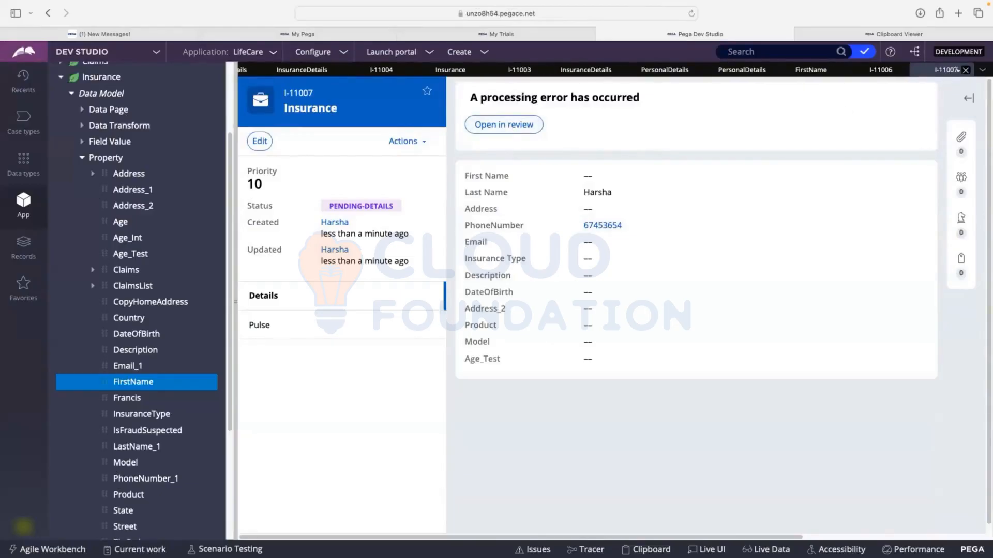
left_click(965, 70)
left_click(965, 70)
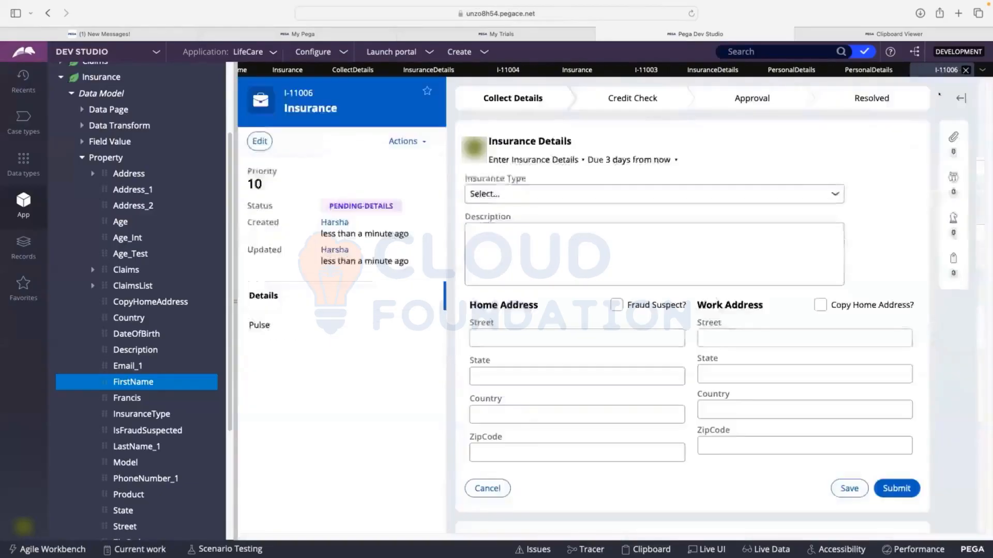
left_click(973, 70)
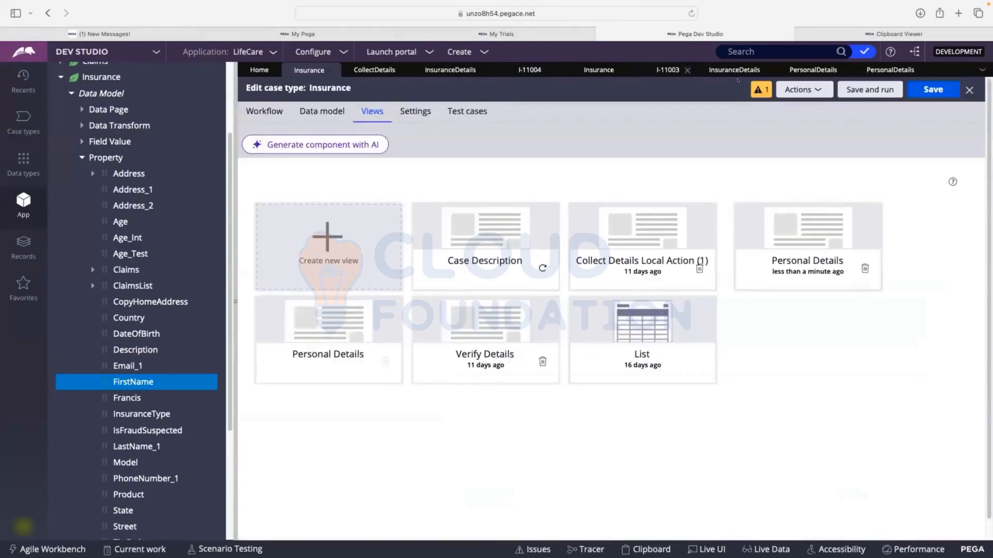
Delete the FirstName, LastName_1 and PhoneNumber_1 rows from the Insurance pyDefault data transform and save it
scroll(80, 127, "up", 1)
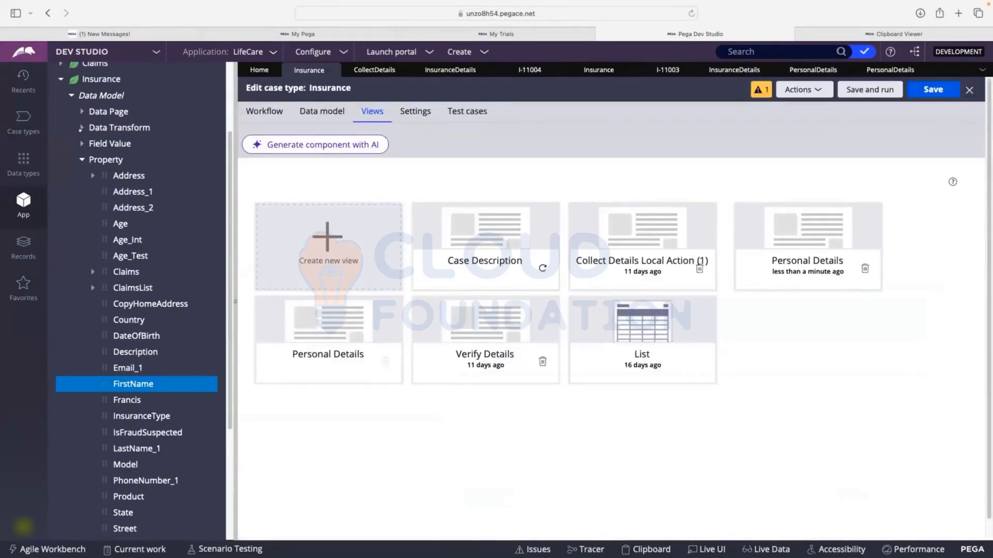
left_click(81, 127)
left_click(128, 161)
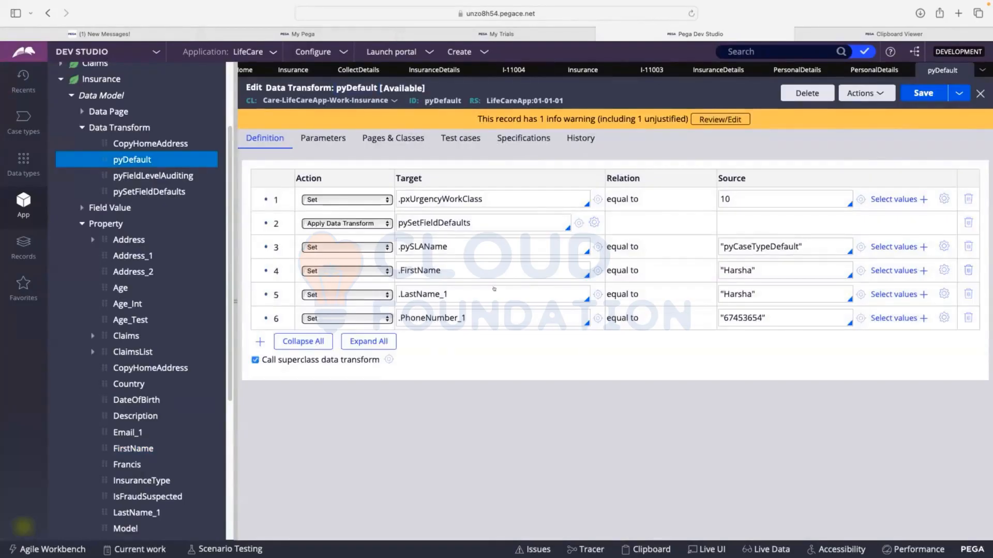
left_click(965, 269)
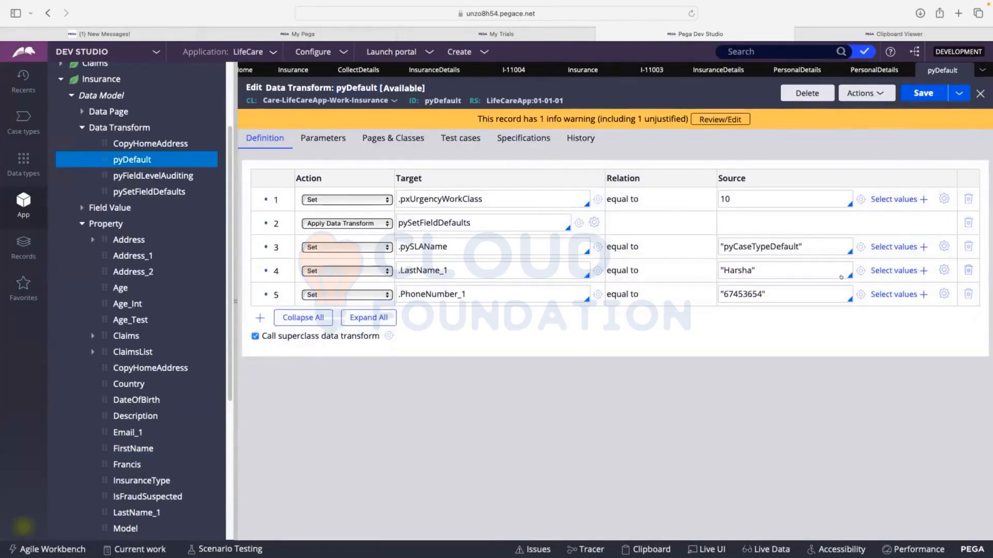
left_click(966, 270)
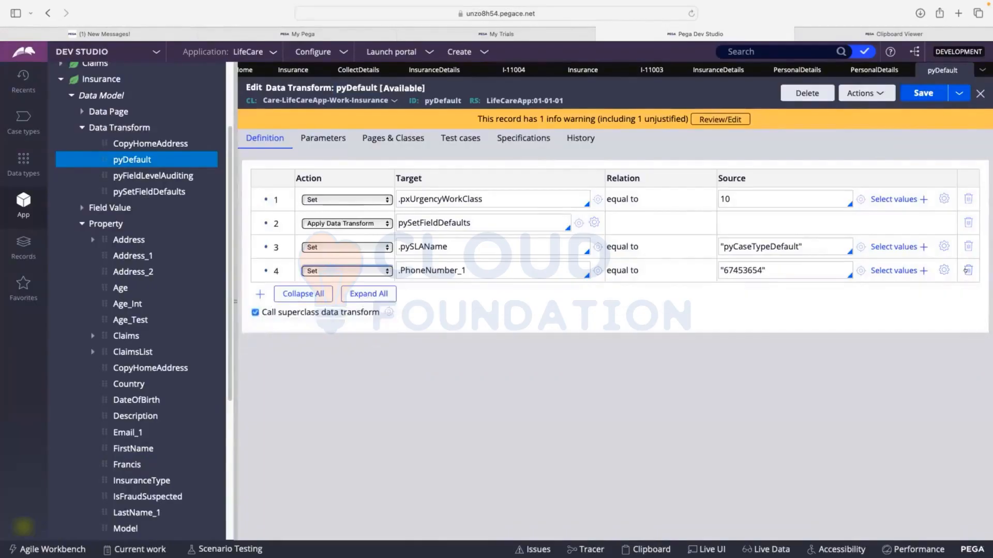
left_click(965, 270)
left_click(915, 94)
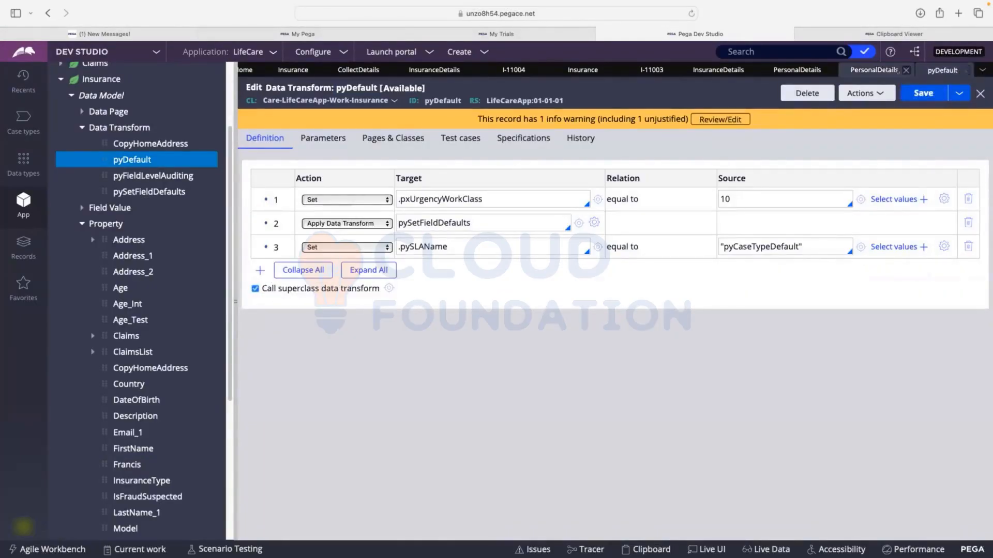
Create a new Insurance case and submit its Personal Details with all fields left empty
left_click(469, 53)
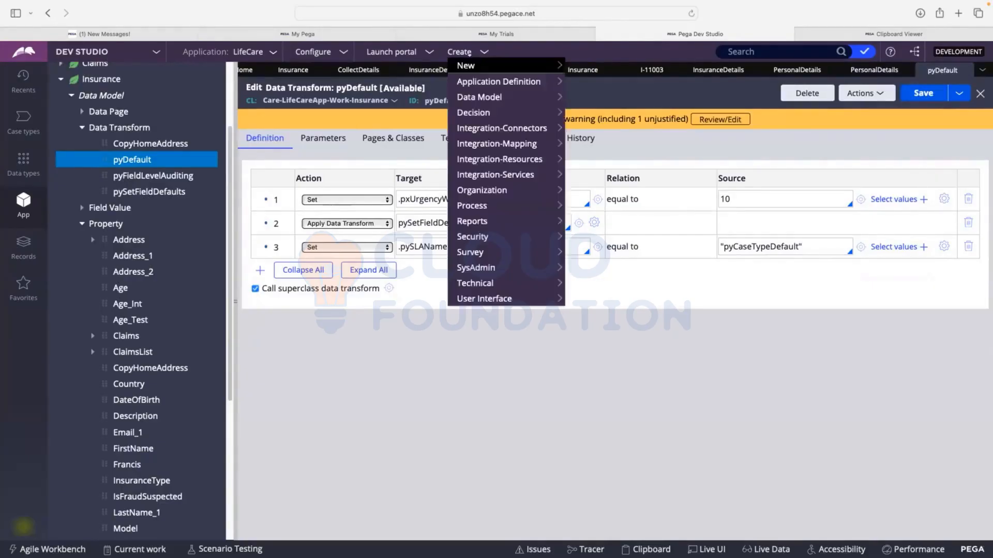
left_click(470, 66)
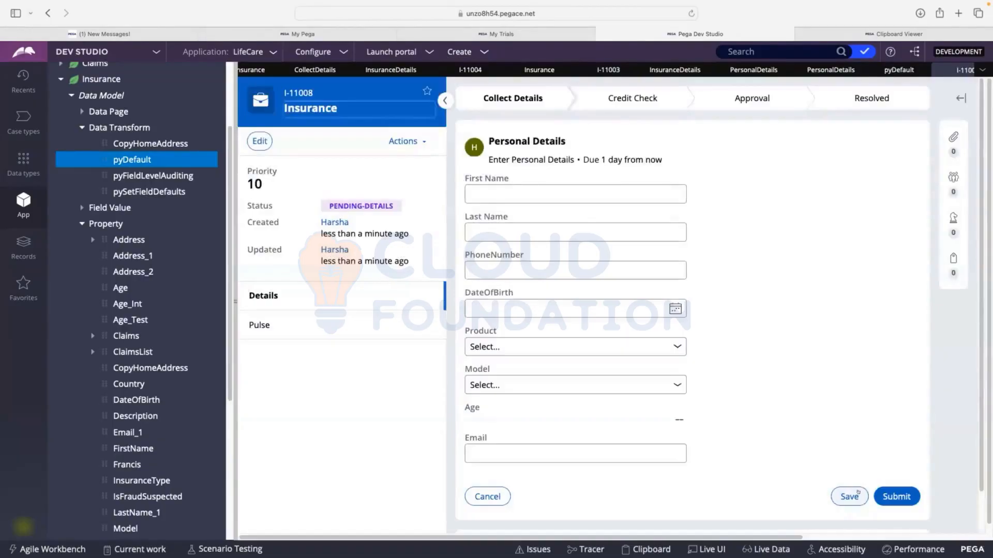
left_click(896, 496)
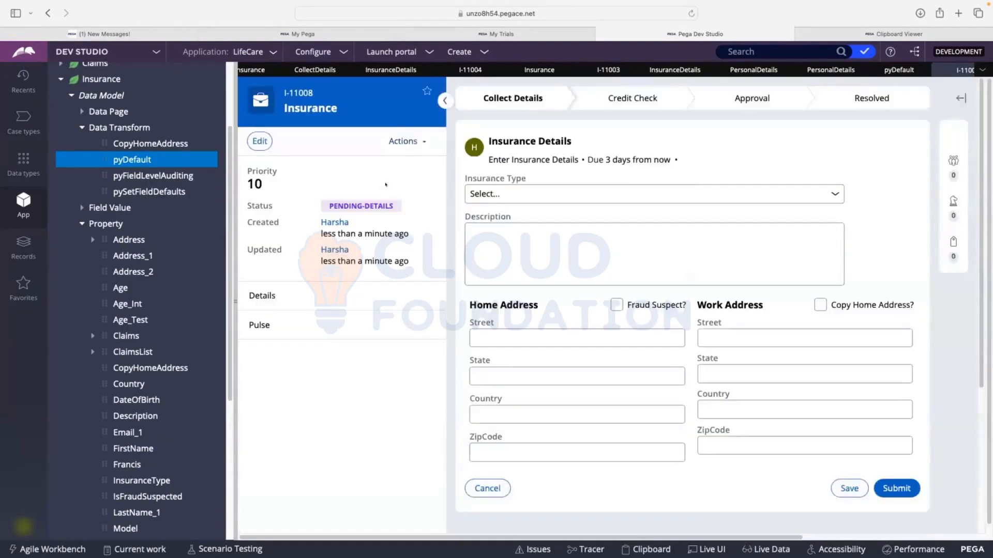
Open the InsuranceType property through the cell properties of the Insurance Type dropdown in the Insurance Details section
left_click(817, 70)
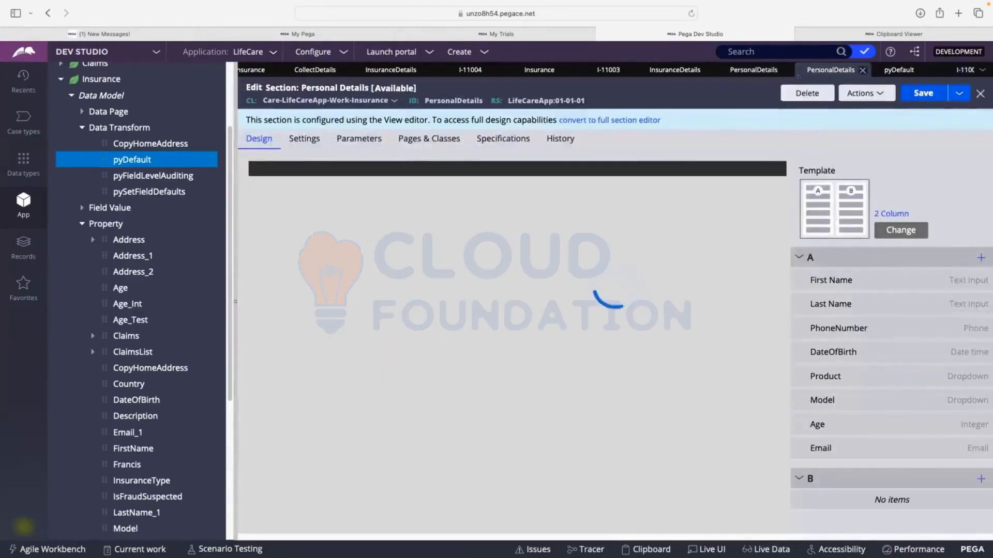
left_click(754, 70)
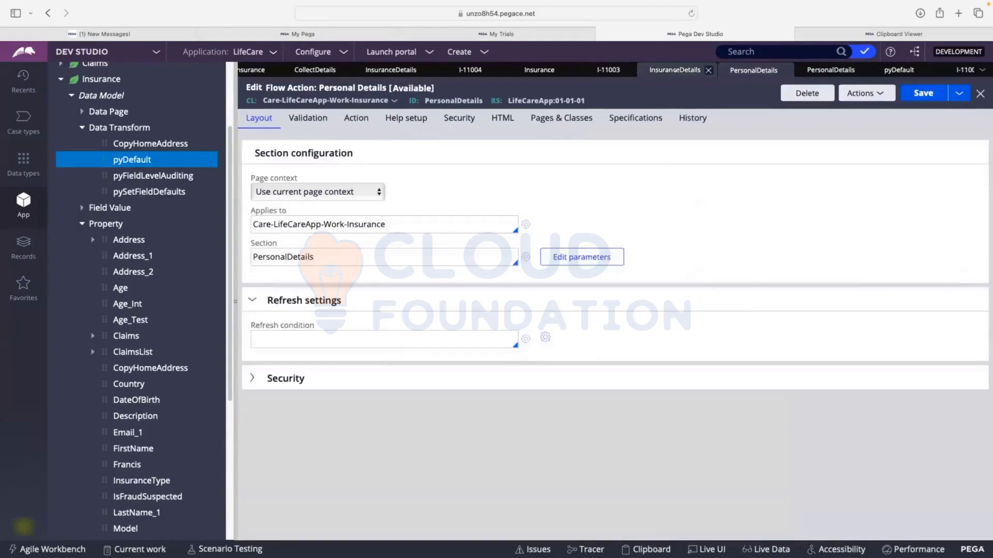
left_click(675, 70)
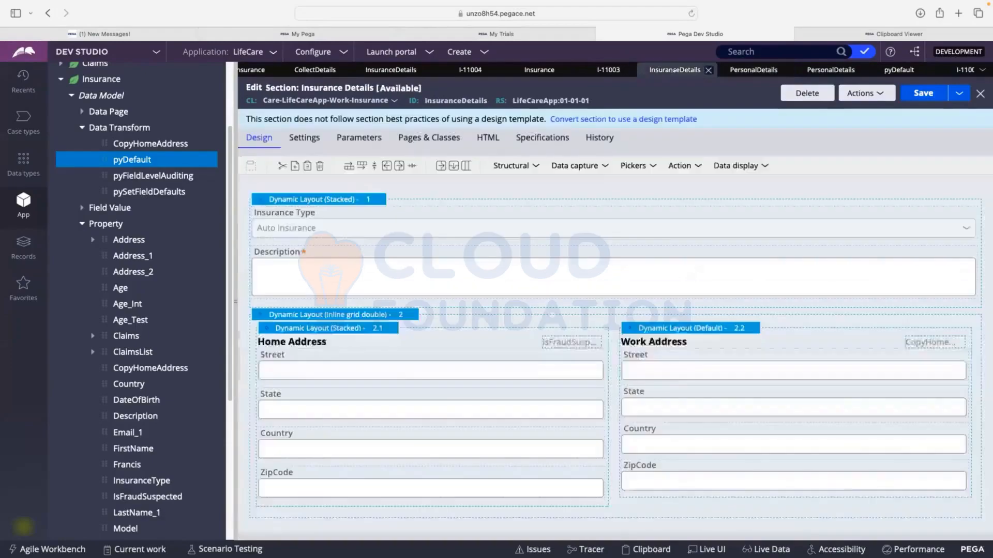
left_click(391, 70)
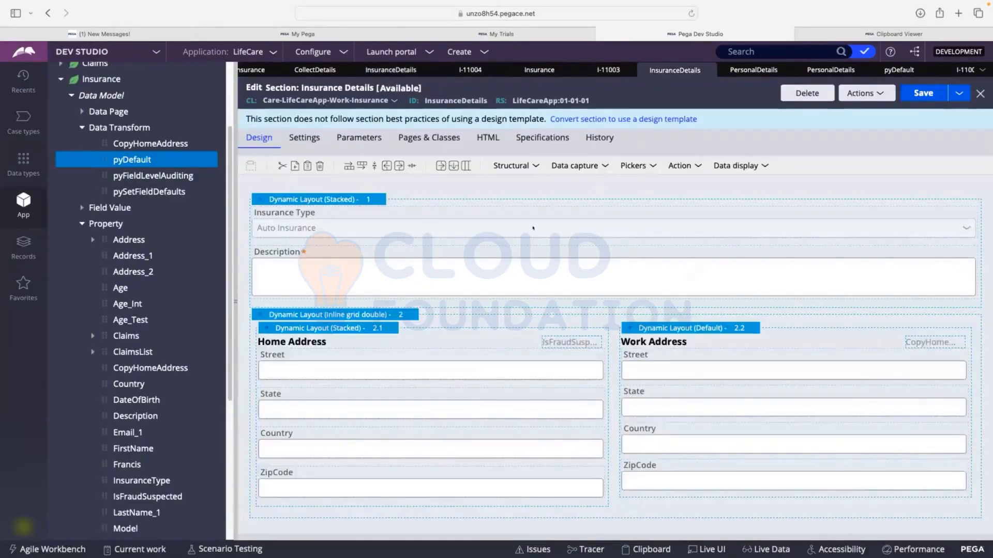
left_click(533, 228)
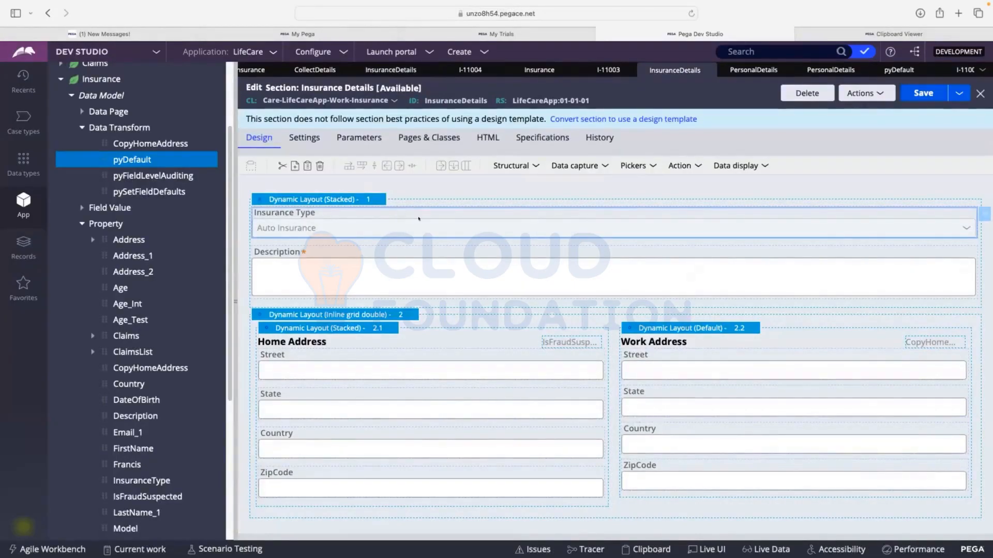
double_click(386, 226)
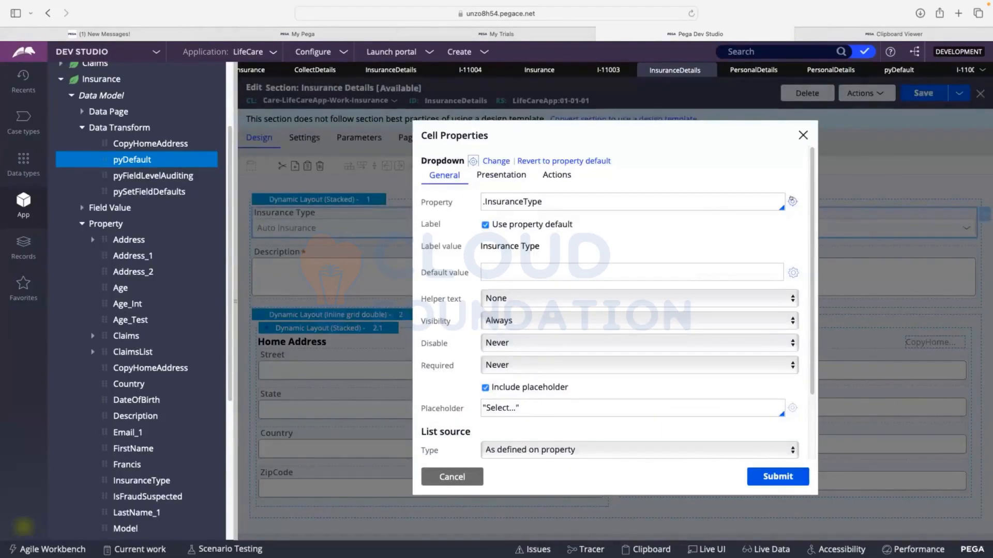
left_click(792, 201)
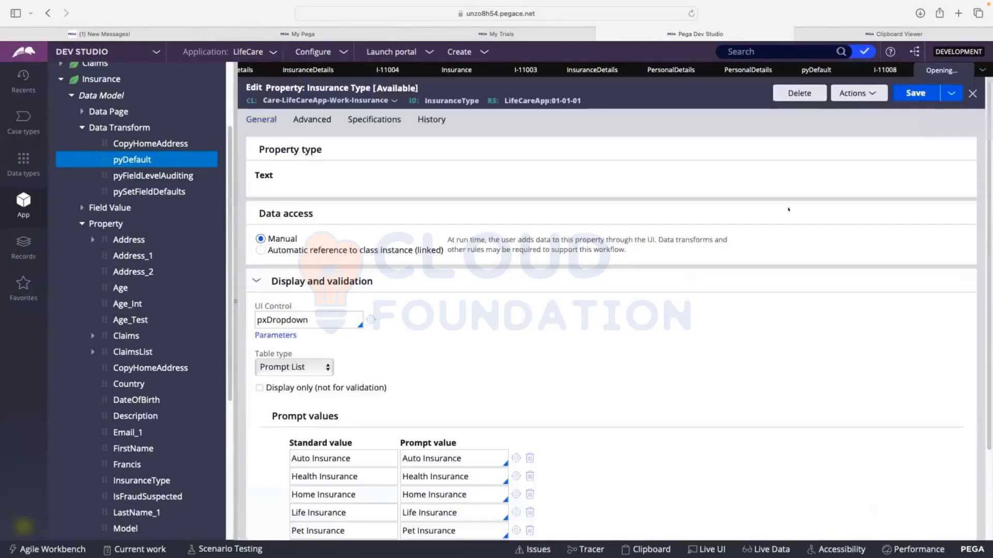
Examine the InsuranceType property's prompt values, its advanced validation settings and the available Use validate rules
scroll(440, 235, "down", 3)
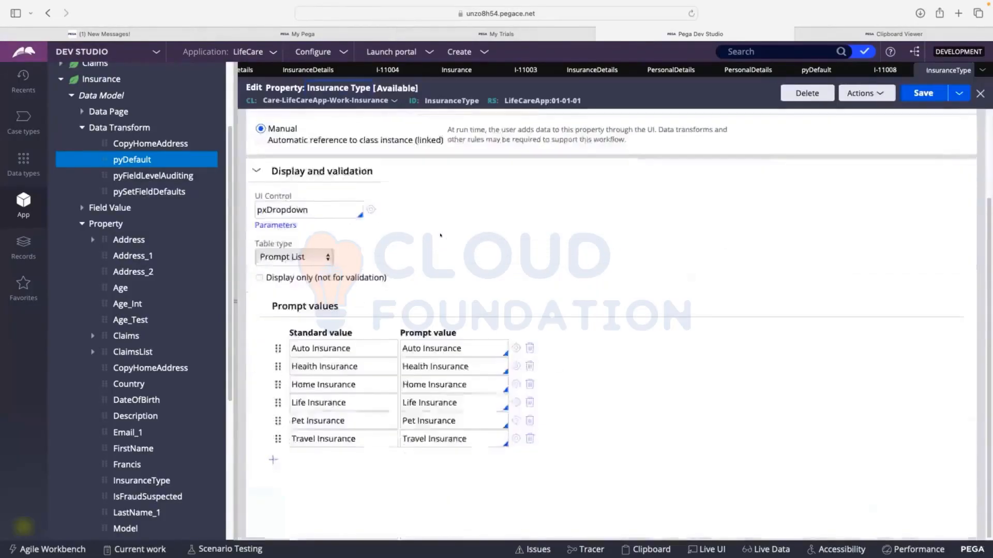
scroll(472, 164, "up", 4)
left_click(324, 123)
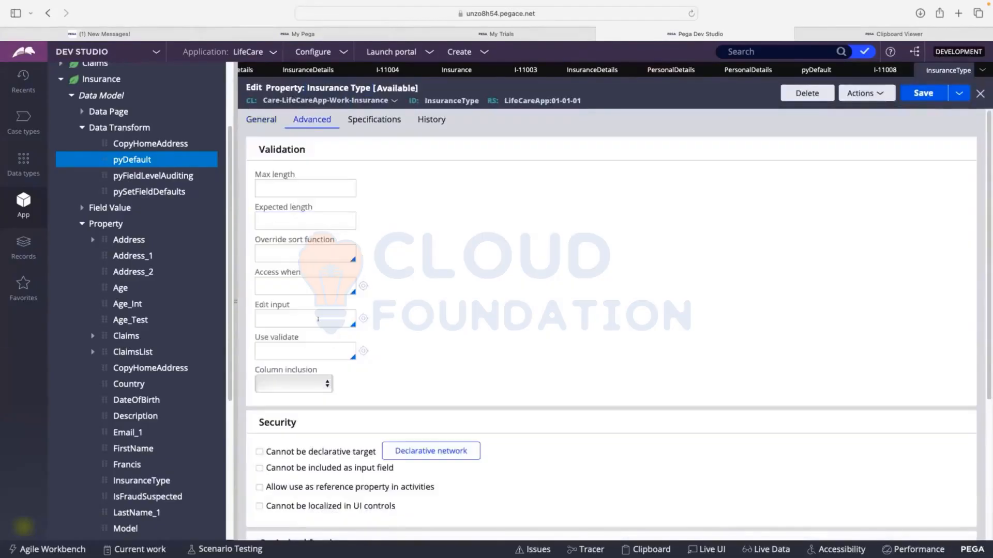
scroll(351, 352, "down", 1)
left_click(310, 327)
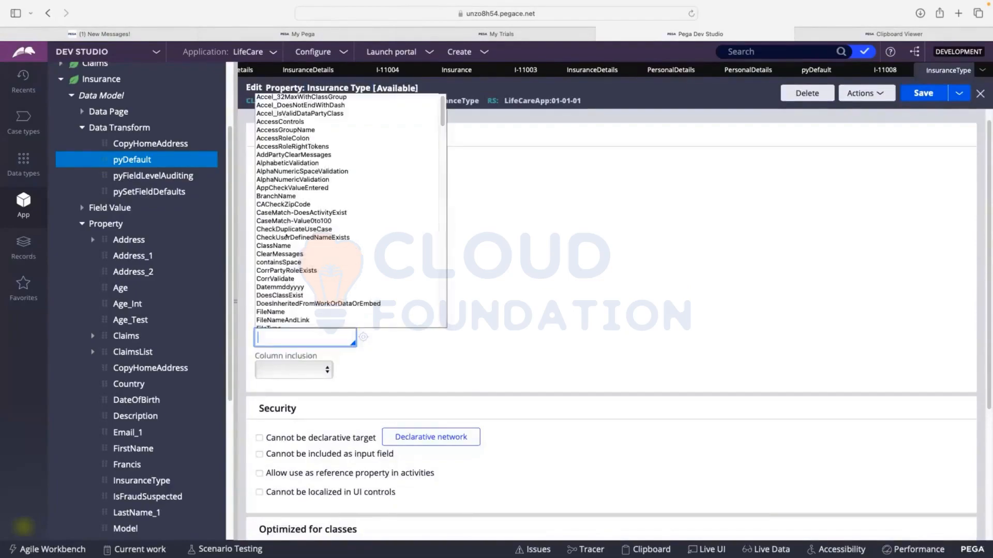
left_click(557, 276)
scroll(261, 108, "up", 1)
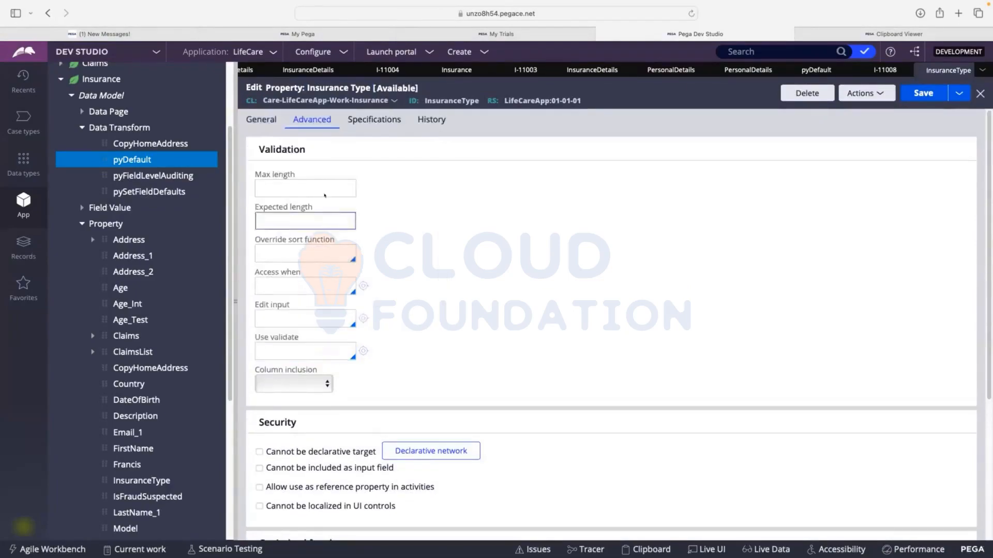
left_click(262, 119)
scroll(477, 336, "down", 3)
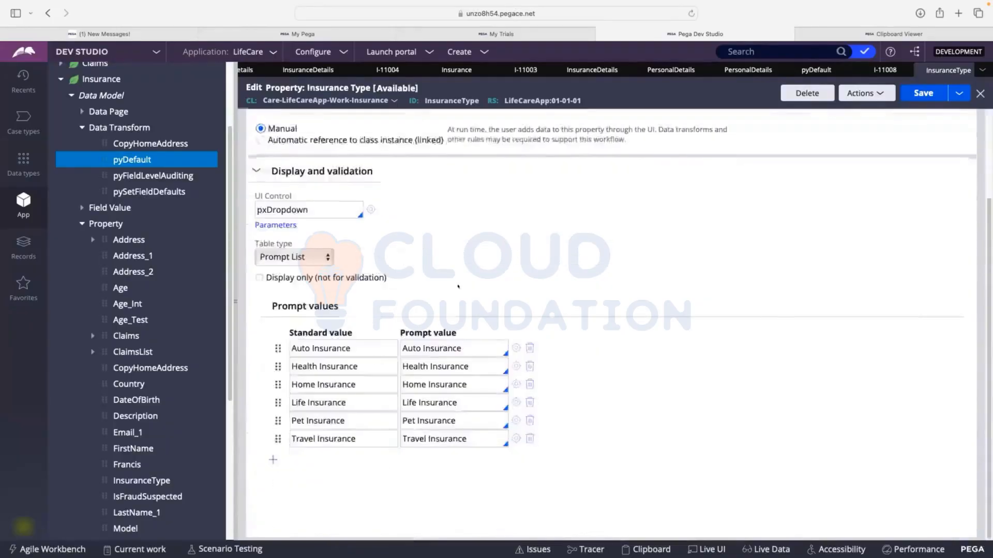
scroll(477, 336, "up", 3)
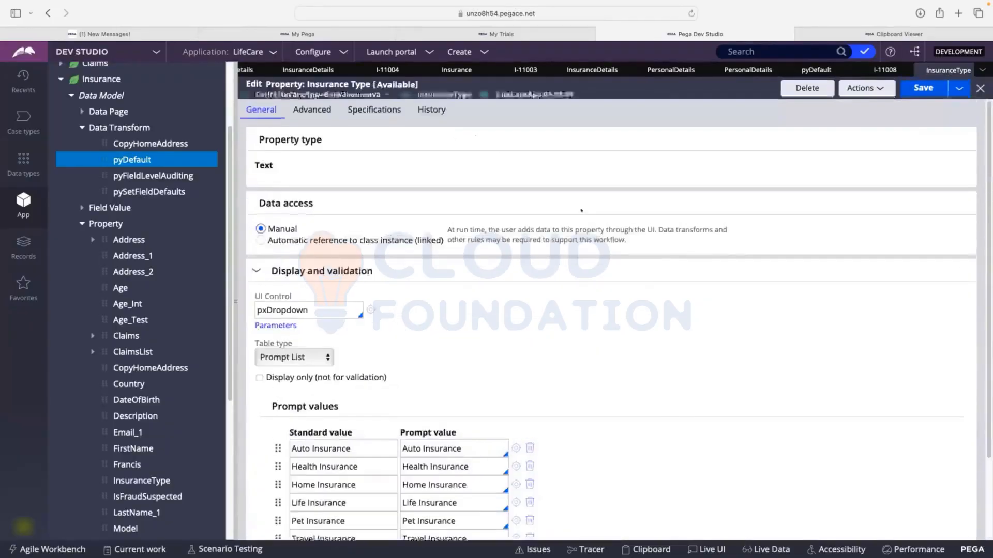
Close one Personal Details rule and an older Insurance case, and return to the Insurance Details section
left_click(887, 69)
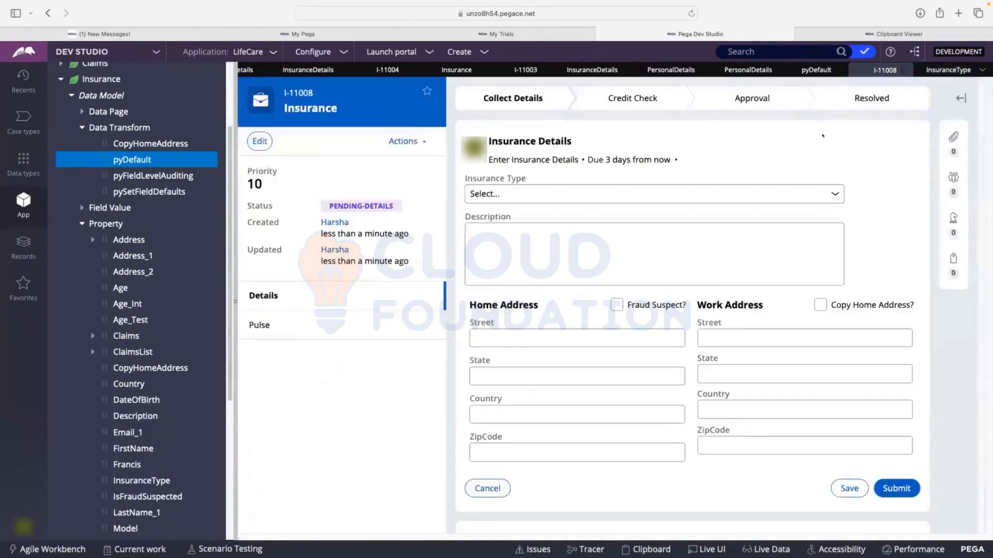
left_click(947, 70)
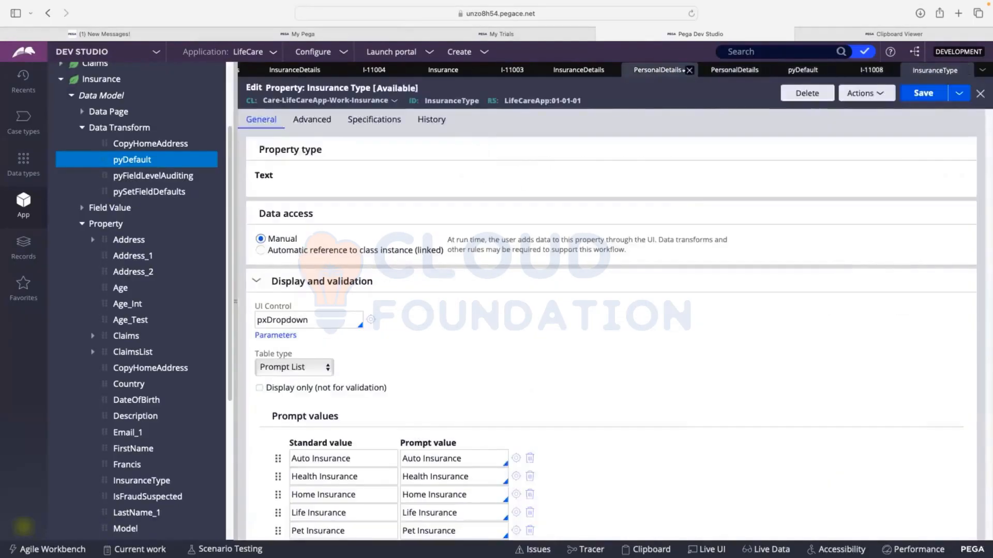
left_click(685, 70)
left_click(685, 70)
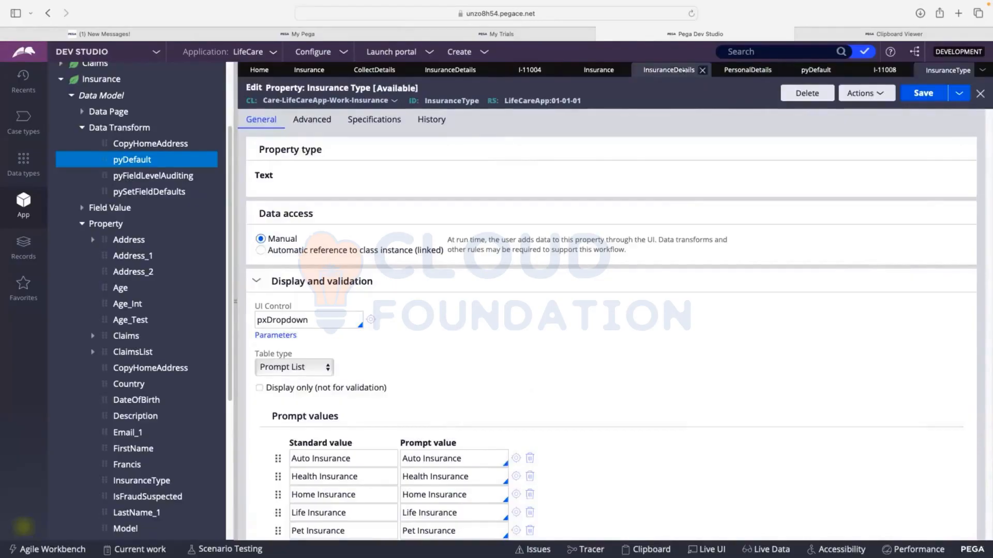
left_click(672, 69)
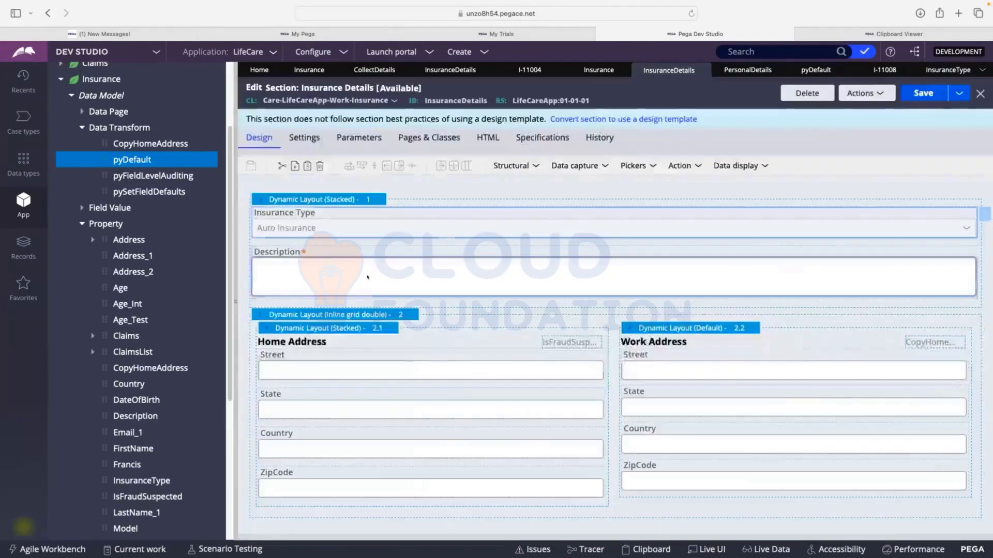
Set the Required option of the Description text area in the Insurance Details section to Never
double_click(424, 284)
left_click(518, 386)
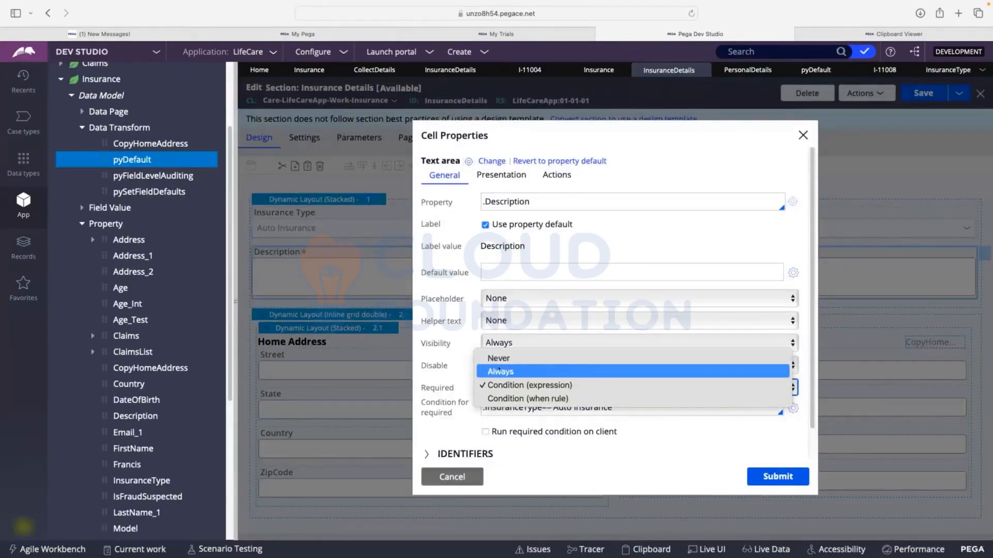
left_click(498, 358)
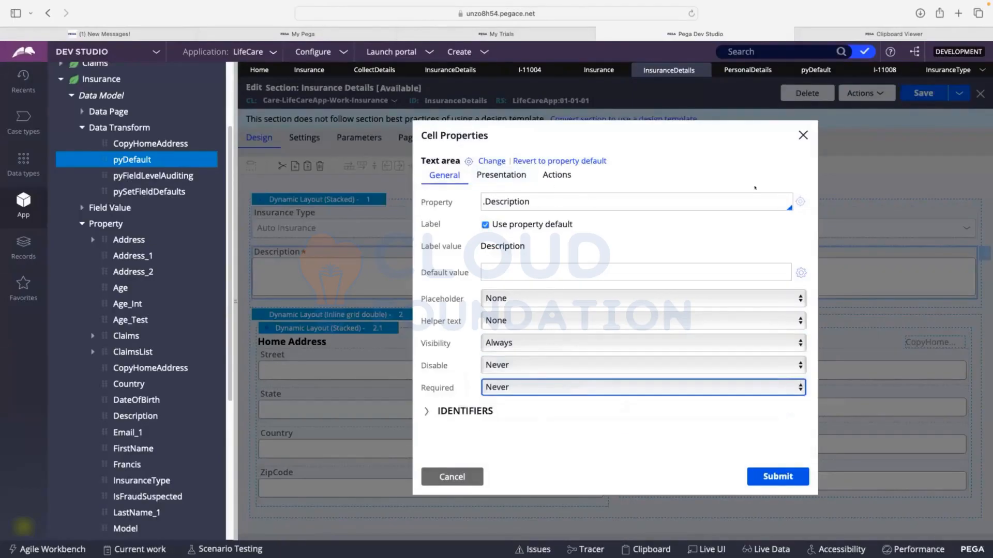
left_click(779, 474)
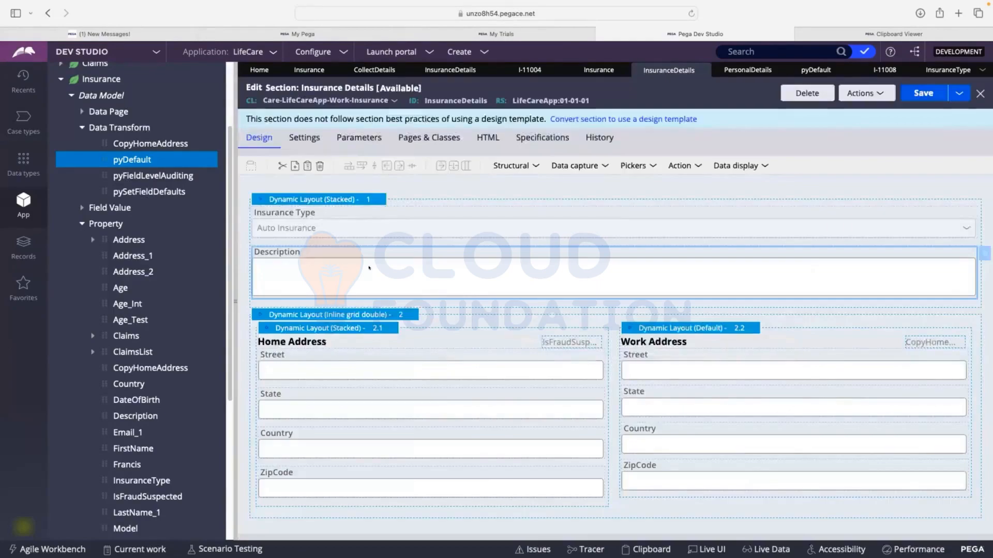
Open the Description property's advanced validation settings through the cell properties of the Description text area
double_click(541, 271)
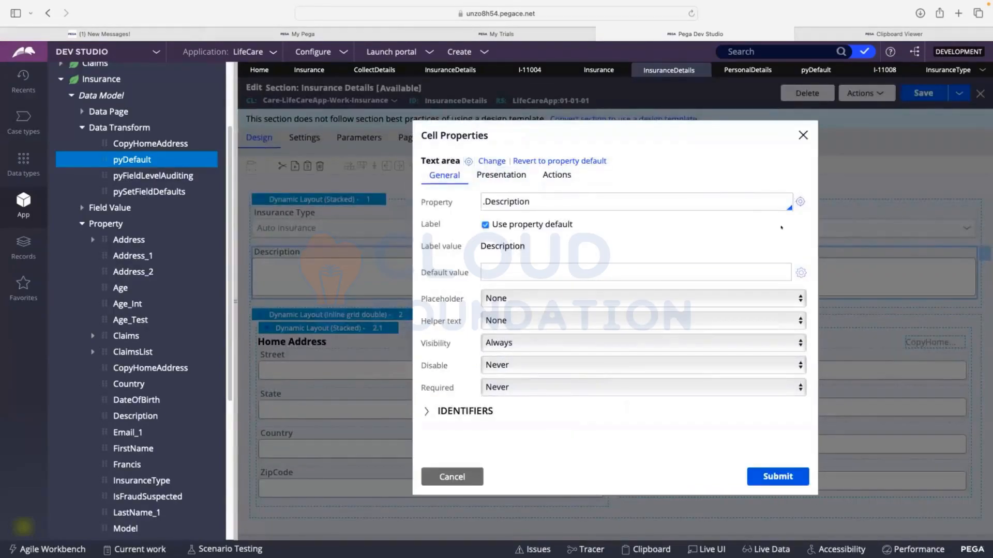
left_click(800, 202)
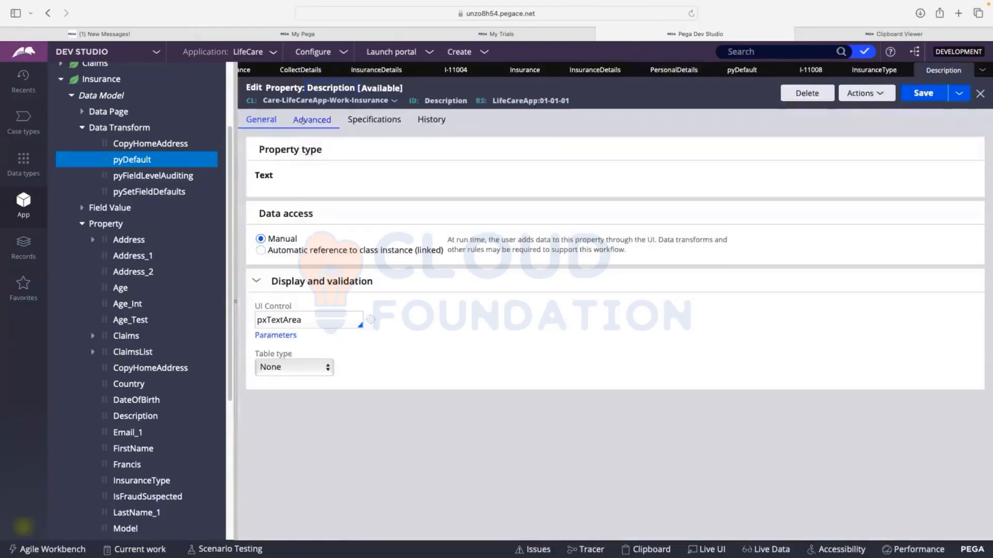
left_click(303, 120)
Set the Description property's Use validate rule to isBlank and save the property
left_click(277, 348)
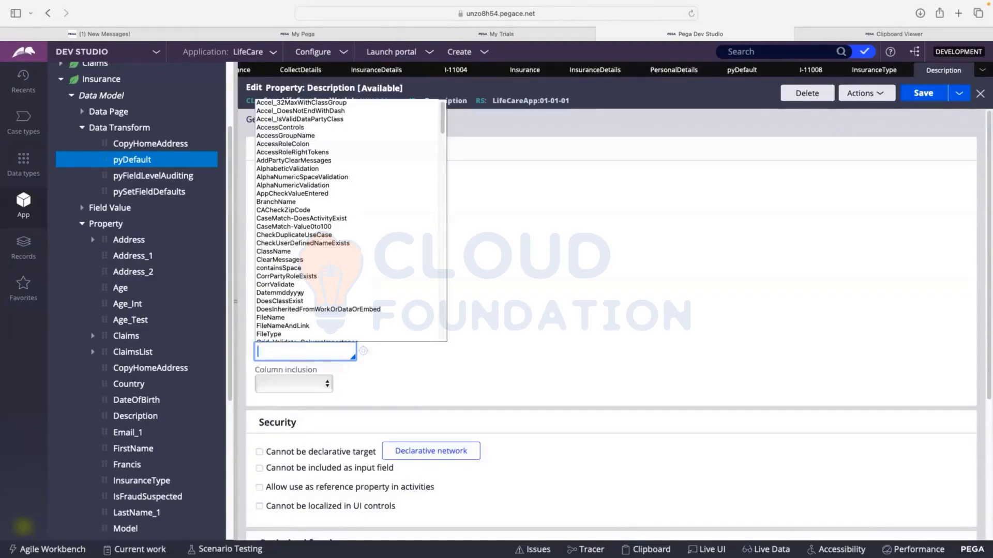
type("Bla")
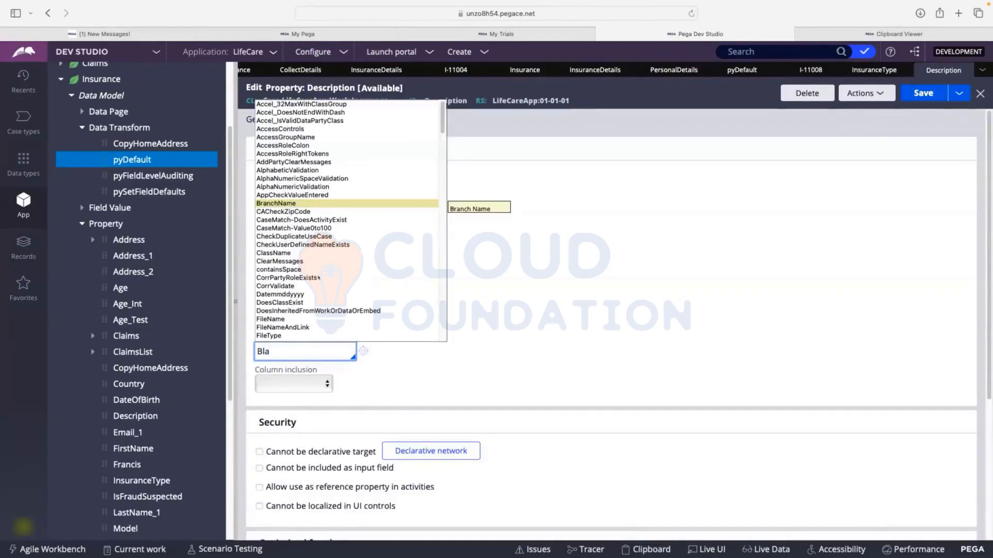
key("BackSpace")
key("BackSpace")
key("BackSpace")
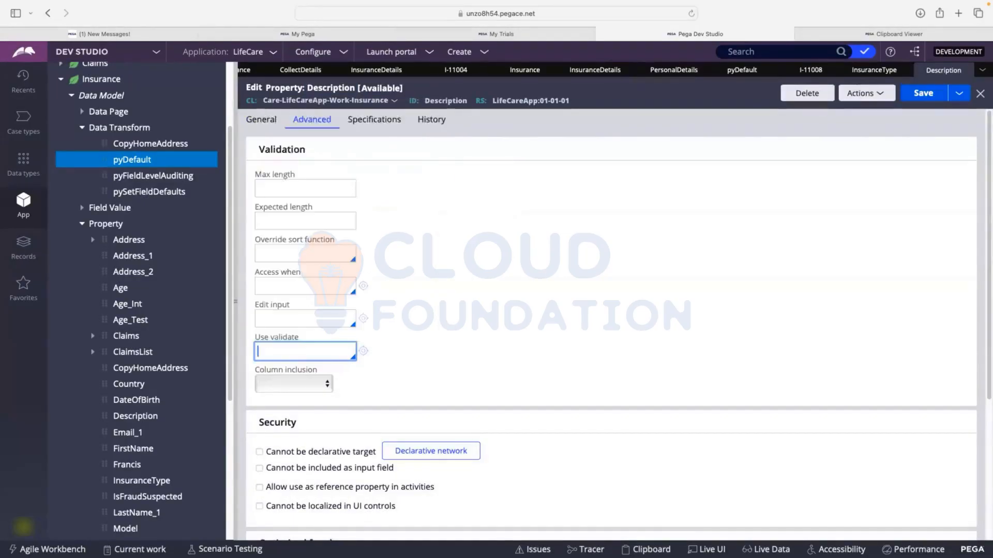
type("IsB")
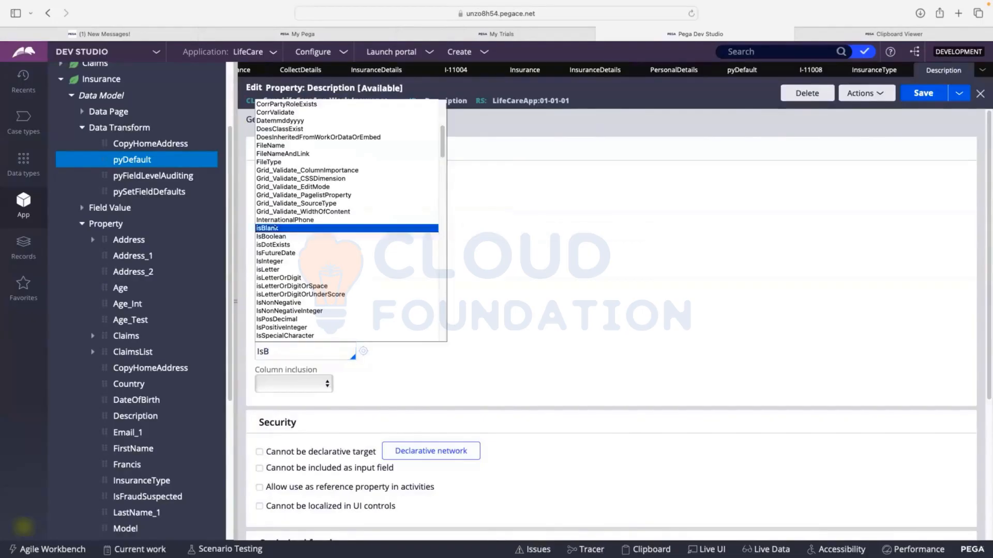
left_click(274, 228)
left_click(921, 93)
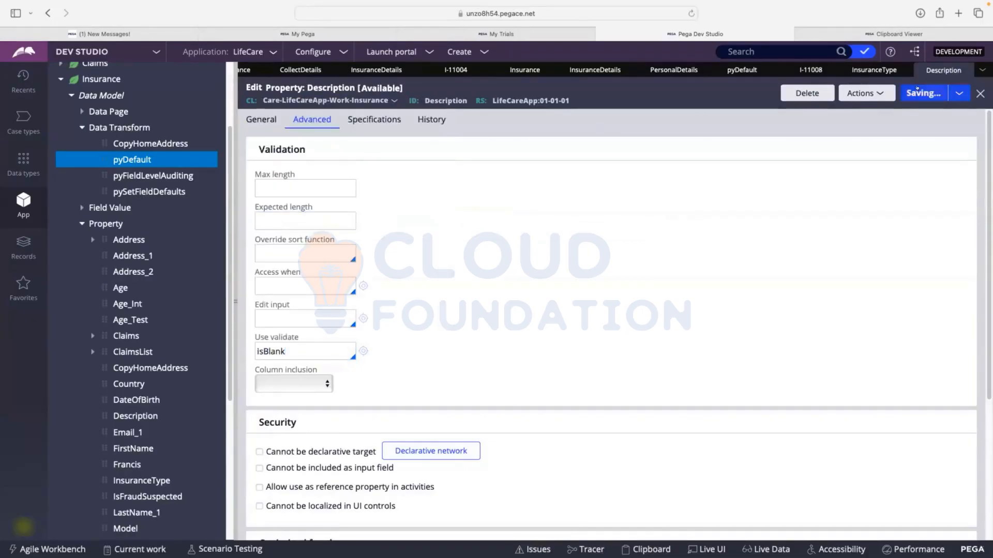
Refresh the open Insurance case, reopen its Insurance Details assignment and submit it with all fields left empty
left_click(874, 70)
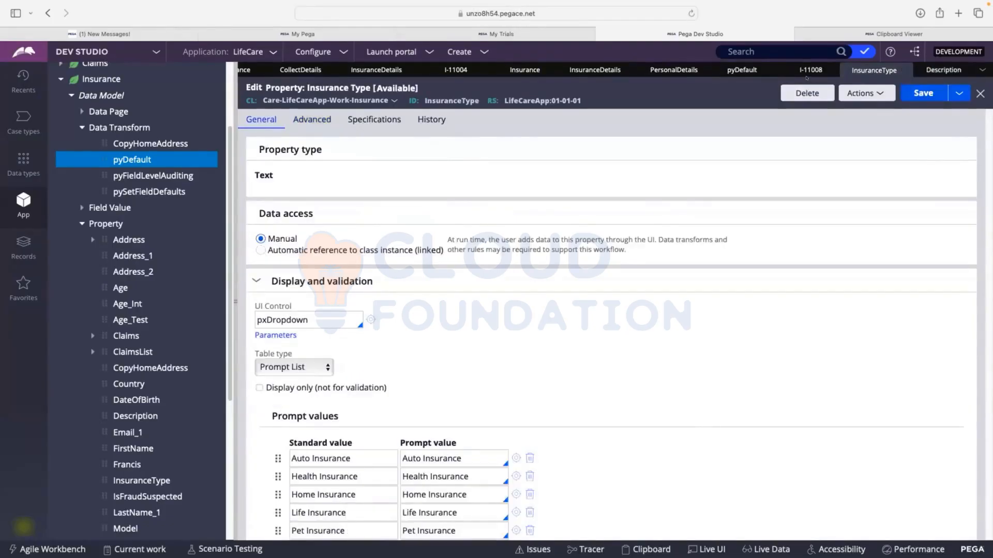
left_click(809, 70)
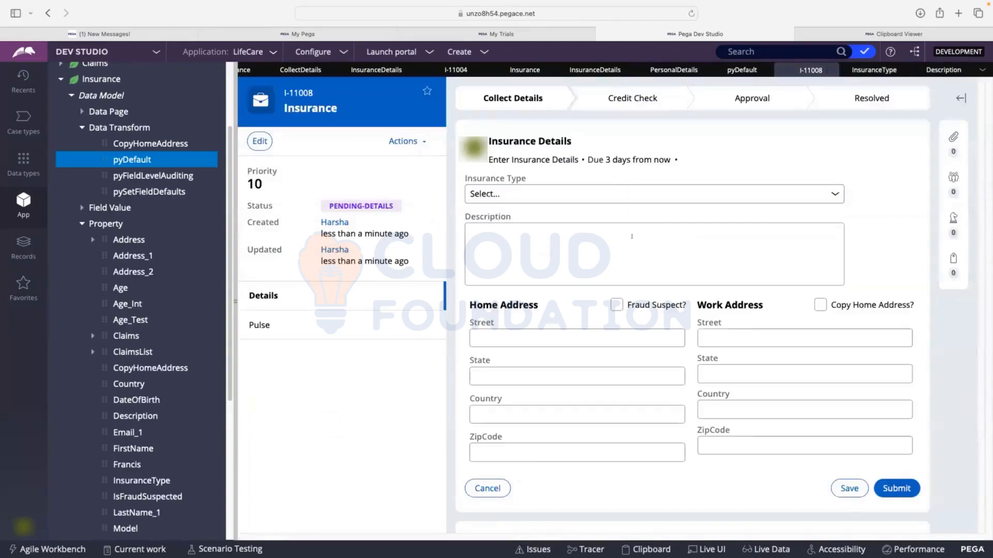
left_click(403, 141)
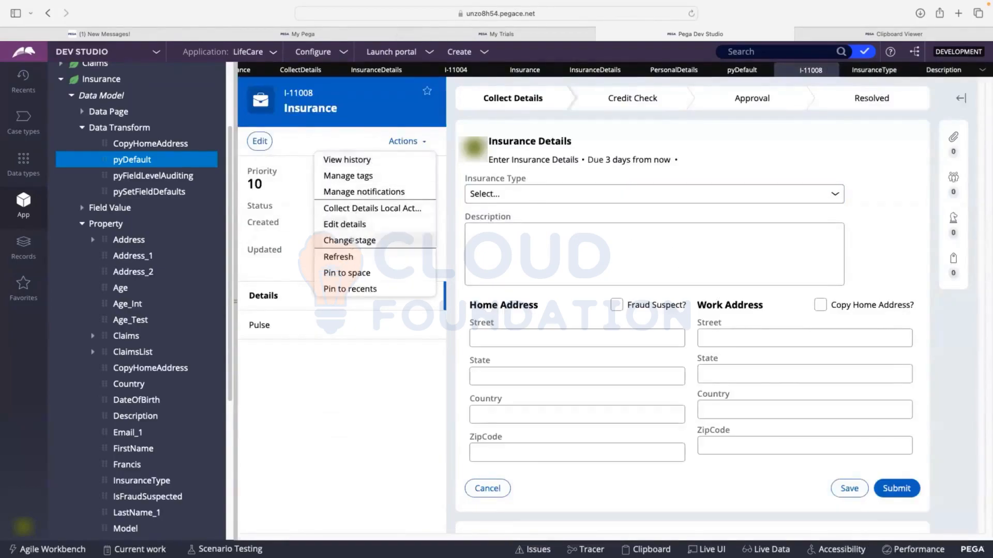
left_click(352, 258)
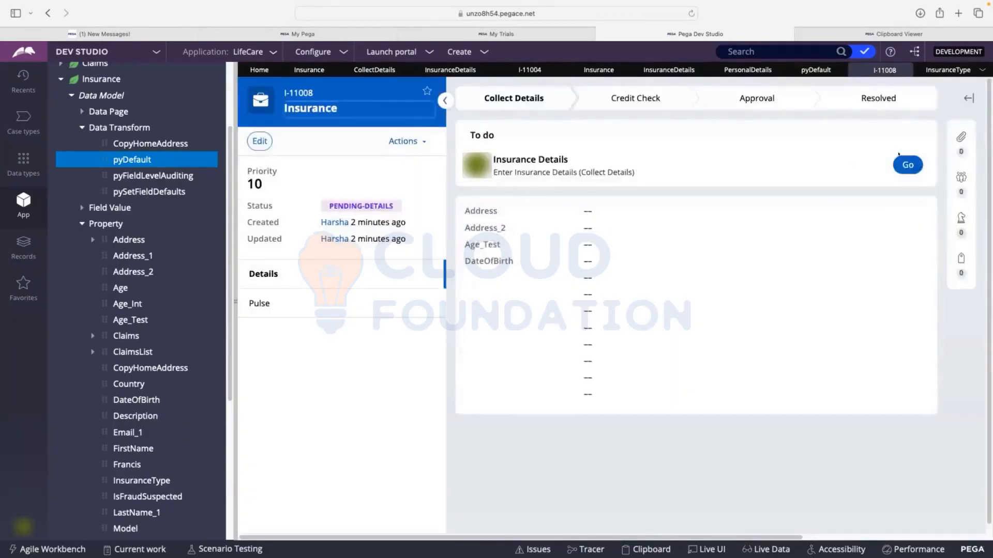
left_click(903, 163)
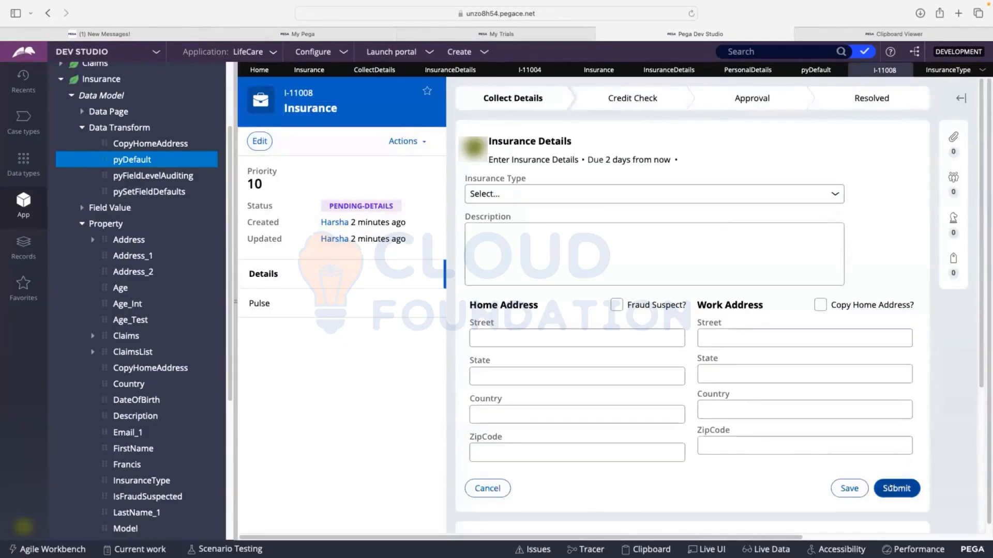
left_click(897, 489)
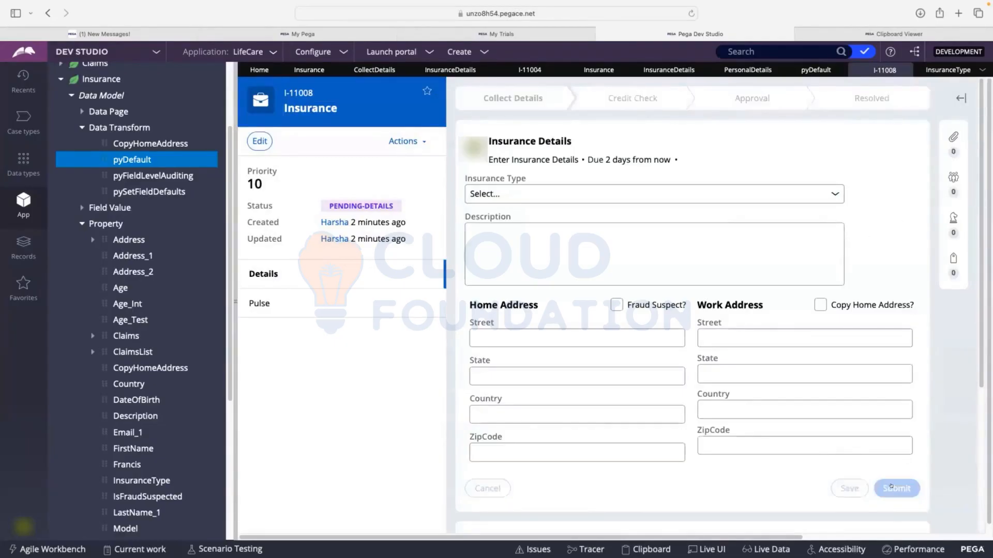
Create a new Insurance case and submit its Personal Details with only a placeholder first name filled in
left_click(475, 51)
mouse_move(481, 65)
left_click(618, 65)
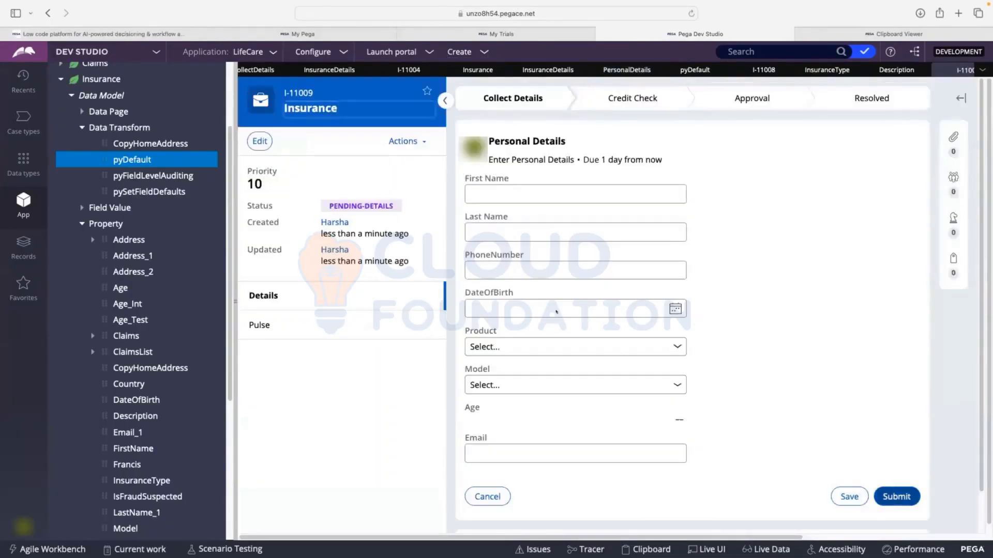
left_click(573, 194)
type("fdsfds")
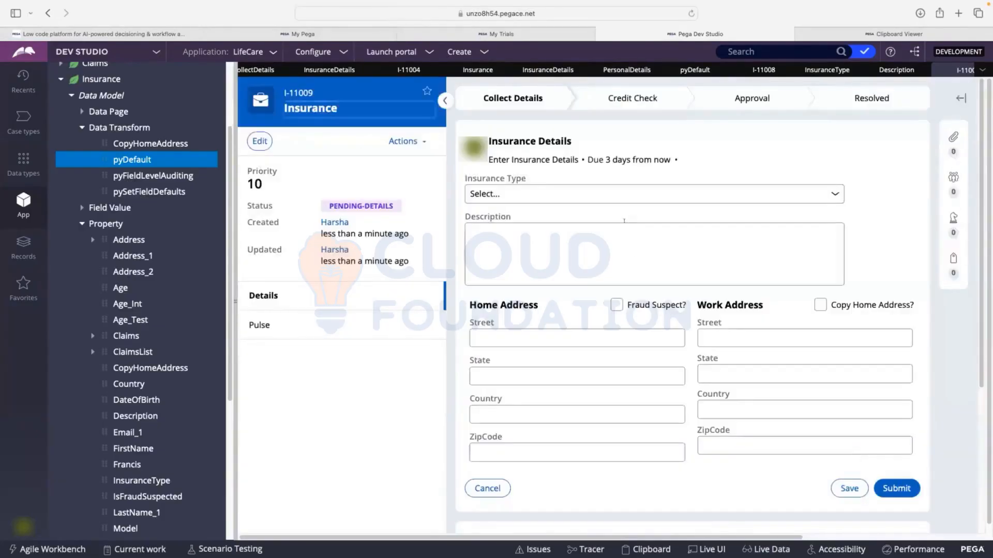
Enter the description "fdsfdsfsdfsdf" in the new case's Insurance Details and submit the form
left_click(624, 221)
type("fdsfdsfsdfsdf")
left_click(900, 487)
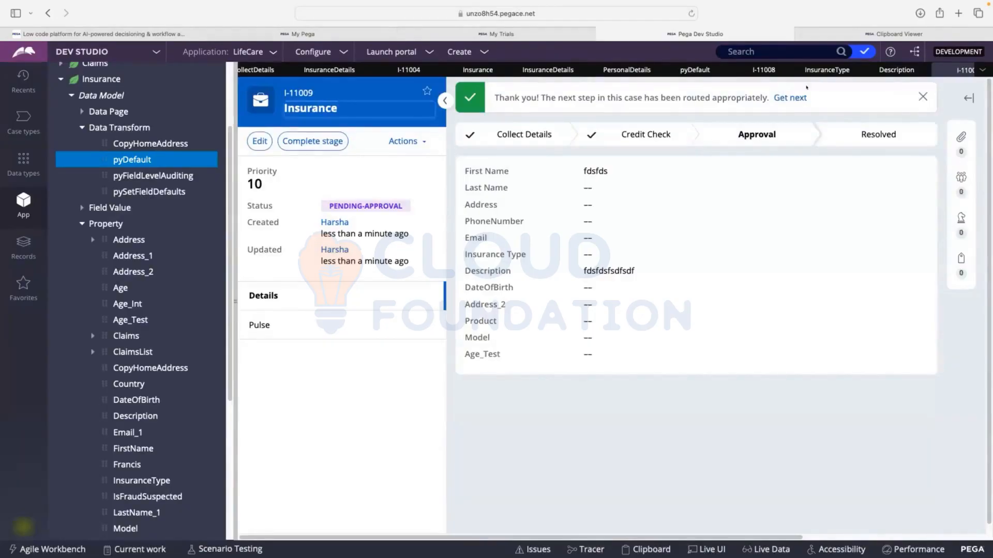
Return to the Description property and replace its Use validate rule with Test
left_click(902, 72)
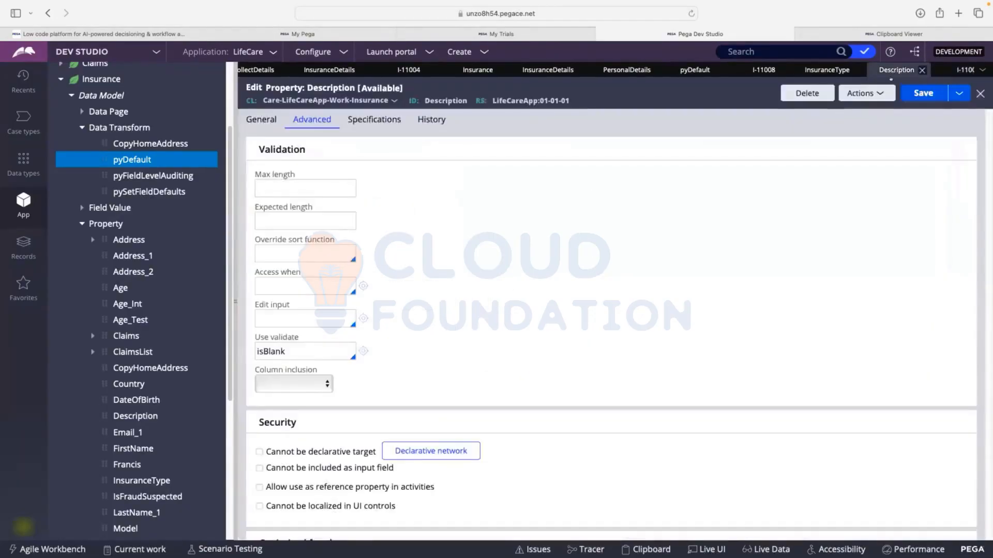
double_click(291, 352)
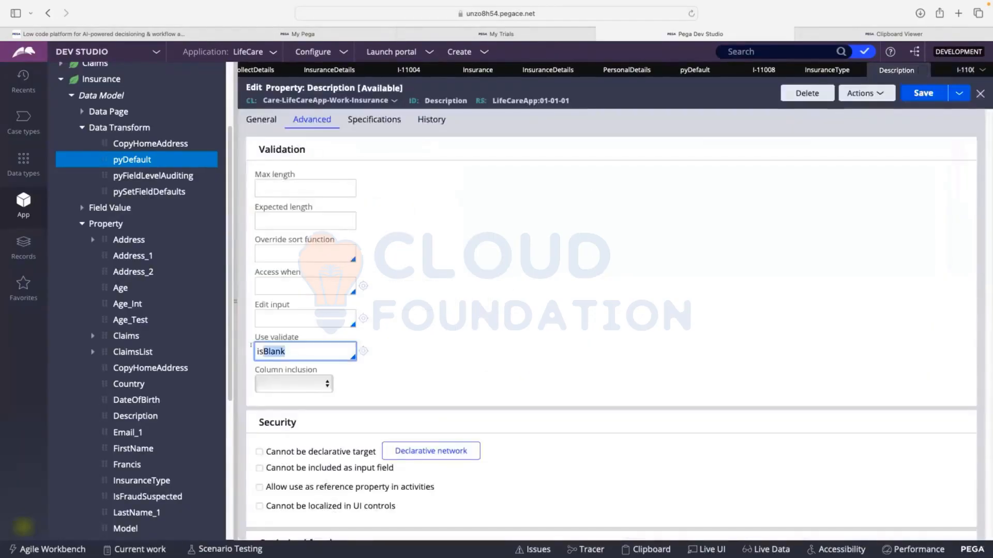
left_click(432, 343)
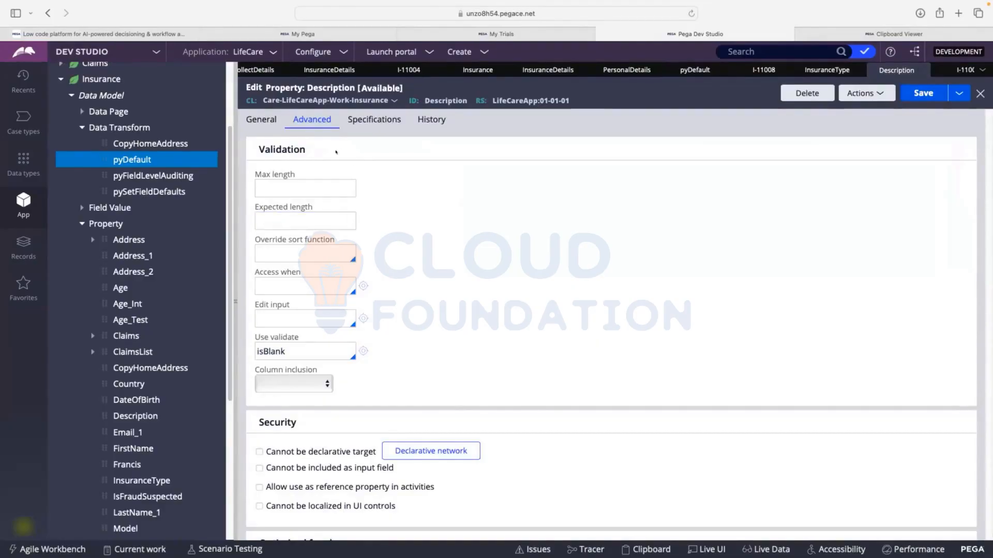
left_click_drag(292, 344, 245, 343)
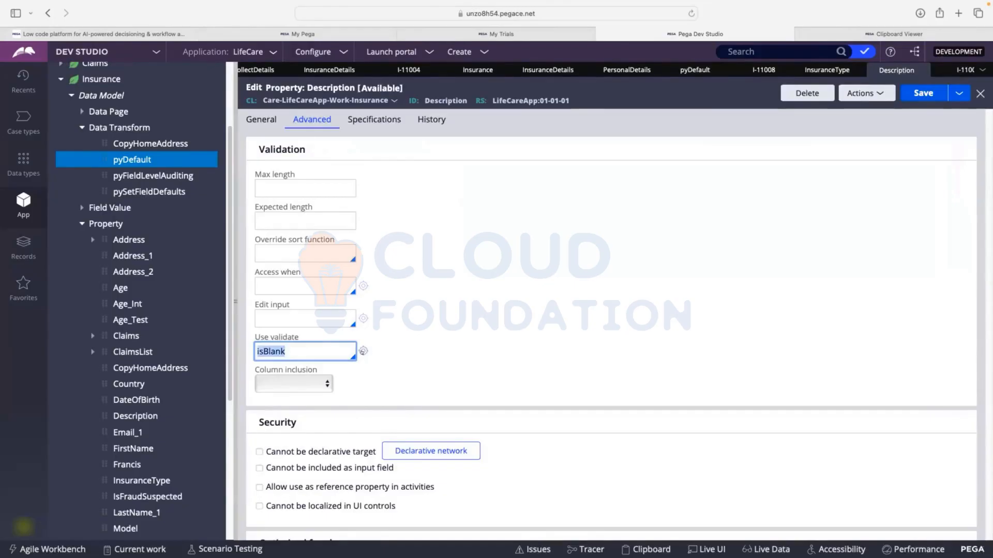
key("BackSpace")
type("Test")
Create an edit validate rule labelled Test in ruleset LifeCareApp 01-01-01, view its Java source and close it
left_click(364, 352)
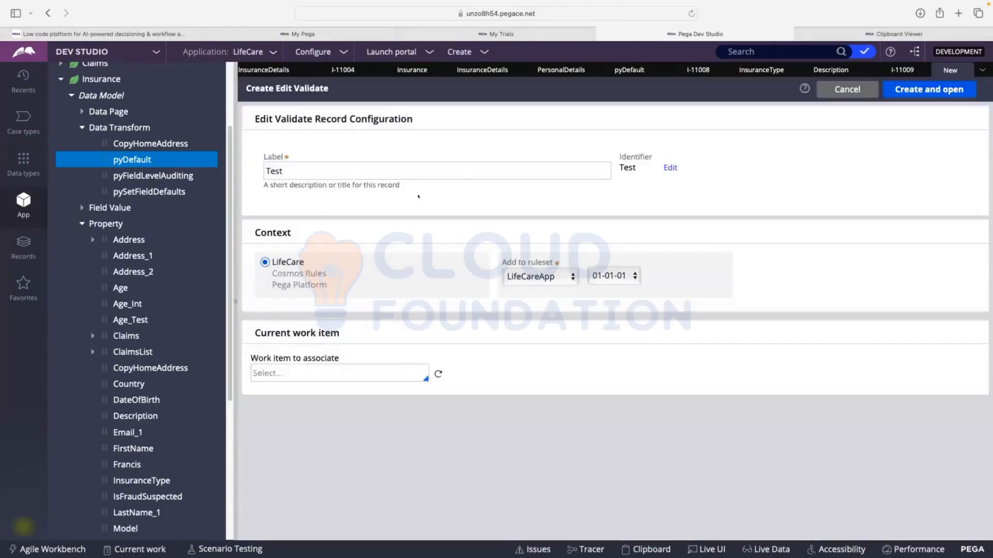
left_click(947, 95)
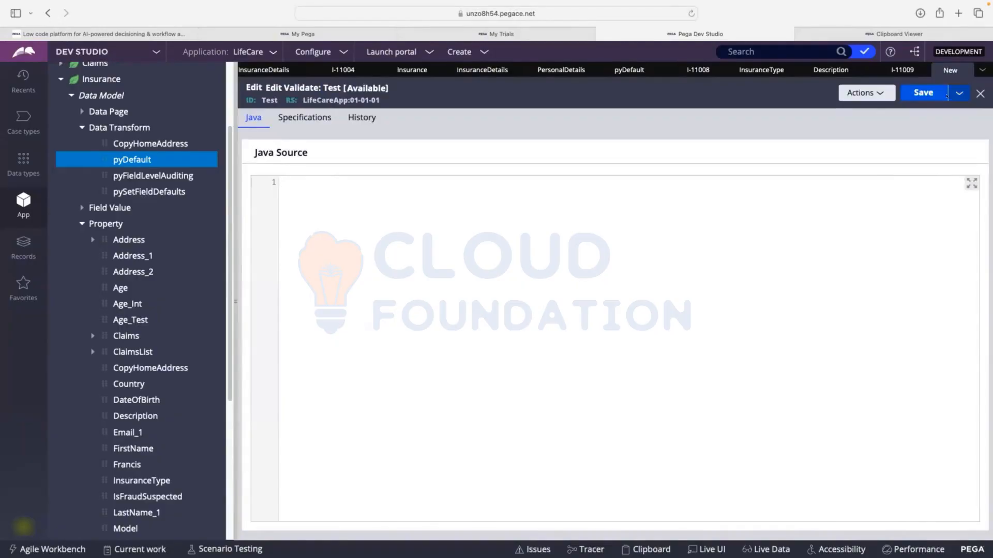
left_click(966, 71)
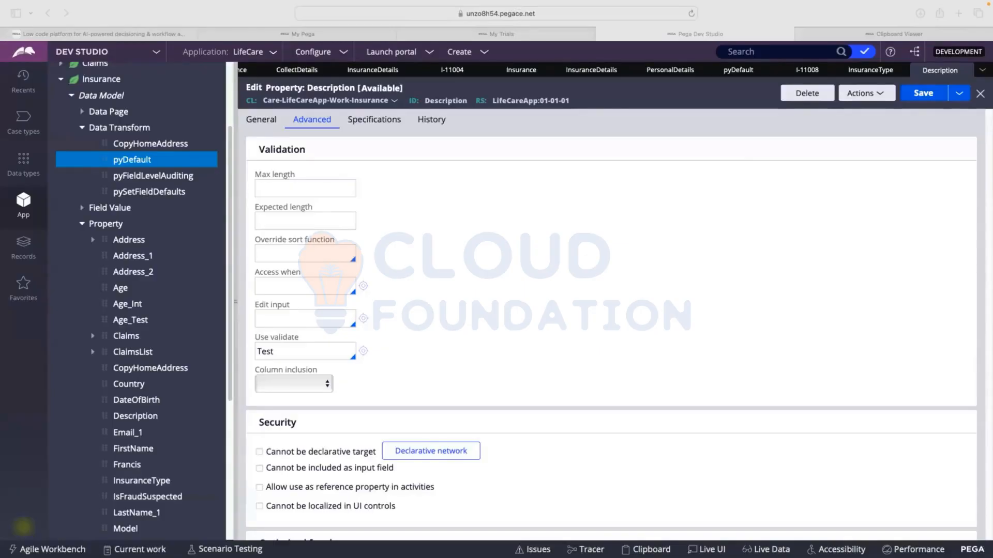
scroll(608, 253, "down", 4)
scroll(609, 254, "up", 4)
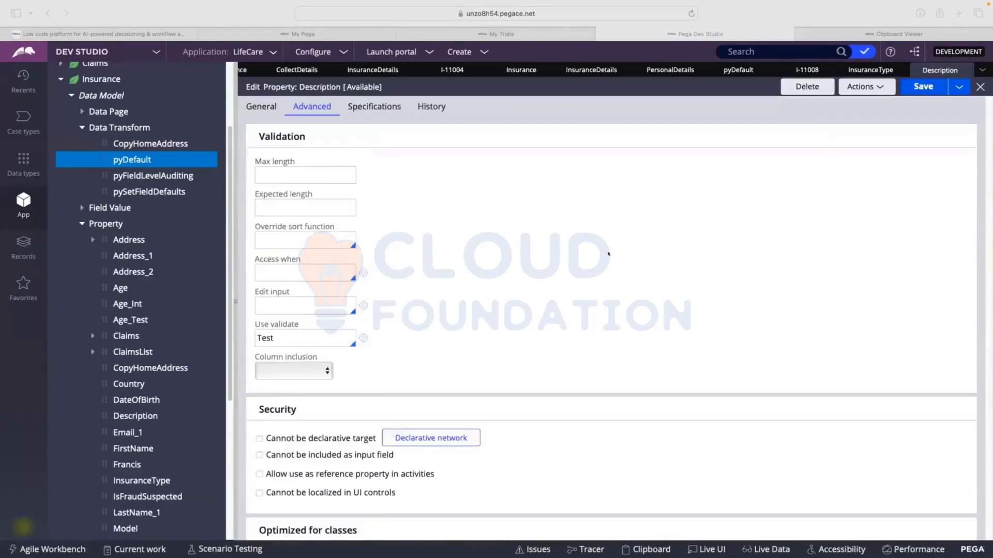
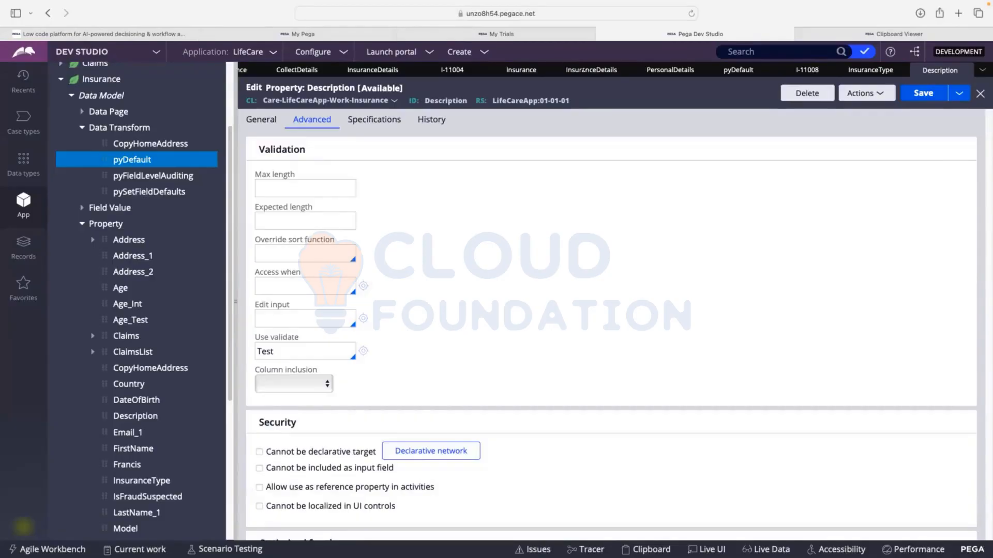
Look over the Description property's settings and close it, discarding its unsaved changes
scroll(540, 227, "down", 5)
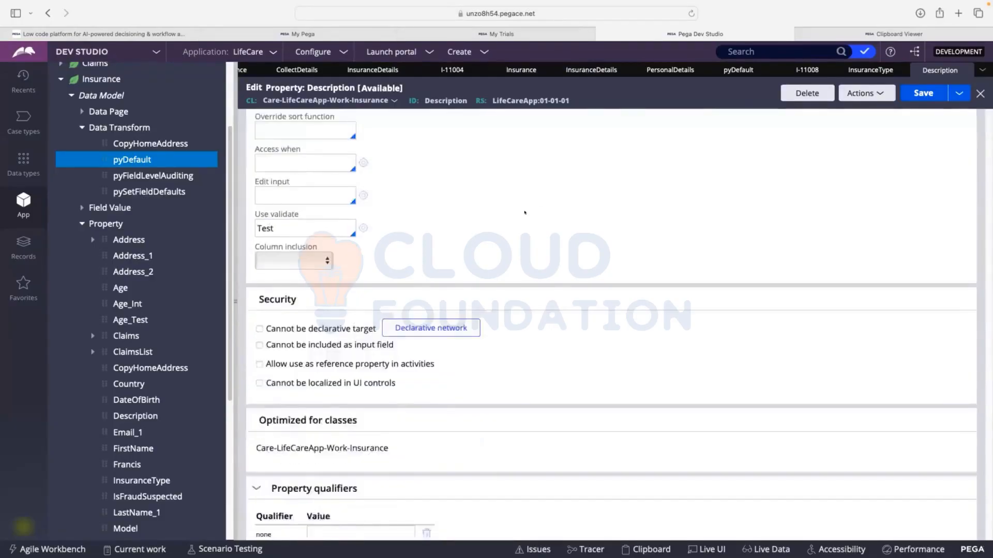
scroll(532, 236, "up", 5)
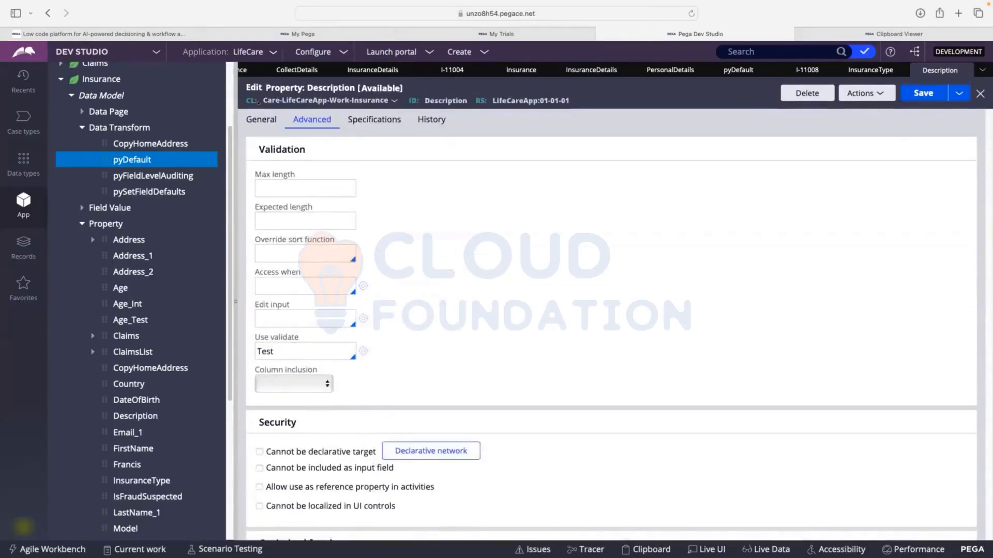
left_click(261, 120)
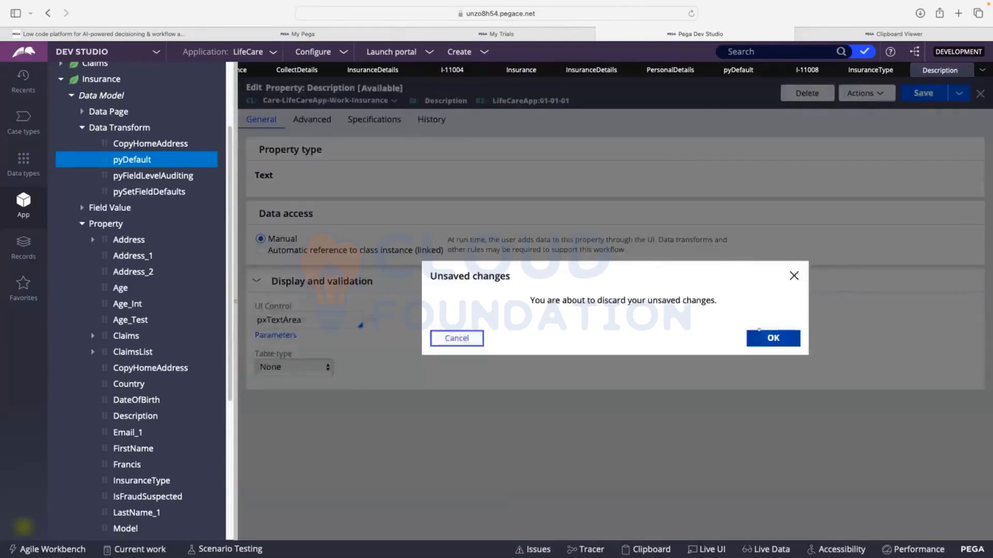
left_click(773, 339)
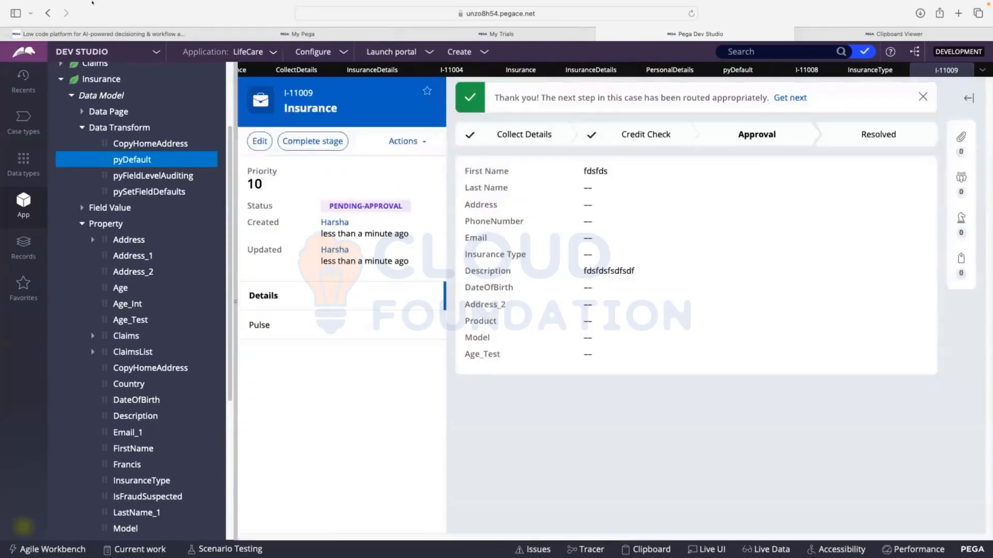
Switch to the CSA board in FigJam and look through the Constraints and Declare rule notes
mouse_move(45, 1)
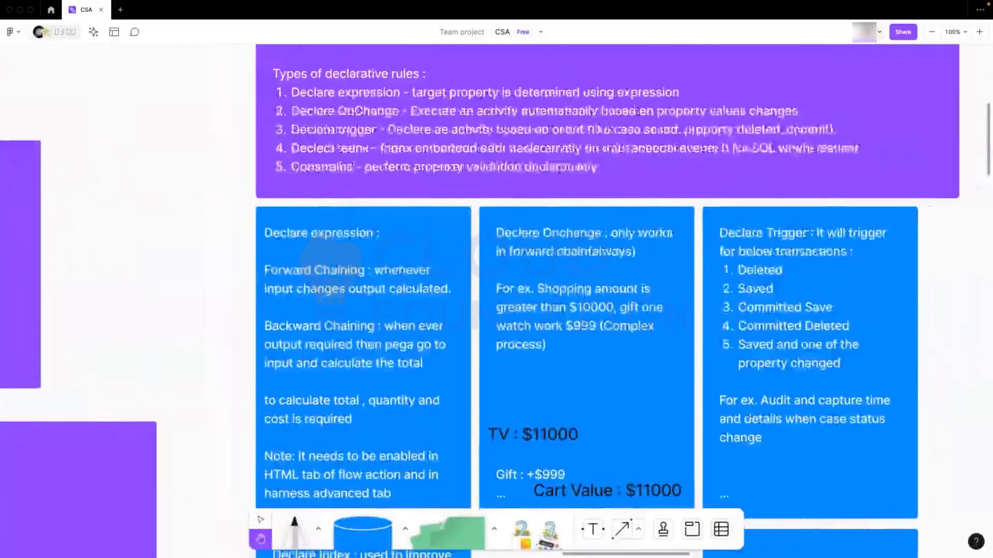
scroll(751, 362, "down", 10)
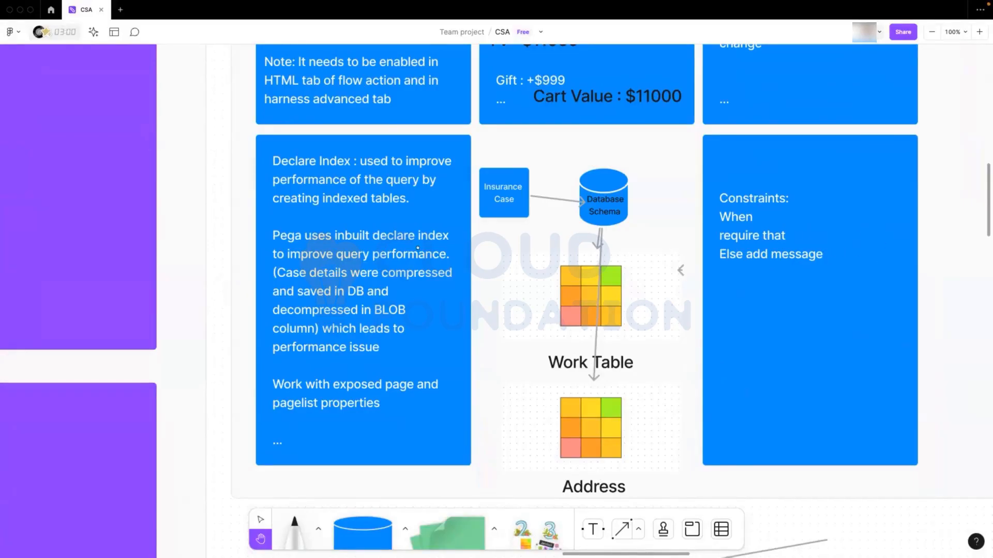
left_click_drag(671, 554, 700, 538)
scroll(603, 245, "right", 10)
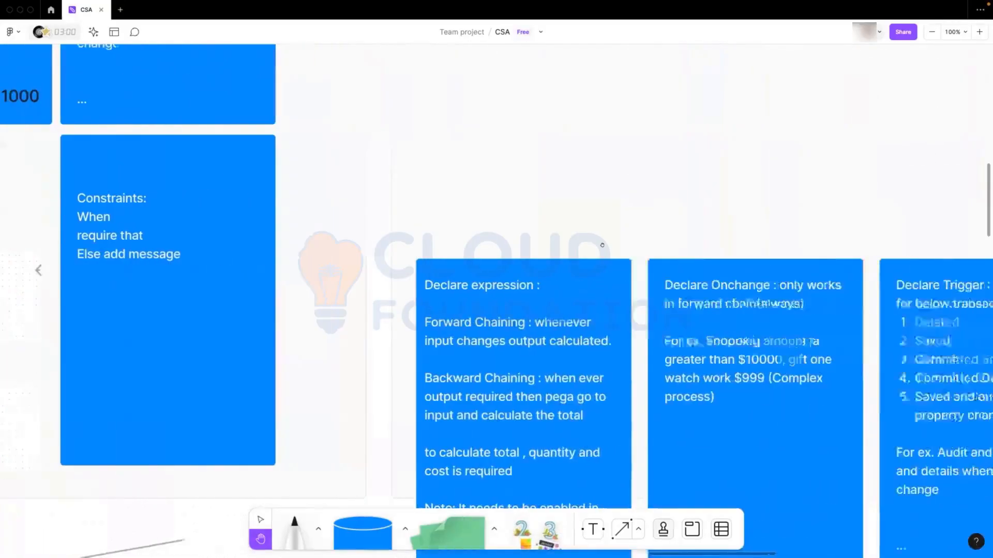
scroll(603, 246, "right", 4)
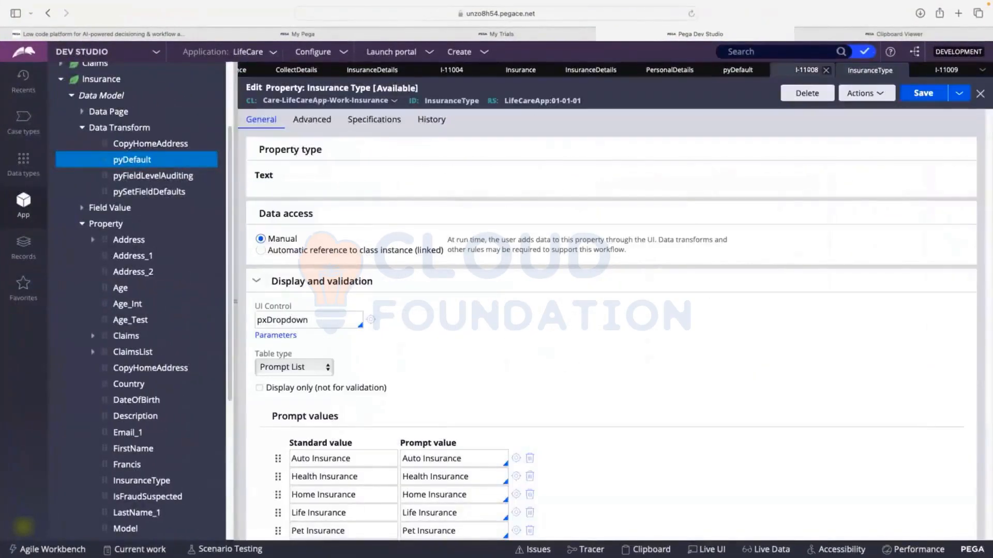
Change the Insurance Type control in the InsuranceDetails section to Radio buttons and save the section
left_click(591, 69)
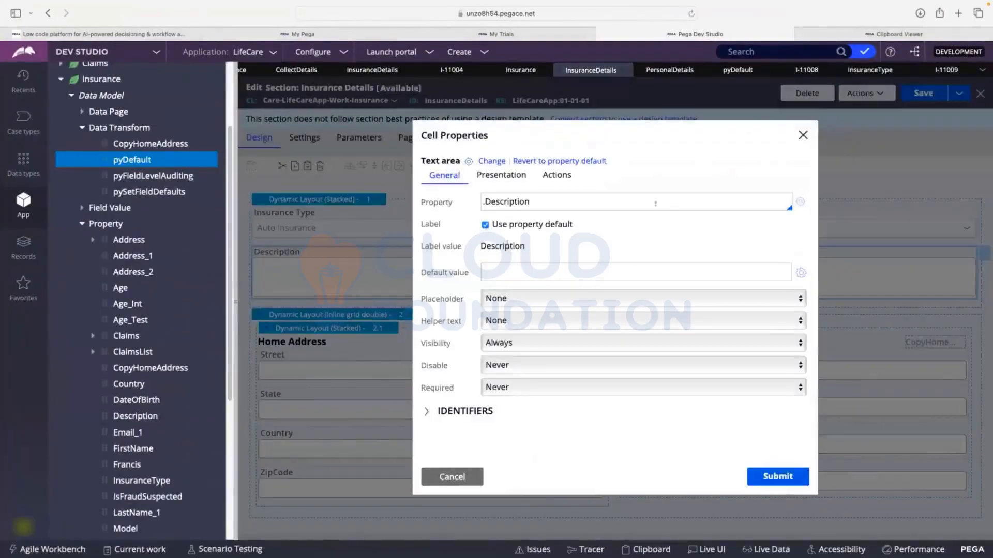
left_click(802, 134)
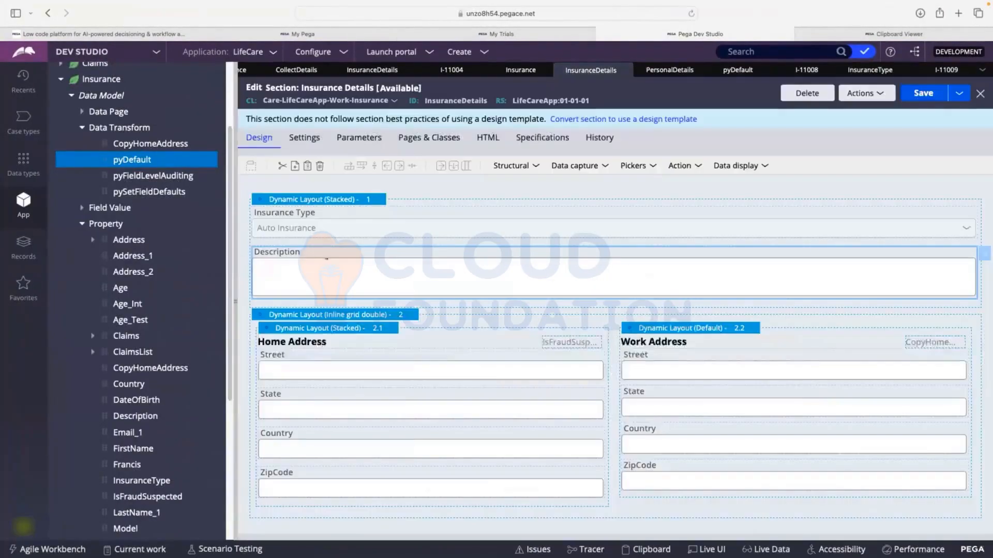
double_click(336, 213)
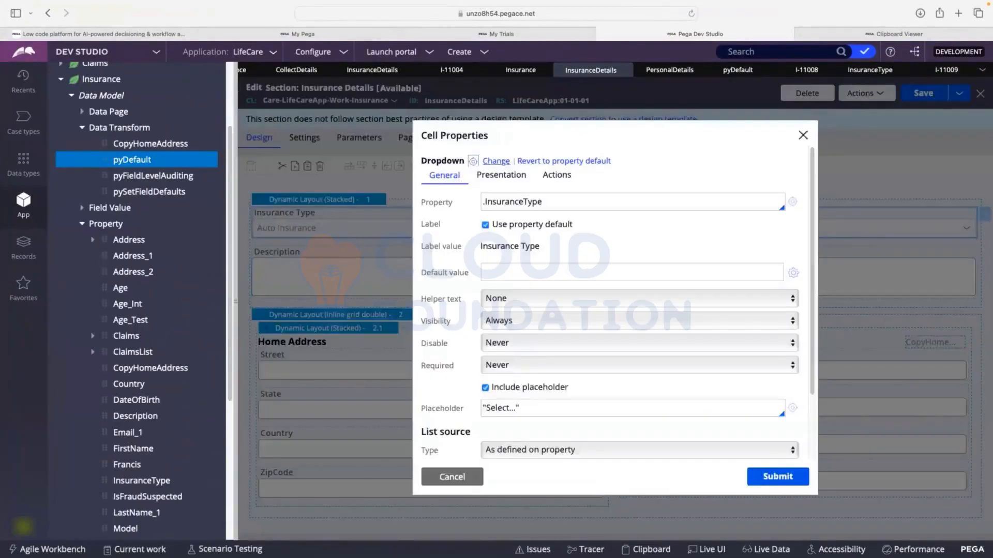
left_click(492, 161)
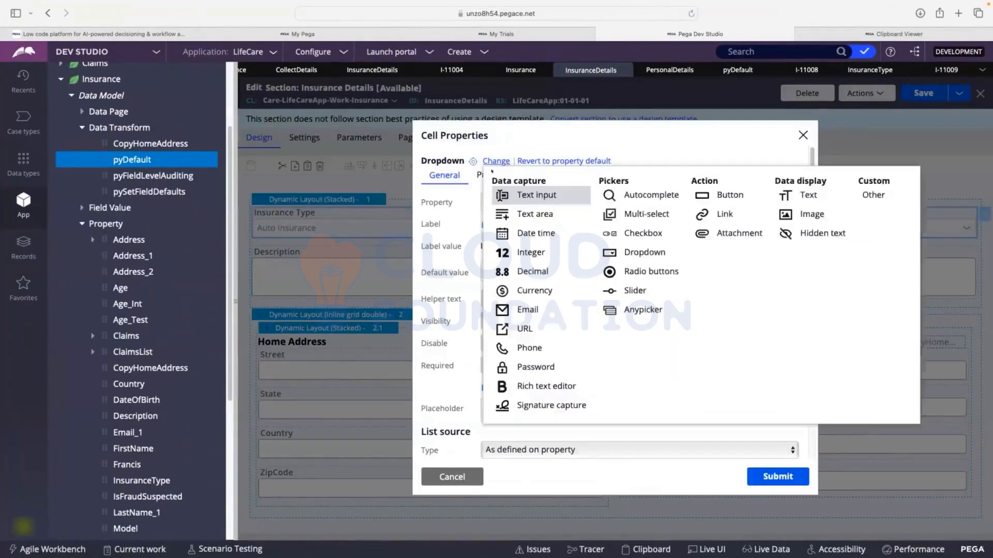
left_click(643, 265)
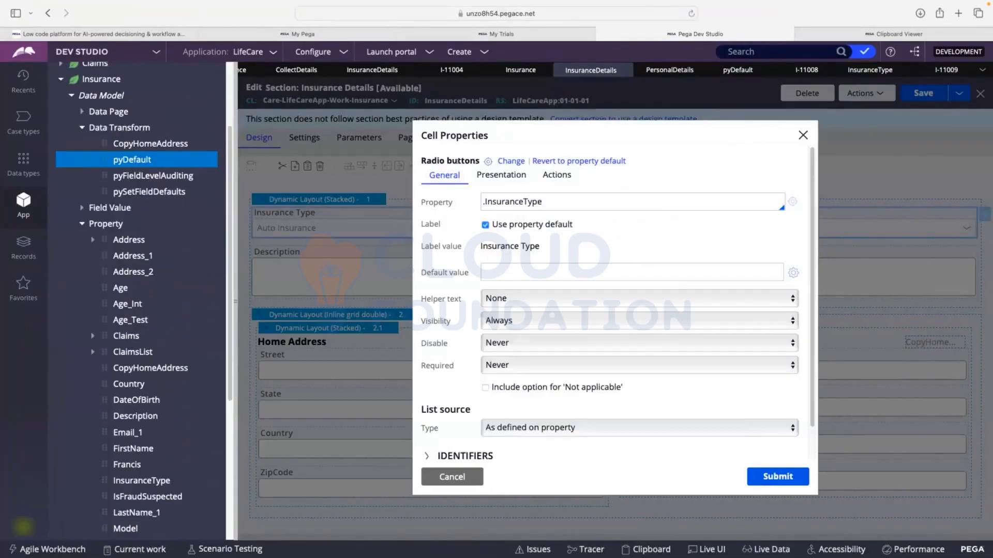
left_click(765, 469)
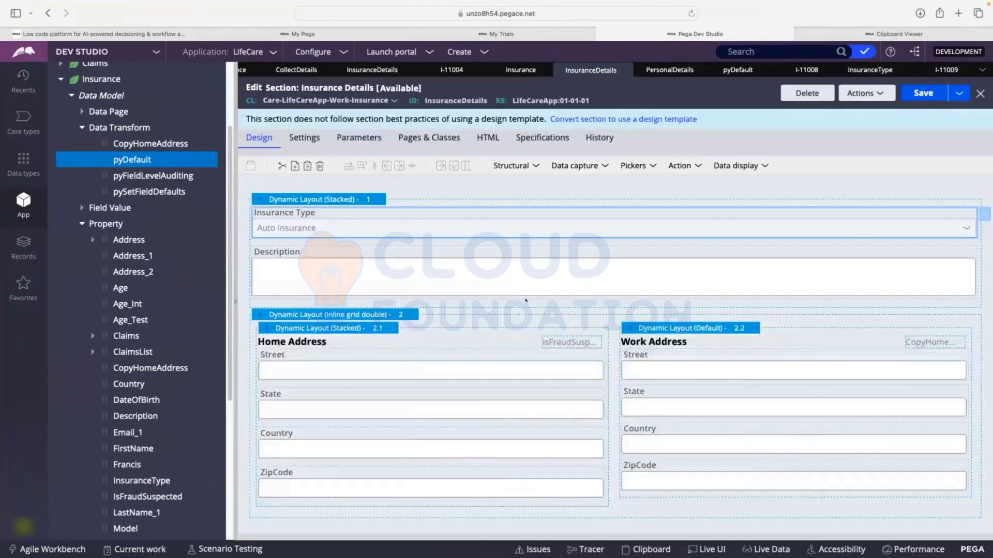
left_click(909, 96)
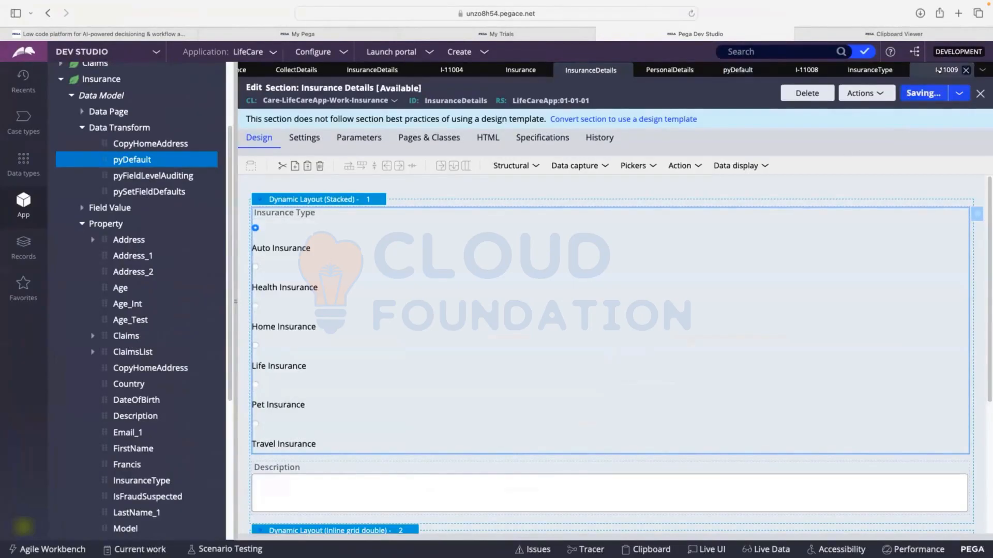
Create a new Insurance case and proceed to its Insurance Details form
left_click(946, 70)
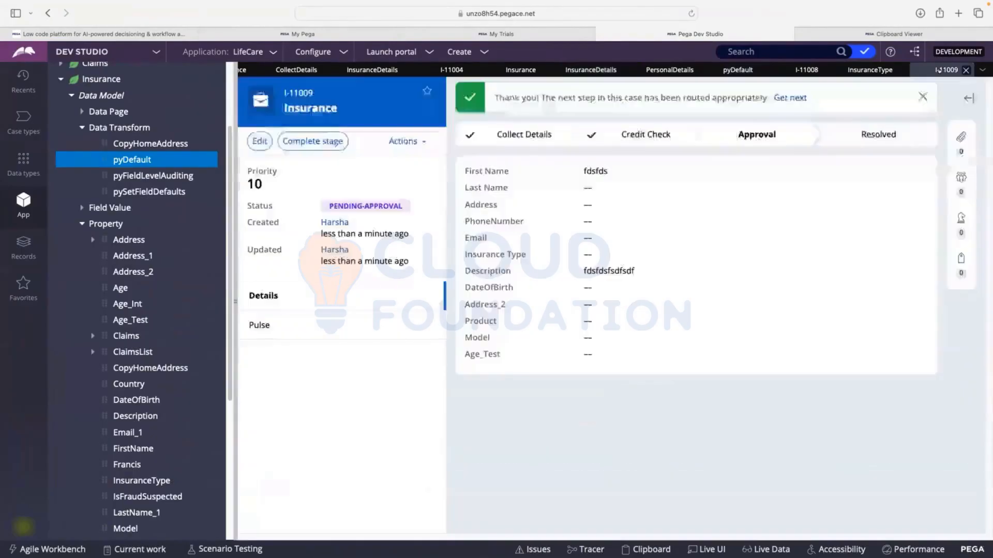
left_click(459, 53)
mouse_move(462, 64)
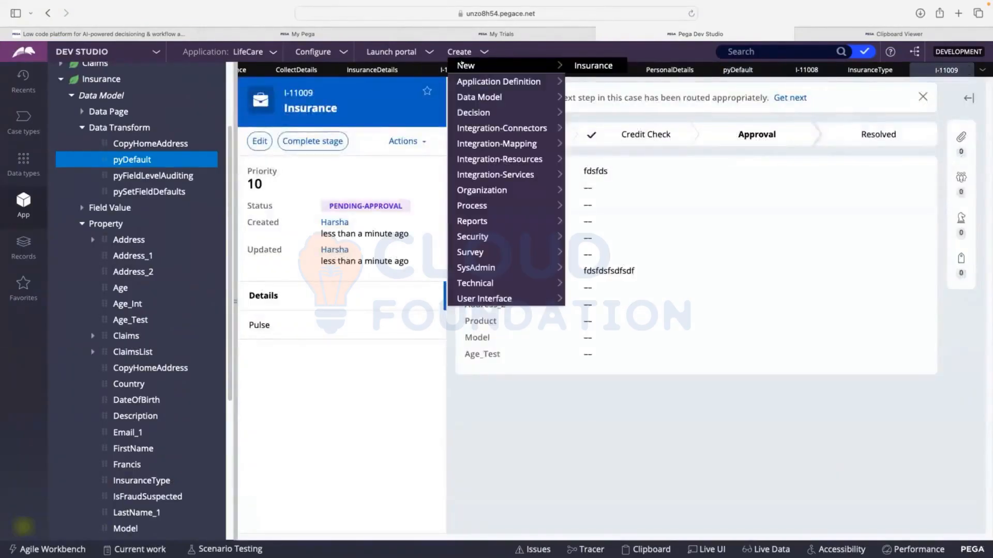
left_click(590, 66)
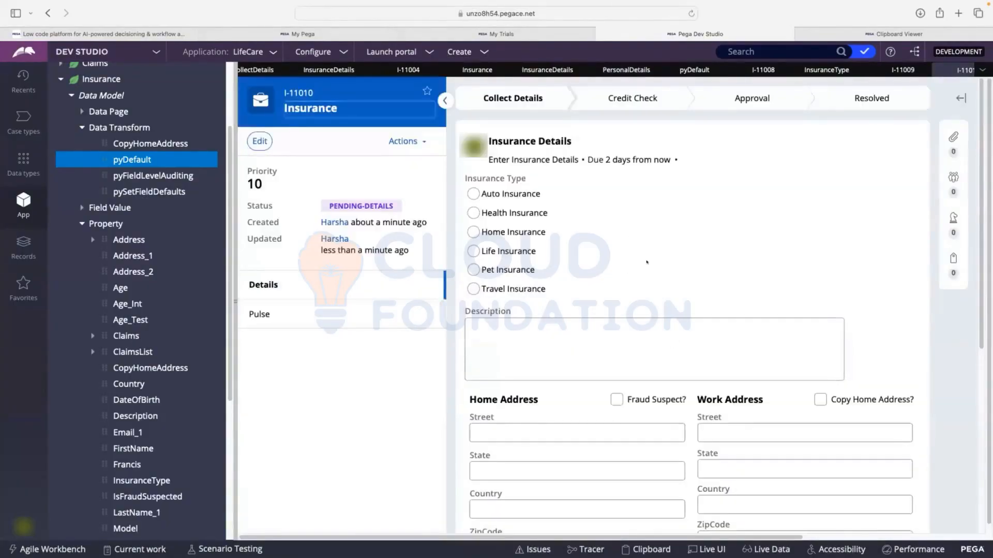
Try the Insurance Type radio buttons between Auto Insurance and Pet Insurance, ending on Pet Insurance
left_click_drag(488, 194, 541, 194)
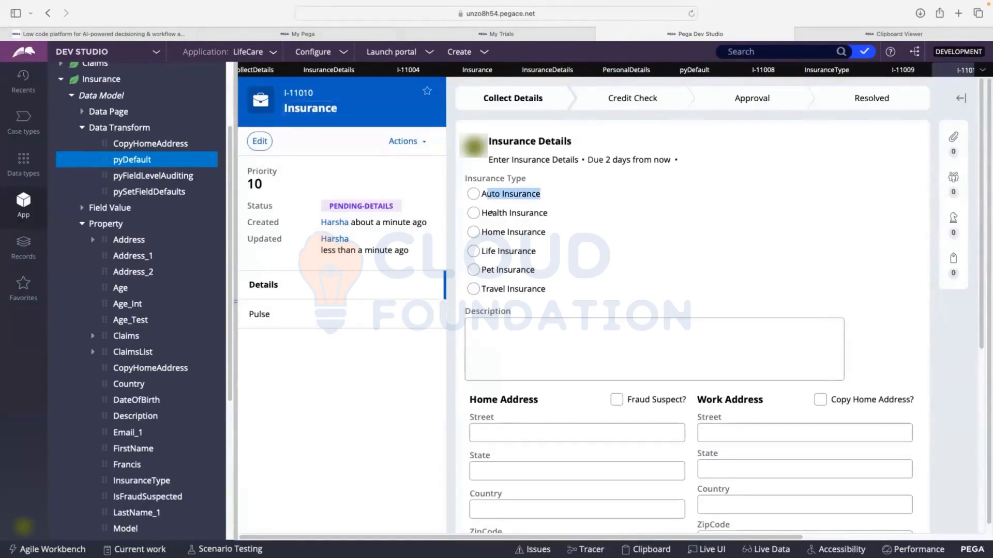
left_click_drag(487, 212, 548, 212)
left_click_drag(488, 232, 546, 232)
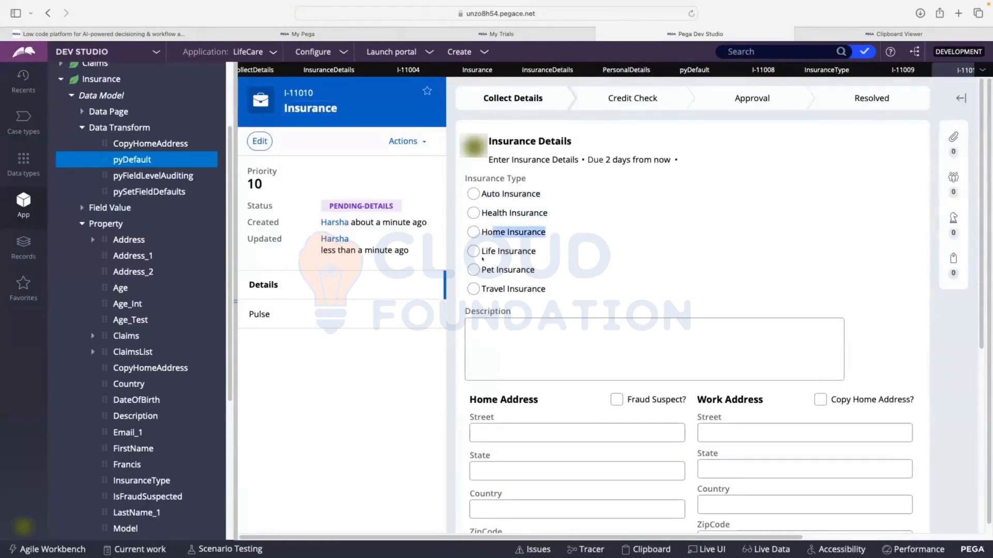
double_click(497, 251)
double_click(498, 269)
left_click_drag(486, 289, 574, 287)
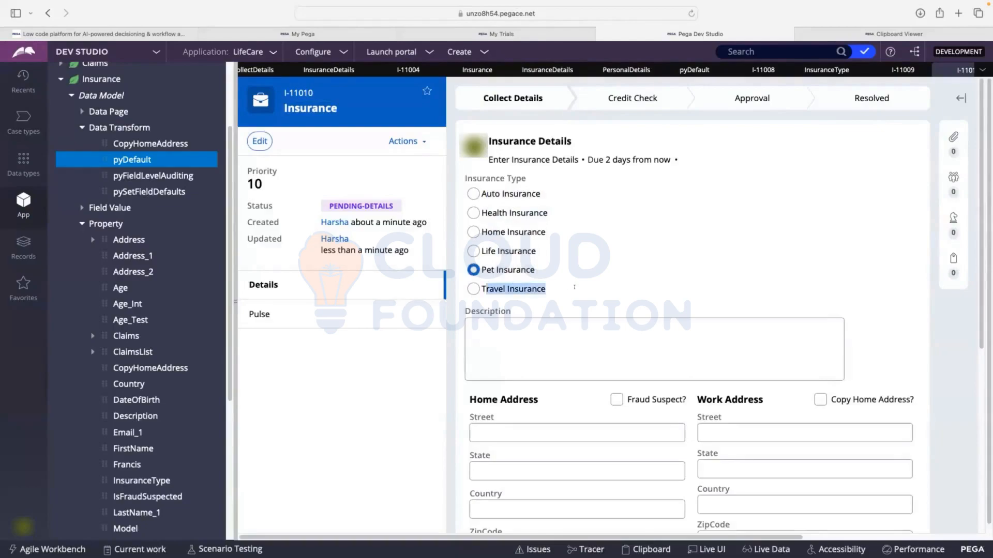
left_click(473, 251)
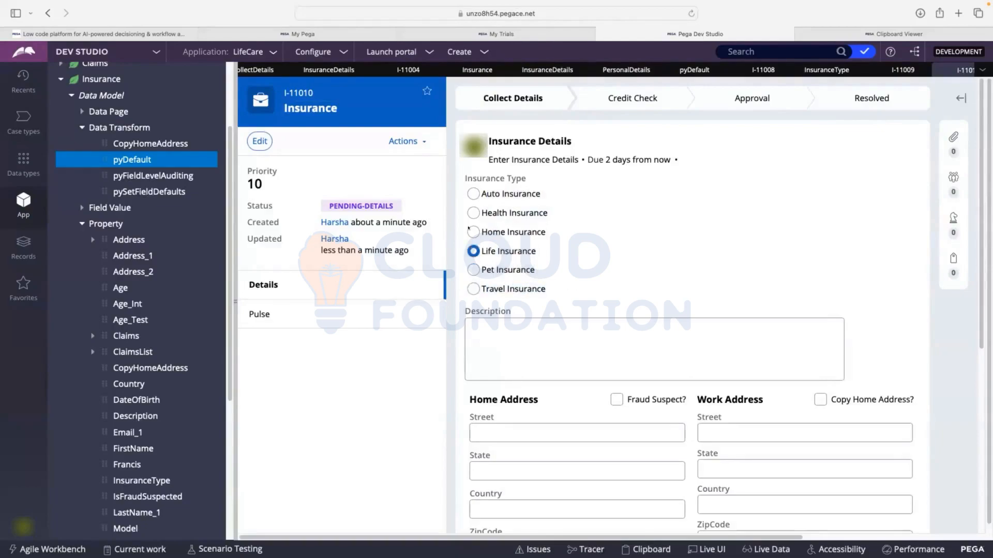
left_click(472, 232)
left_click(472, 212)
left_click(472, 194)
left_click(472, 212)
left_click(472, 231)
left_click(472, 251)
left_click(472, 269)
Review the InsuranceType property and the cell properties of the Insurance Type radio buttons in the InsuranceDetails section
left_click(827, 70)
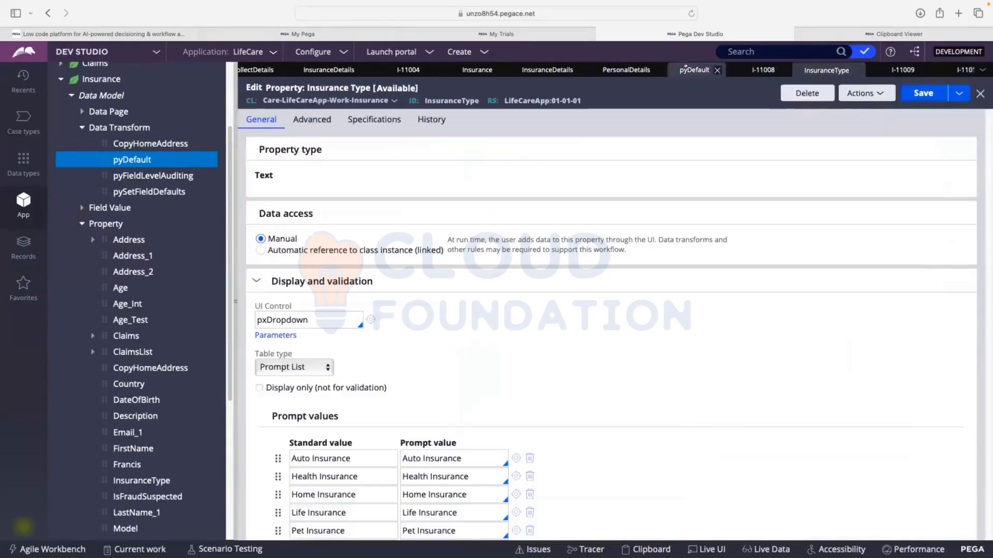
left_click(547, 70)
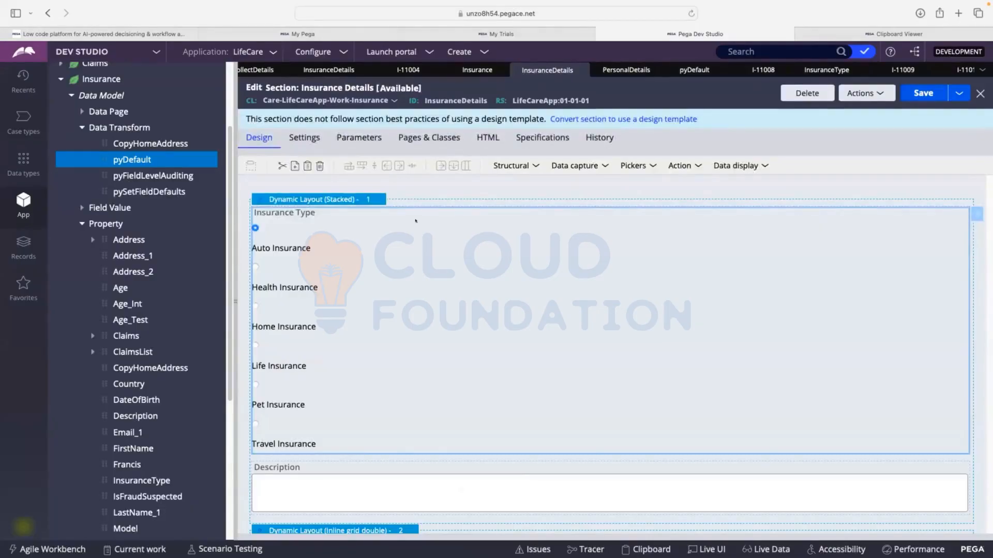
double_click(360, 235)
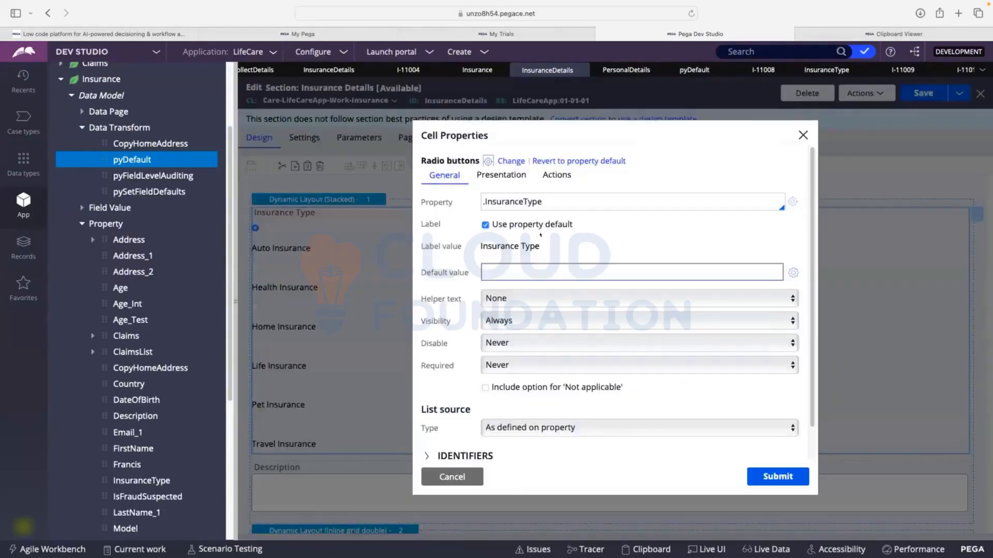
scroll(534, 295, "down", 2)
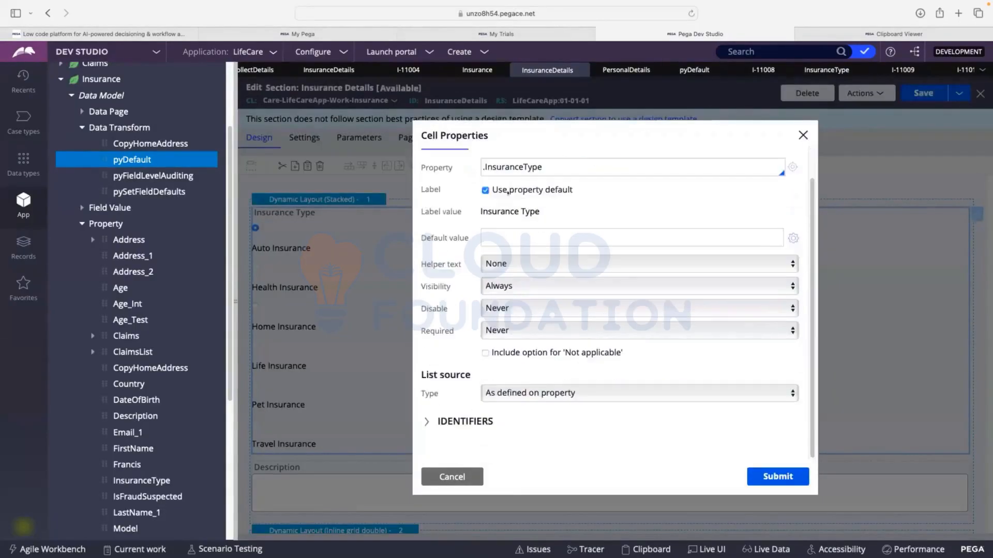
scroll(534, 279, "up", 2)
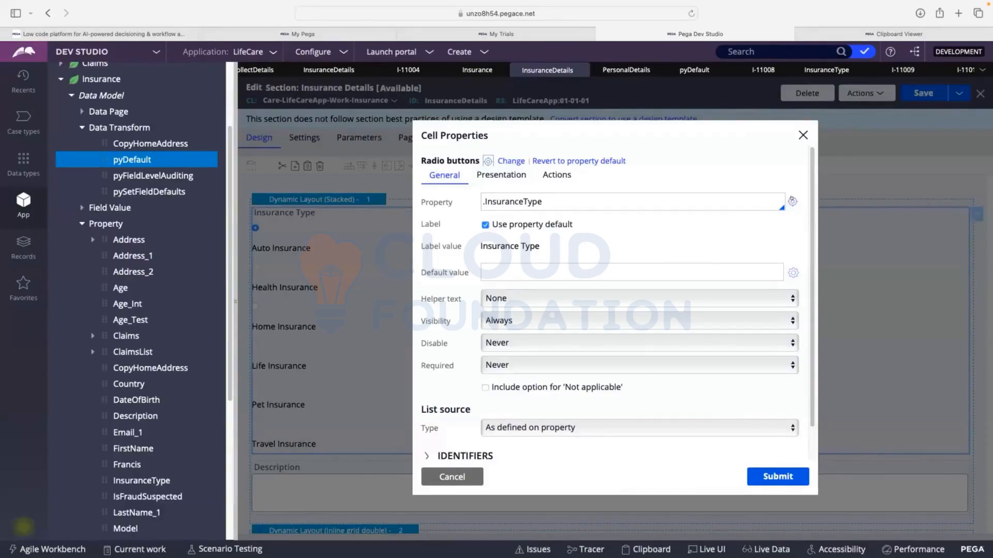
left_click(801, 135)
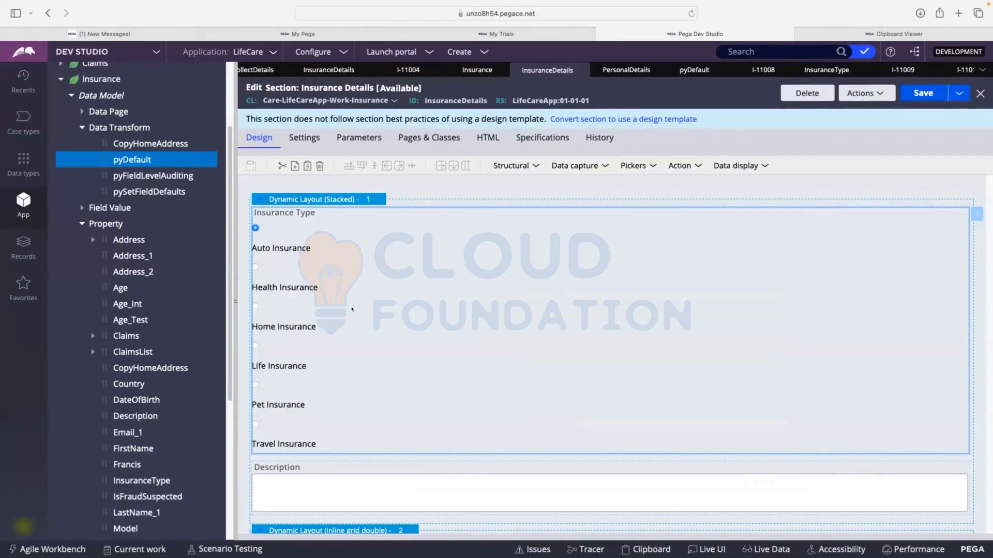
Set the property of the Insurance Type radio button cell to .Address
double_click(324, 229)
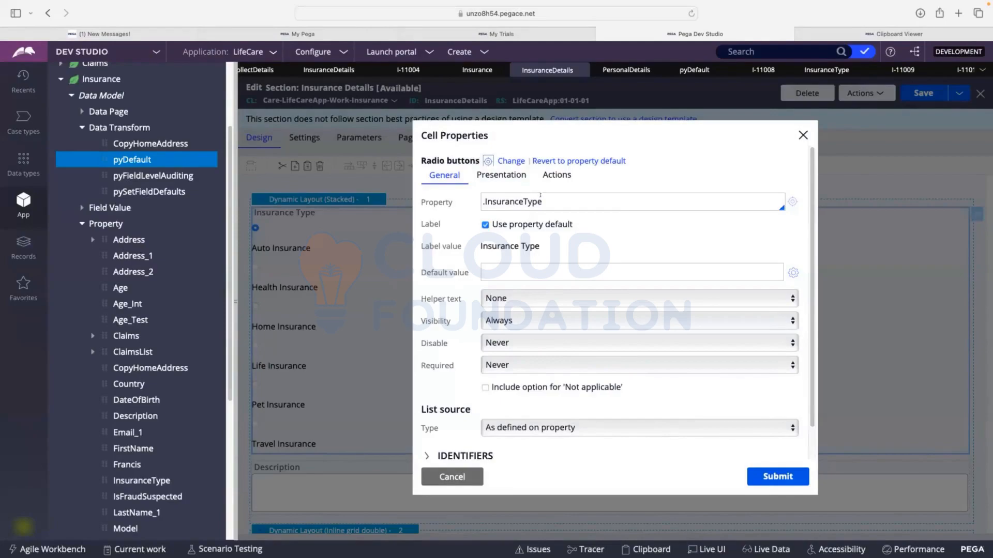
left_click_drag(541, 201, 474, 202)
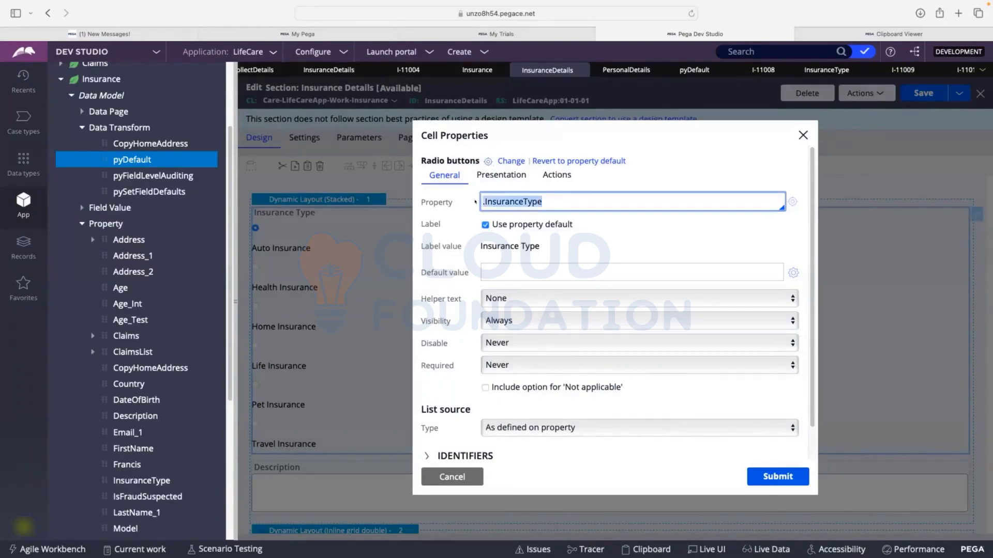
key("BackSpace")
type(".")
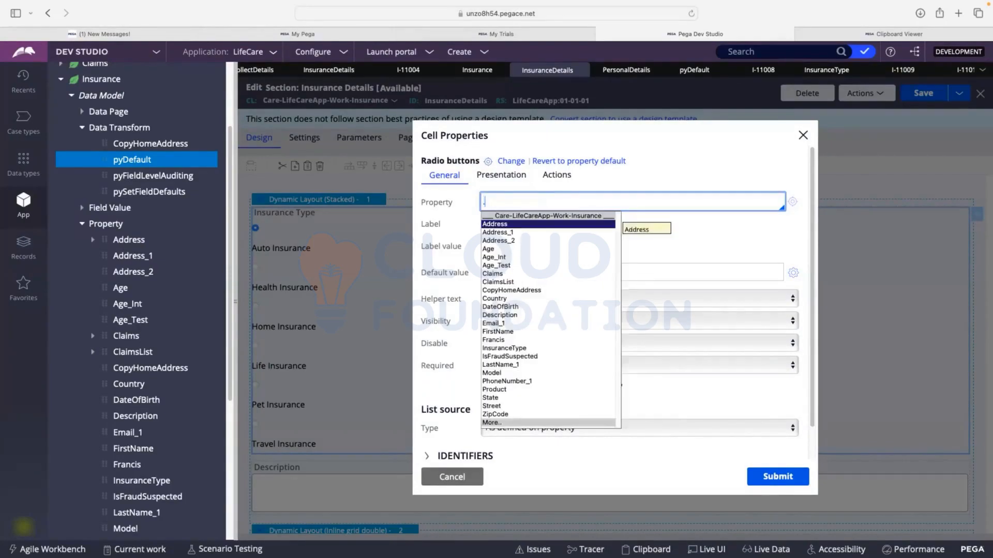
left_click(484, 223)
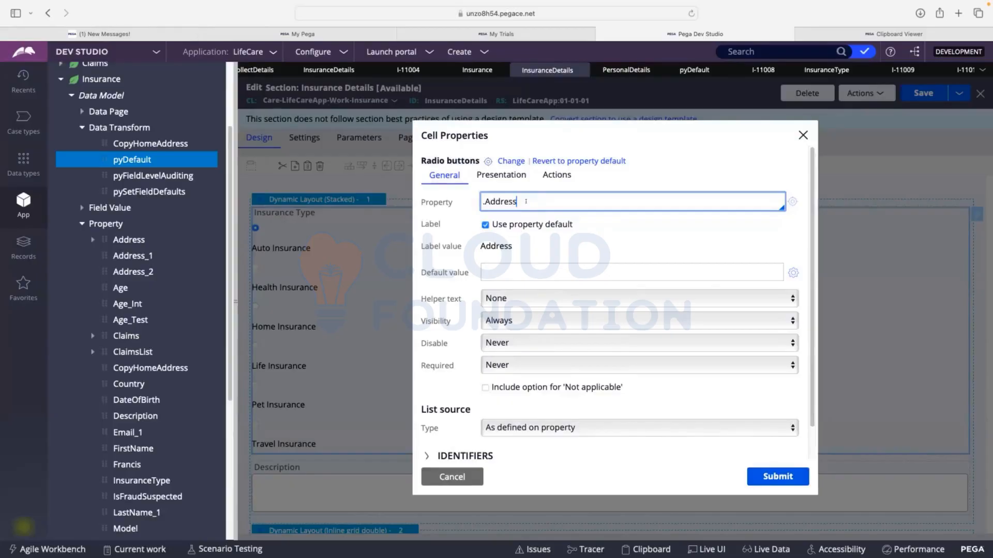
Set the radio button cell's property back to .InsuranceType and open that property's rule
key("BackSpace")
key("BackSpace")
key("BackSpace")
key("BackSpace")
key("BackSpace")
key("BackSpace")
key("BackSpace")
key("BackSpace")
type(".InsuranceType")
key("Return")
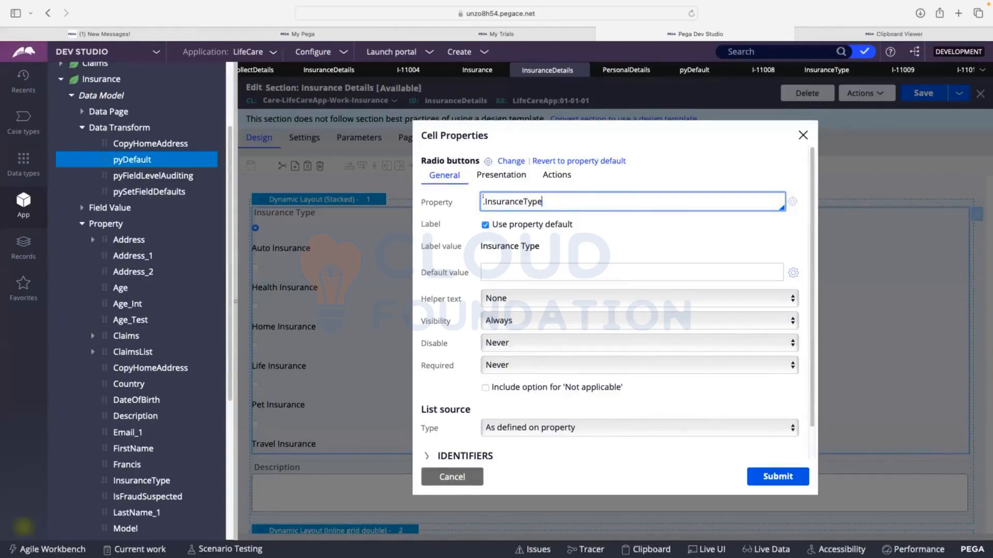
left_click(691, 187)
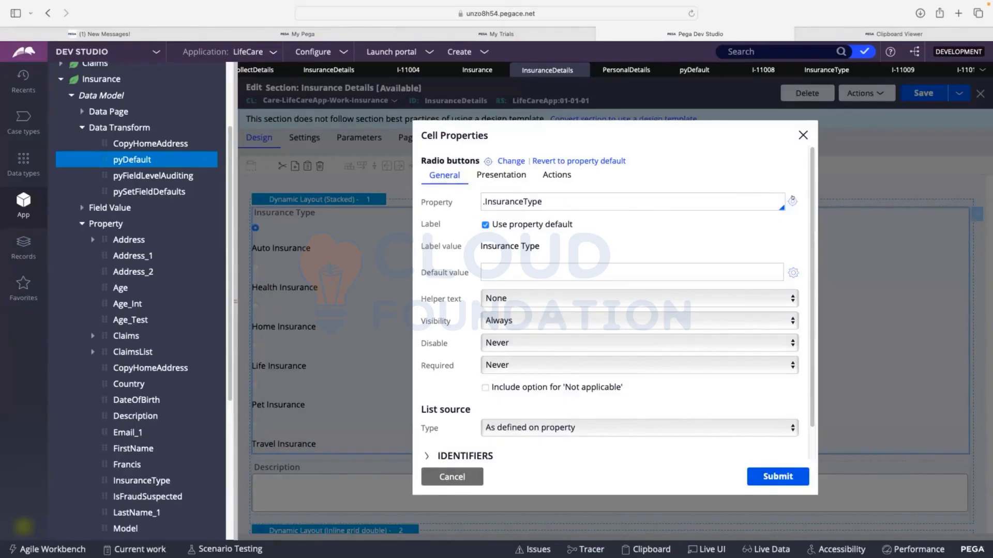
left_click(791, 200)
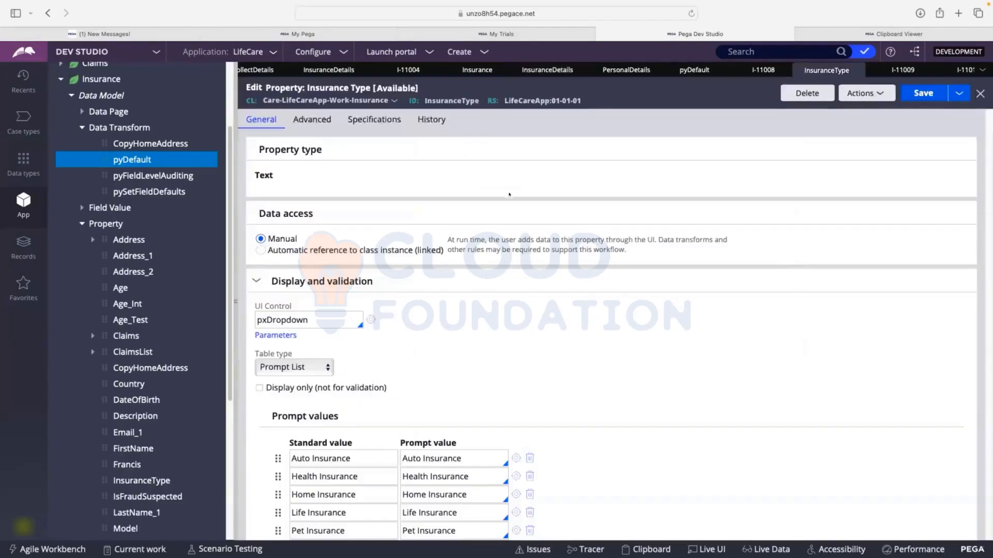
Review the display and validation settings of the InsuranceType property, including its UI control, table type and prompt values
scroll(408, 152, "down", 3)
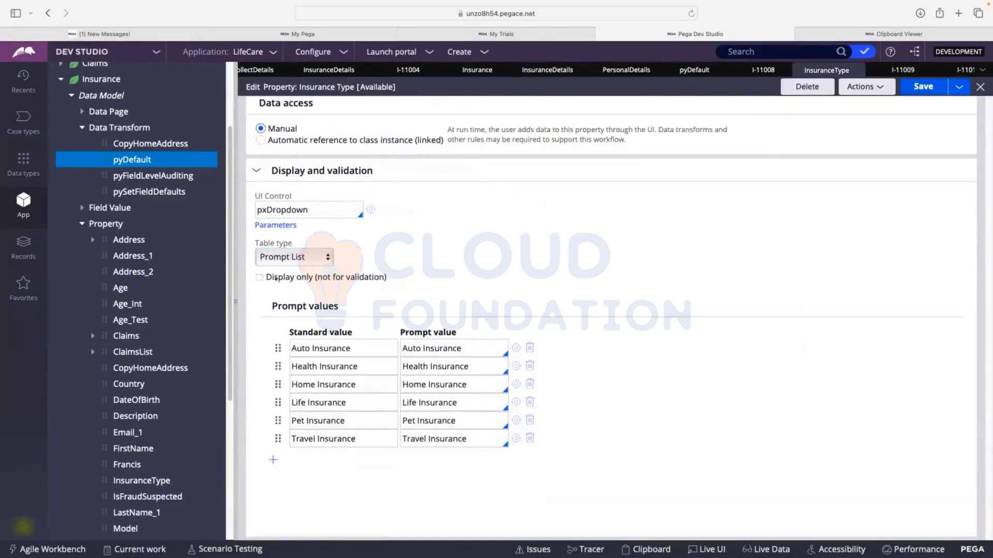
left_click(350, 346)
left_click(353, 365)
left_click(356, 383)
left_click(356, 401)
left_click(357, 418)
left_click(356, 437)
scroll(526, 380, "up", 3)
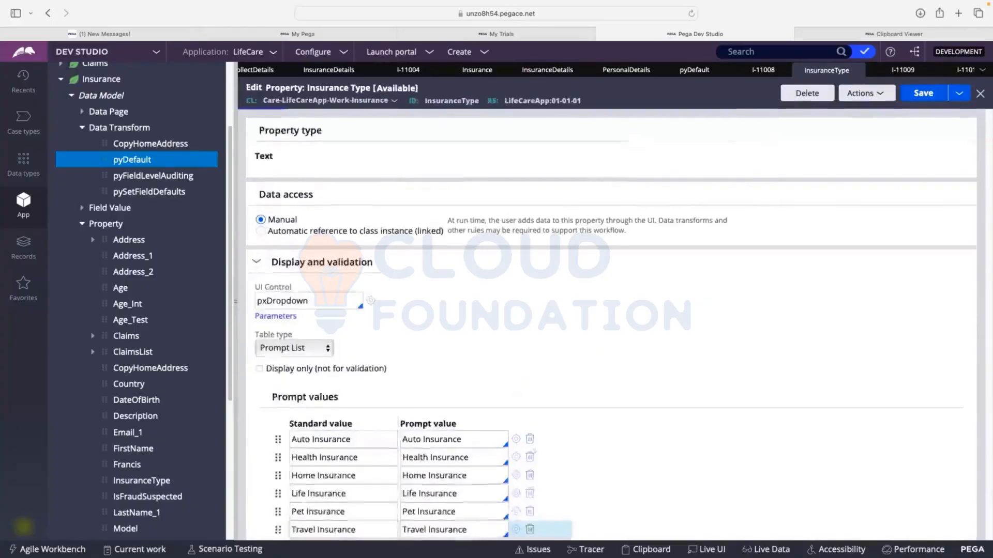
scroll(525, 380, "down", 3)
scroll(516, 438, "up", 3)
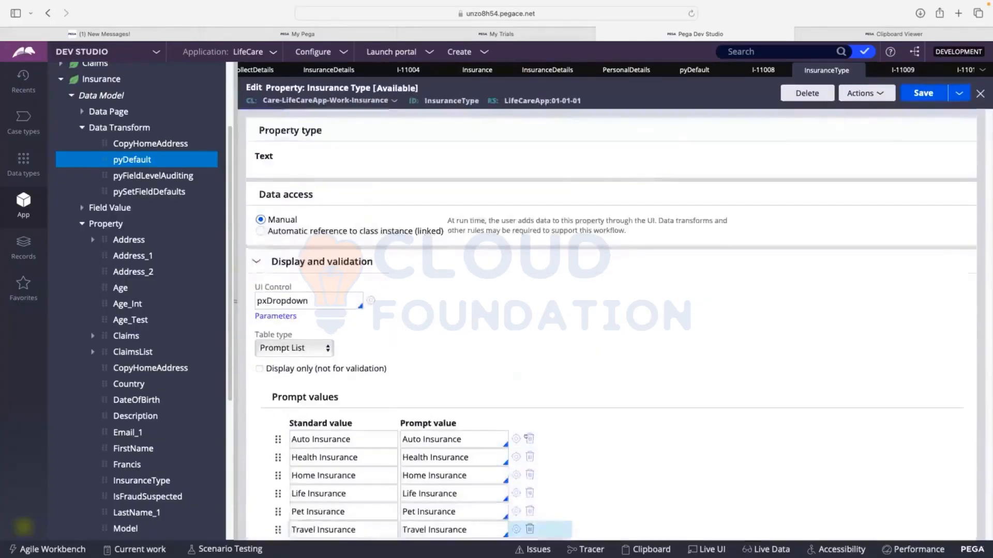
scroll(527, 438, "down", 3)
scroll(527, 438, "up", 3)
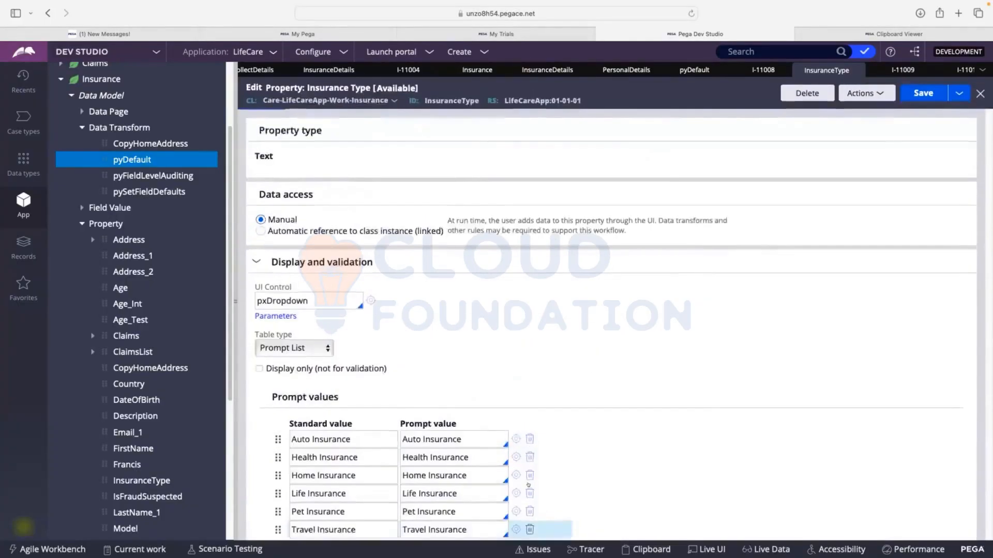
scroll(527, 414, "down", 3)
scroll(526, 408, "up", 3)
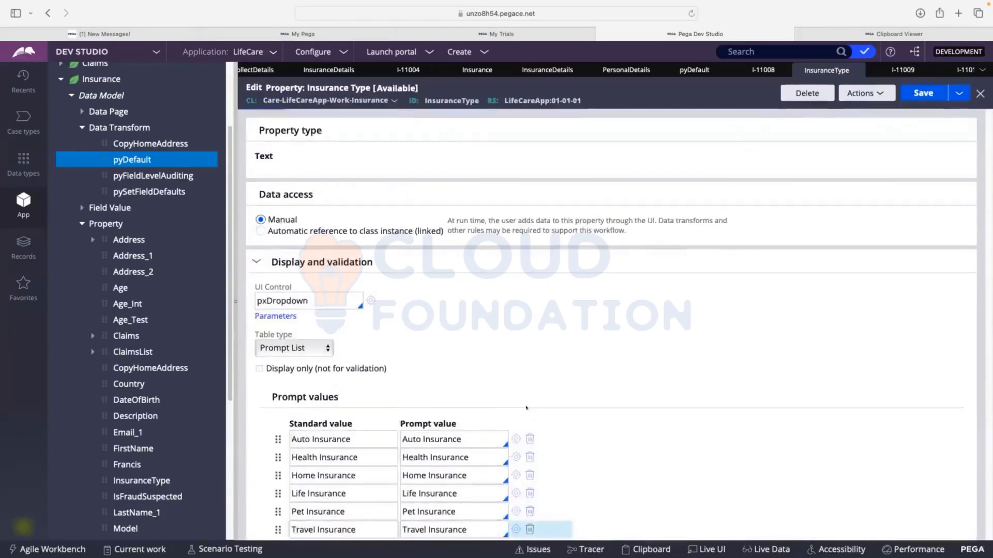
Delete the Auto, Health, Home and Life Insurance prompt values from the InsuranceType property and save the rule
left_click(529, 440)
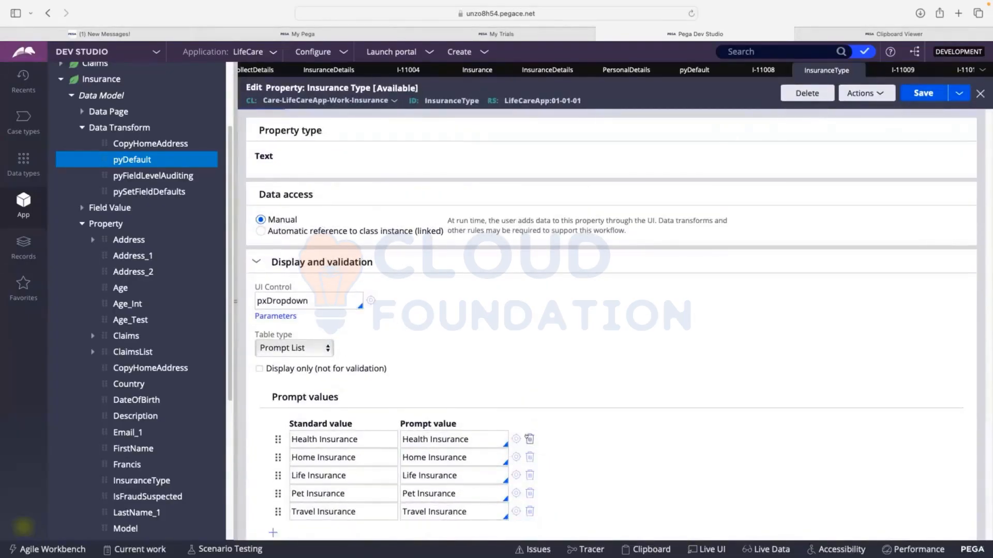
left_click(529, 439)
left_click(529, 439)
left_click(529, 439)
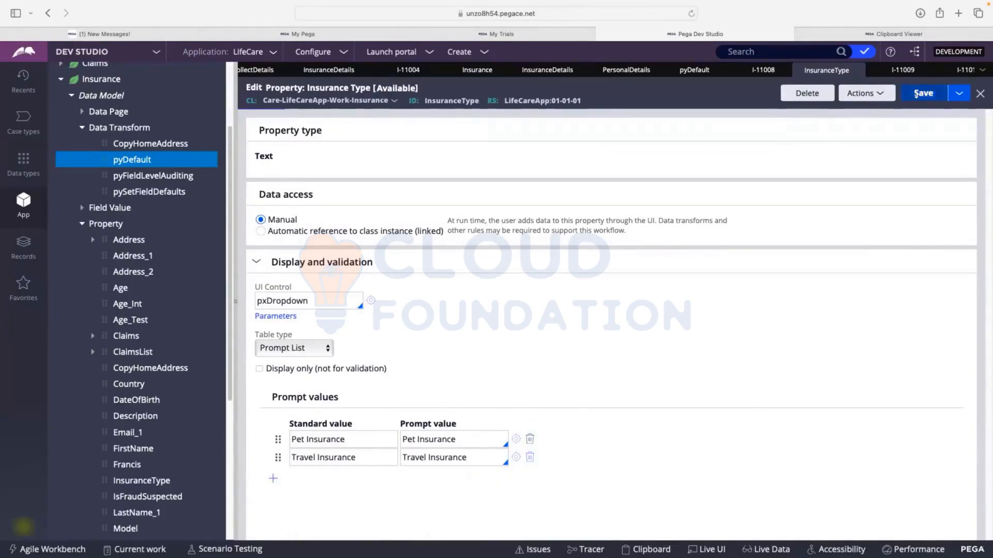
left_click(917, 94)
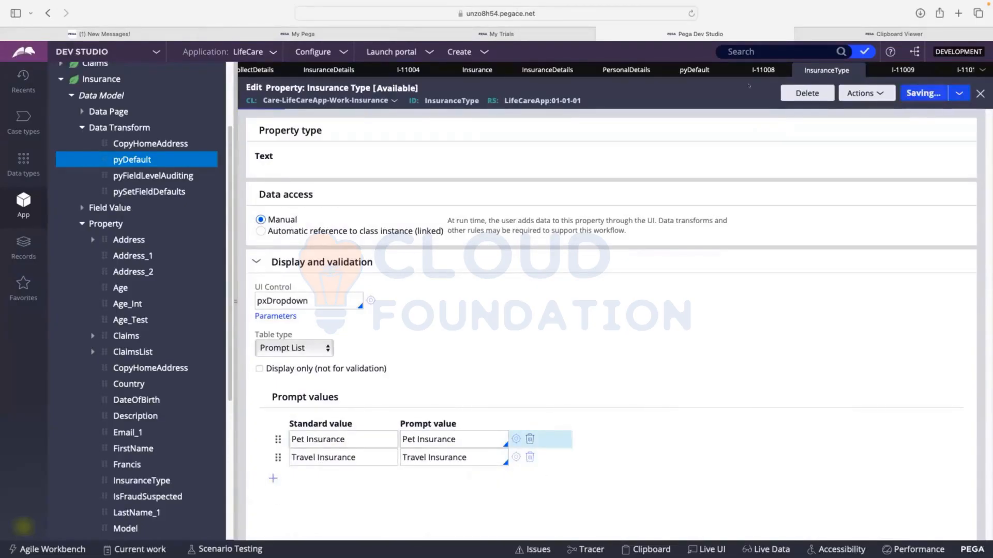
Close the open Insurance case tabs and the InsuranceType rule, discarding the unsaved case changes
left_click(760, 70)
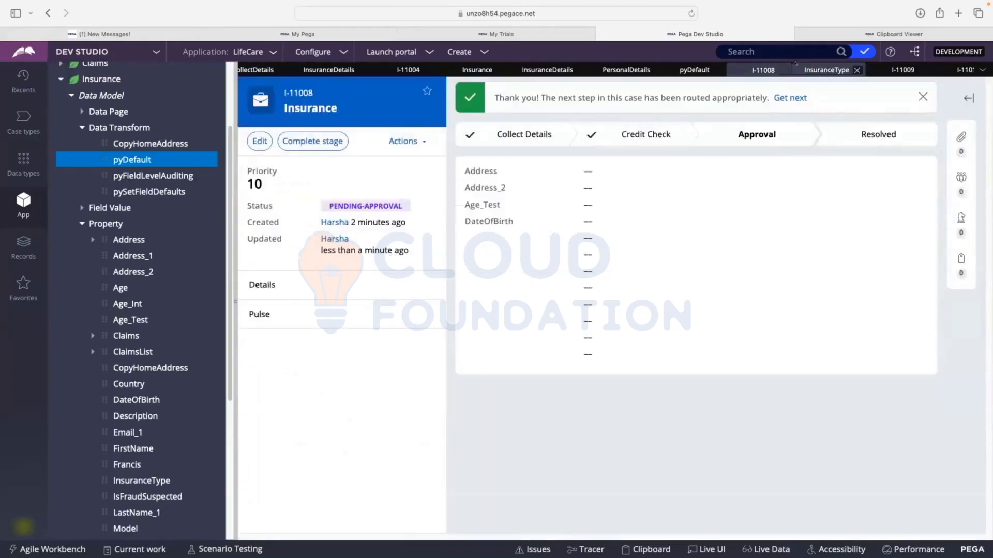
left_click(922, 70)
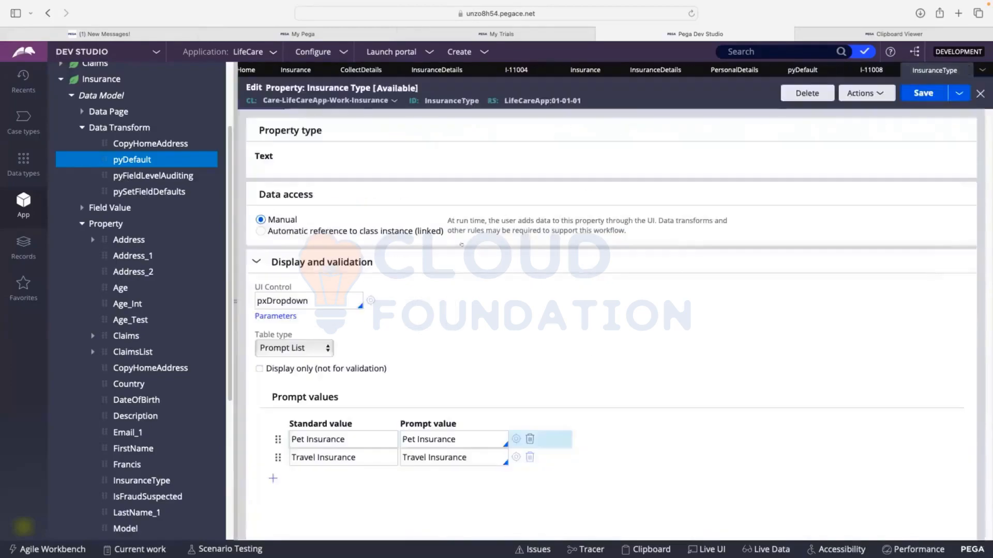
left_click(890, 70)
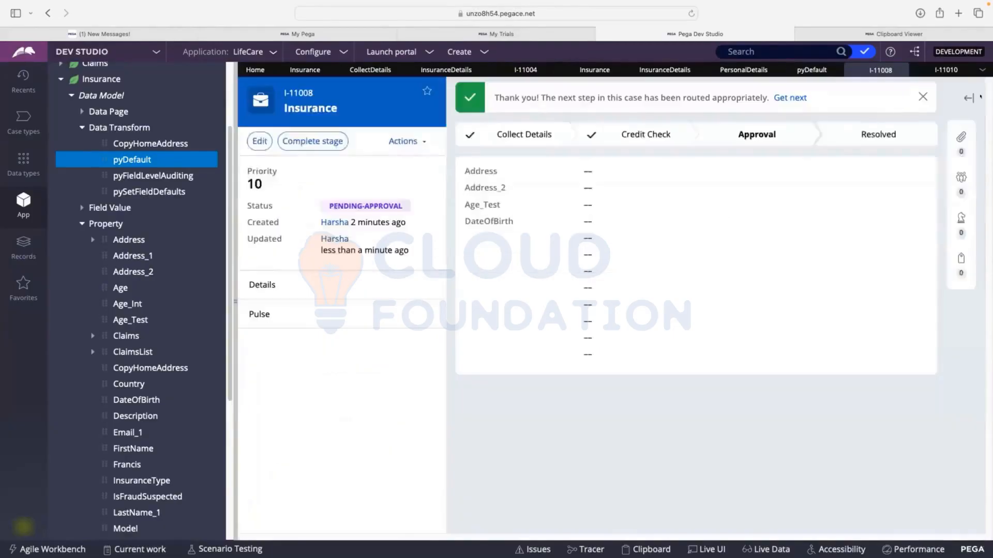
left_click(900, 69)
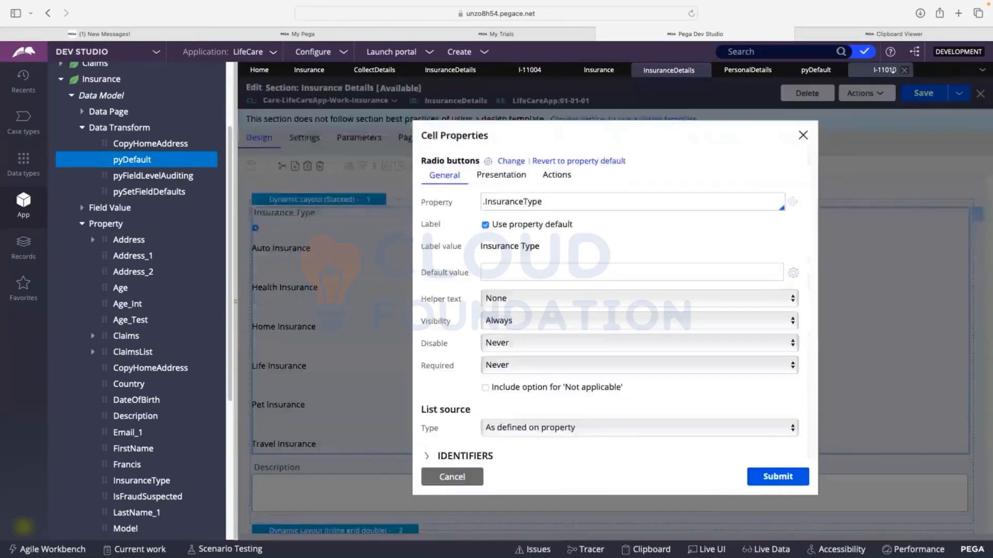
left_click(884, 70)
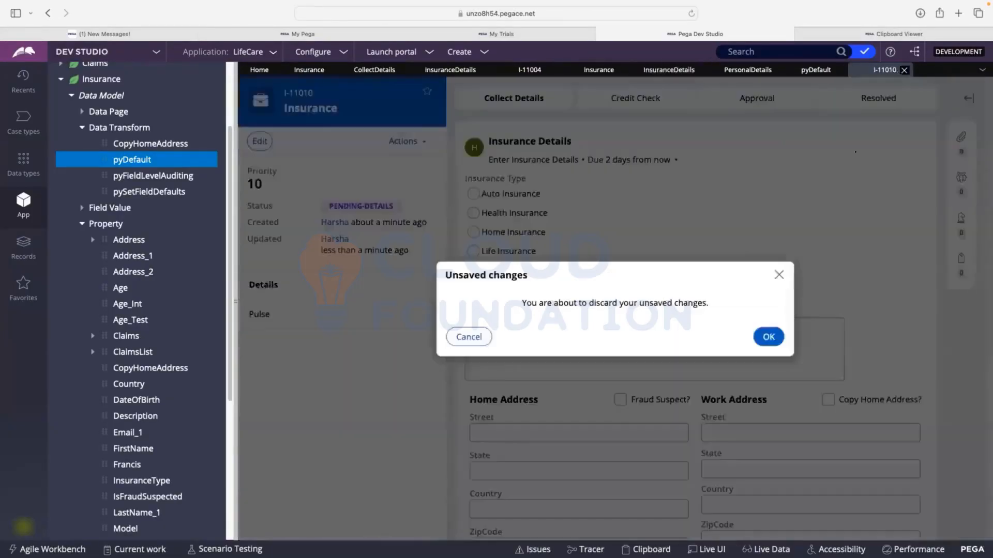
left_click(469, 336)
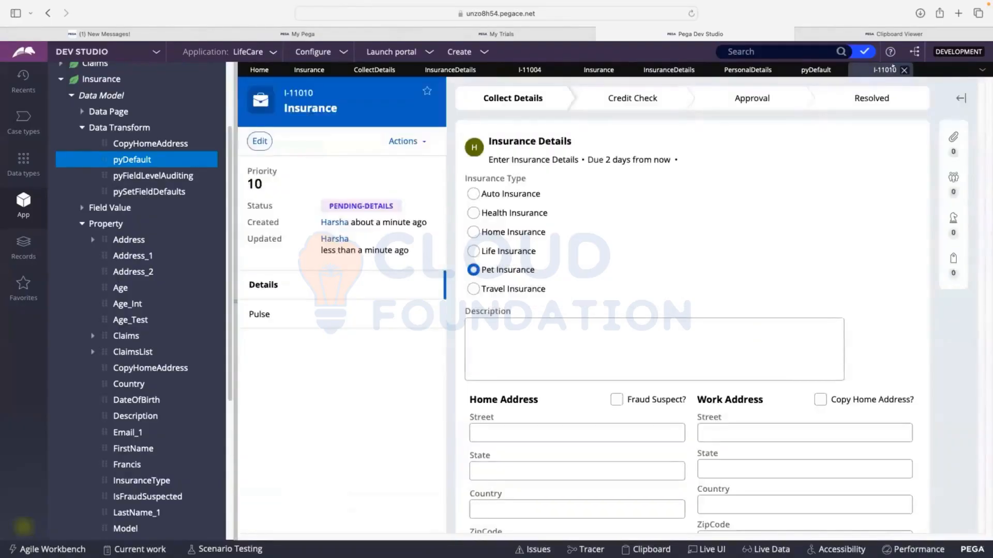
left_click(904, 70)
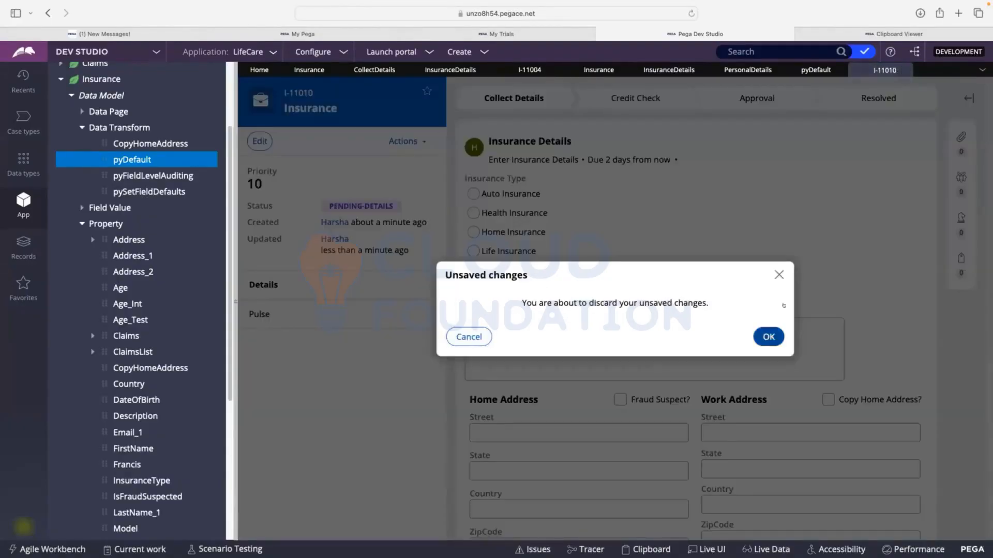
left_click(769, 337)
Submit the cell properties of the Insurance Type radio buttons and check the control in the InsuranceDetails section layout
left_click(758, 471)
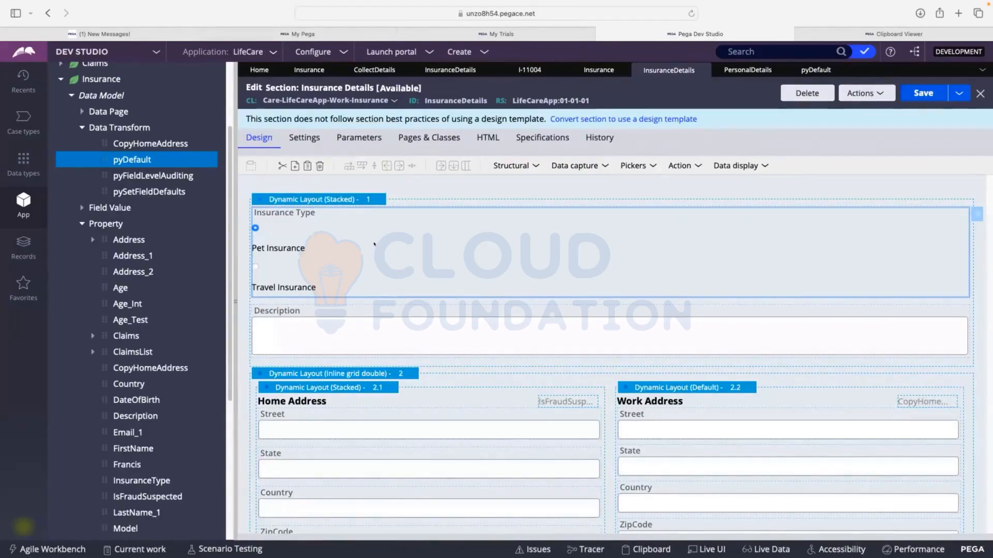
scroll(374, 244, "down", 2)
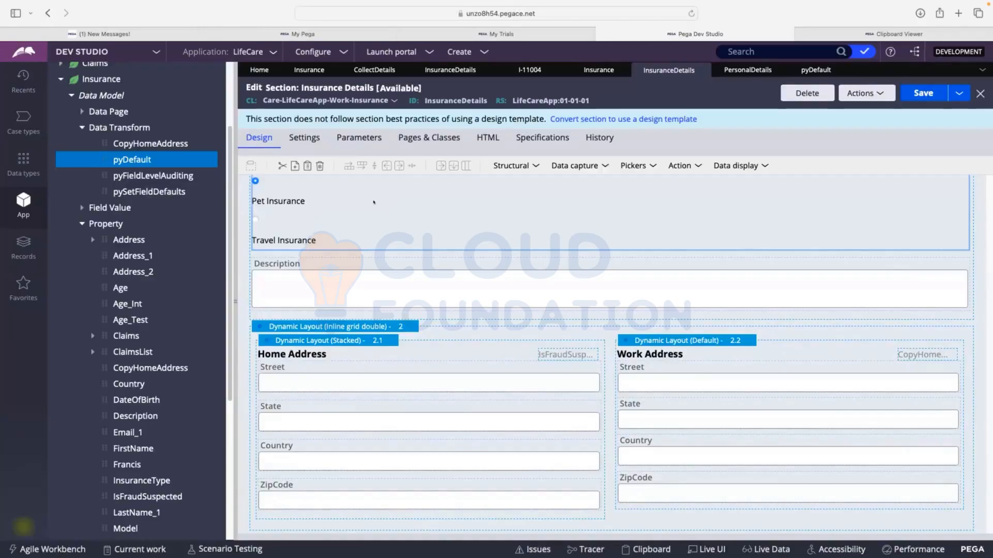
scroll(361, 253, "up", 2)
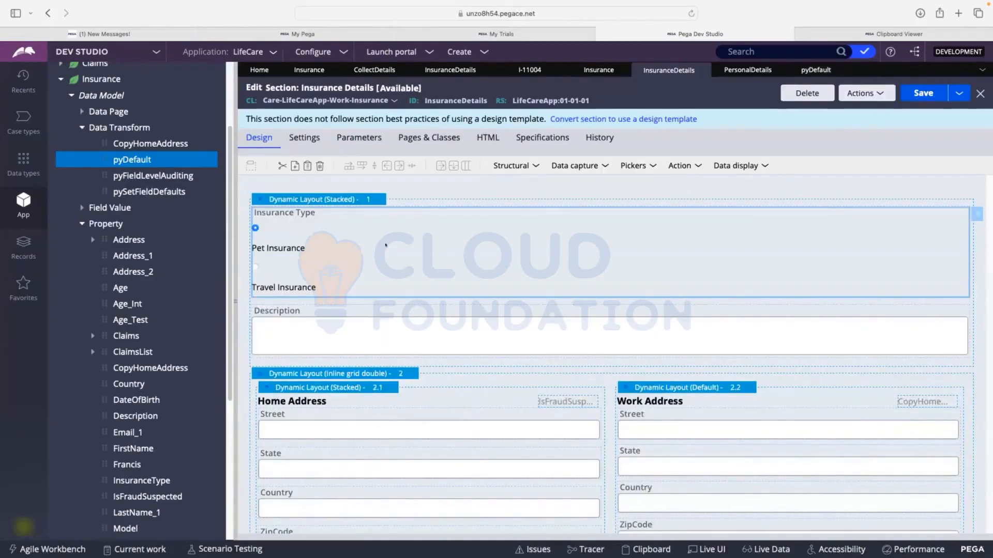
scroll(382, 244, "down", 2)
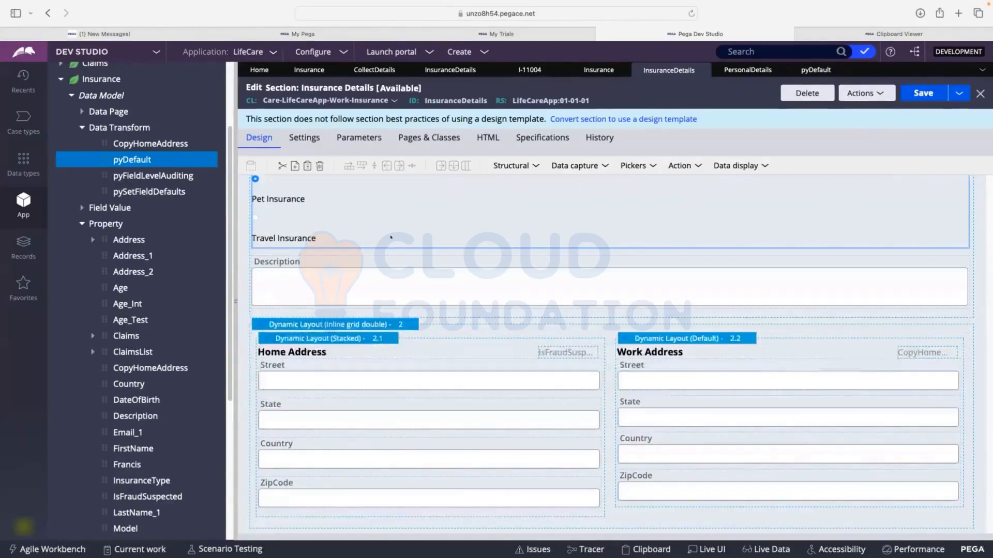
scroll(392, 237, "up", 2)
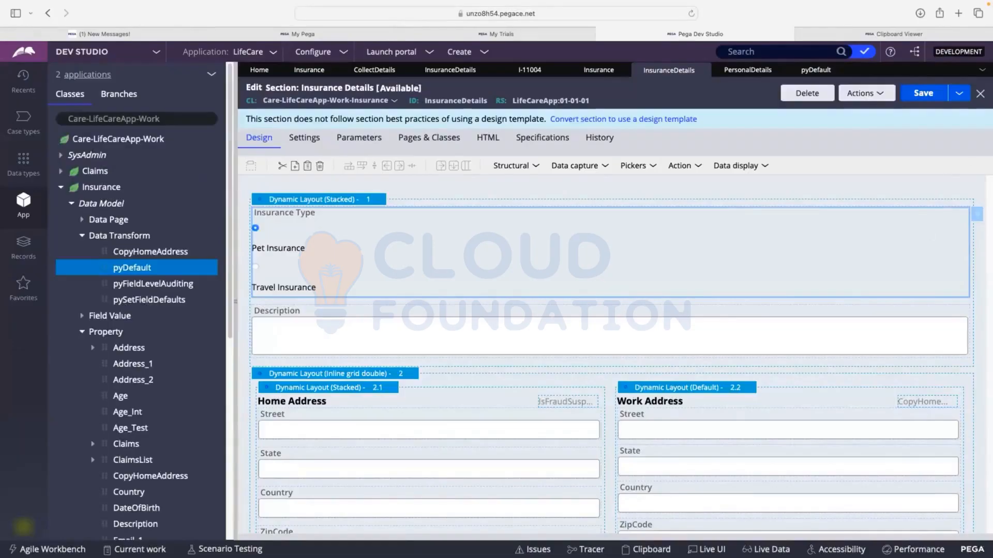
Switch to Pega Academy in the Chrome browser and look through the missions and modules of the System Architect mission
key("super+Tab")
scroll(509, 252, "up", 1)
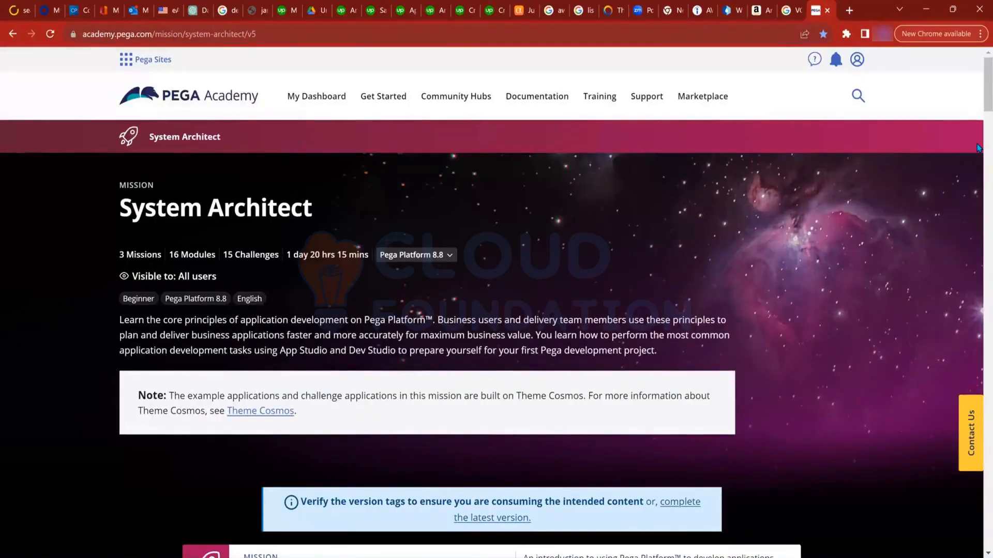
scroll(978, 148, "down", 10)
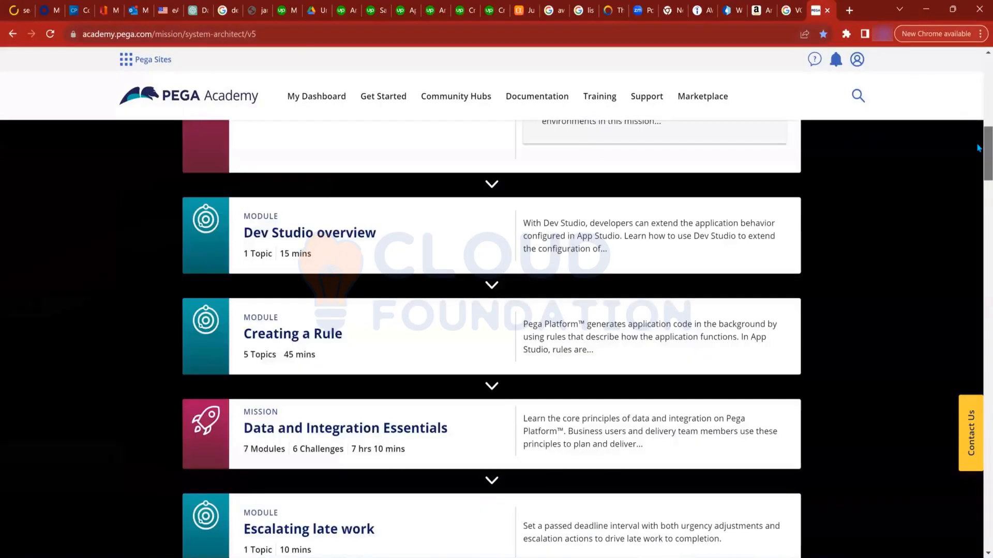
scroll(977, 148, "down", 1)
scroll(978, 103, "up", 10)
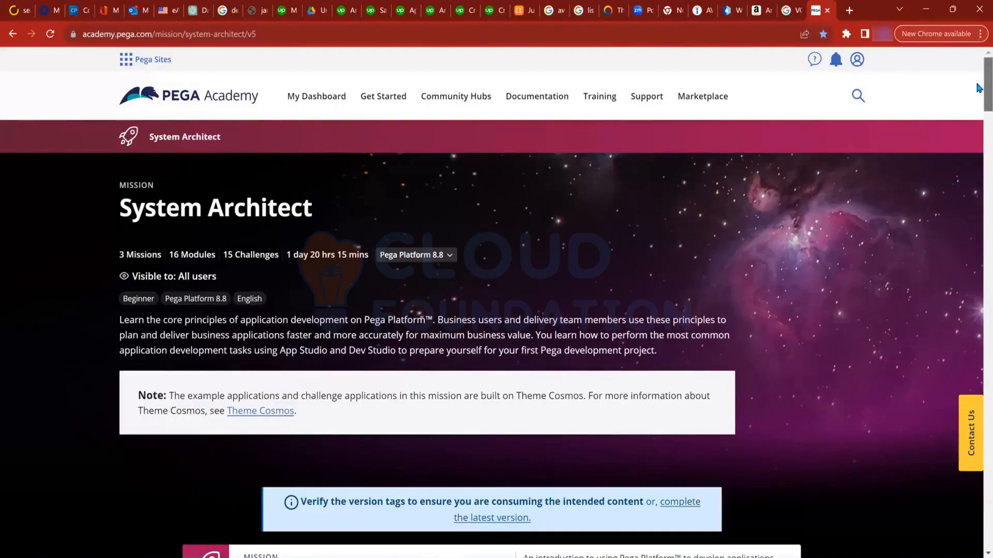
scroll(979, 88, "down", 3)
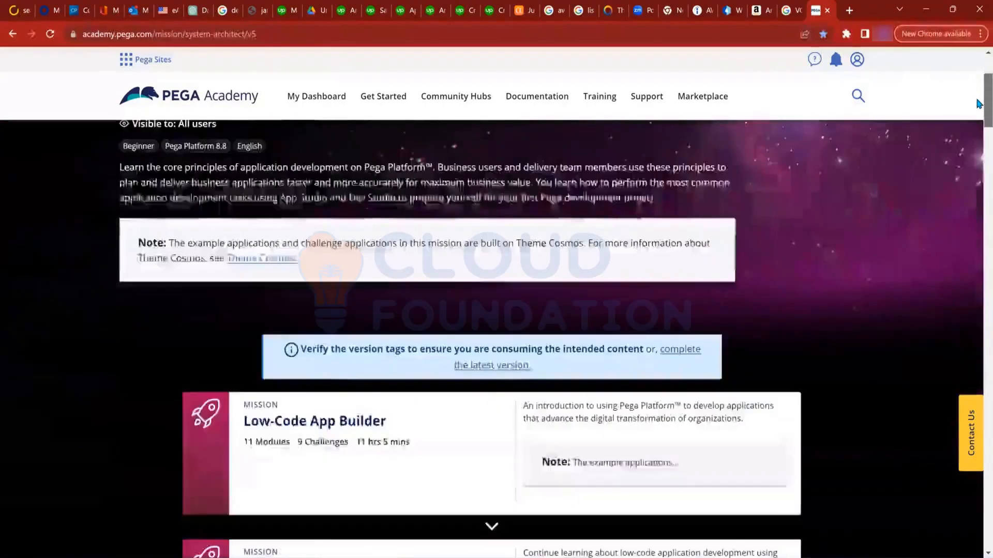
scroll(978, 103, "down", 2)
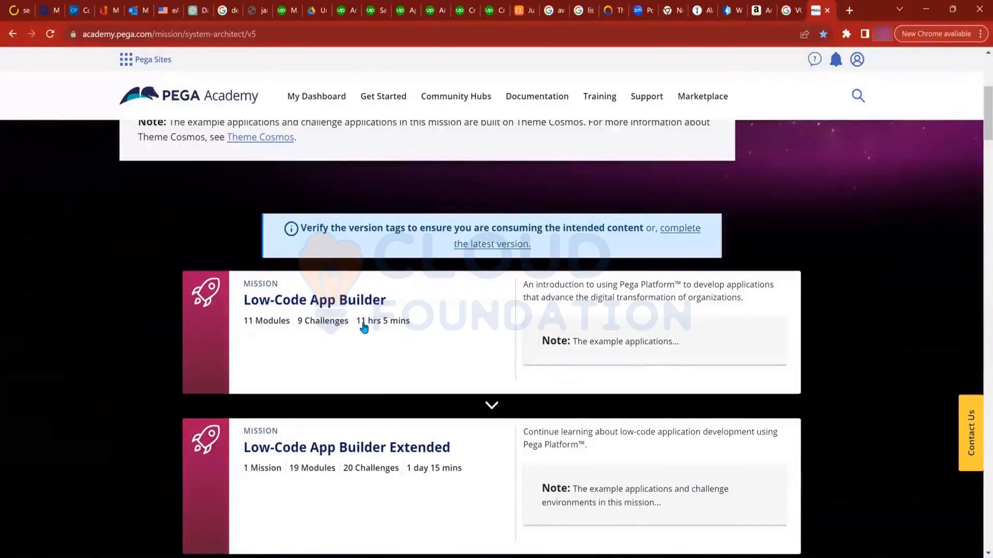
Open the Low-Code App Builder mission and look through its modules and challenges
left_click(263, 289)
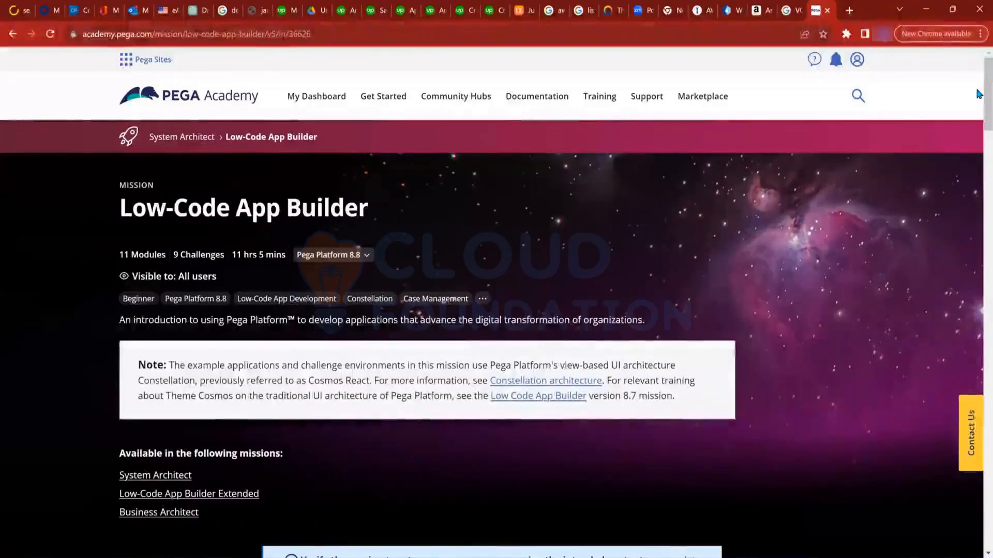
scroll(979, 154, "down", 4)
scroll(978, 154, "down", 4)
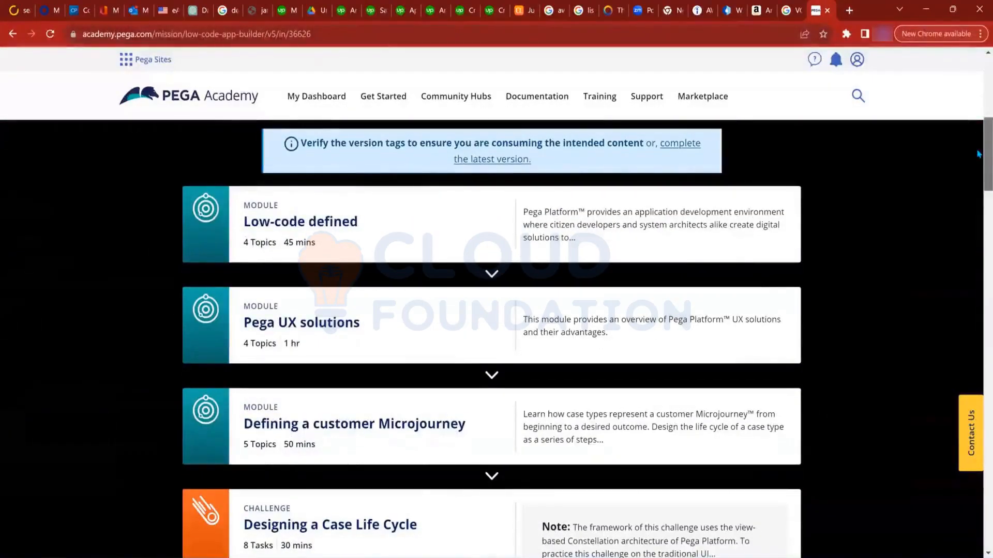
scroll(979, 182, "down", 2)
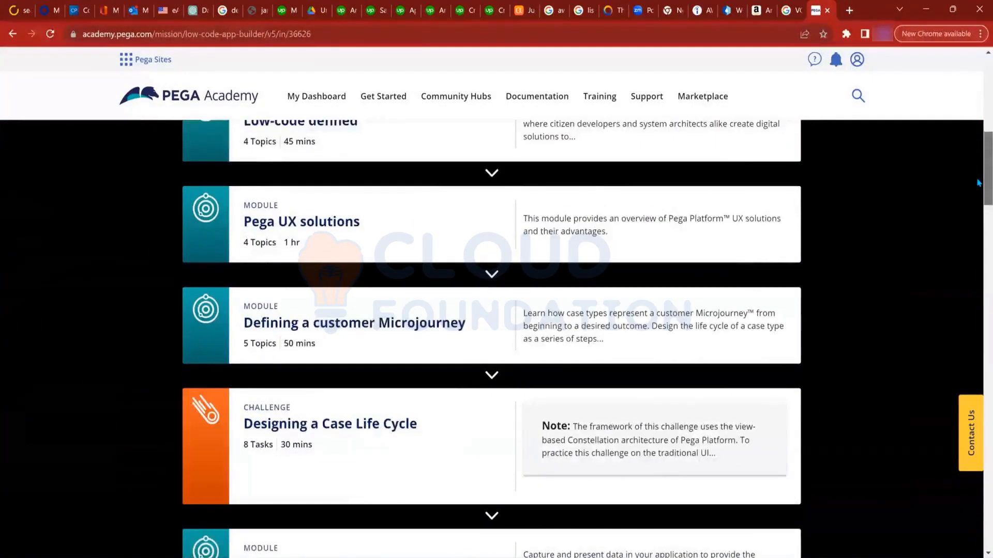
scroll(979, 182, "down", 2)
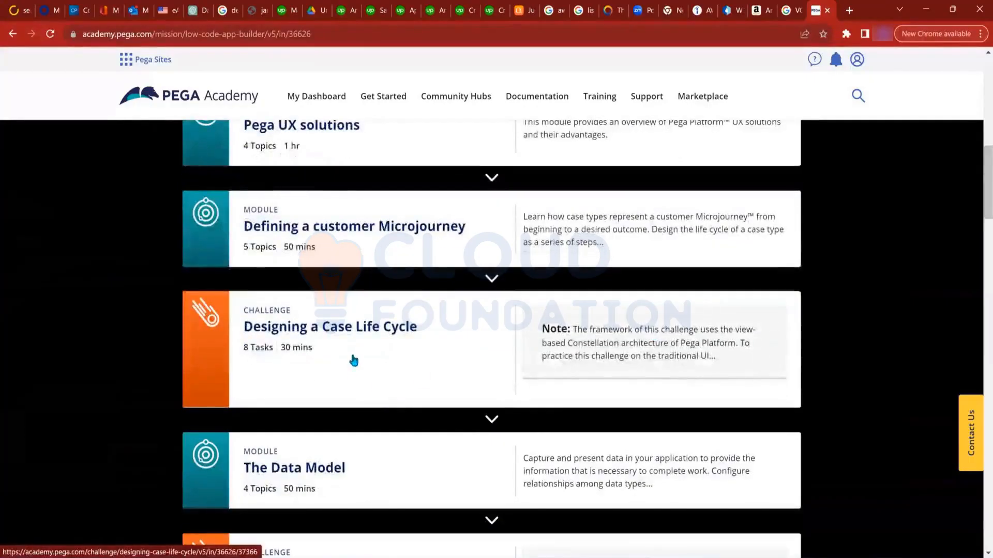
Open the Designing a Case Life Cycle challenge and read its scenario, credentials table and instance login section
left_click(322, 330)
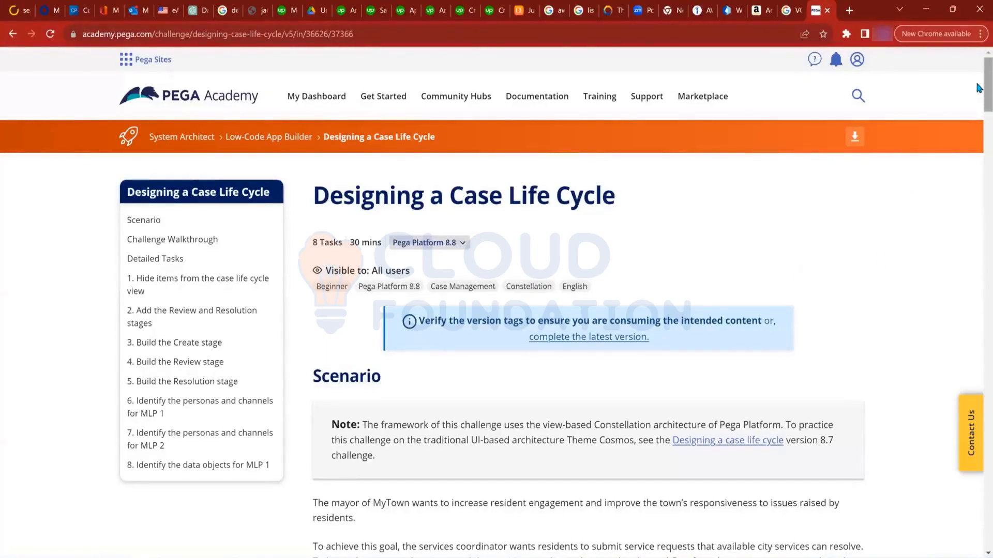
left_click_drag(985, 84, 976, 123)
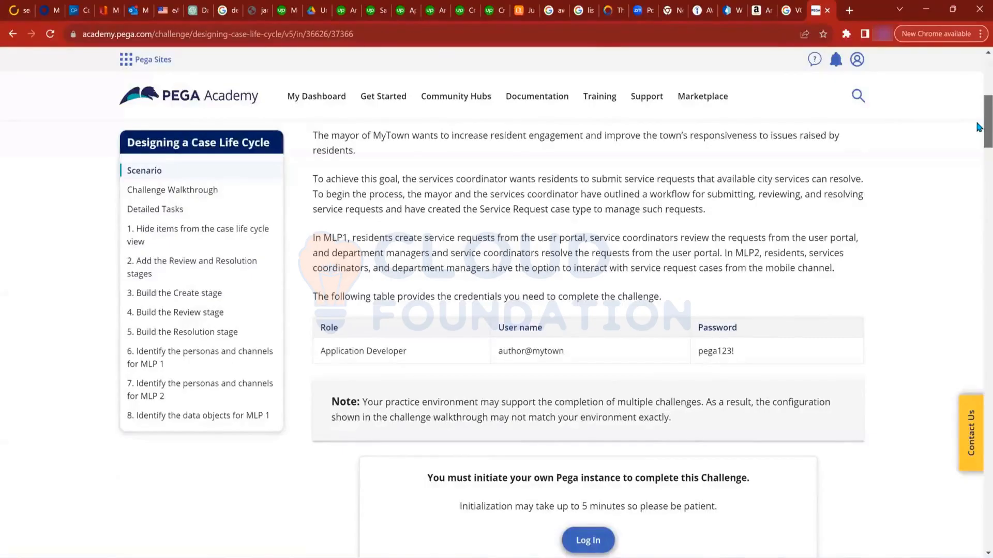
left_click_drag(976, 127, 977, 109)
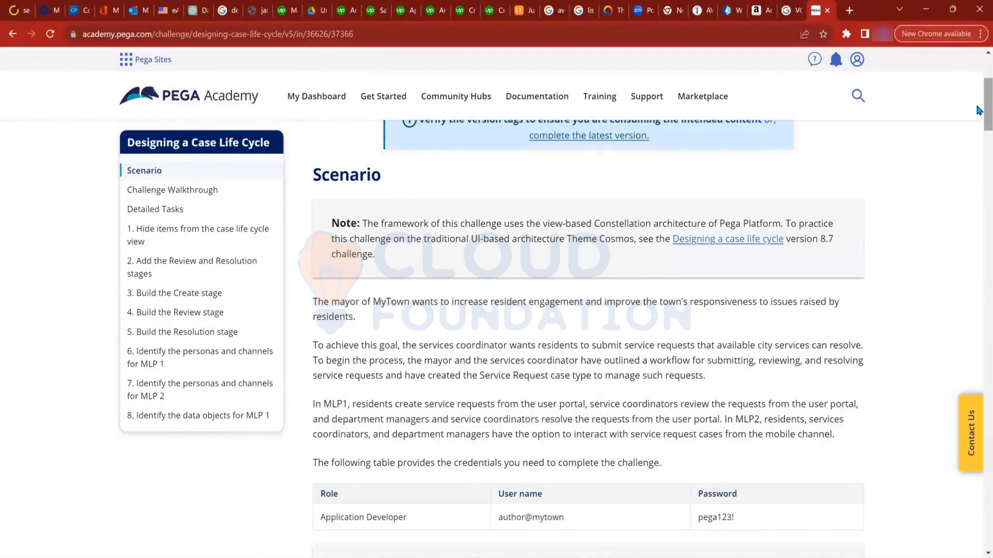
left_click_drag(979, 110, 979, 130)
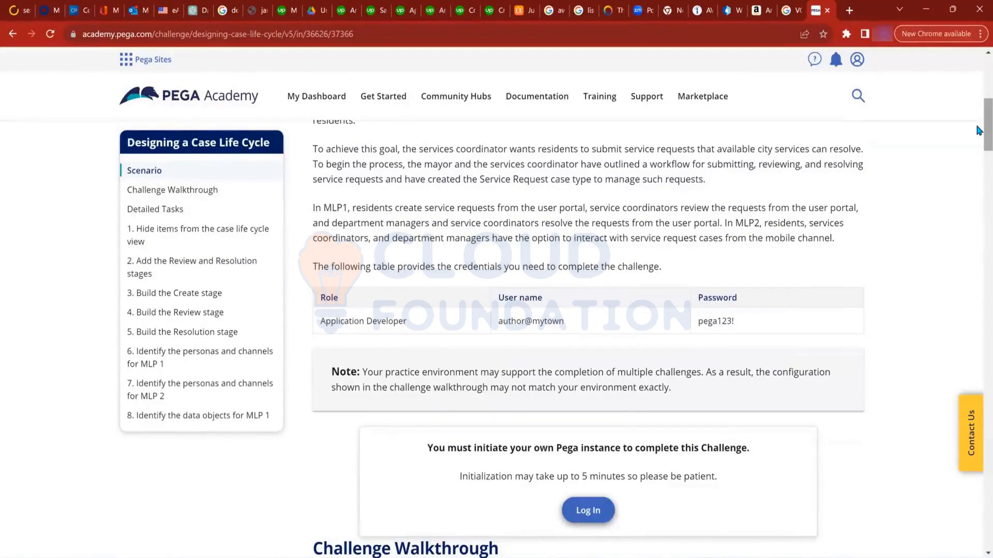
Examine the challenge walkthrough and the detailed tasks for hiding life cycle items and adding the Review and Resolution stages
left_click_drag(978, 130, 978, 174)
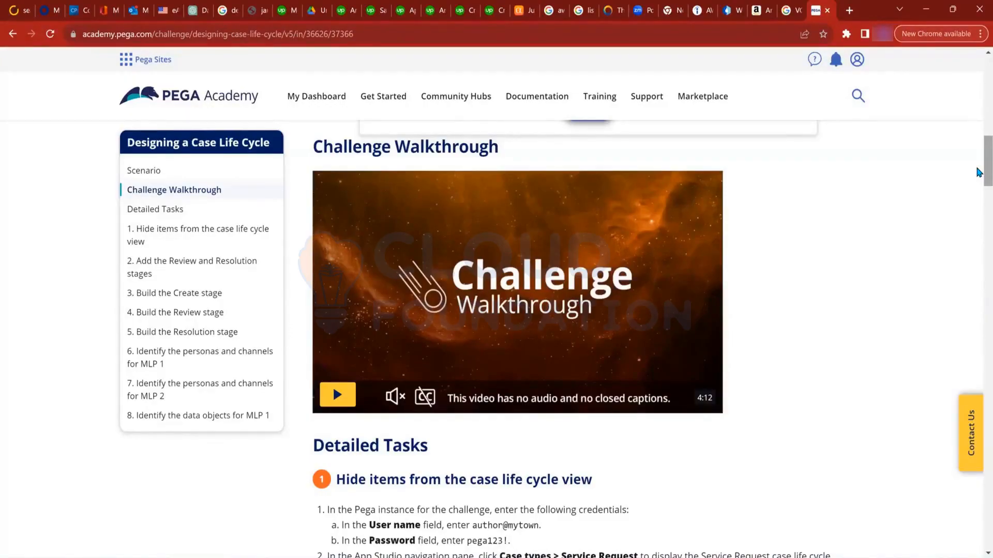
left_click_drag(979, 172, 979, 190)
scroll(979, 192, "down", 1)
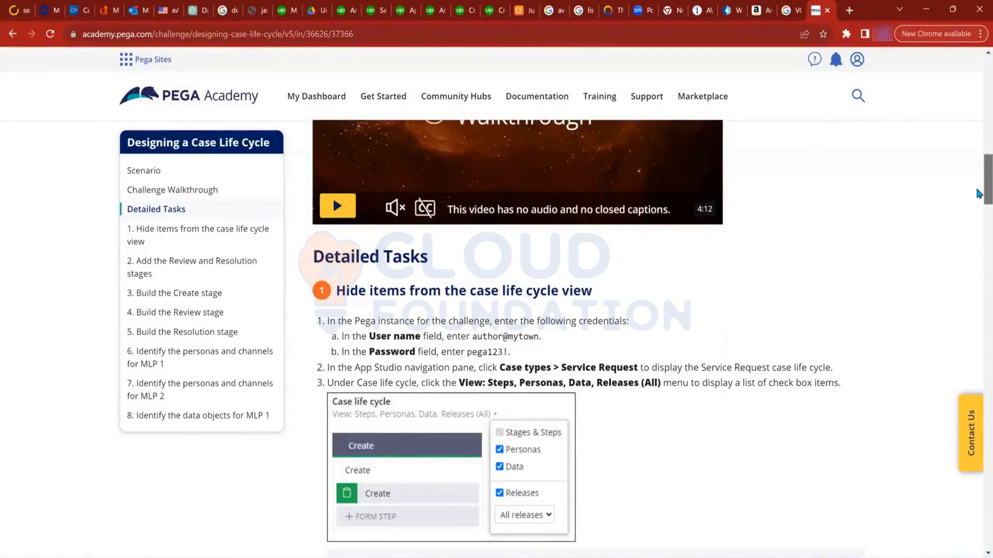
scroll(979, 205, "down", 2)
left_click_drag(977, 201, 979, 235)
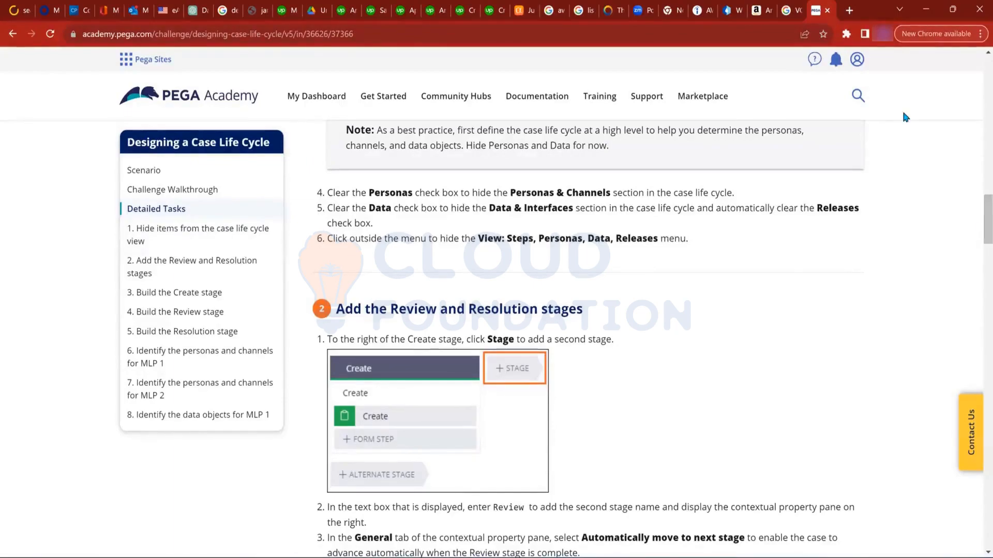
Return to the Low-Code App Builder mission and open its Creating a Data Model challenge
left_click(12, 35)
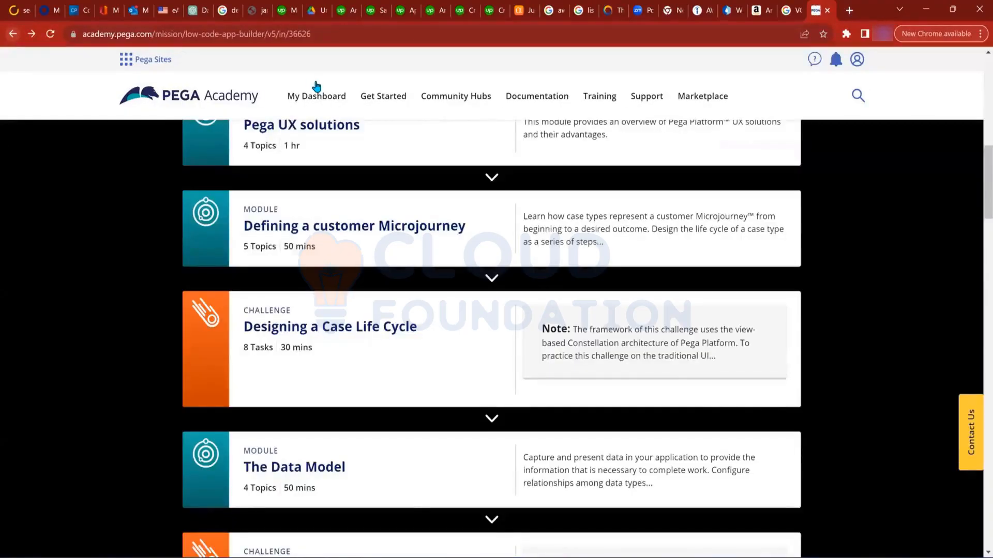
scroll(978, 205, "down", 1)
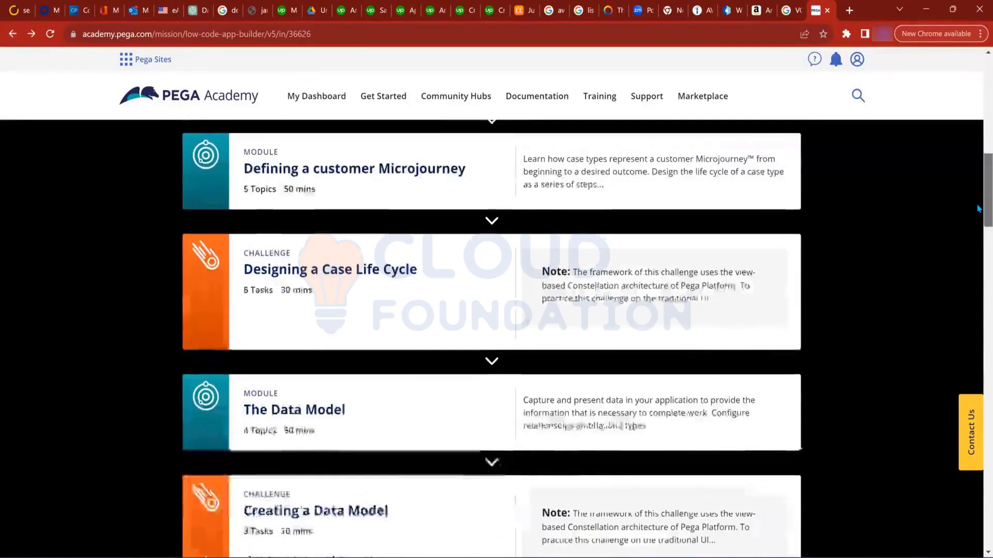
scroll(977, 212, "down", 2)
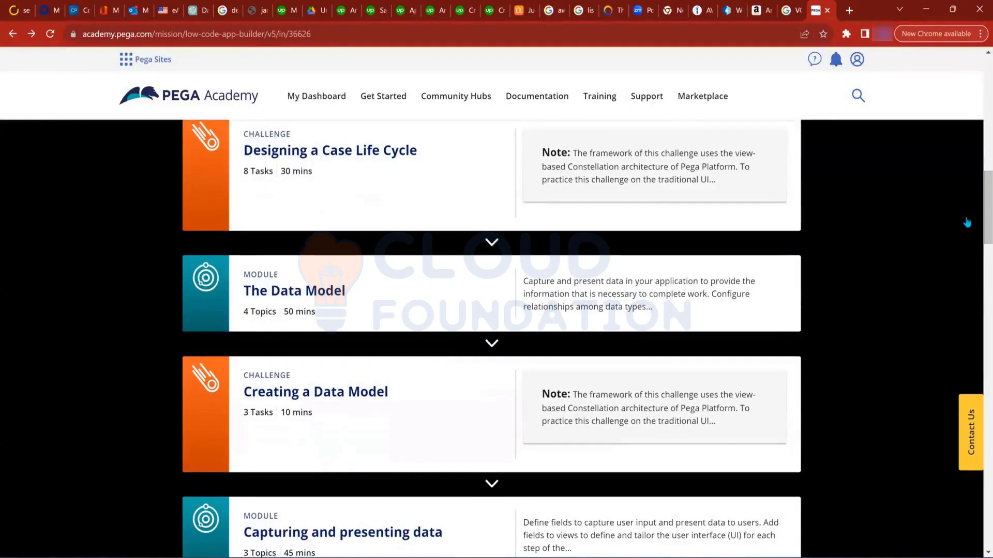
left_click(324, 397)
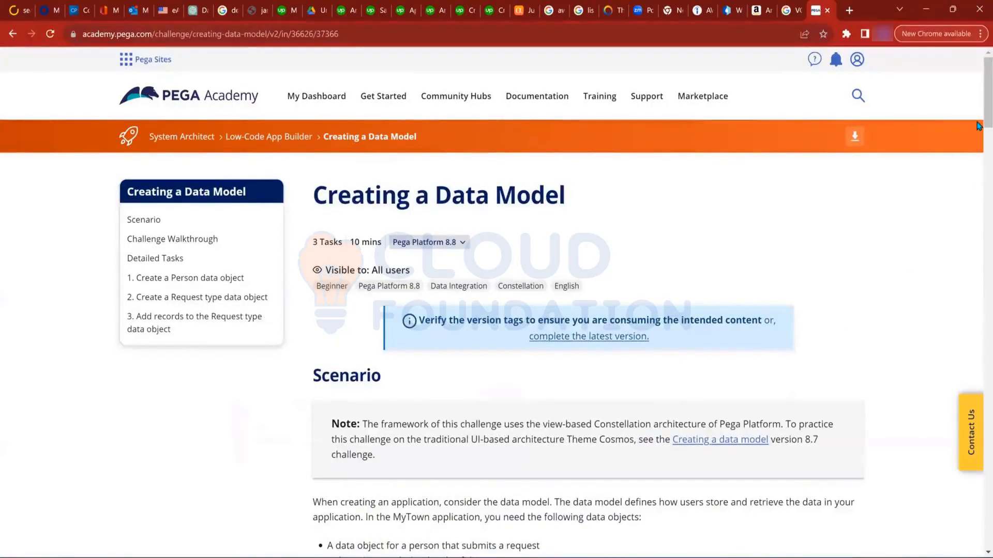
Examine the Creating a Data Model challenge's scenario, credentials table, walkthrough and the detailed task for creating a Person data object
scroll(979, 154, "down", 3)
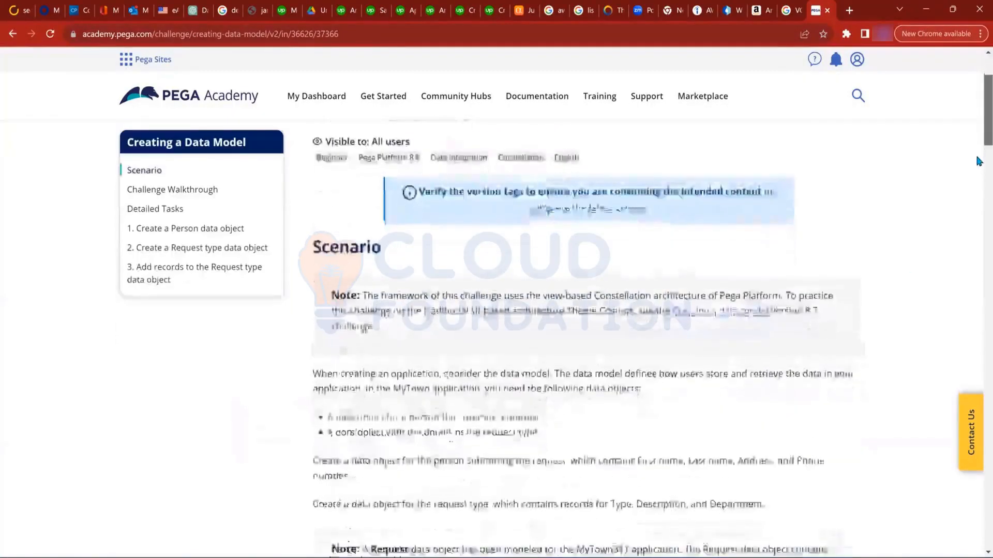
scroll(977, 166, "down", 5)
scroll(978, 185, "down", 3)
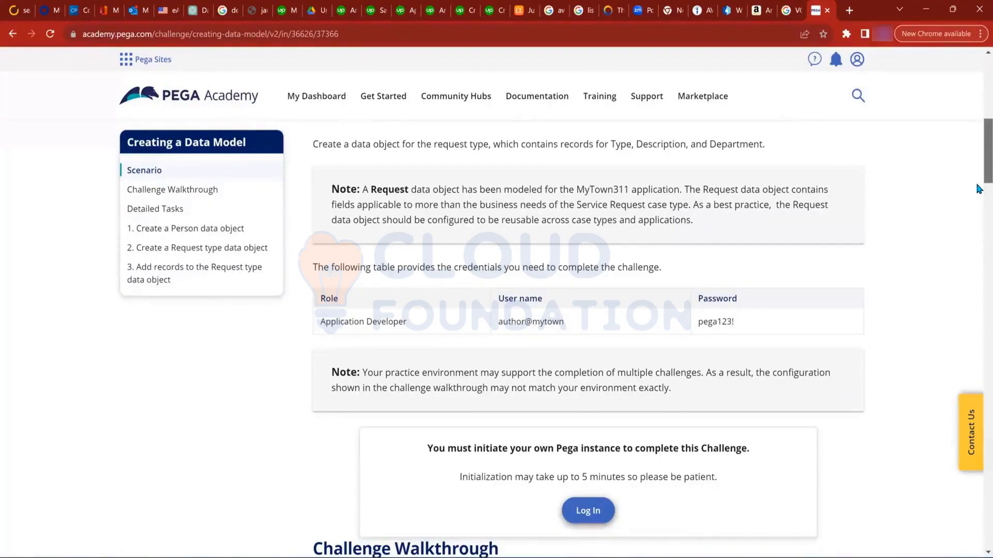
scroll(977, 217, "down", 8)
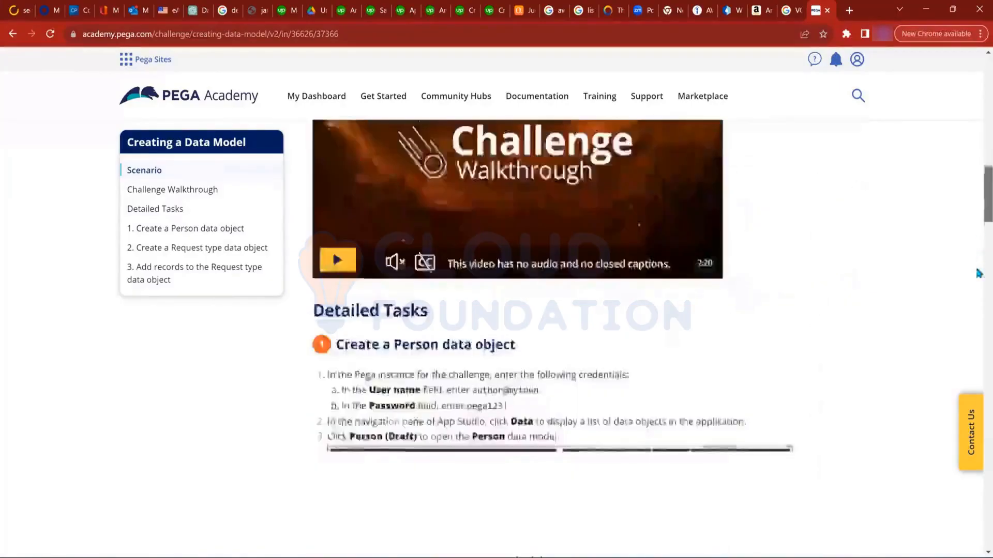
scroll(977, 273, "down", 4)
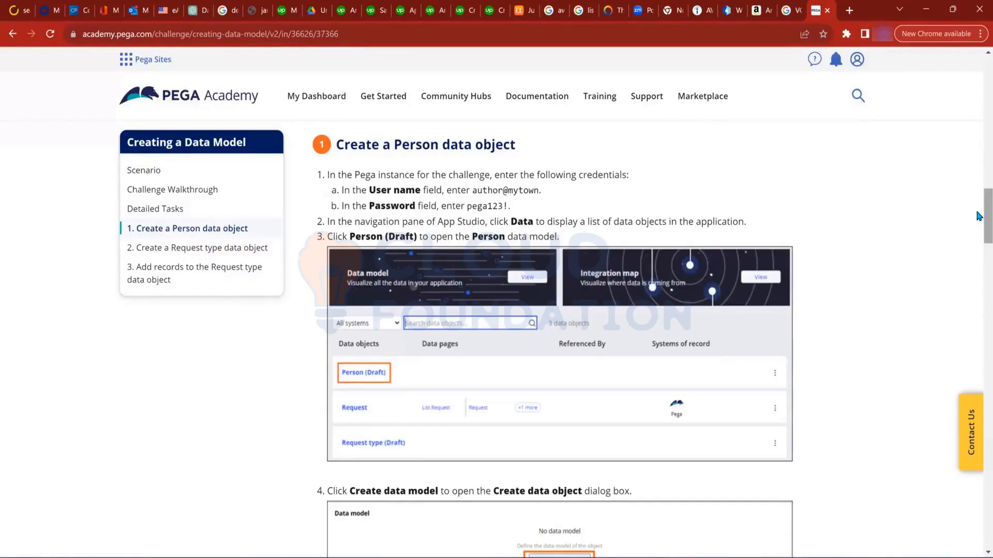
scroll(978, 227, "down", 3)
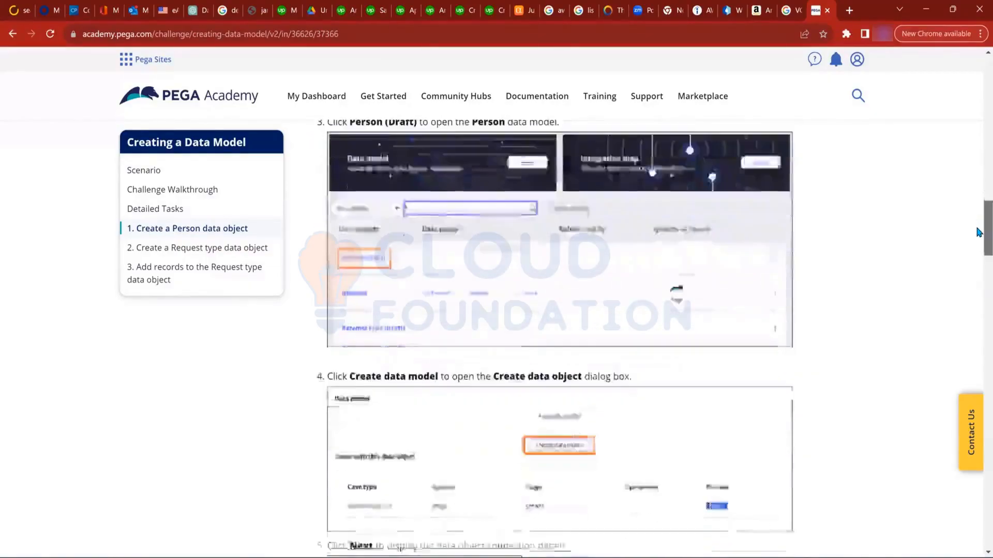
scroll(978, 239, "down", 1)
scroll(978, 228, "up", 15)
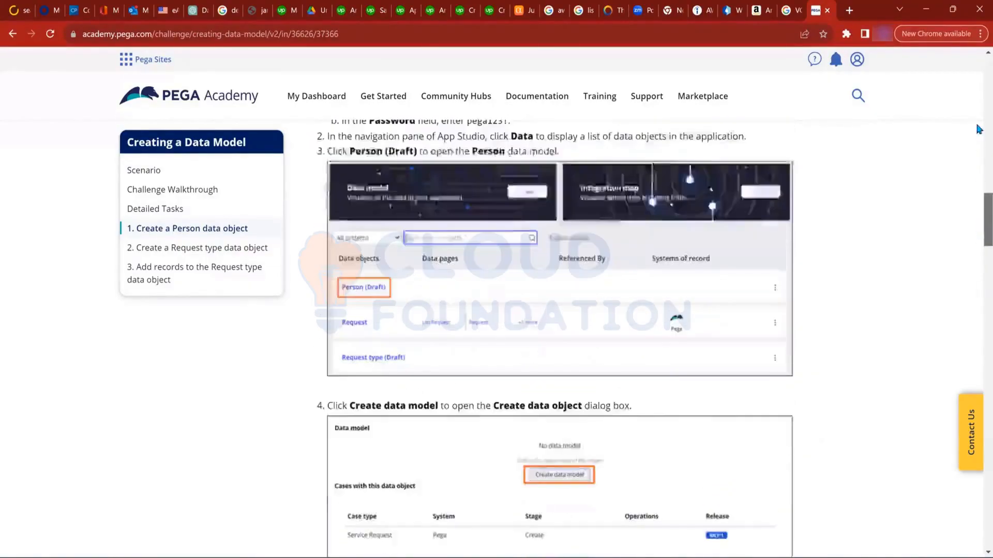
scroll(979, 113, "up", 8)
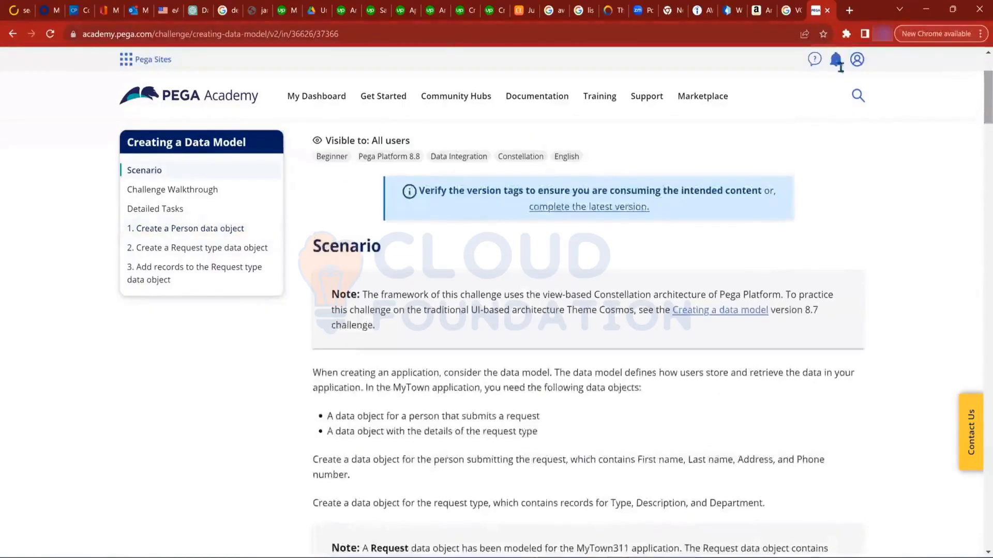
Go back through the Low-Code App Builder mission to the System Architect mission and look through its missions and modules
left_click(10, 33)
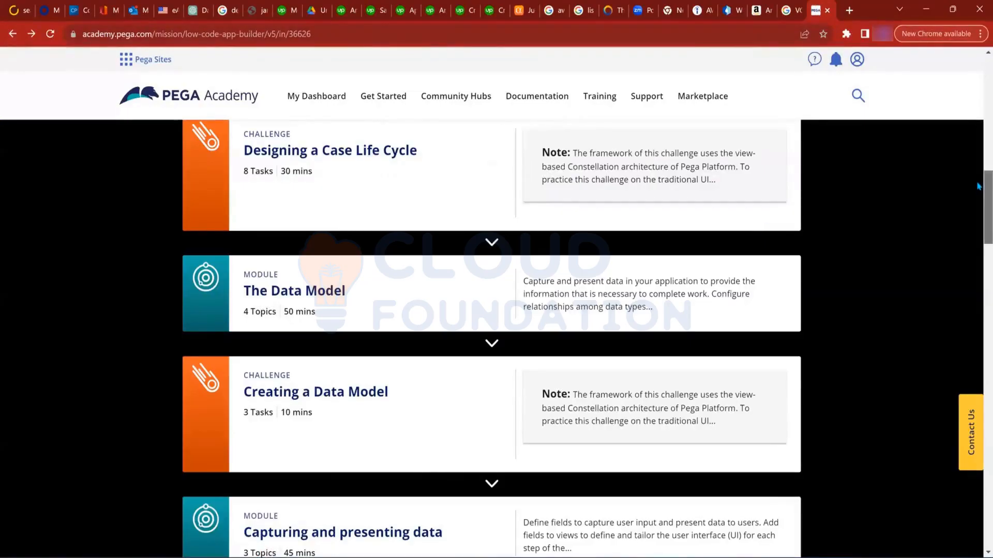
left_click_drag(978, 186, 977, 106)
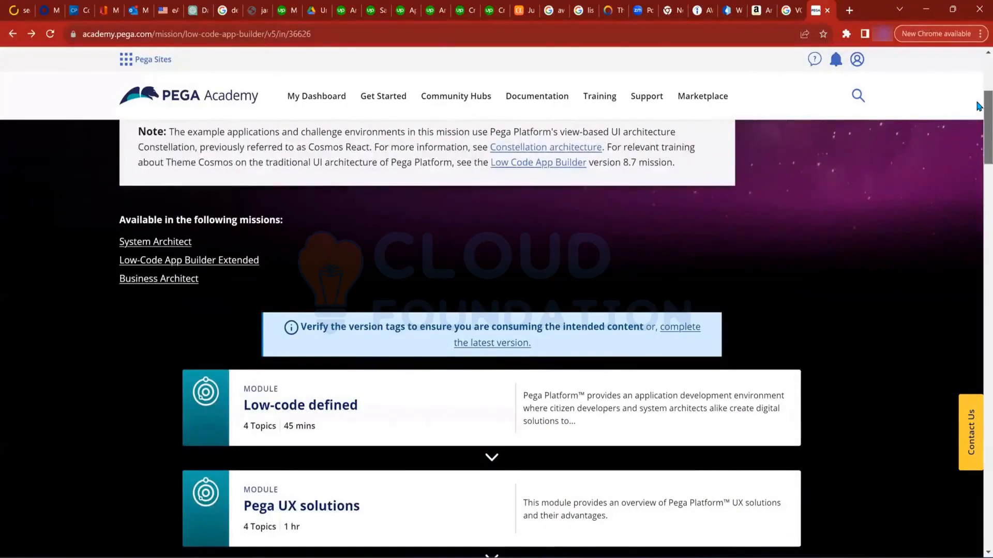
scroll(979, 106, "up", 5)
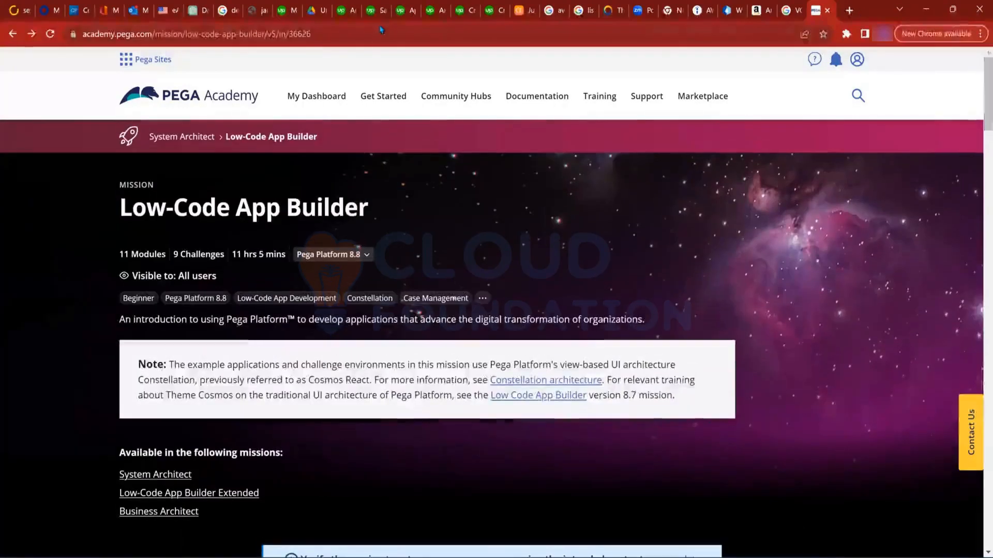
left_click(7, 40)
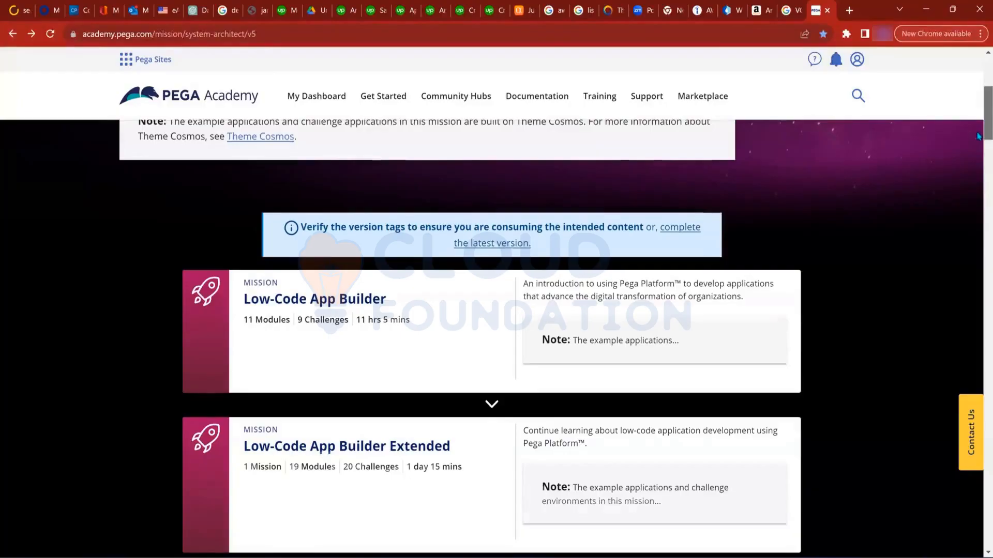
left_click_drag(977, 136, 978, 152)
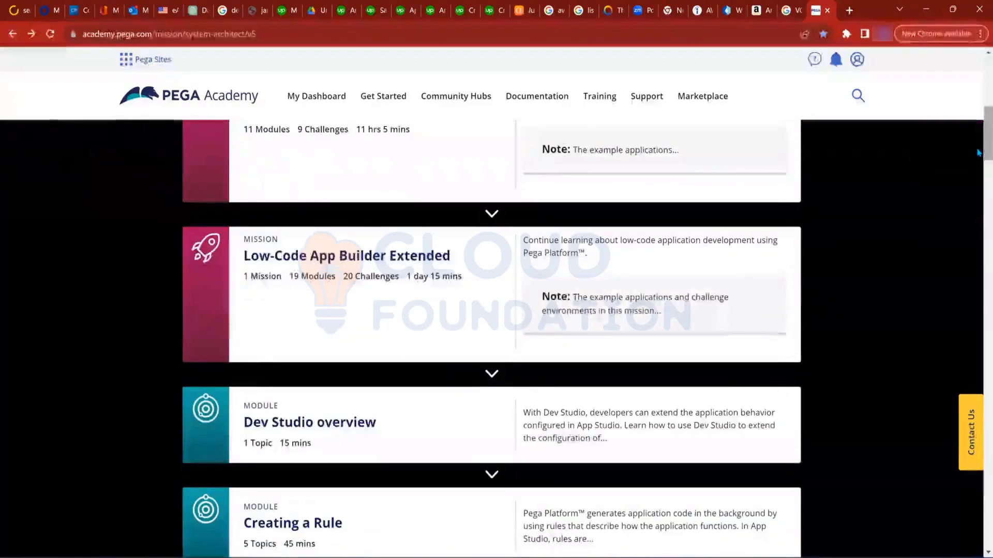